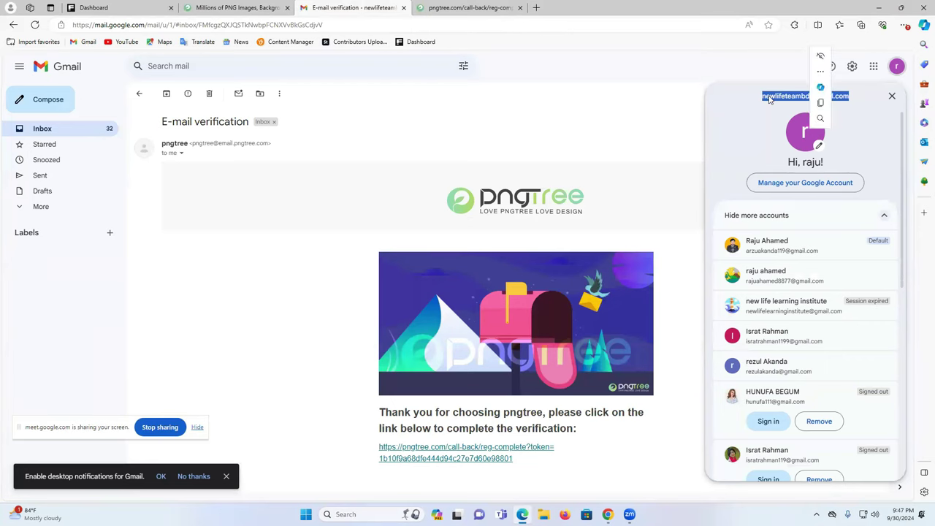
- Follow the Gmail verification link, log in to Pngtree with the autofilled e-mail, and close the Gmail tab
left_click(443, 7)
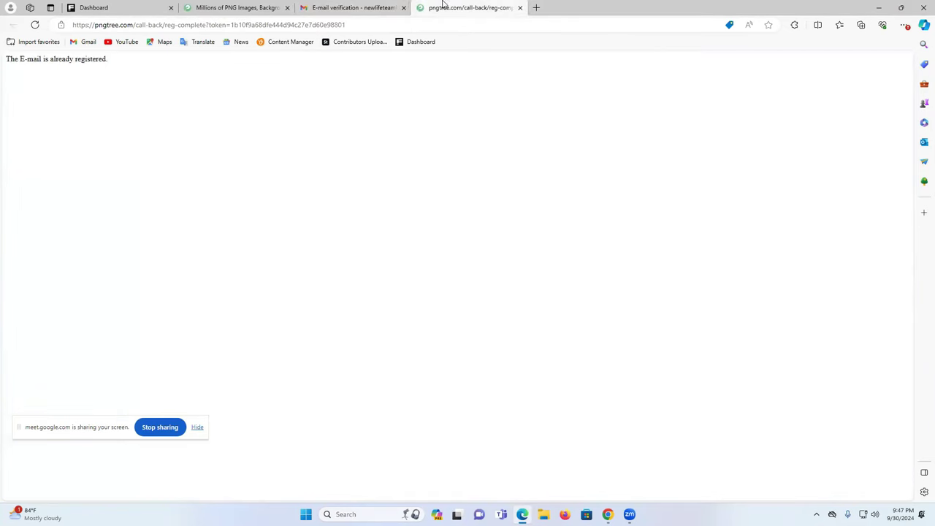
left_click(387, 6)
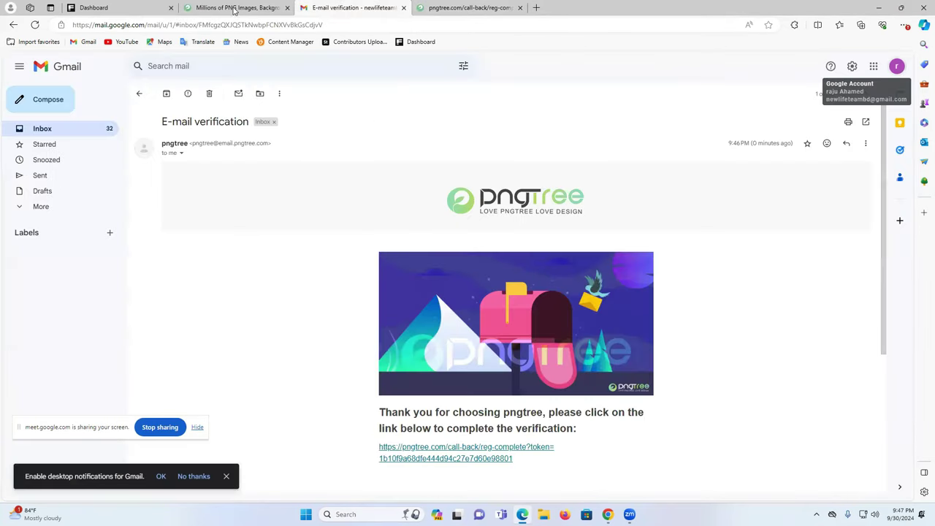
left_click(228, 7)
left_click(431, 333)
left_click(460, 395)
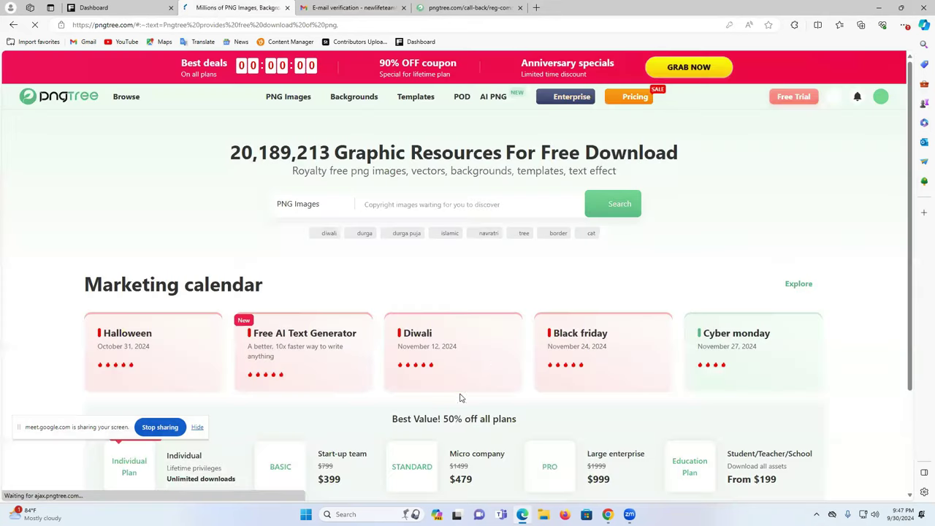
left_click(405, 7)
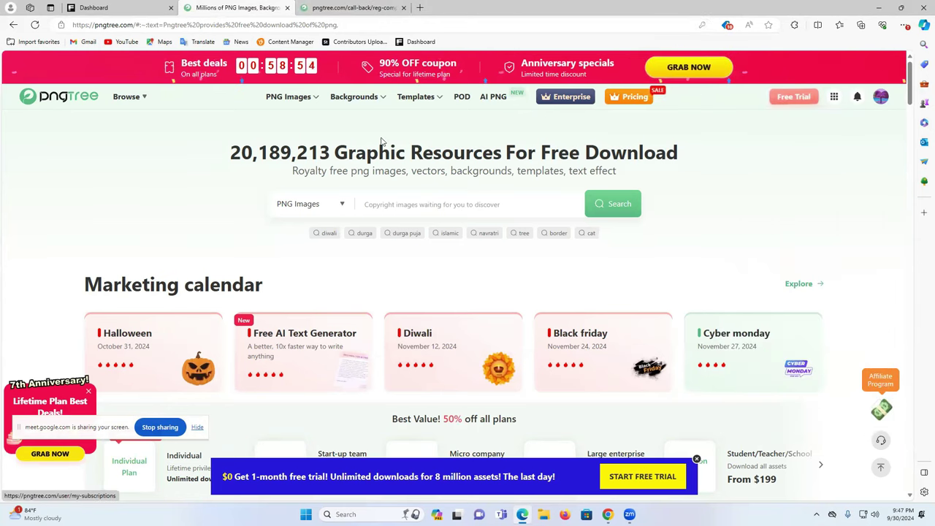
- Open the account's Subscriptions page from the profile avatar
scroll(644, 312, "down", 2)
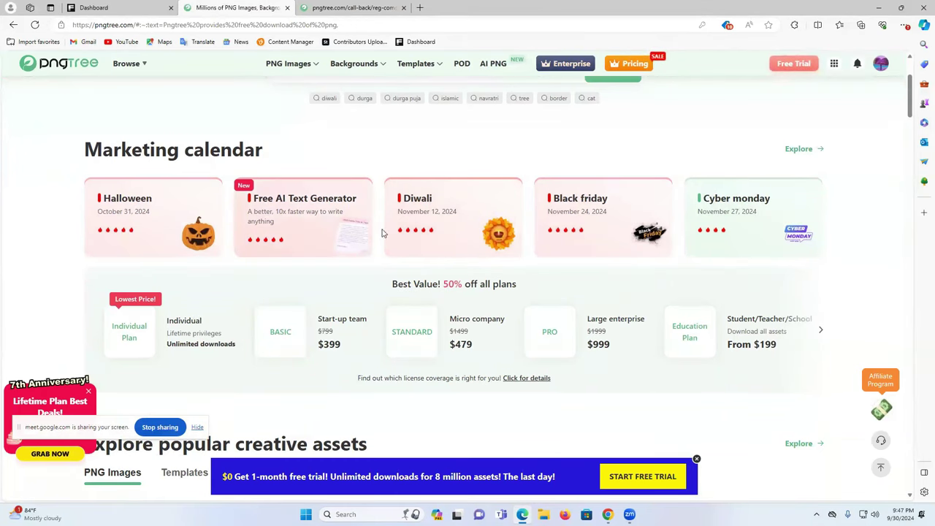
scroll(371, 220, "up", 1)
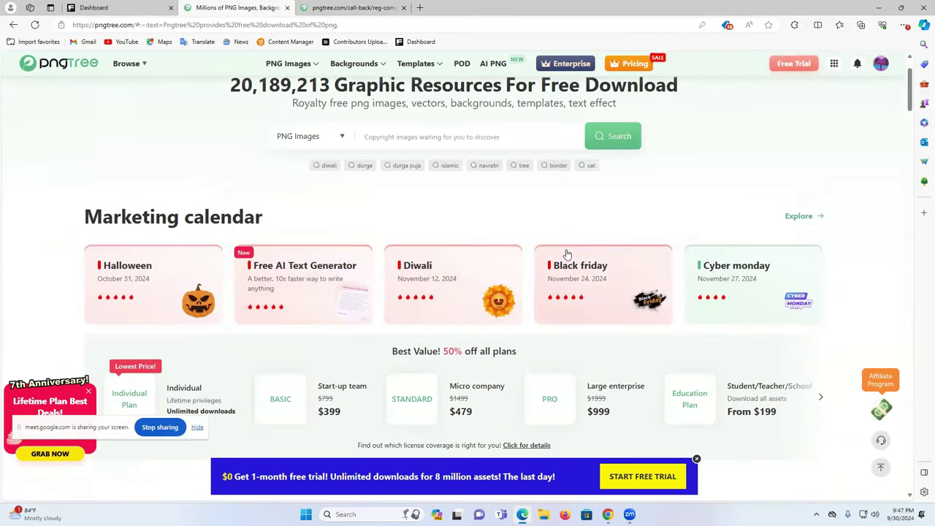
scroll(621, 241, "up", 1)
mouse_move(879, 100)
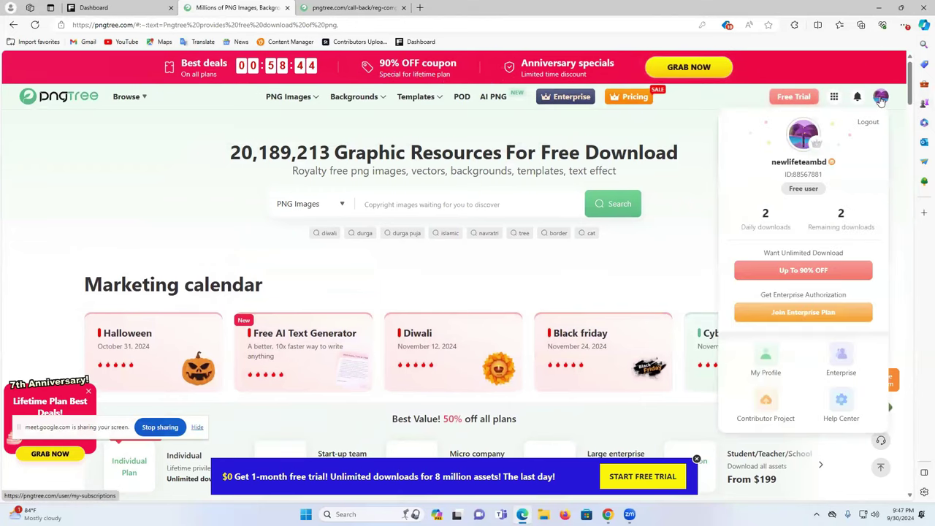
left_click(881, 100)
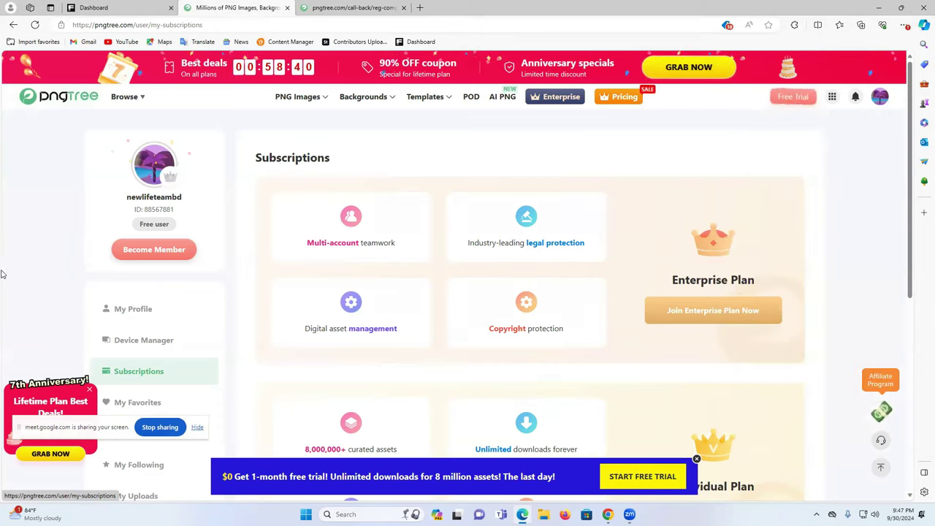
- Look over the Subscriptions page and switch briefly to the Google Meet window
scroll(288, 286, "down", 2)
scroll(271, 274, "down", 2)
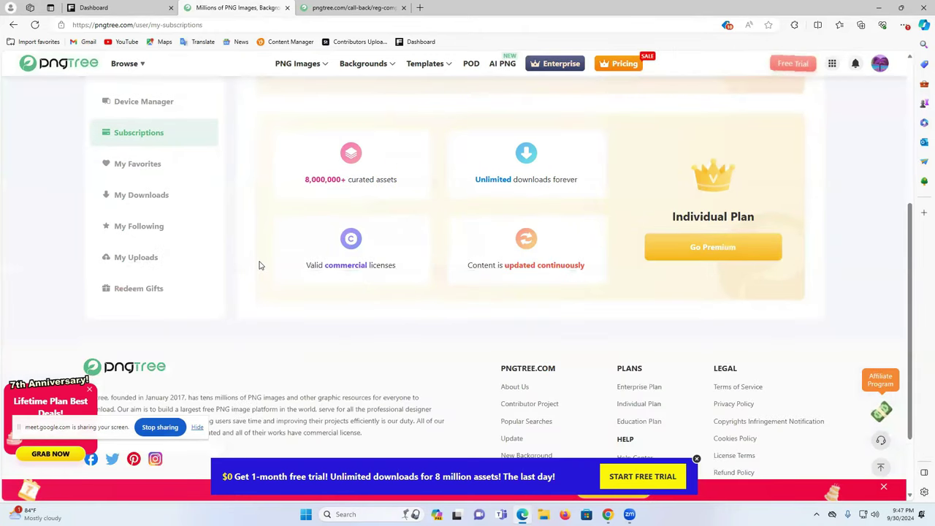
scroll(259, 264, "up", 3)
scroll(259, 264, "down", 3)
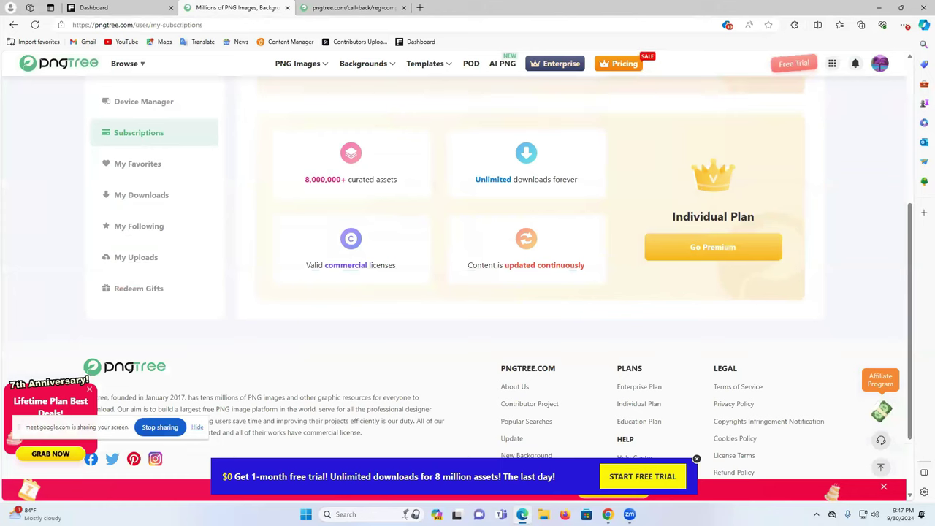
mouse_move(612, 507)
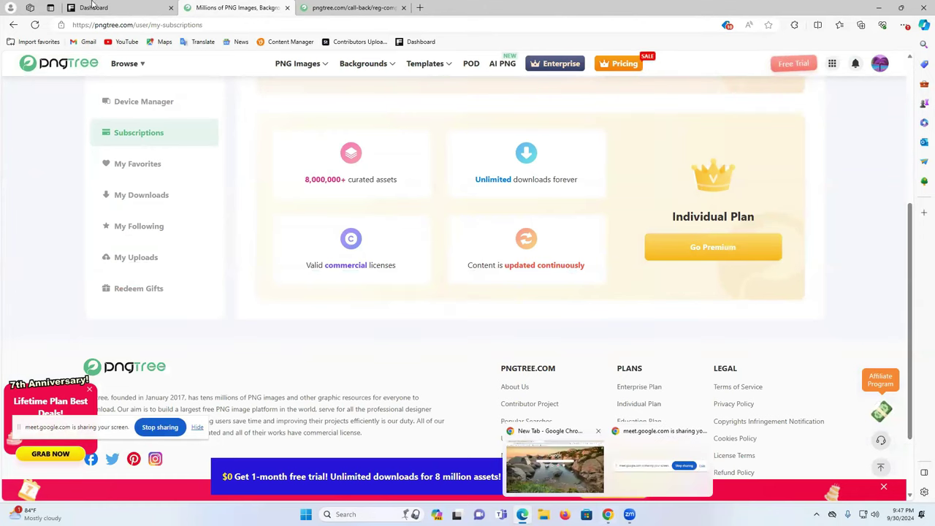
left_click(555, 464)
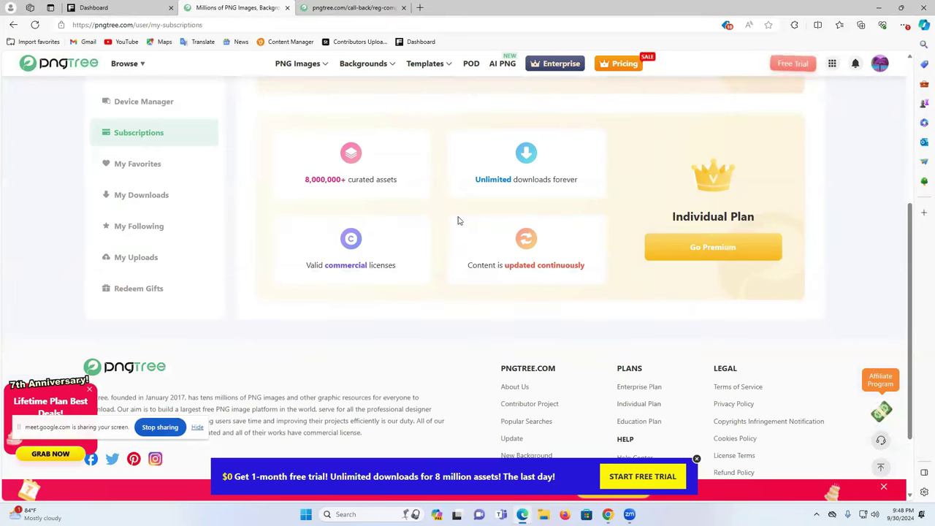
- Open My Uploads from the sidebar, which shows no uploads yet
scroll(573, 212, "up", 5)
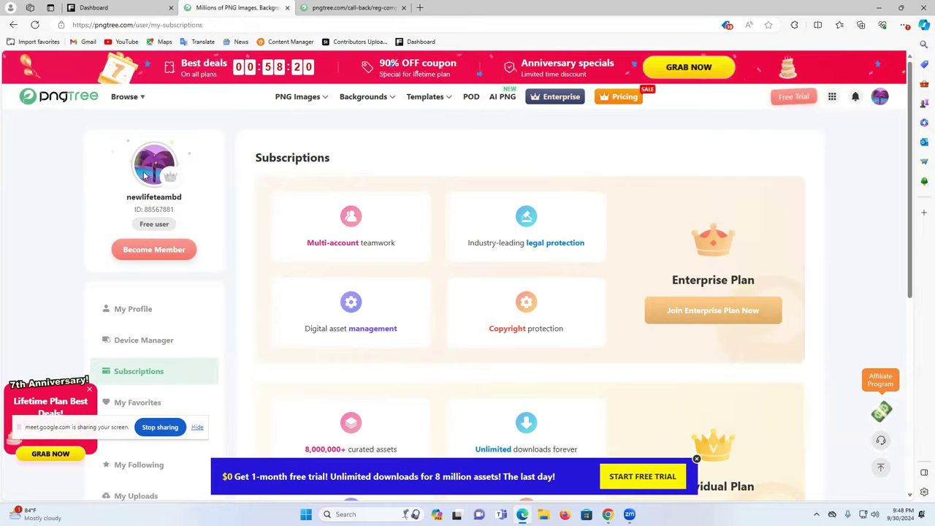
scroll(187, 198, "down", 3)
scroll(292, 201, "up", 3)
scroll(293, 244, "down", 4)
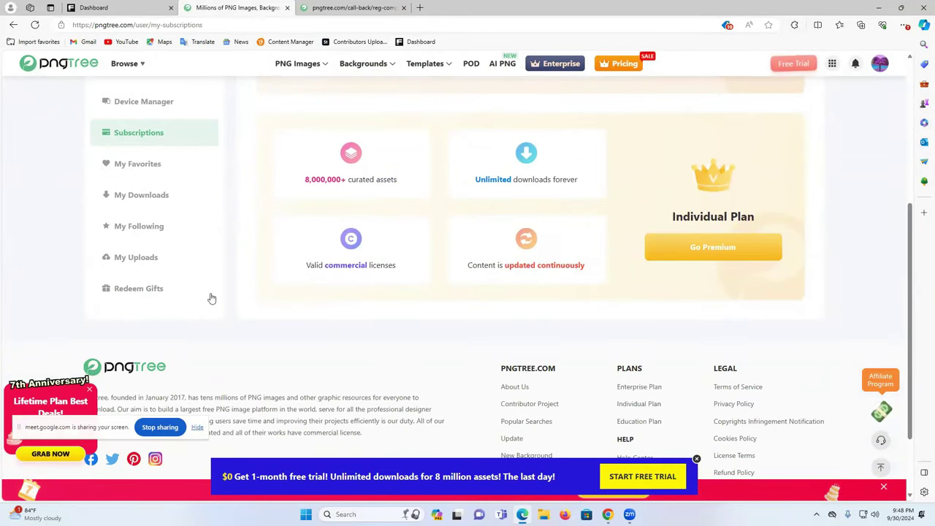
left_click(134, 263)
scroll(438, 263, "down", 3)
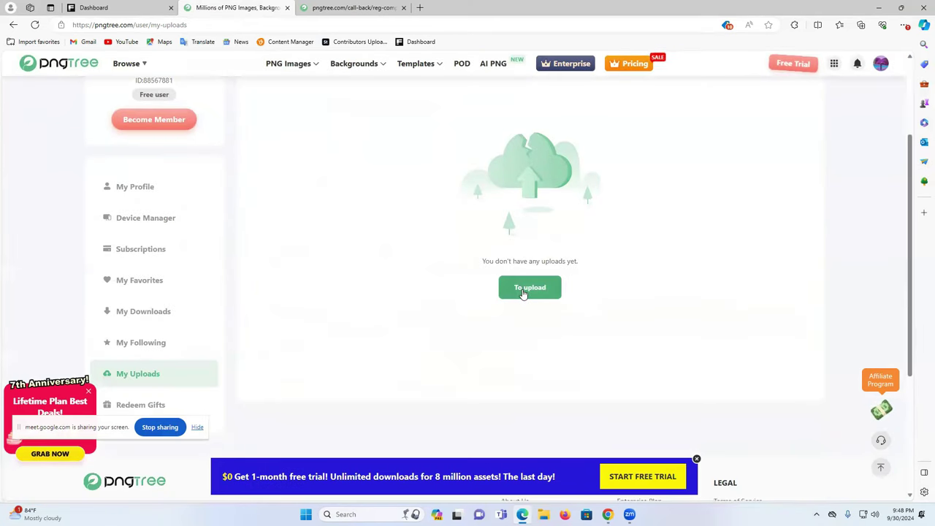
- Start a first upload and choose Join us for the exclusive designer team
left_click(523, 293)
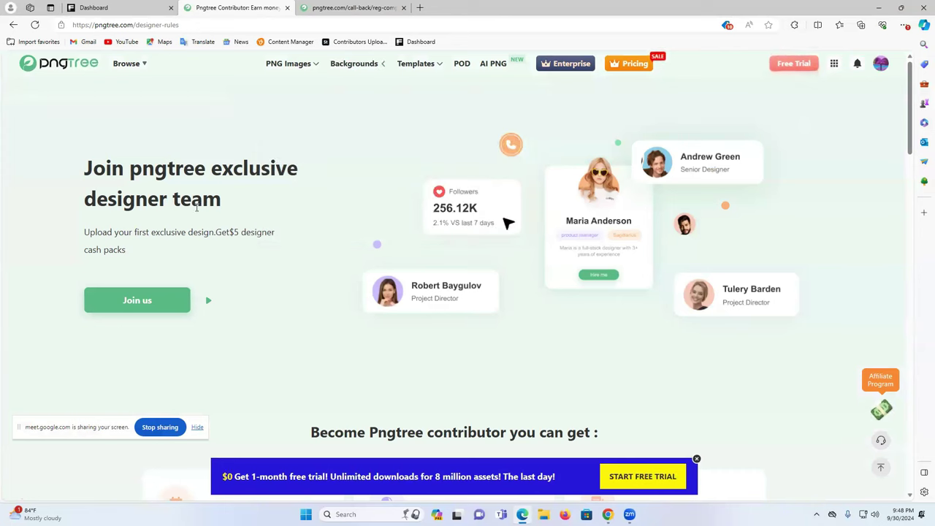
left_click(135, 300)
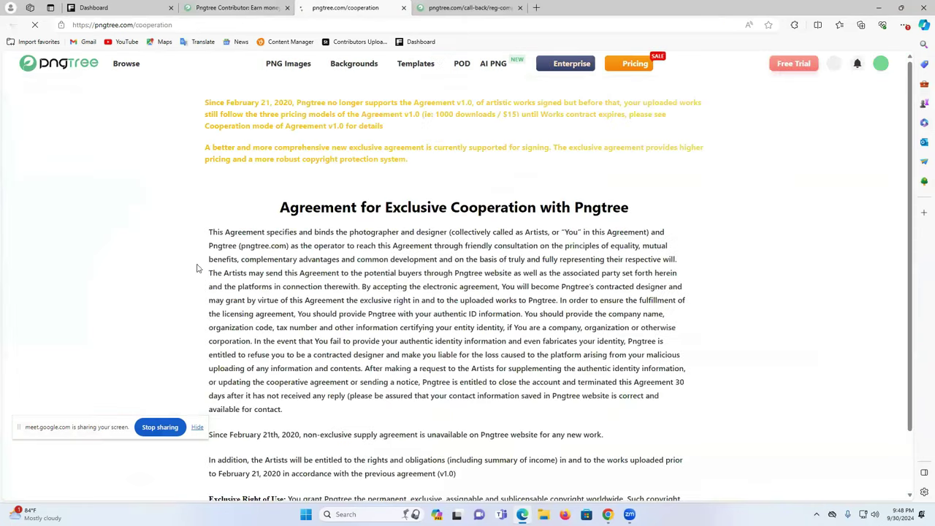
scroll(739, 246, "down", 5)
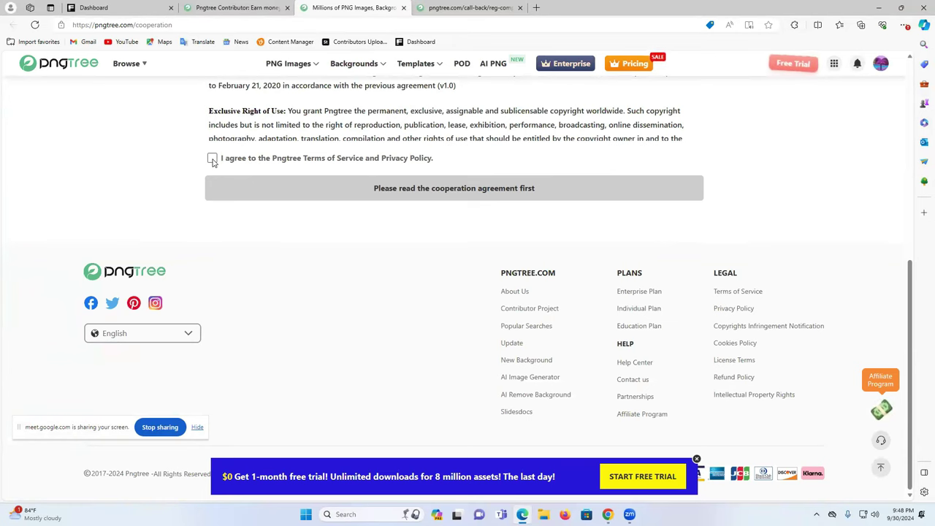
scroll(445, 292, "up", 2)
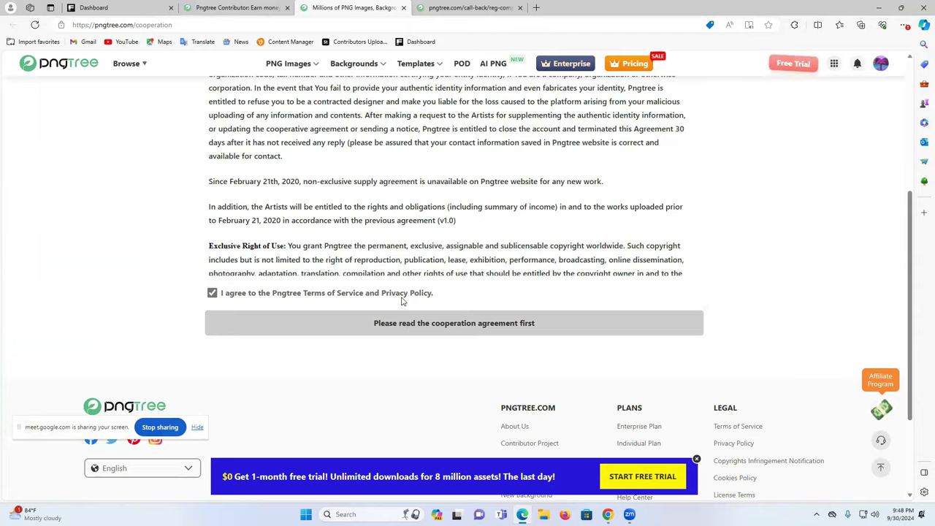
scroll(401, 300, "up", 3)
- Accept the cooperation agreement's terms and continue to the Profile step
left_click_drag(714, 301, 716, 352)
left_click(707, 245)
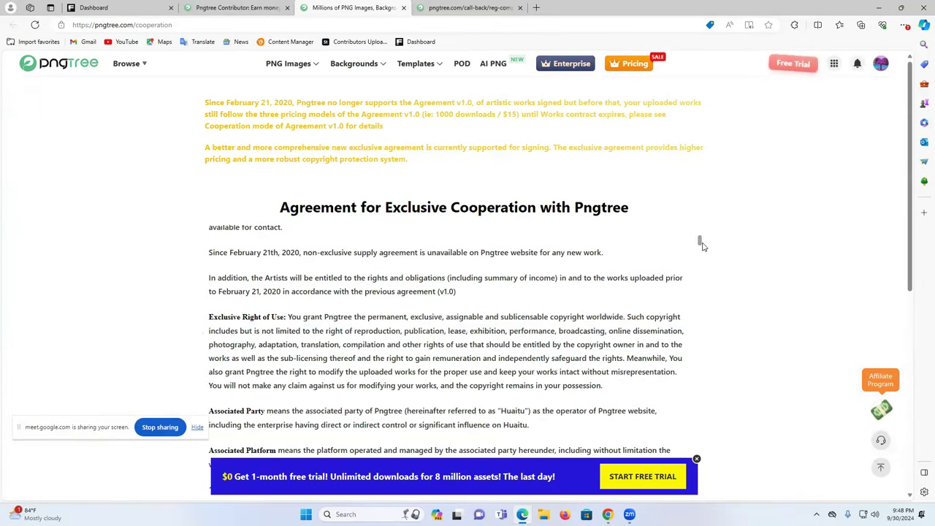
left_click_drag(699, 245, 701, 292)
scroll(692, 439, "down", 15)
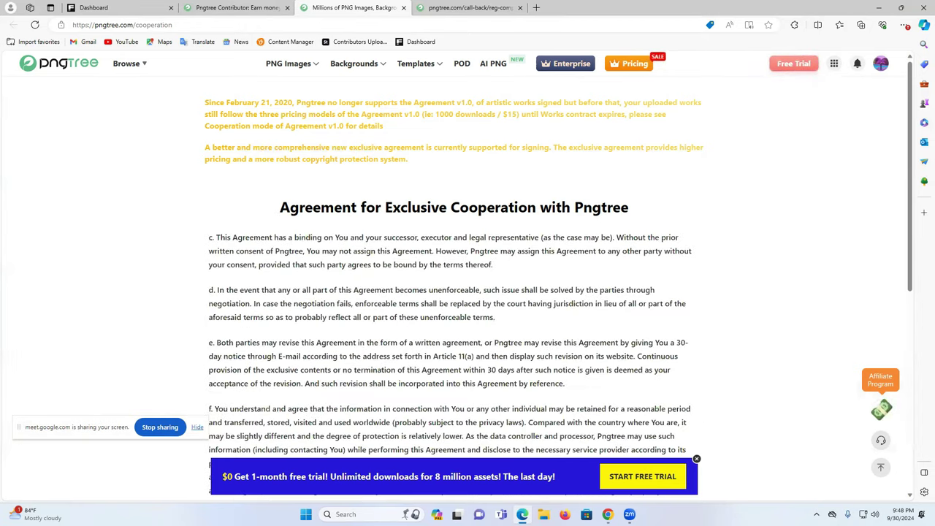
scroll(602, 371, "down", 10)
left_click(454, 192)
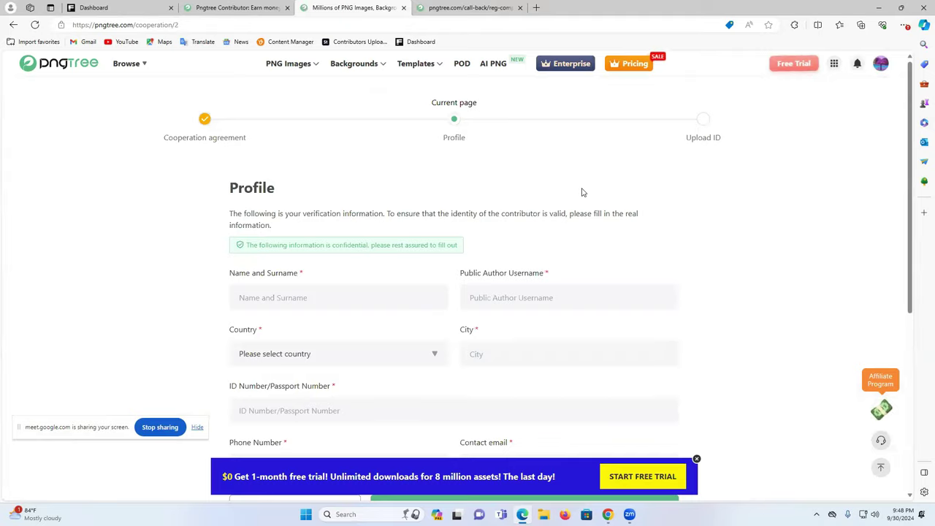
scroll(583, 192, "down", 3)
- Fill in the full name and city from saved info and start the author username
scroll(582, 192, "up", 2)
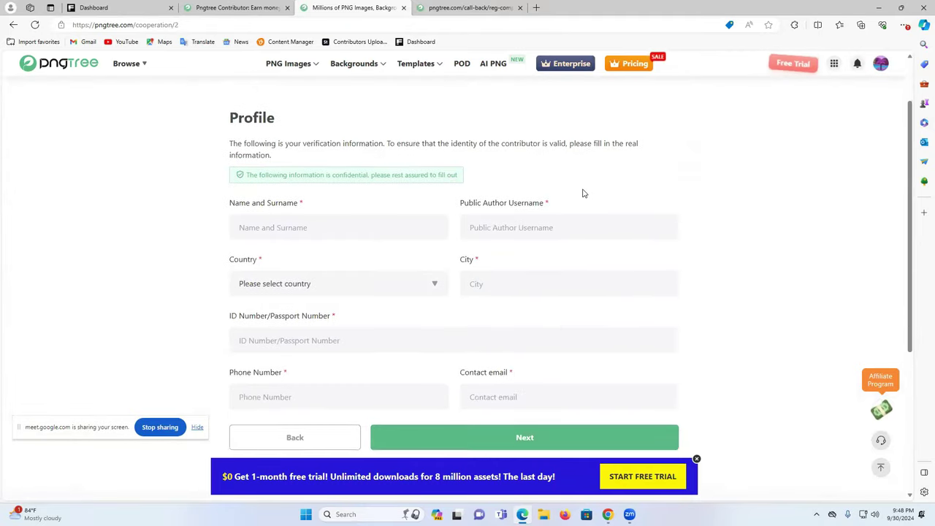
left_click(291, 226)
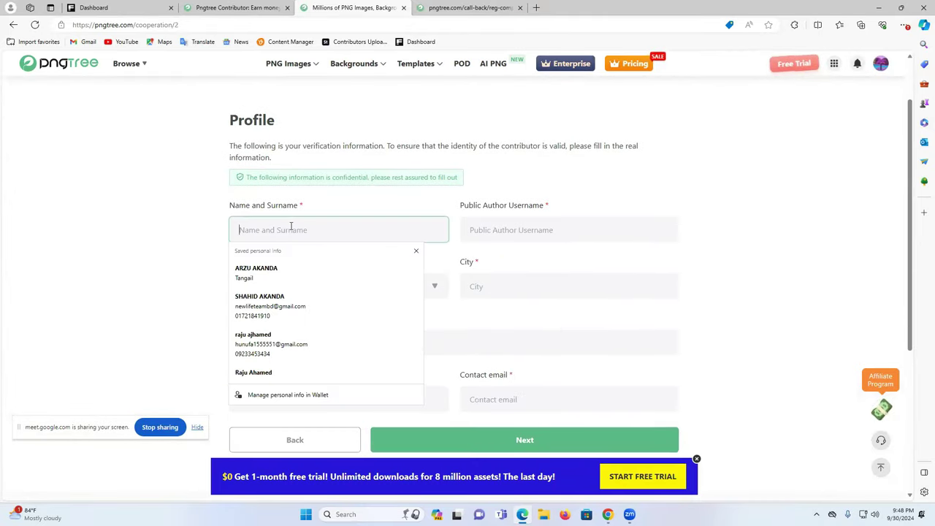
left_click(263, 272)
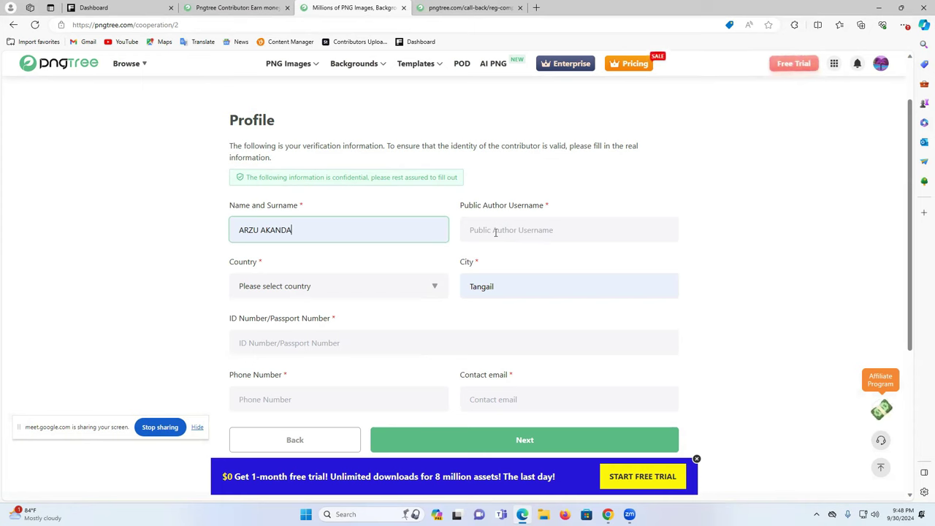
triple_click(291, 237)
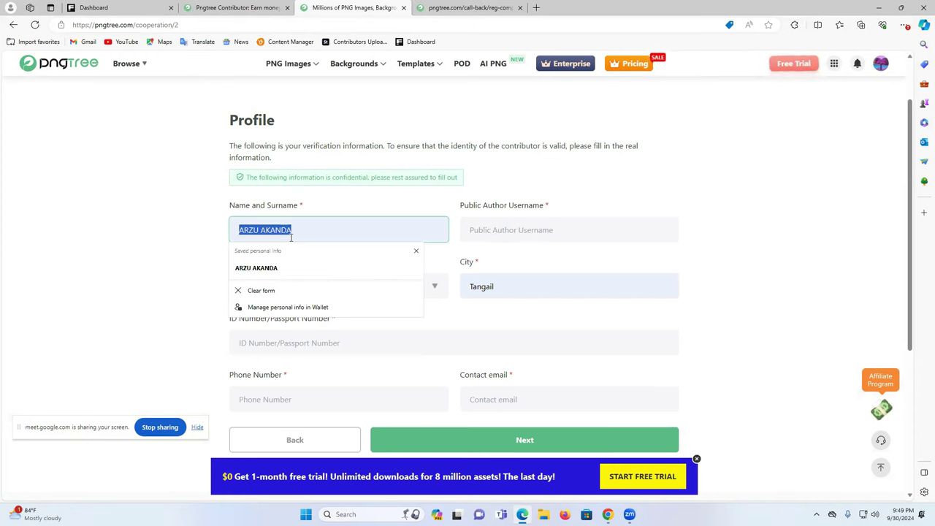
left_click(549, 231)
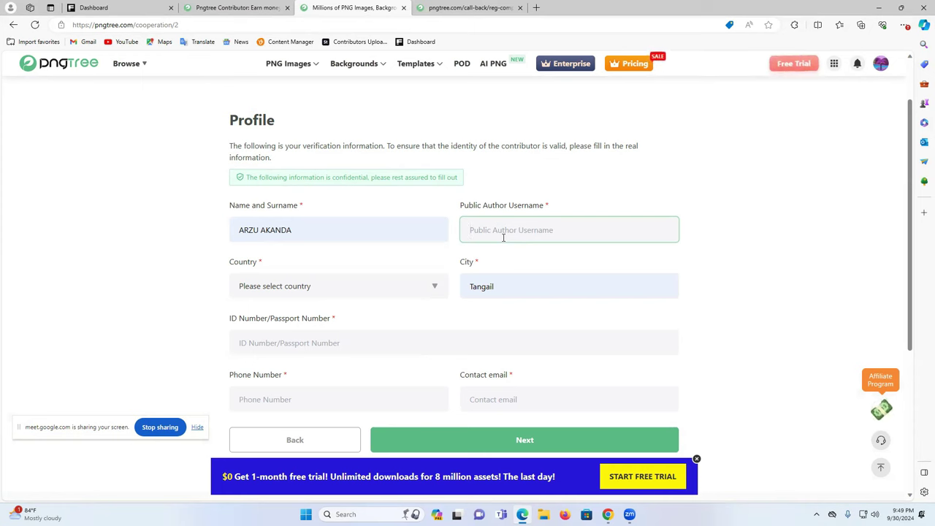
type("cfcreativeteam")
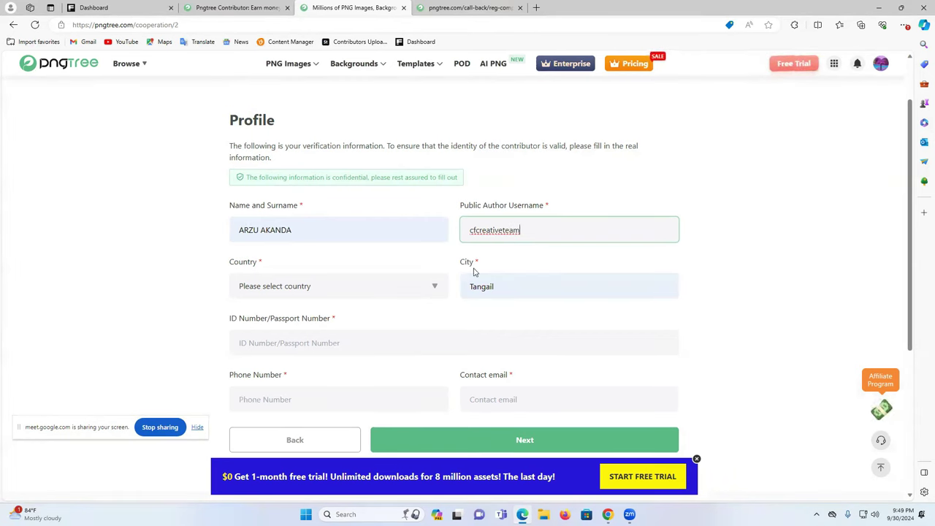
- Choose Bangladesh as the country and enter the ID number
left_click(310, 295)
scroll(314, 351, "down", 5)
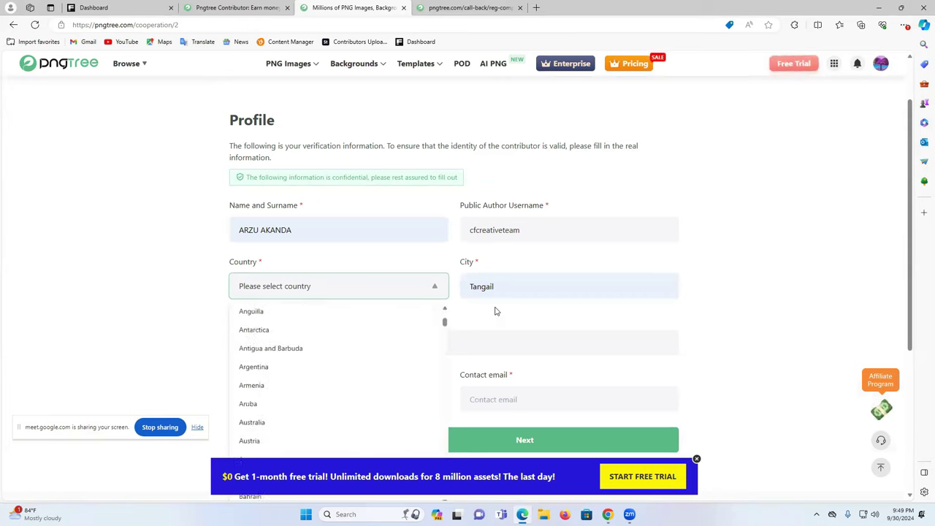
scroll(295, 438, "down", 1)
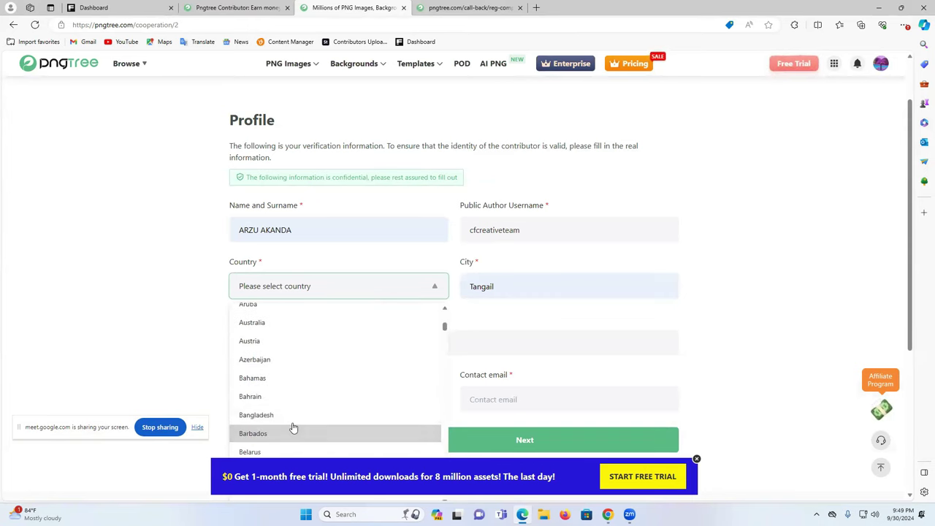
left_click(298, 416)
scroll(654, 314, "down", 1)
left_click(287, 279)
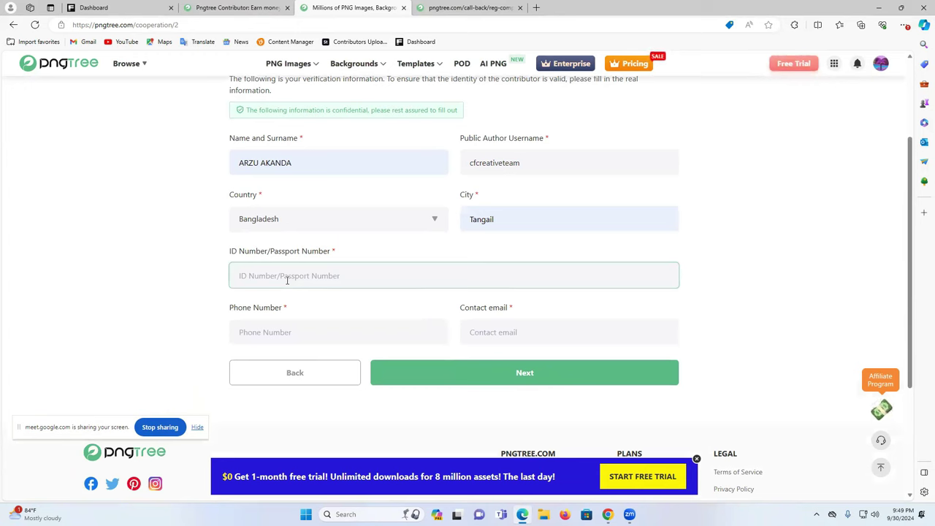
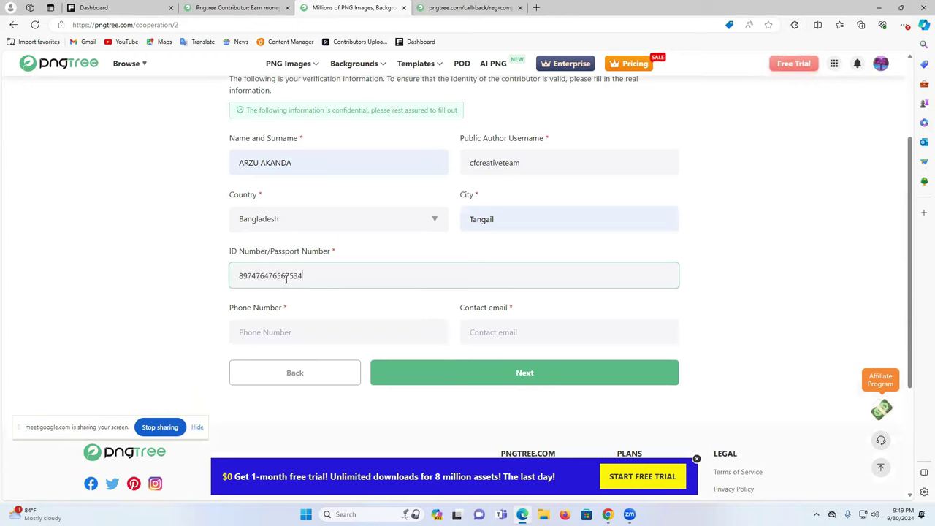
- Autofill the phone and contact email from saved details and submit the profile
left_click(303, 330)
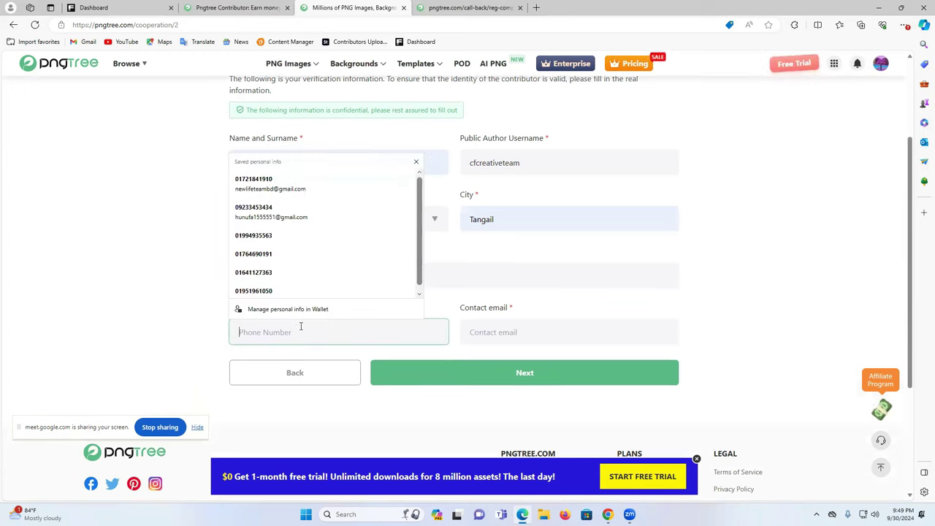
left_click(297, 187)
left_click(506, 373)
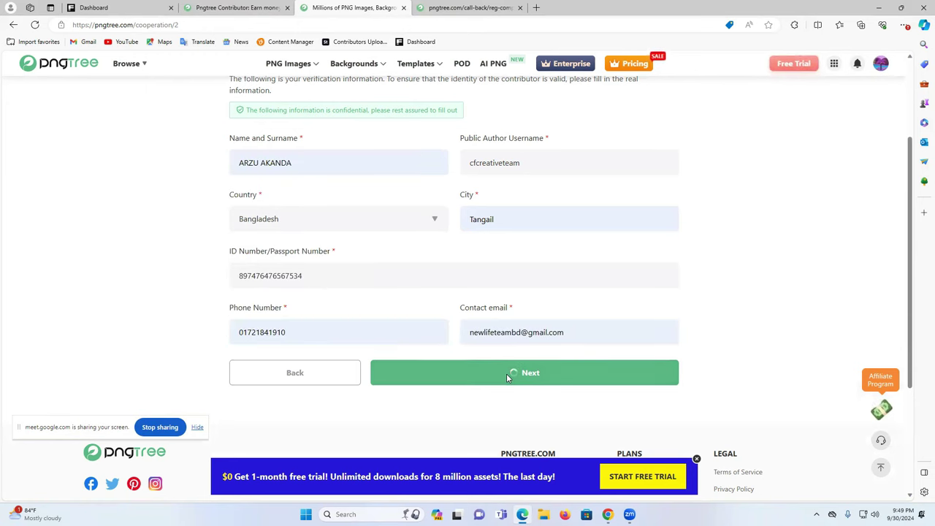
scroll(480, 268, "down", 2)
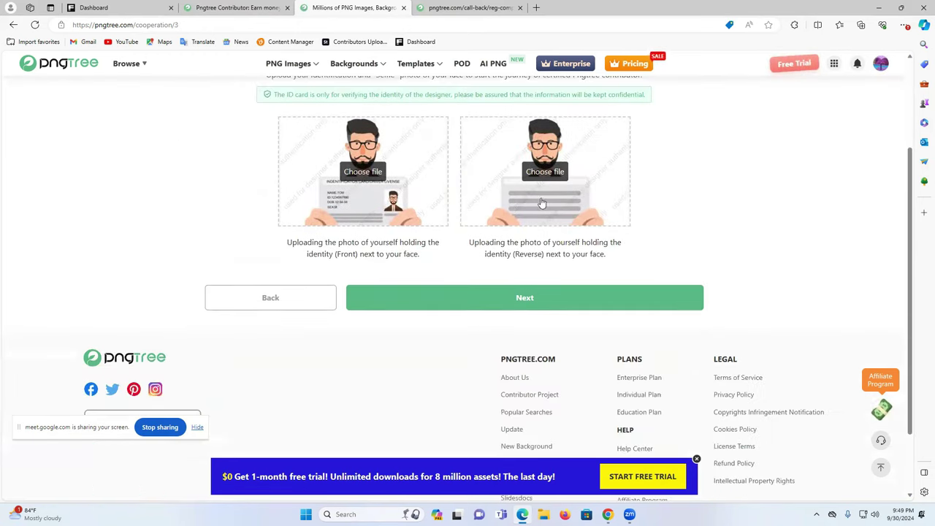
- Open the front-ID file picker, close it without choosing a file, and switch to Chrome
left_click(364, 178)
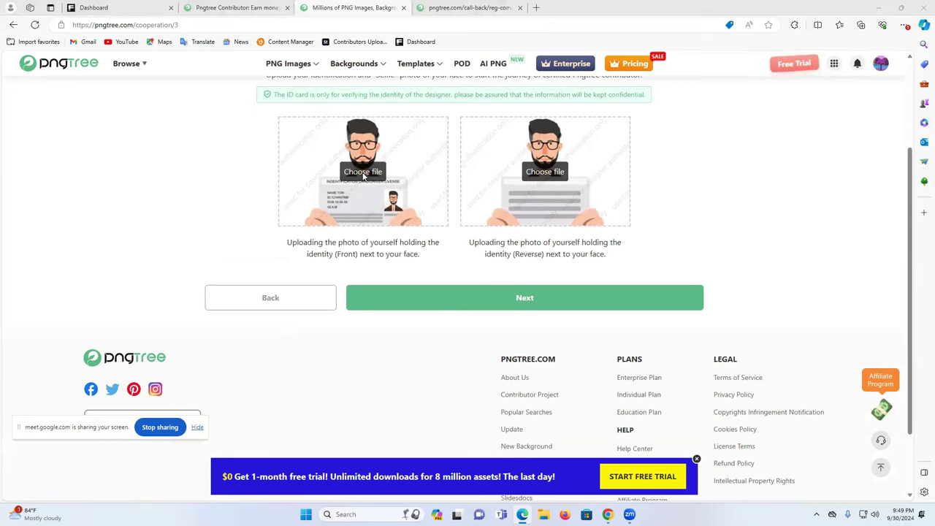
scroll(267, 135, "down", 10)
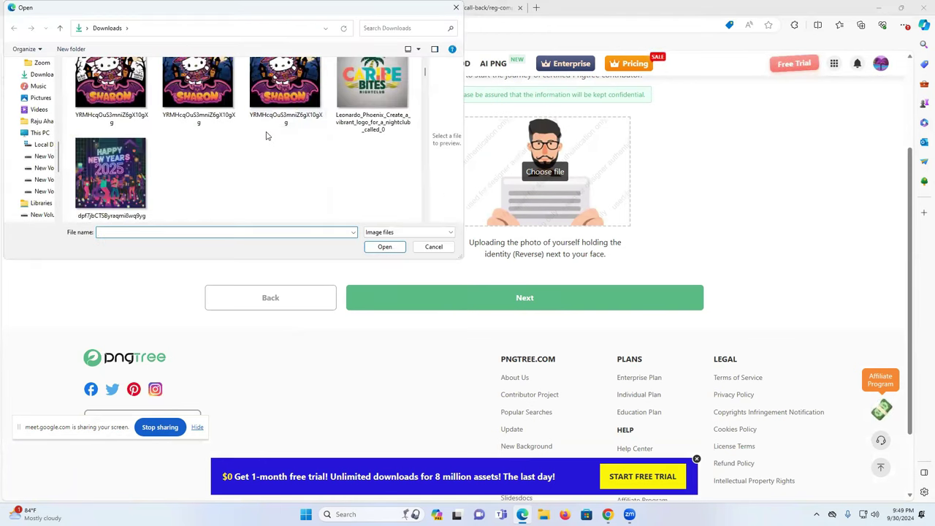
scroll(267, 136, "down", 10)
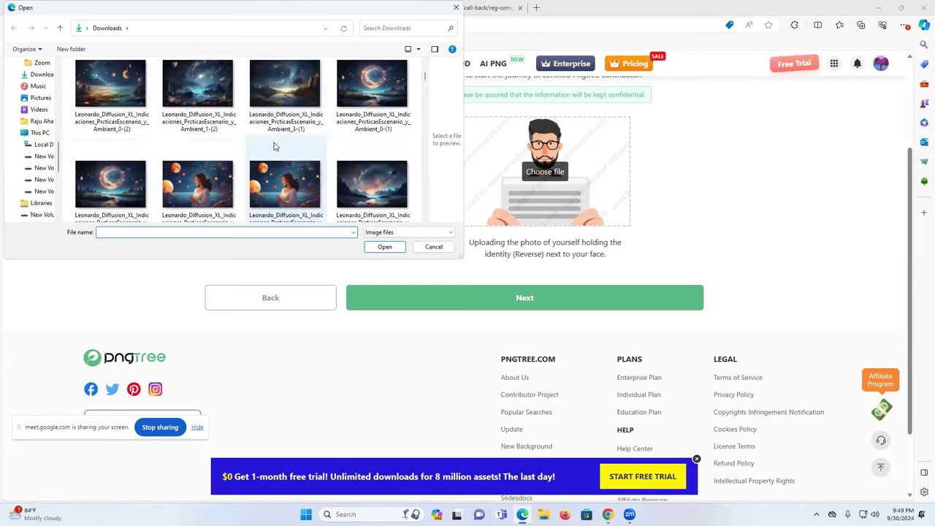
scroll(274, 146, "up", 2)
left_click(456, 7)
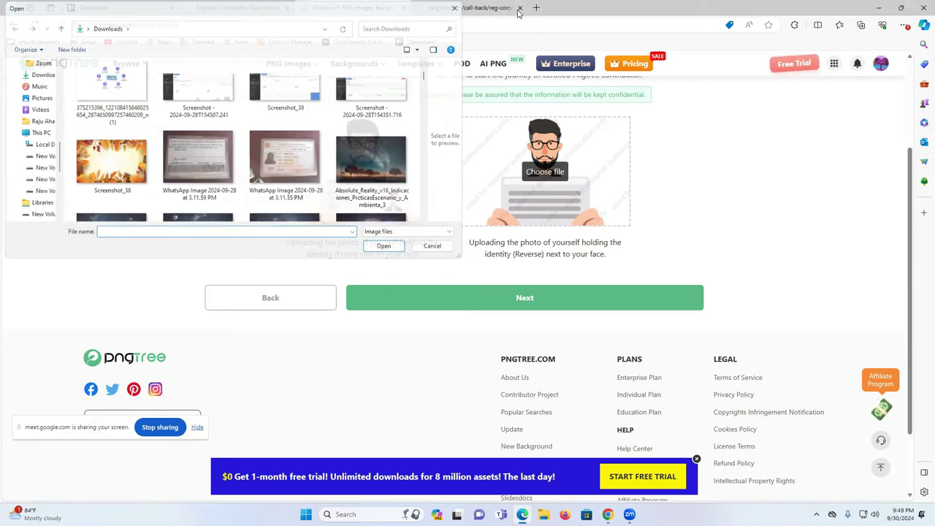
mouse_move(607, 515)
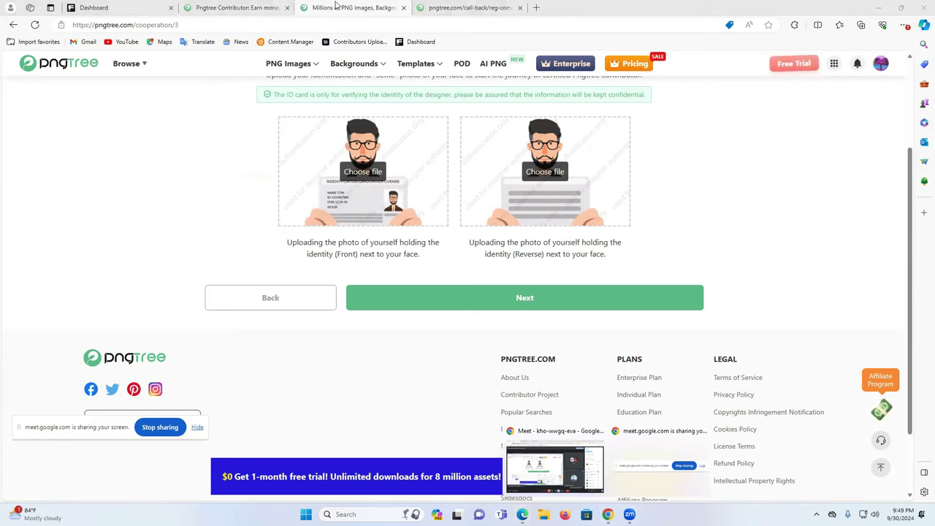
left_click(236, 31)
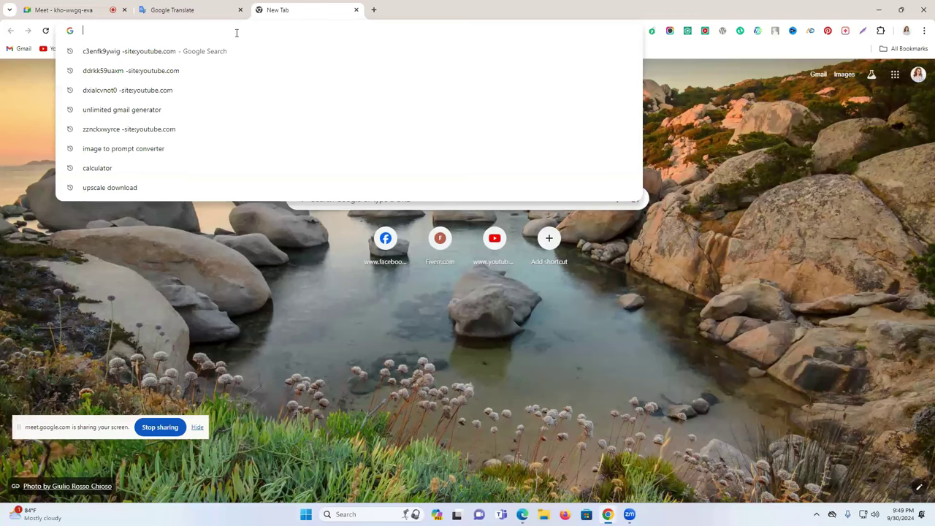
- Load WhatsApp Web in the new Chrome tab
type("udemy")
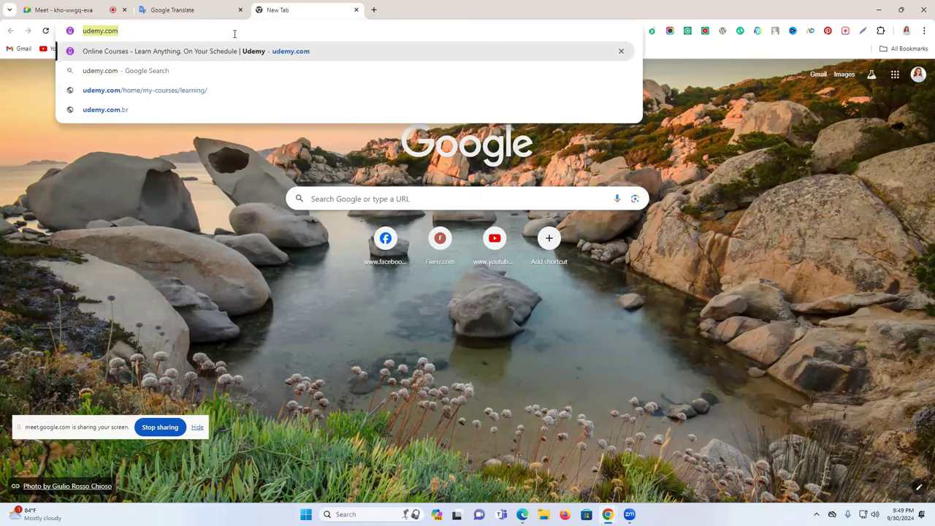
type("web.whatsapp")
key("Return")
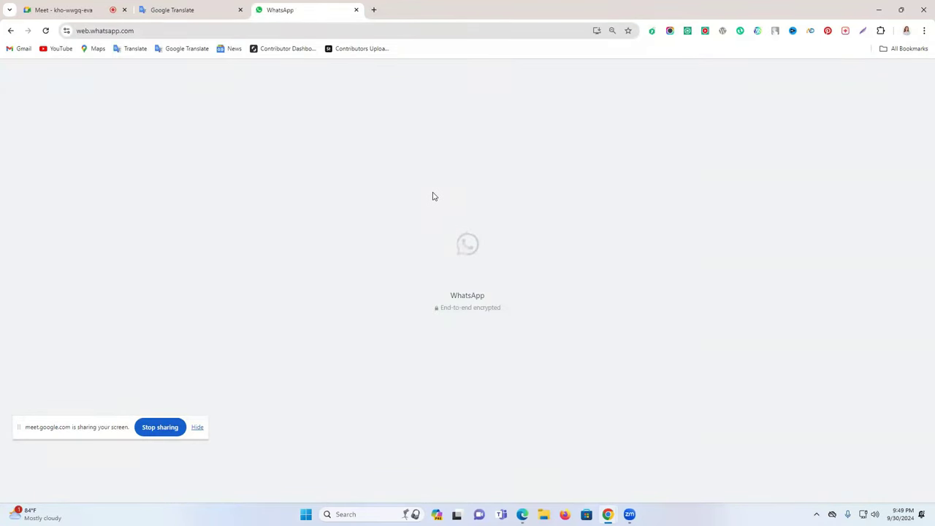
scroll(206, 202, "down", 1)
scroll(206, 208, "down", 2)
scroll(206, 244, "up", 3)
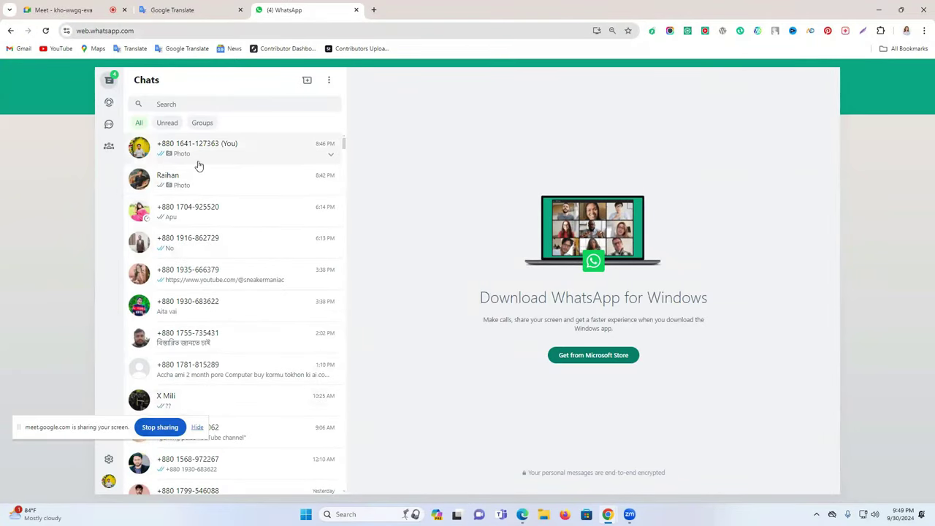
scroll(219, 290, "down", 5)
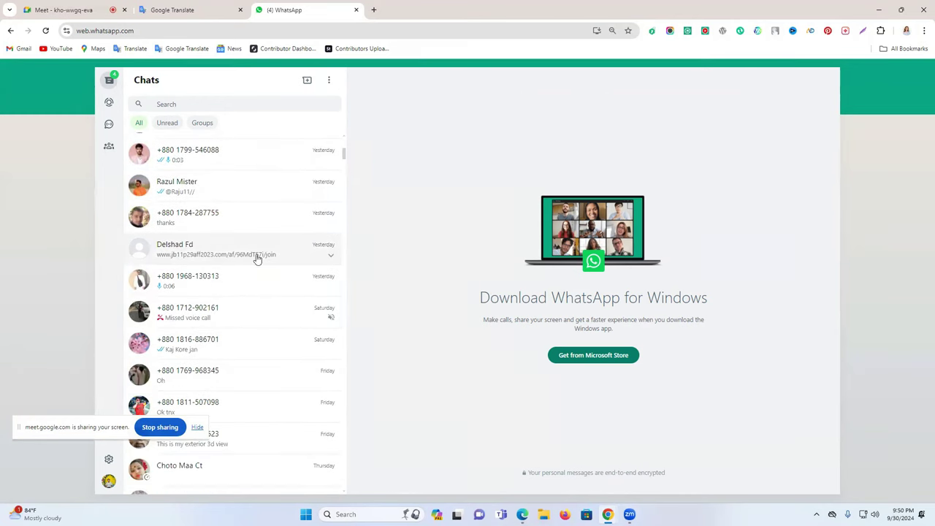
- Review the chat's ID photos in the viewer, then pick the nightclub logo image as front ID
left_click(257, 257)
left_click(419, 221)
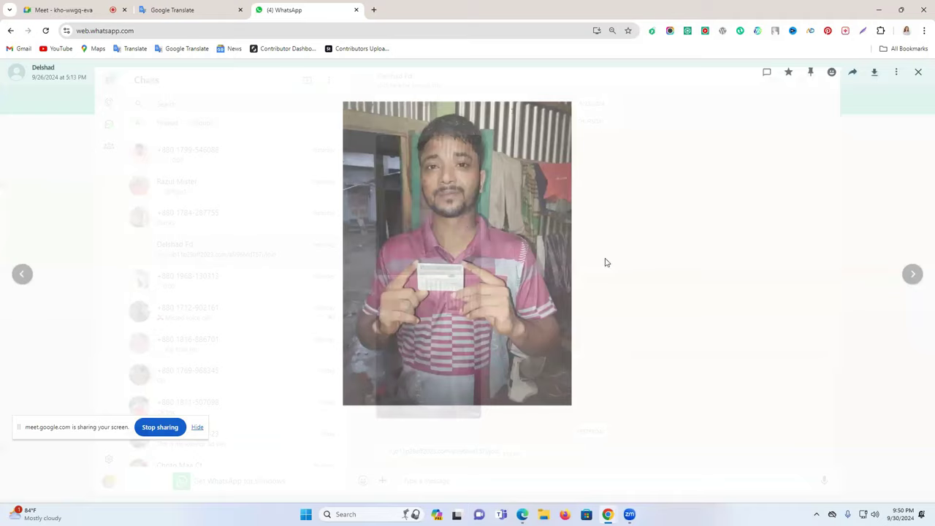
left_click(21, 274)
left_click(913, 274)
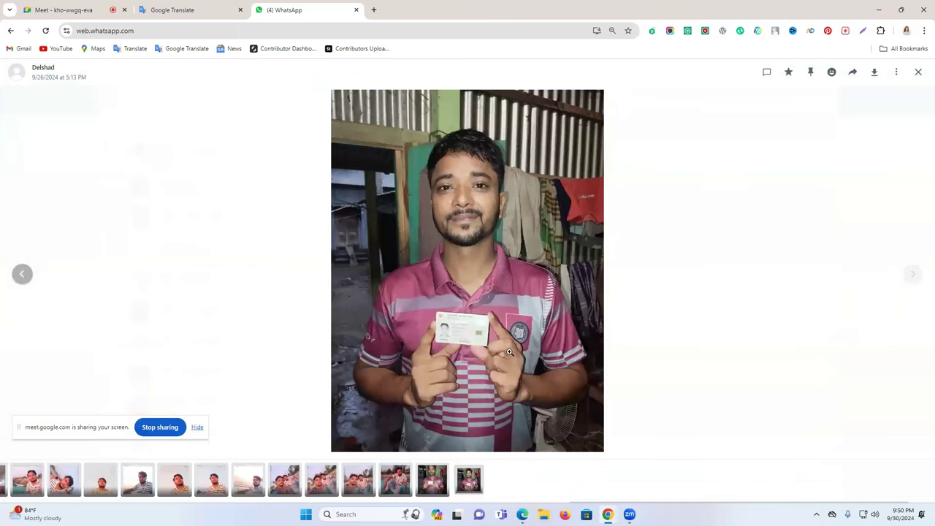
left_click(919, 75)
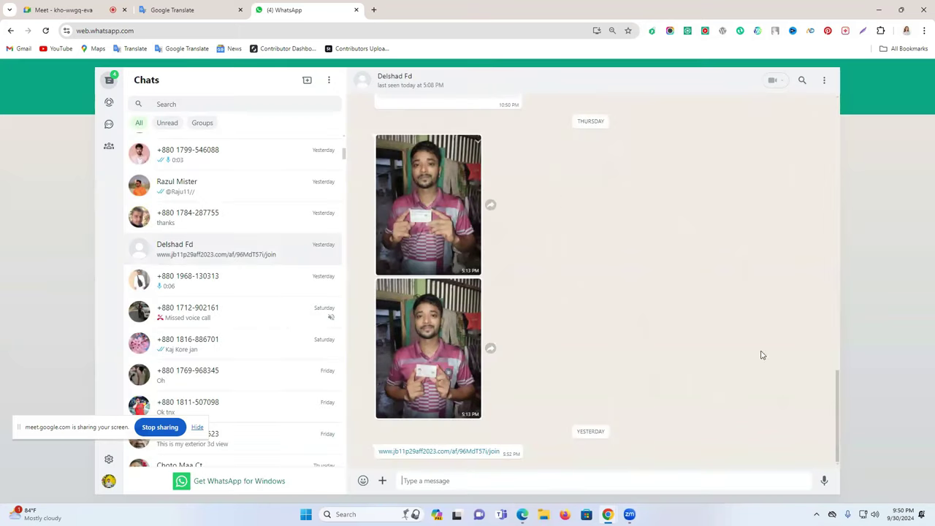
key("alt+Tab")
double_click(367, 167)
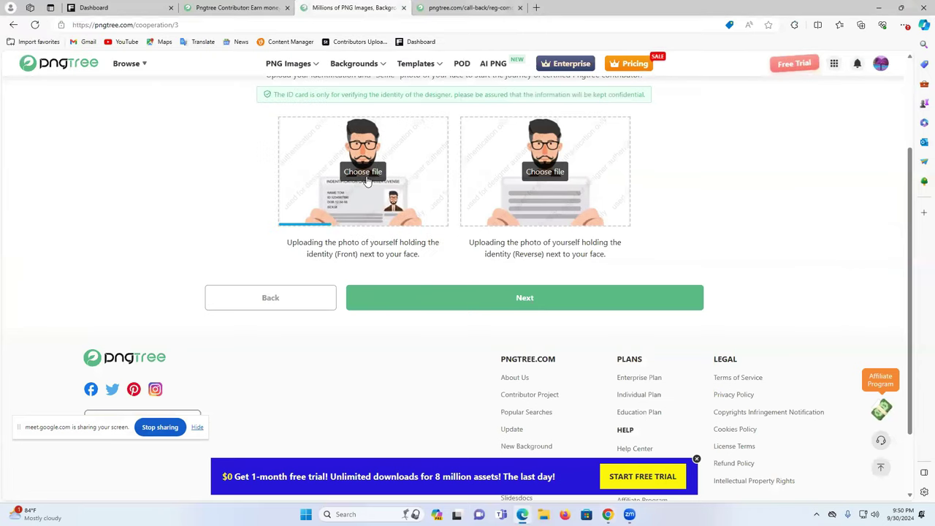
- Choose the Christmas-tree image as the reverse ID and submit both identification images
left_click(445, 200)
scroll(280, 190, "down", 1)
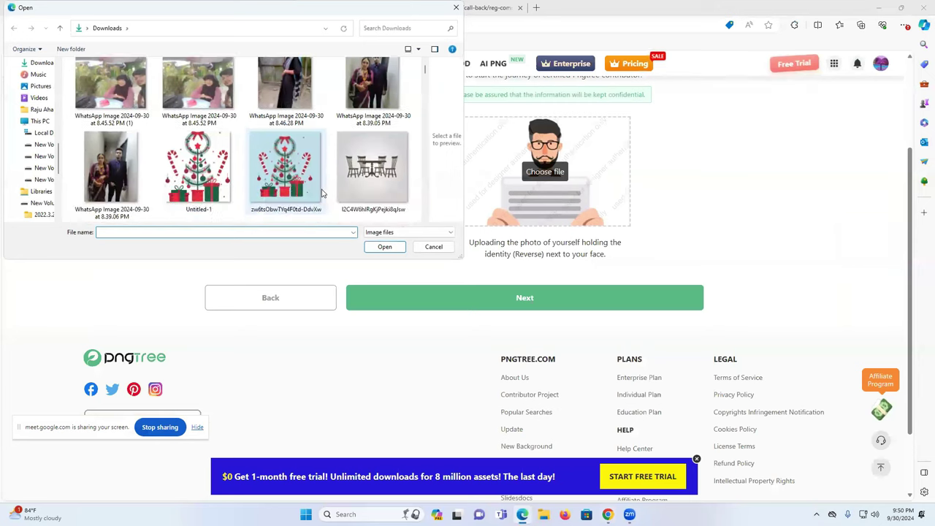
left_click(282, 172)
left_click(393, 247)
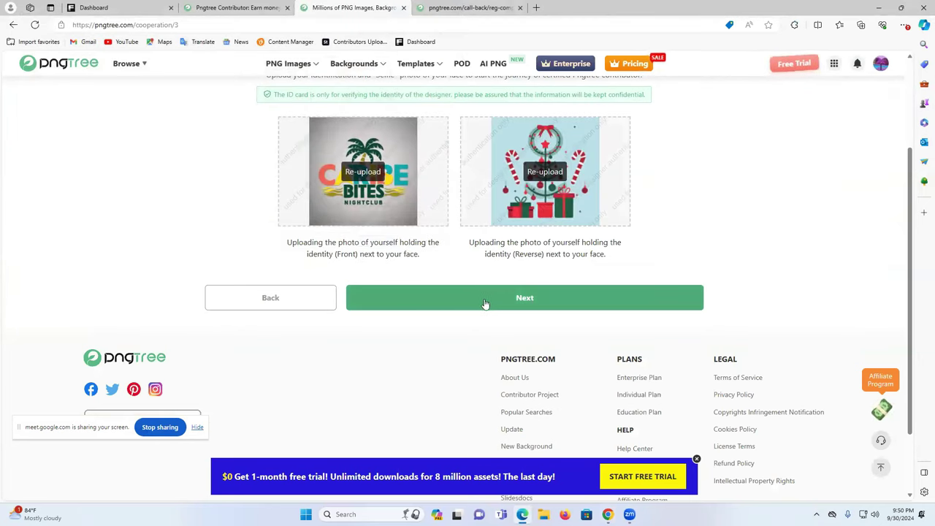
left_click(509, 304)
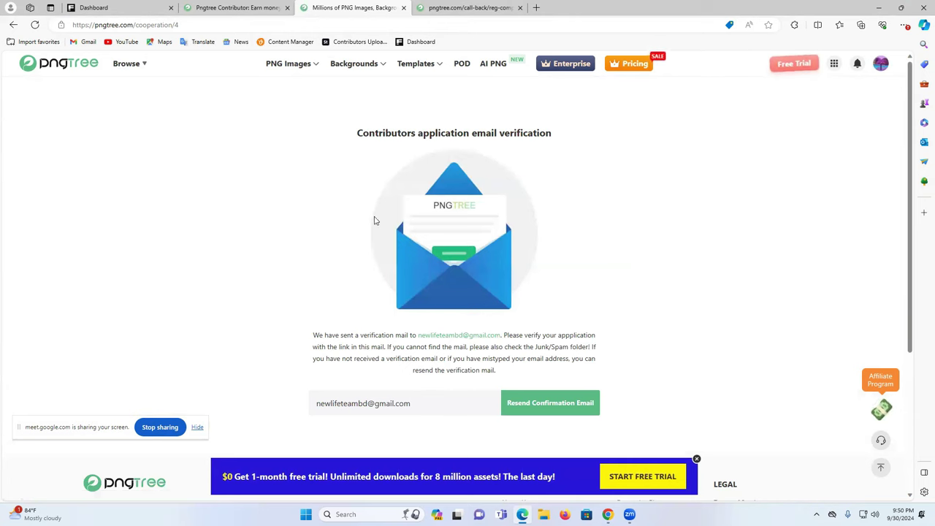
- Resend the contributor confirmation email
left_click(529, 414)
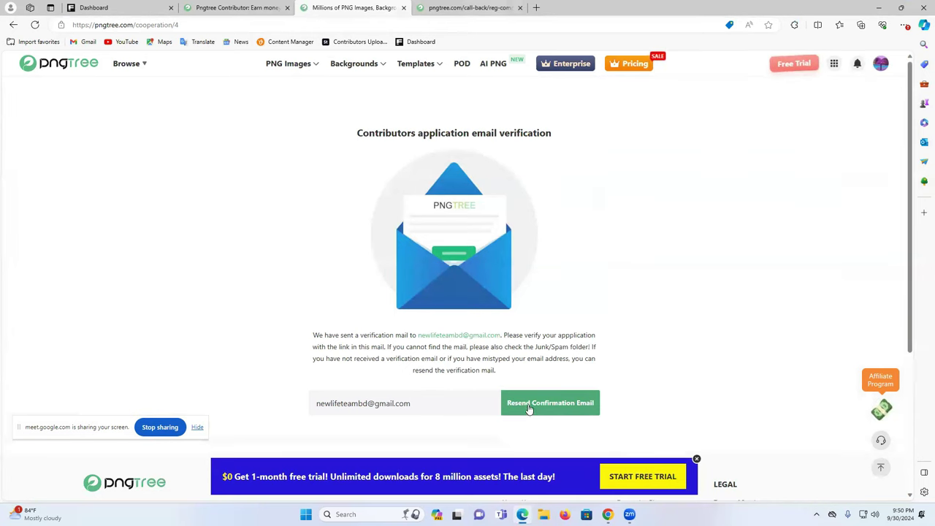
left_click(529, 410)
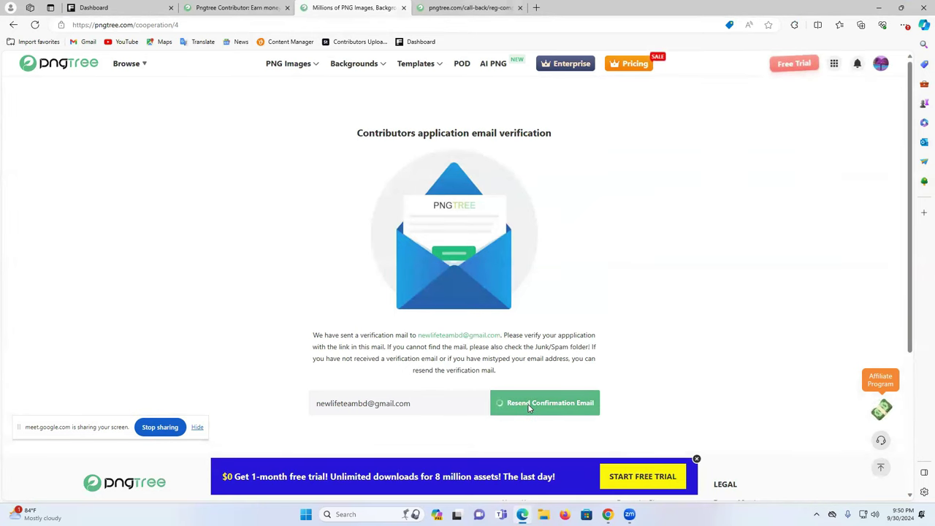
scroll(528, 408, "down", 3)
scroll(533, 407, "up", 3)
scroll(574, 408, "down", 1)
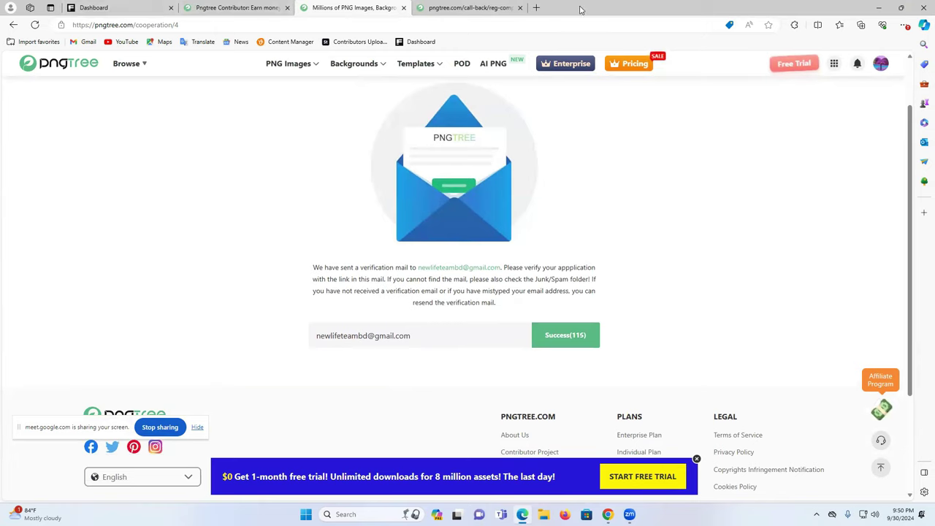
left_click(537, 8)
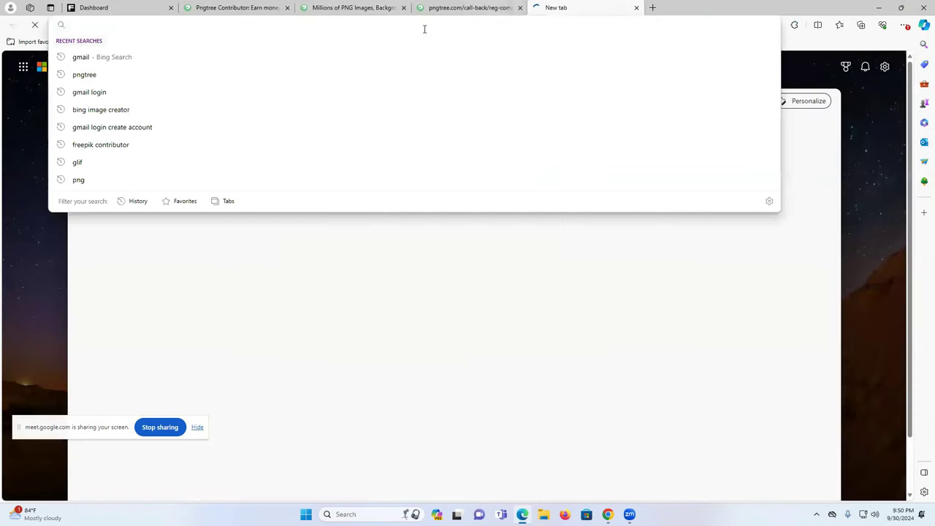
- Open Gmail and switch to the other signed-in account
type("g")
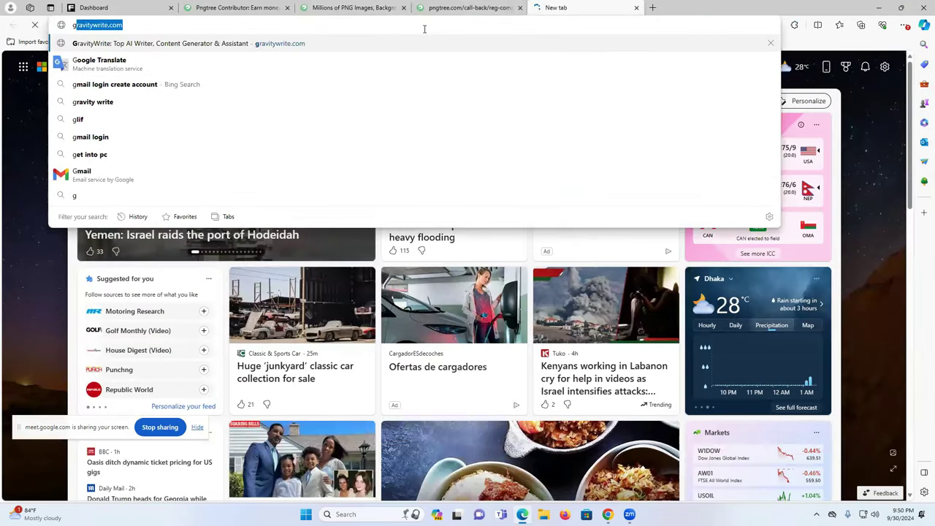
type("mail")
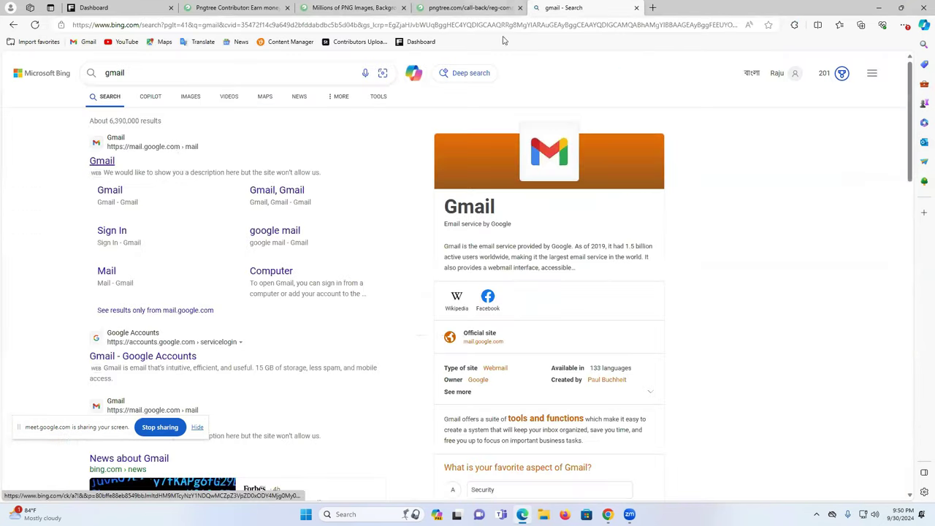
left_click(110, 160)
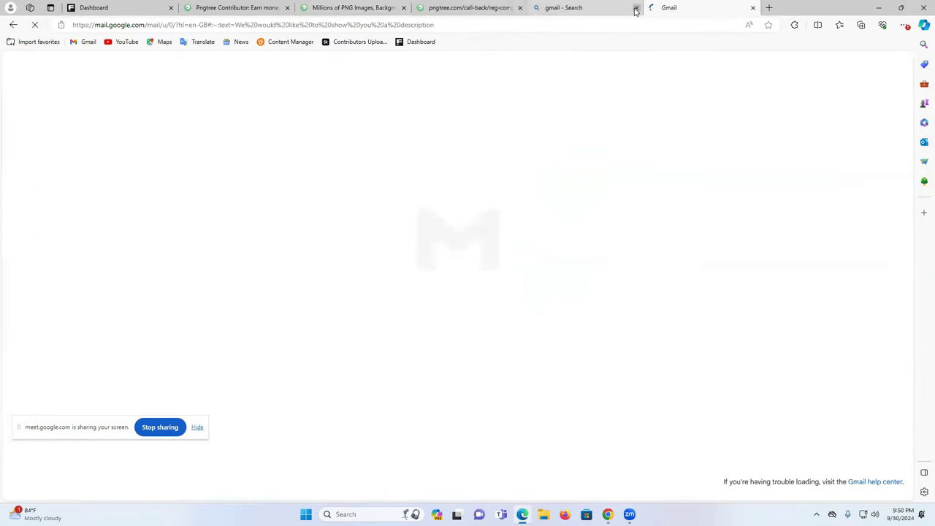
left_click(637, 8)
left_click(897, 67)
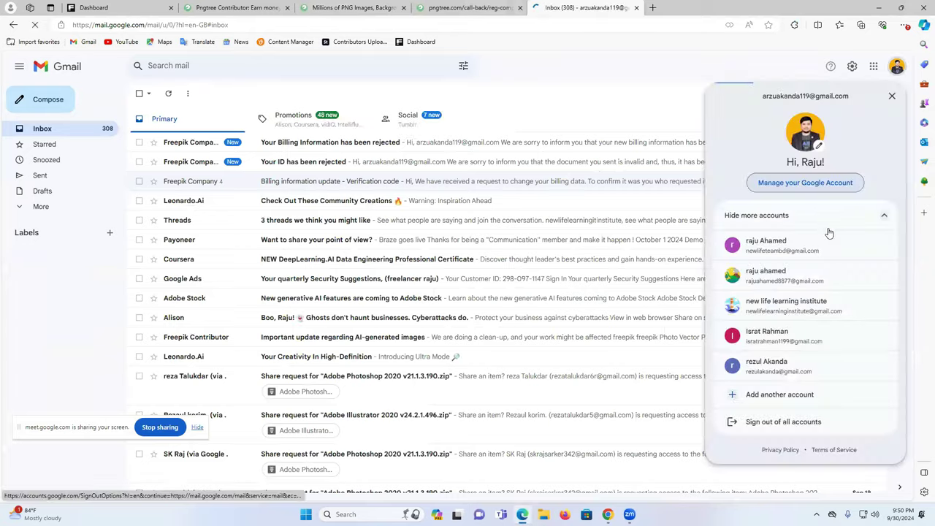
left_click(782, 247)
left_click(265, 6)
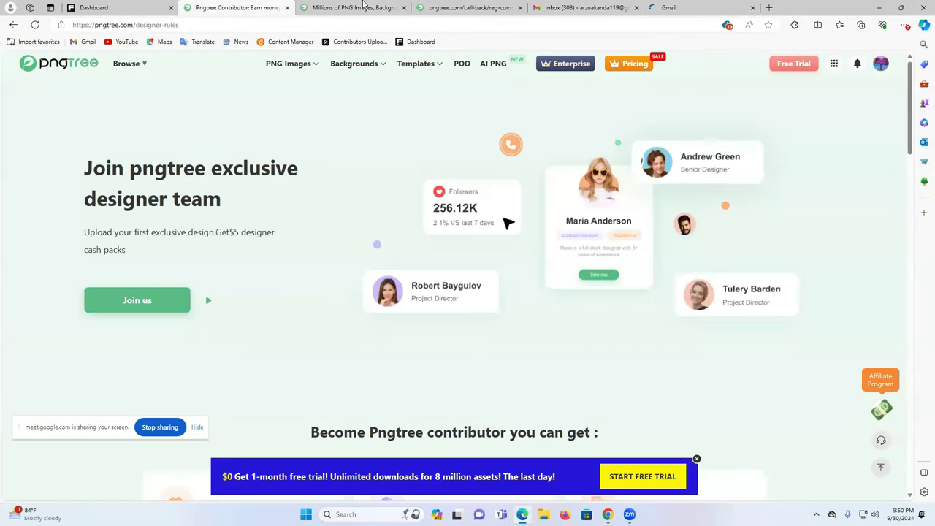
left_click(365, 7)
left_click(659, 6)
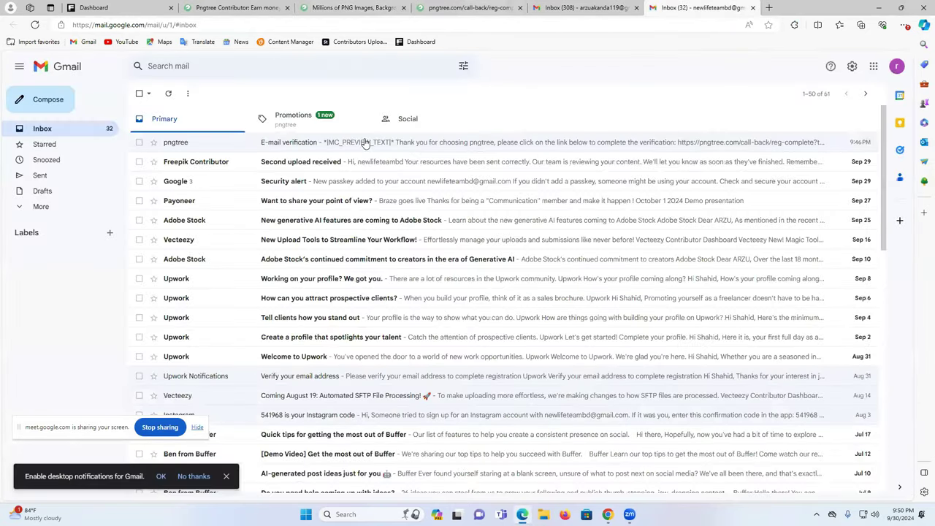
- Open the pngtree 'Congratulations, designer!' email in Promotions and confirm the email address
left_click(312, 124)
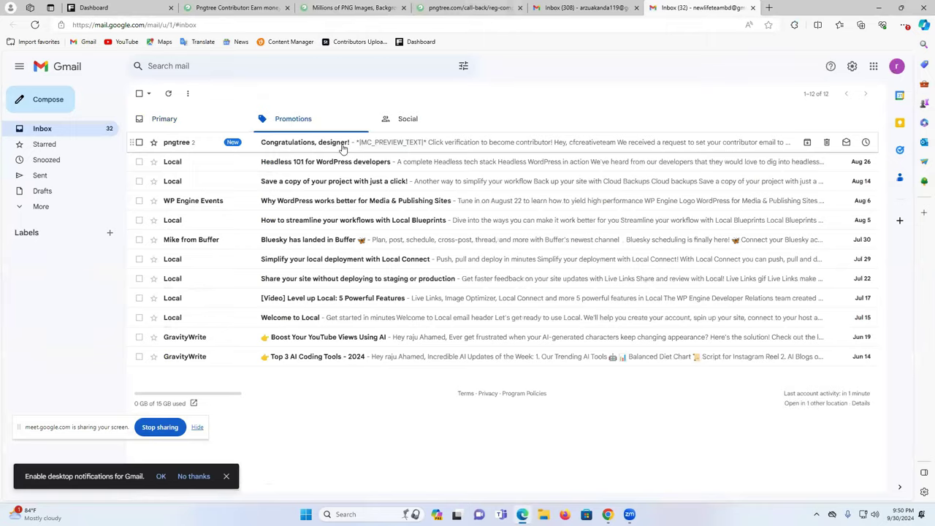
left_click(344, 145)
left_click(142, 94)
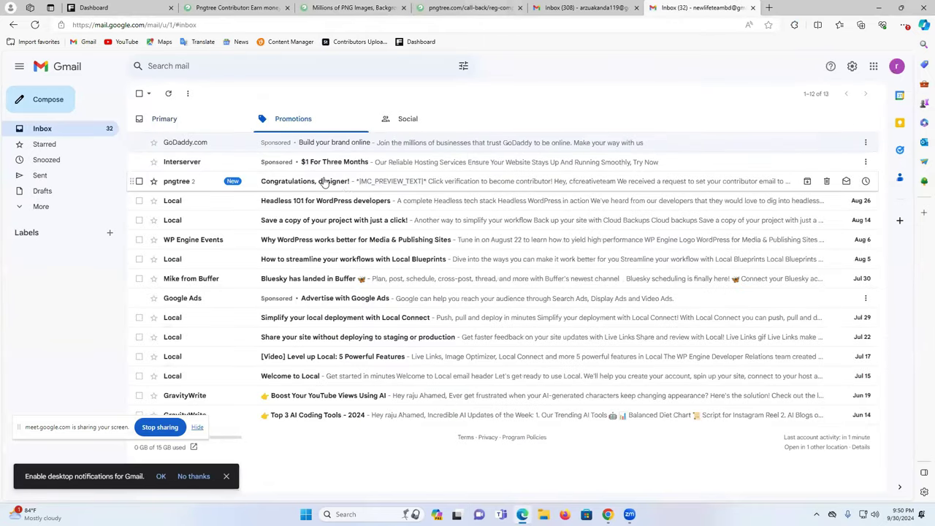
left_click(354, 182)
scroll(513, 300, "down", 1)
scroll(513, 299, "down", 3)
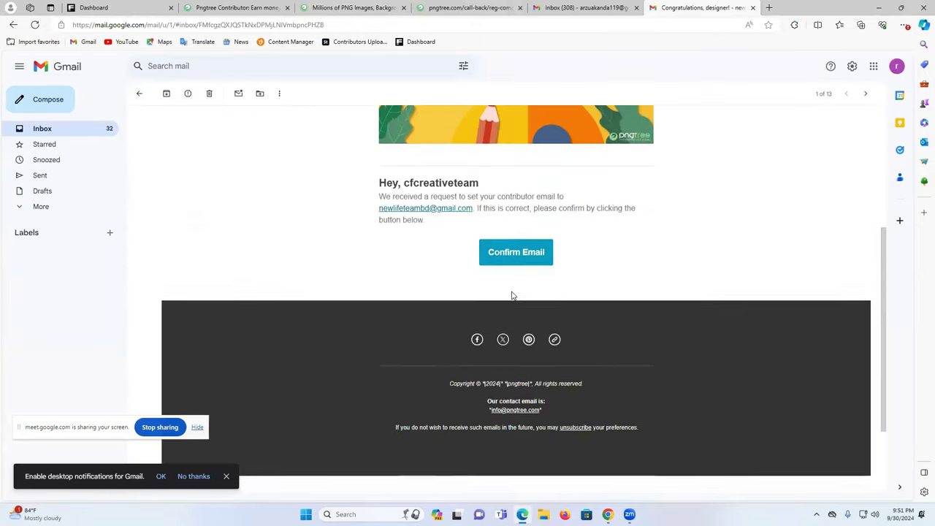
scroll(511, 295, "up", 2)
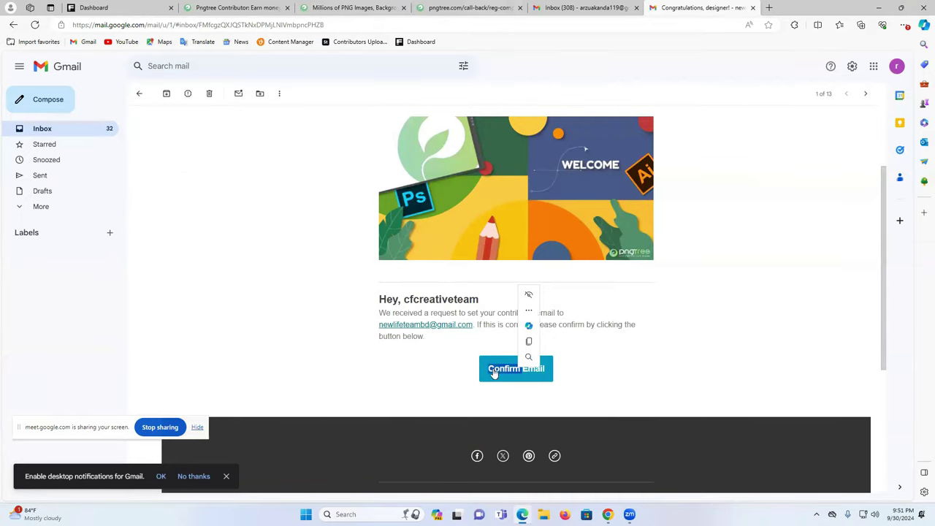
left_click(494, 373)
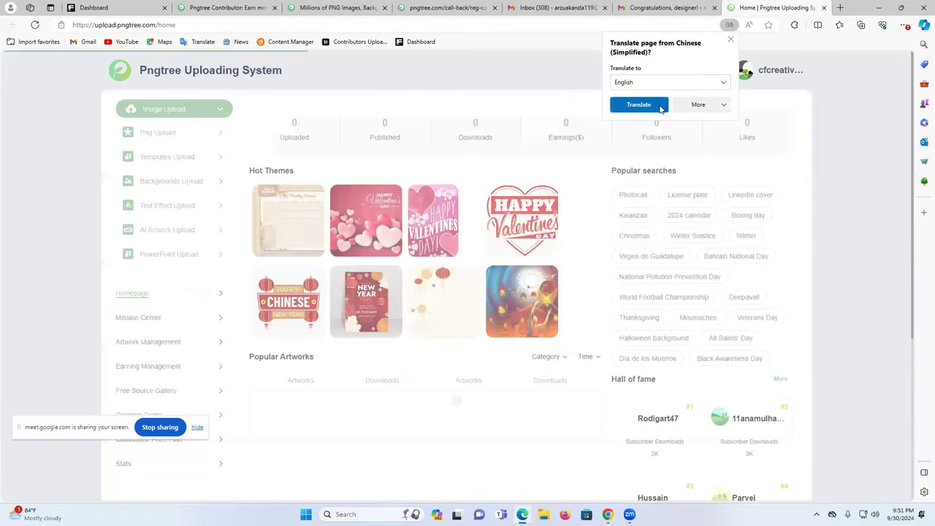
- Close the leftover congratulations and Gmail inbox tabs
left_click(716, 8)
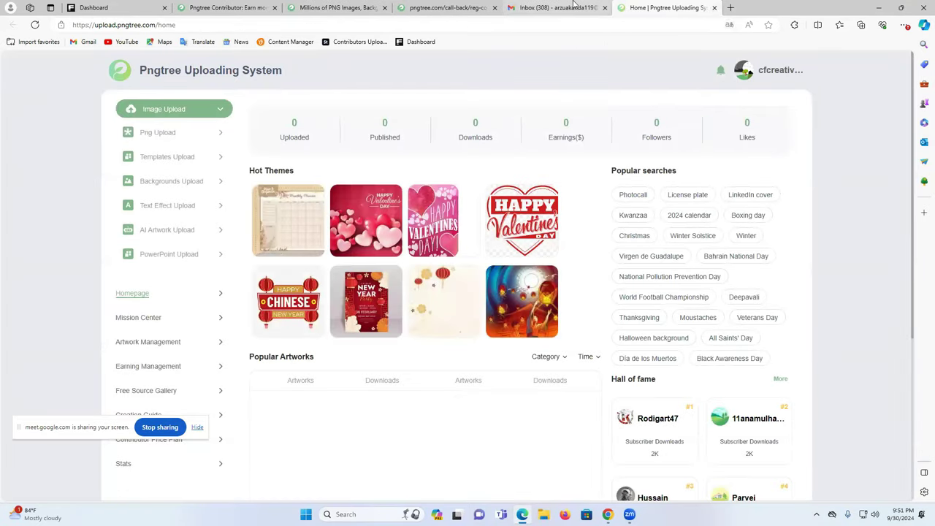
left_click(597, 8)
left_click(606, 8)
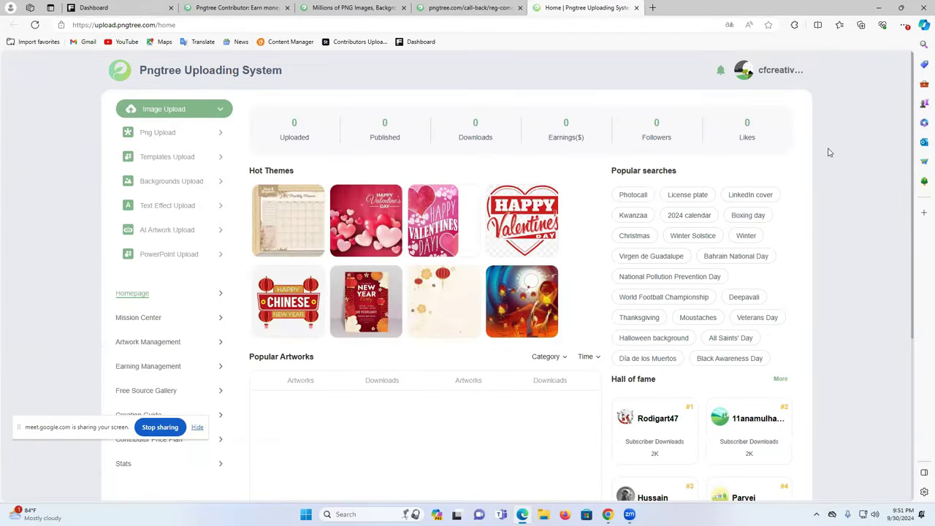
- Look up the Earnings figure, then open PNG Upload and dismiss the copyright notice
double_click(565, 123)
left_click(592, 125)
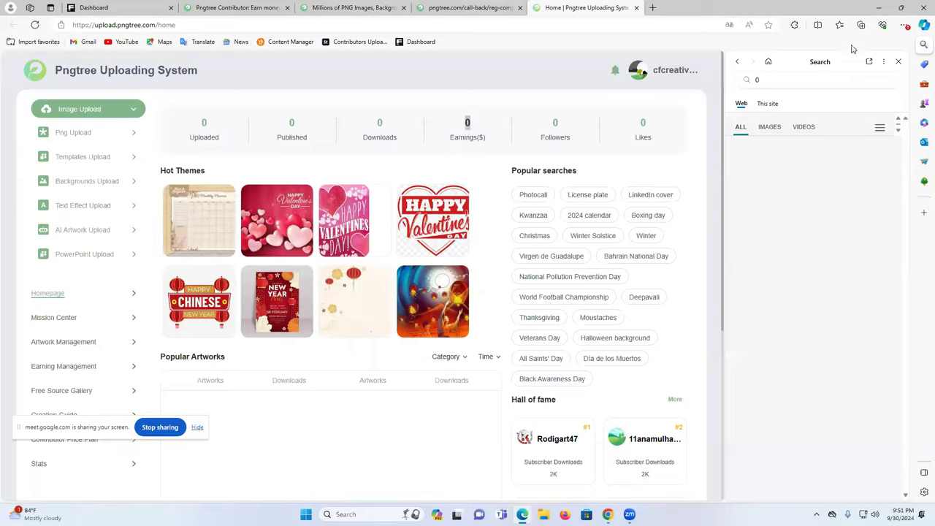
left_click(898, 62)
left_click(565, 79)
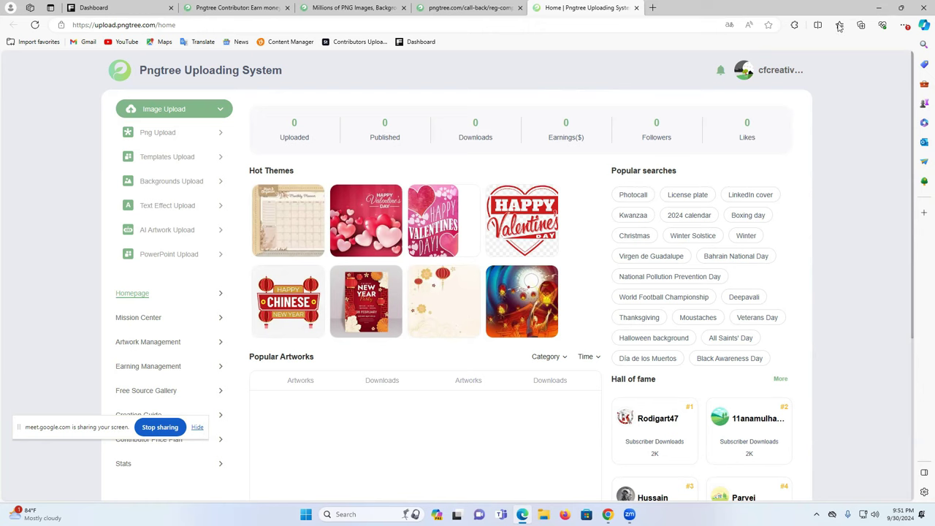
left_click(164, 134)
left_click(641, 84)
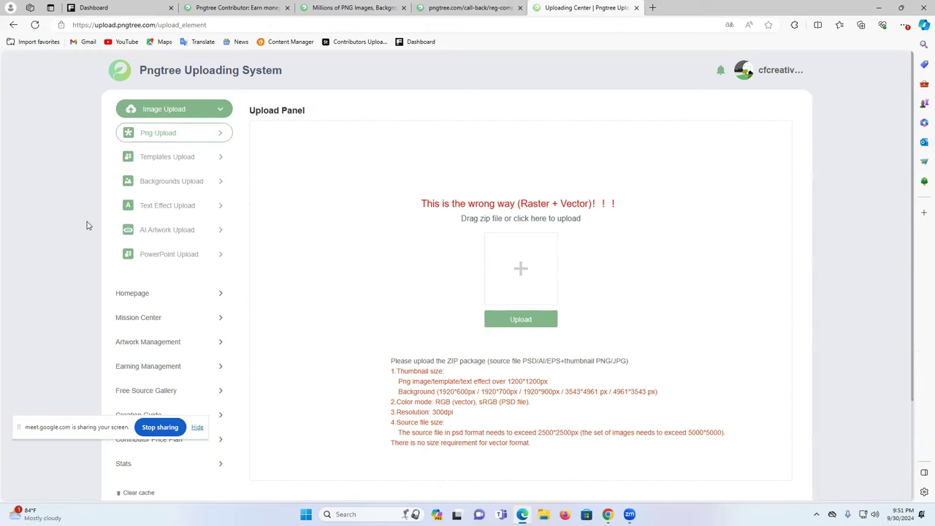
- Close the call-back tab and view the Templates and Text Effect upload panels
left_click(478, 8)
left_click(520, 7)
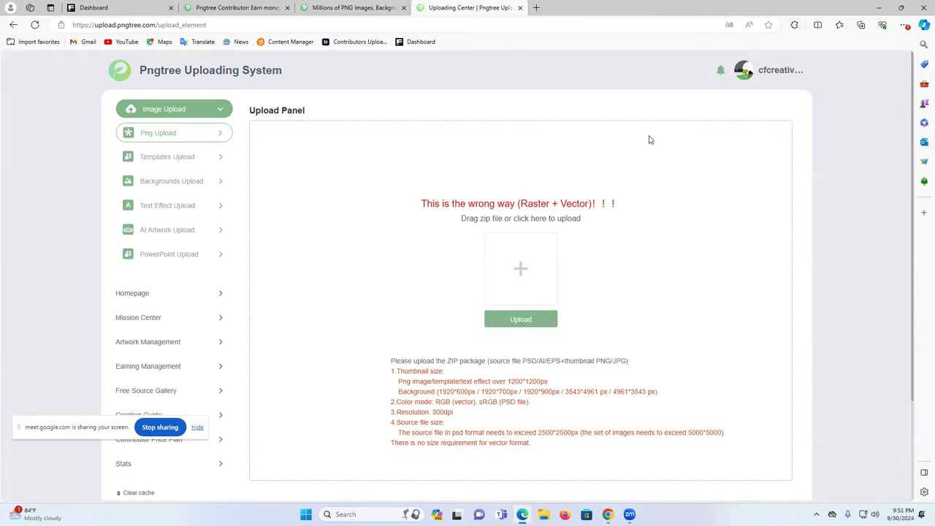
left_click(163, 163)
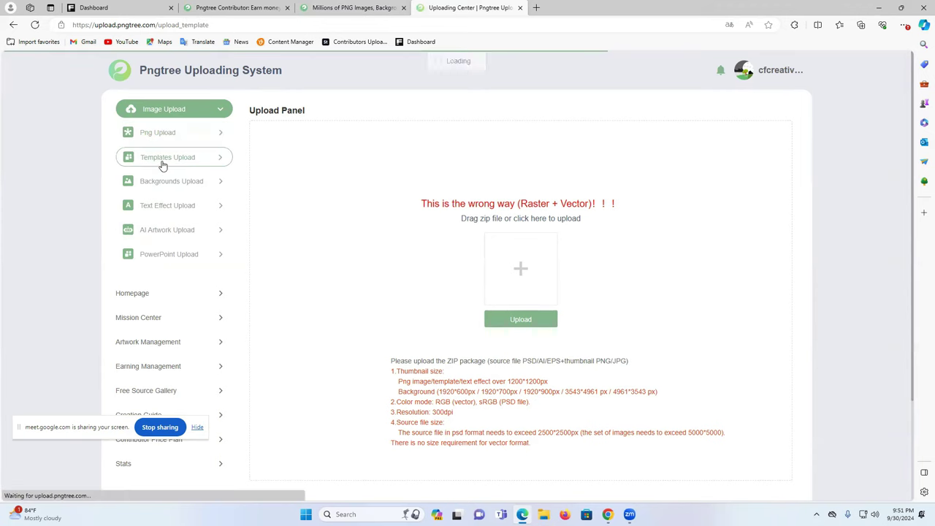
left_click(165, 206)
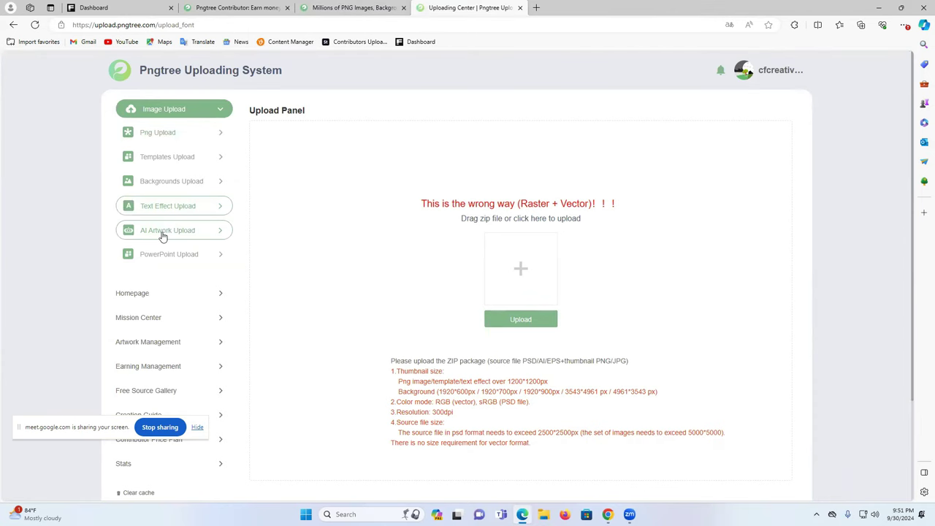
- Open AI Artwork Upload, agree to its instructions, then return to the Homepage
left_click(165, 231)
left_click(465, 351)
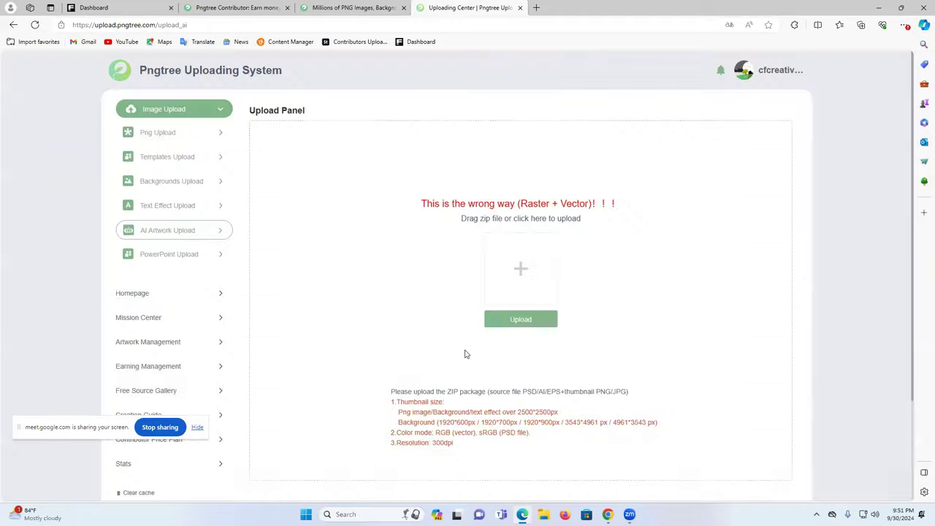
scroll(249, 251, "down", 2)
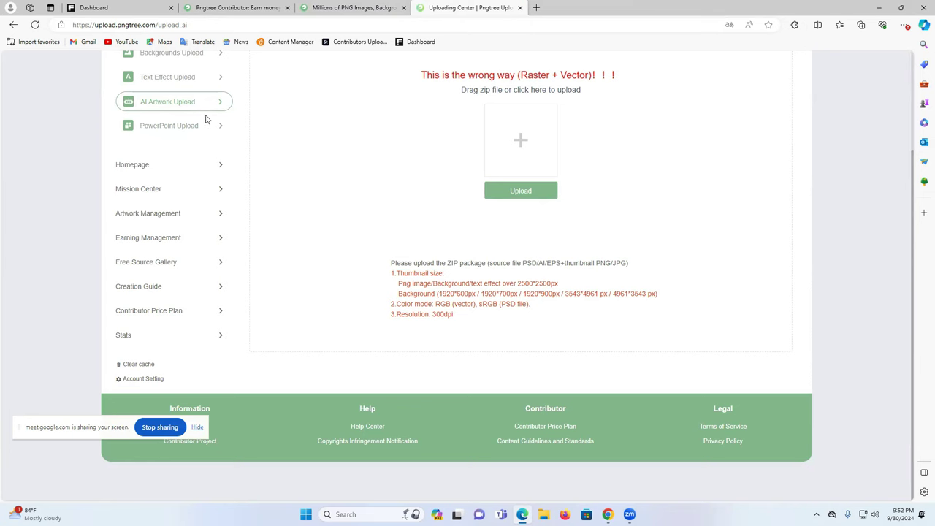
left_click(140, 174)
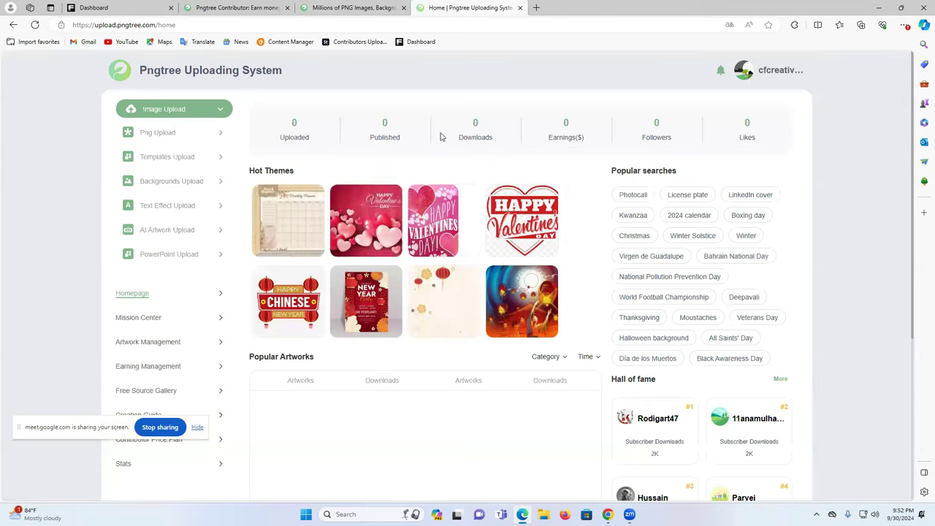
- Open Mission Center and scroll through its upload task cards
scroll(314, 263, "down", 1)
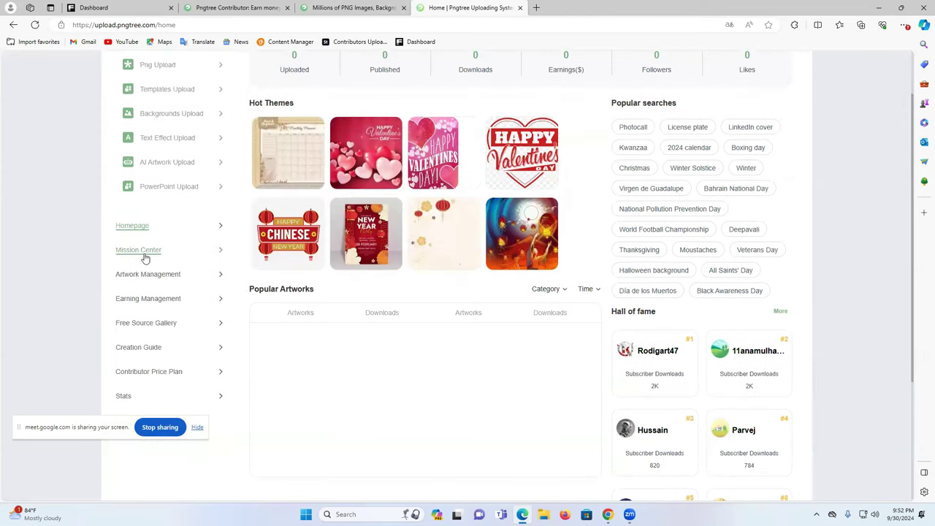
left_click(140, 251)
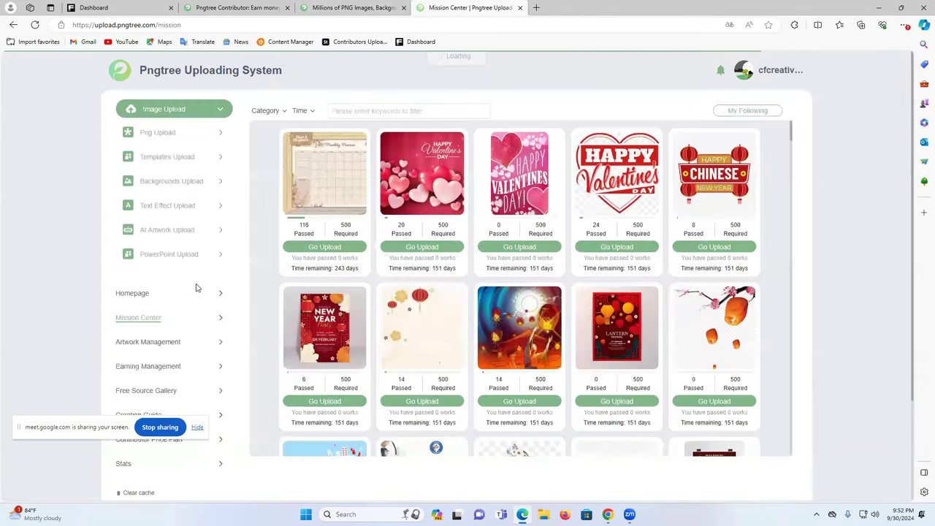
scroll(668, 259, "down", 1)
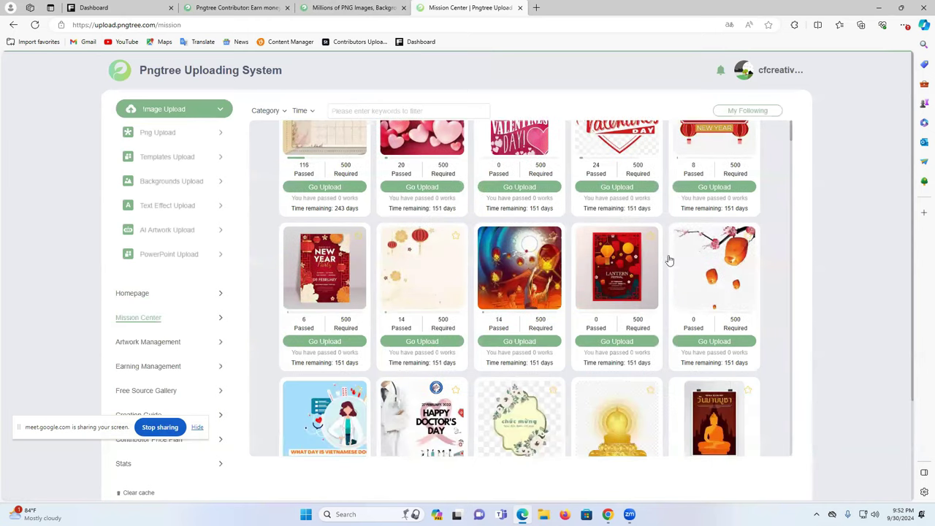
scroll(666, 305, "down", 20)
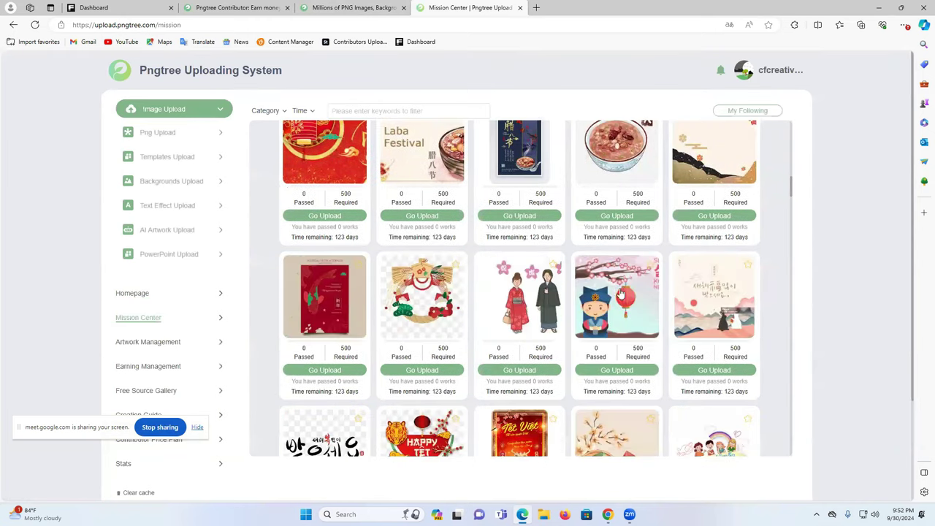
- Open Artwork Management and check the To submit status filter options
left_click(128, 341)
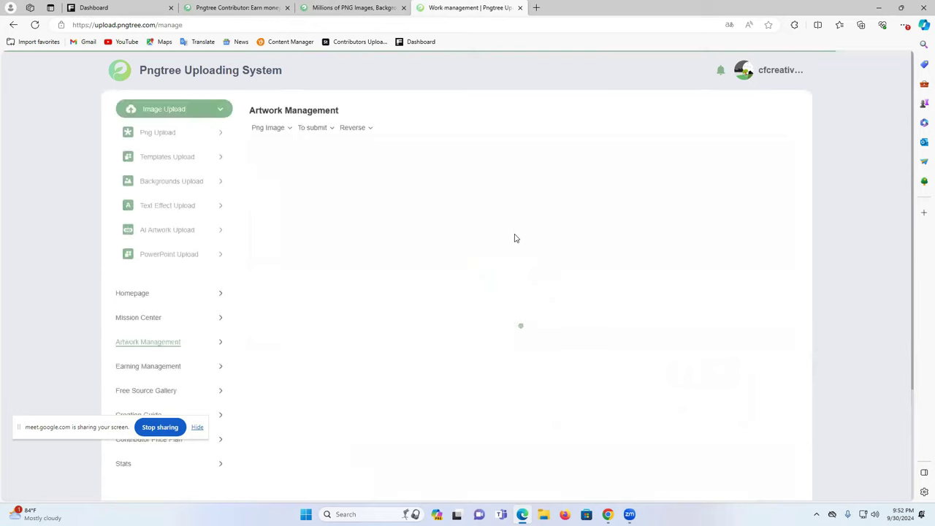
left_click(314, 129)
left_click(273, 130)
- Check the artwork type filter, then view Earning Management's zero earnings and 0.00 balance
left_click(274, 181)
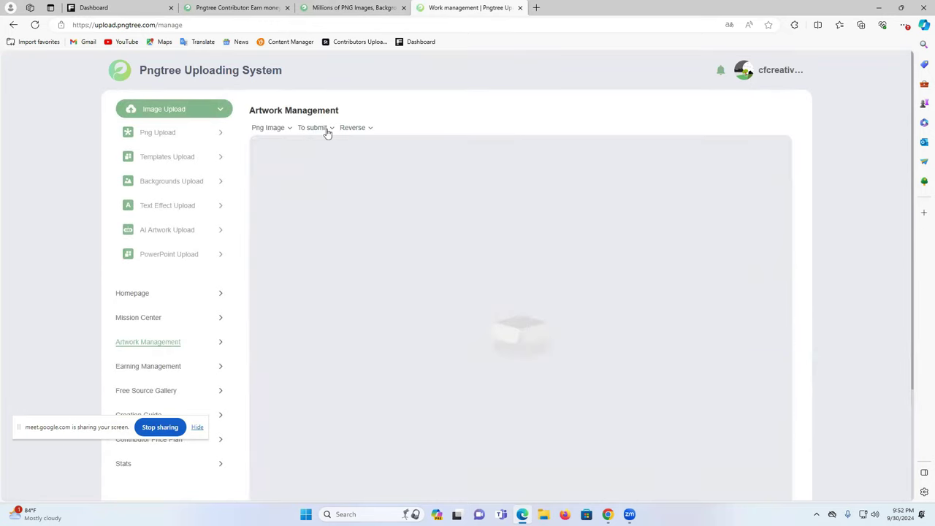
scroll(237, 298, "down", 1)
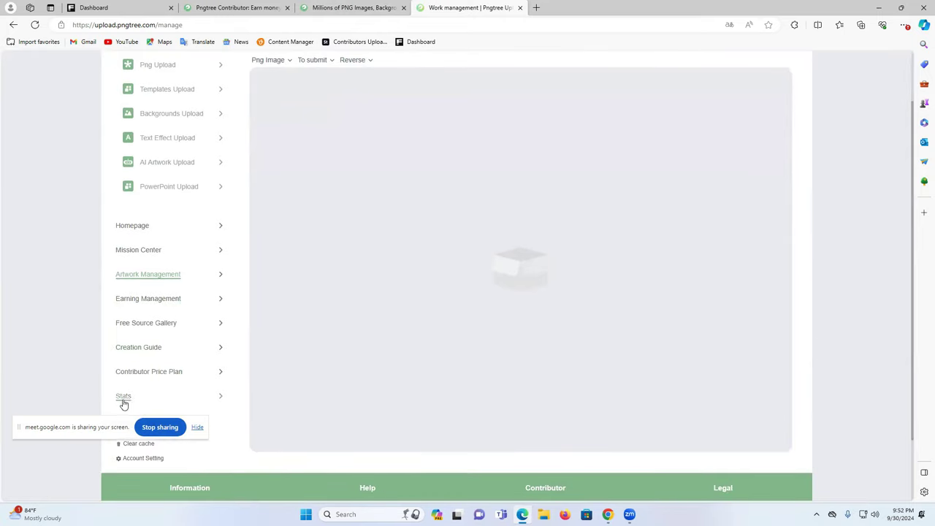
left_click(157, 305)
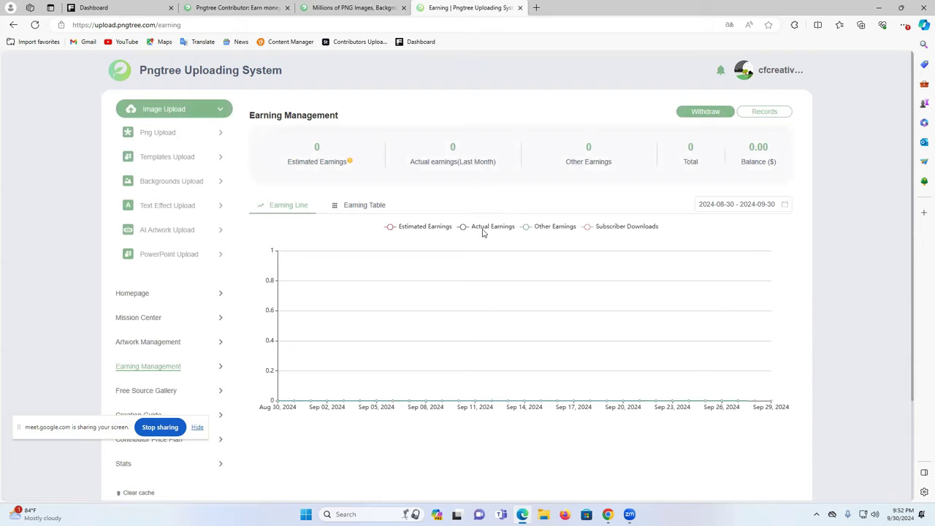
scroll(249, 325, "down", 2)
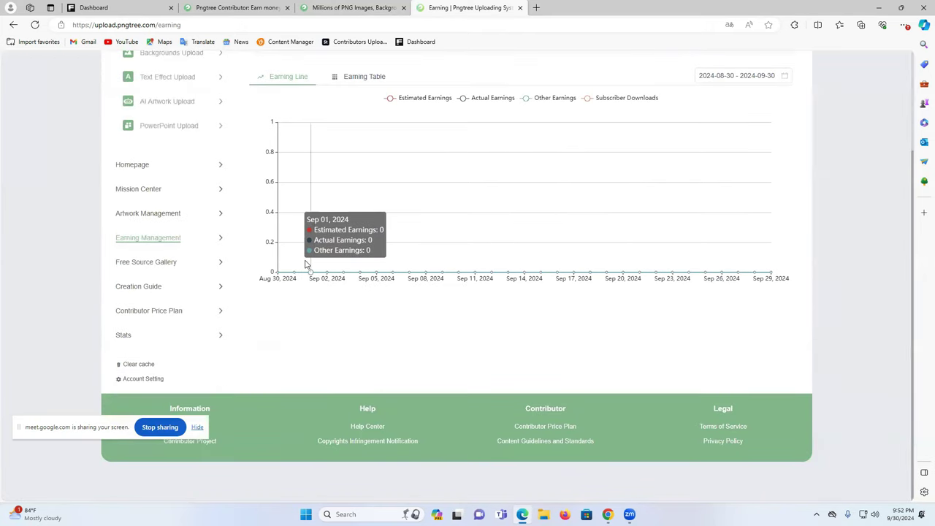
scroll(429, 226, "up", 2)
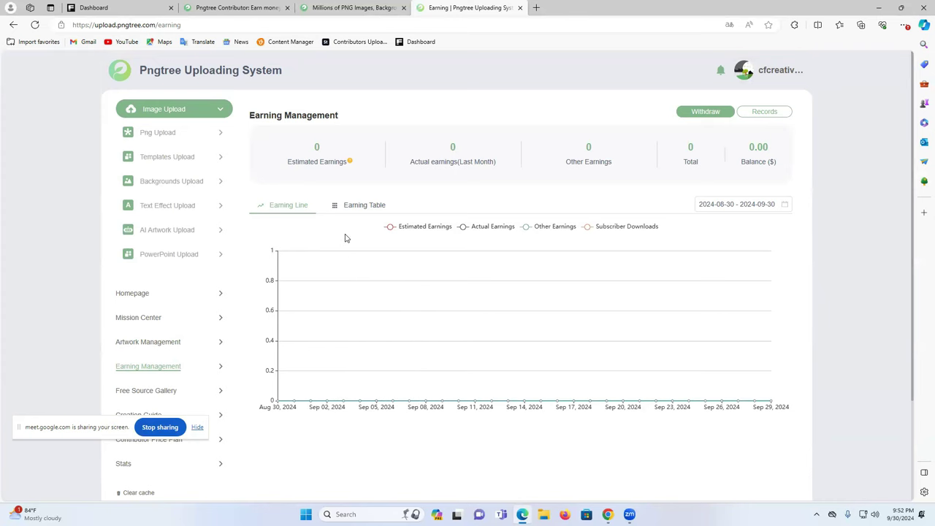
mouse_move(607, 514)
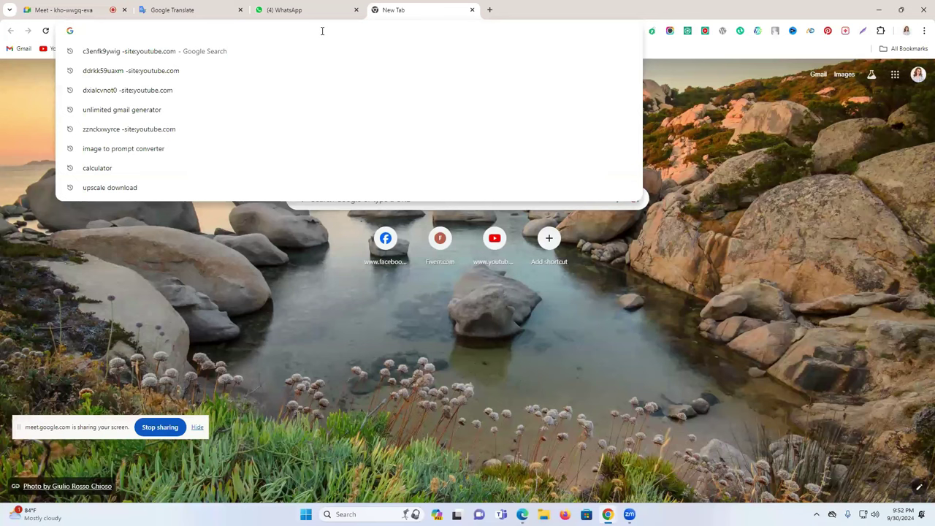
- Load Ideogram via the address bar and scroll through the Explore feed
type("ide")
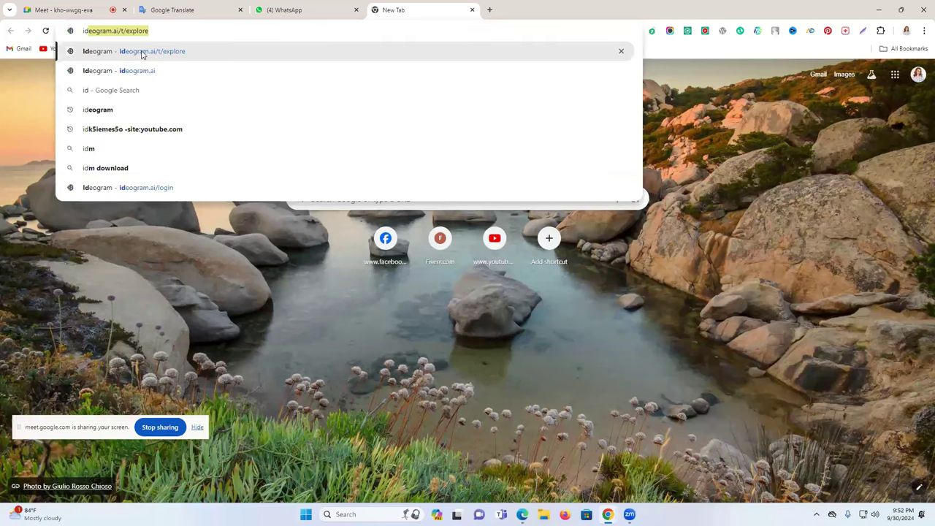
key("Return")
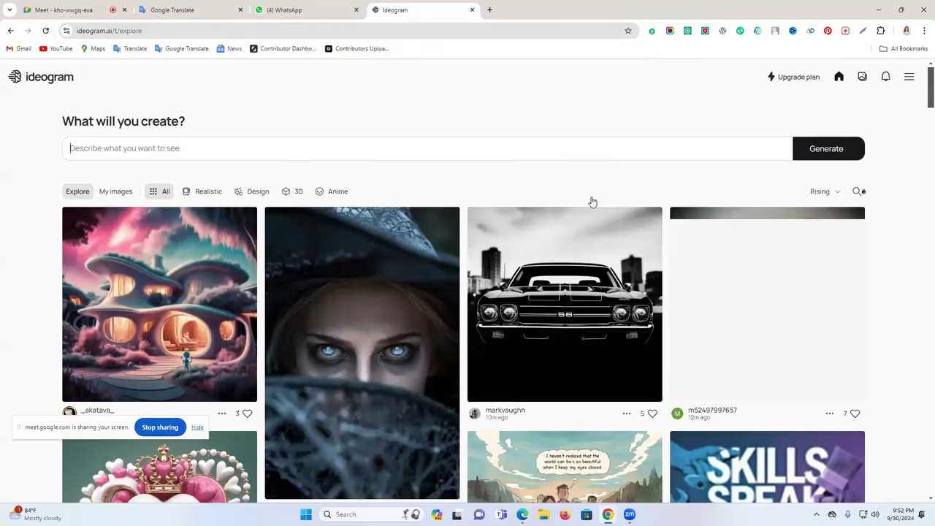
scroll(592, 202, "down", 3)
scroll(592, 203, "down", 3)
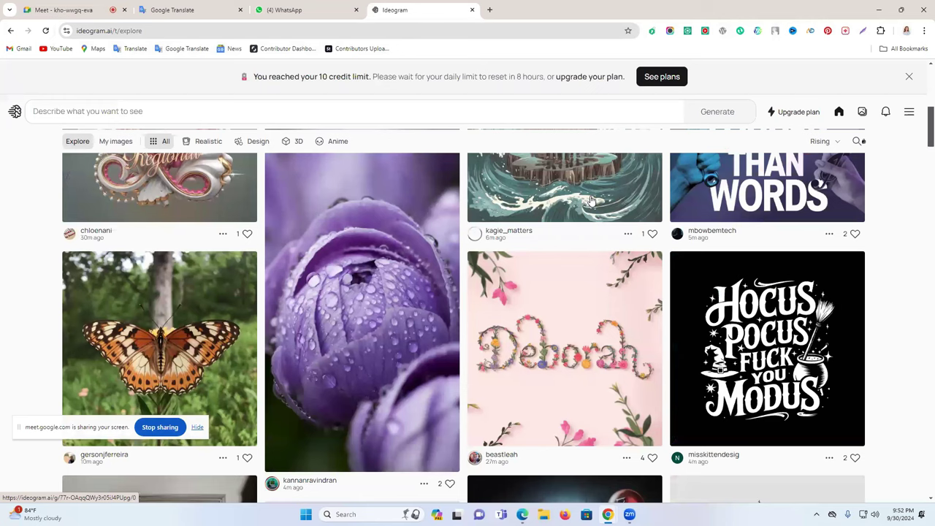
scroll(592, 201, "down", 5)
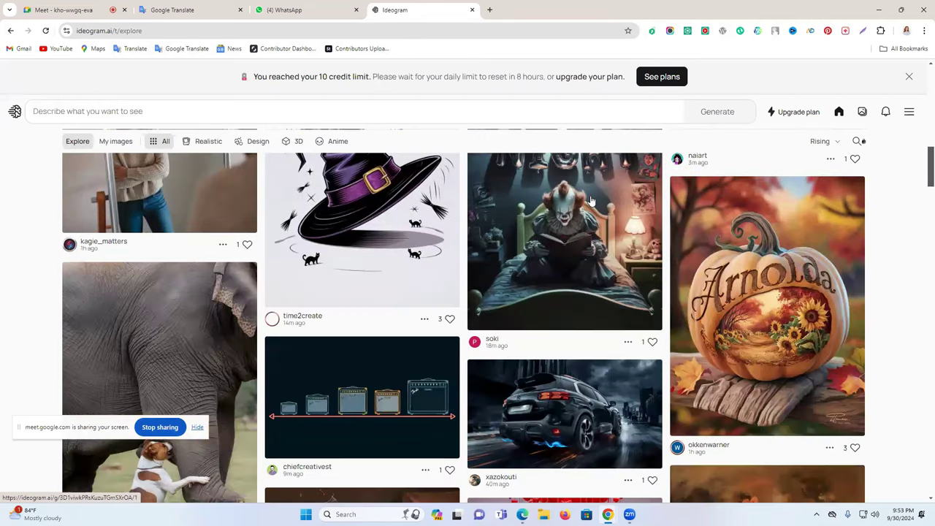
scroll(591, 201, "up", 1)
scroll(592, 201, "down", 3)
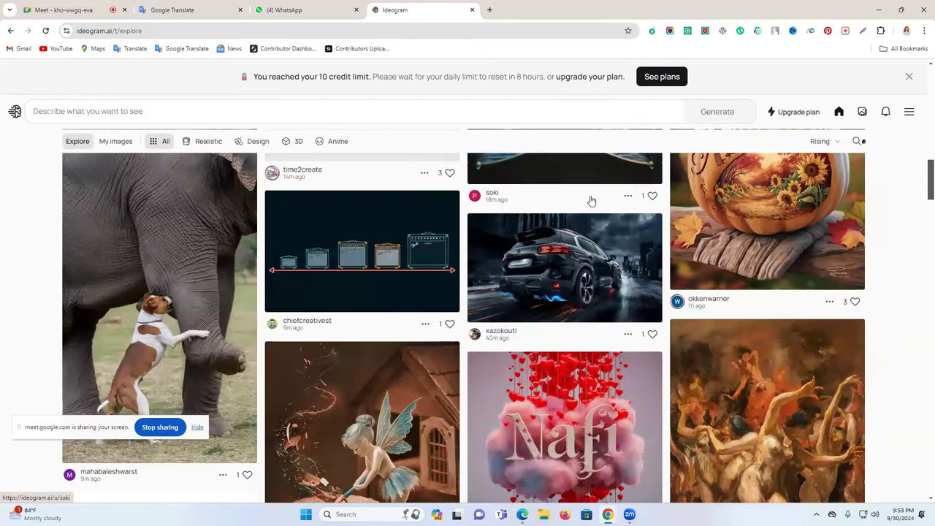
scroll(592, 201, "down", 5)
scroll(592, 201, "down", 6)
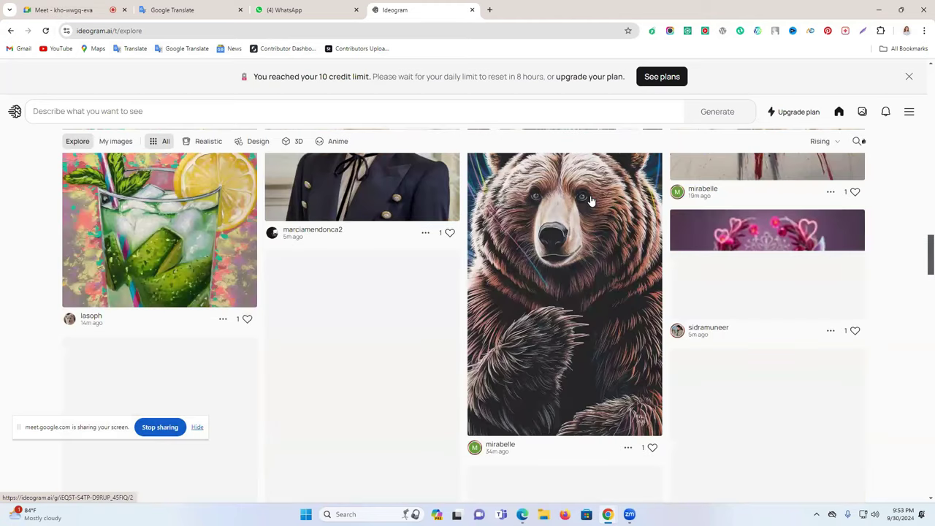
scroll(592, 201, "up", 2)
scroll(592, 201, "down", 4)
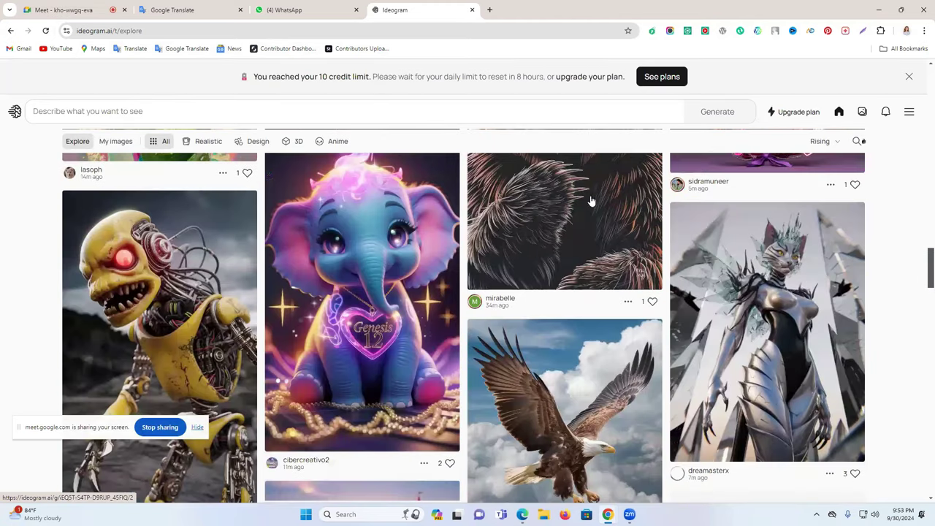
- Dismiss the credit-limit notice and log out from the account menu
left_click(909, 76)
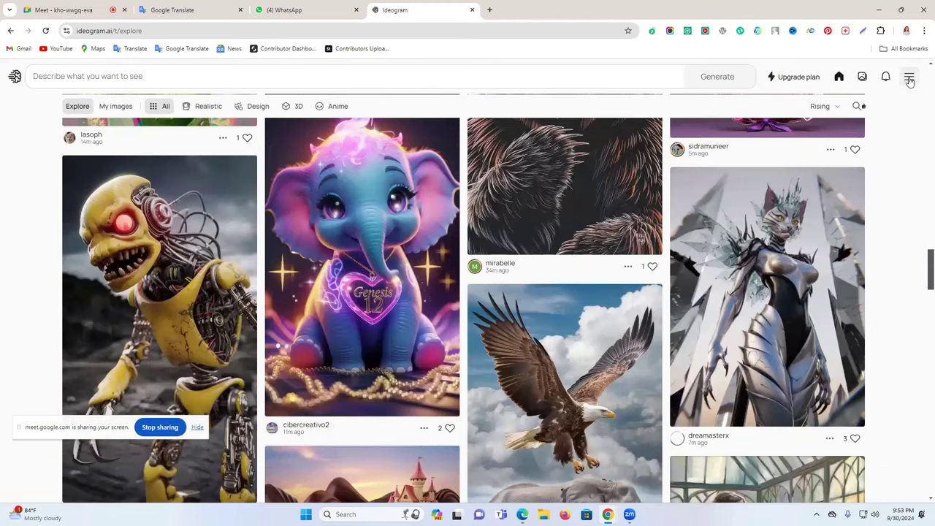
left_click(909, 77)
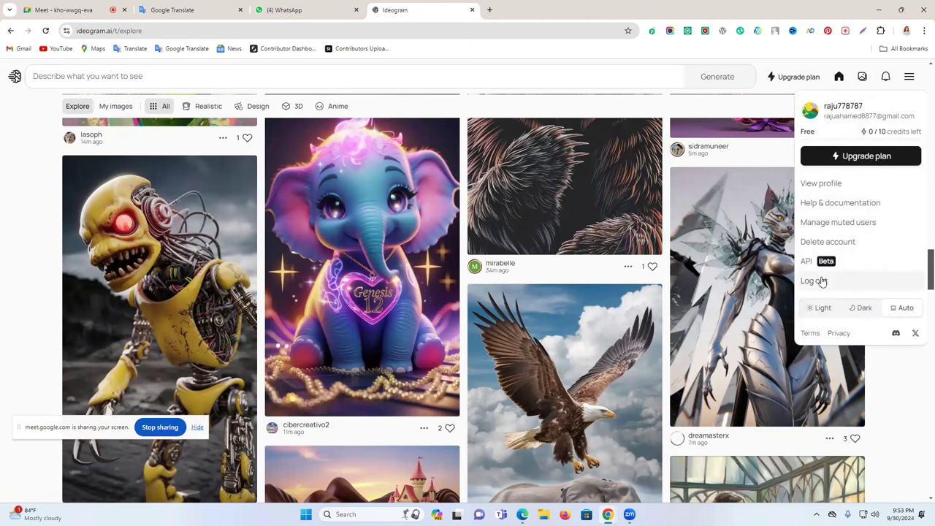
left_click(813, 280)
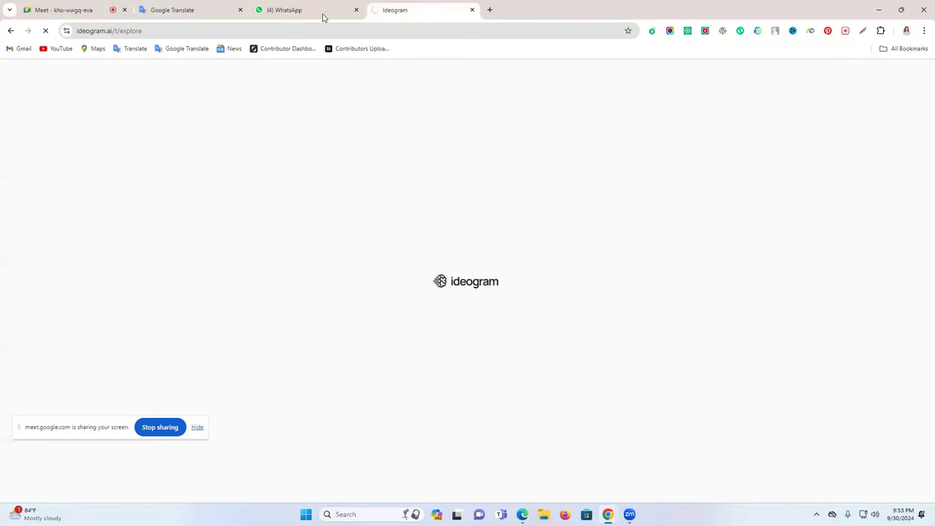
- Open lexica.art in a new Chrome tab
left_click(490, 10)
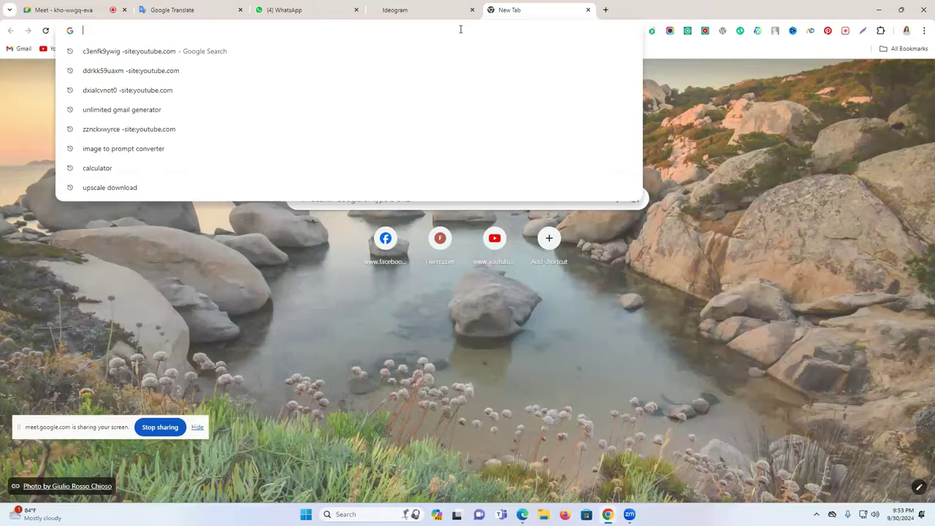
type("l")
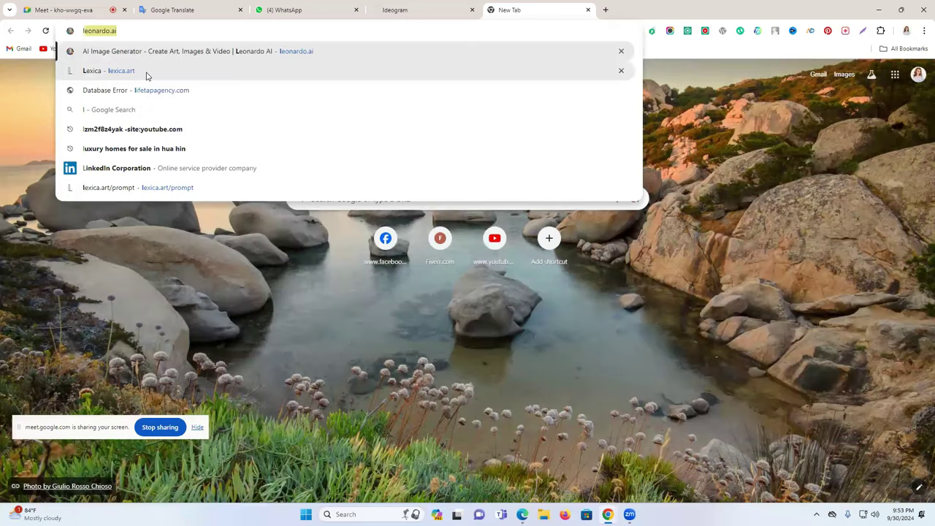
type("ex")
key("Return")
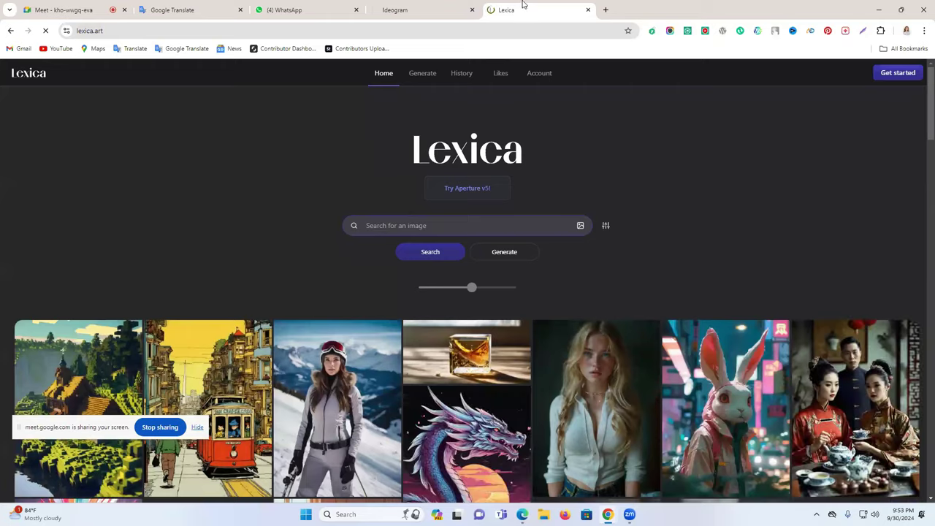
- Open leonardo.ai in another tab and launch the web app, then bring Google Meet forward
left_click(605, 9)
type("l")
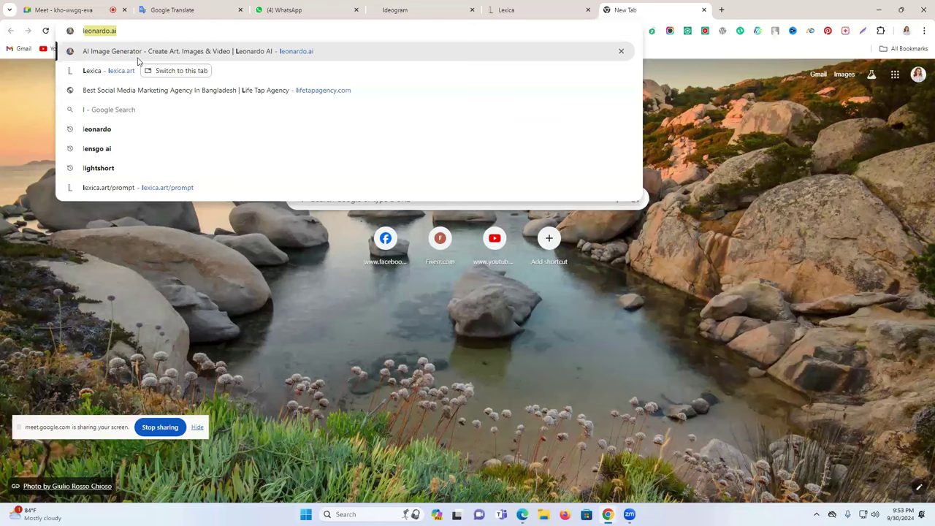
key("Return")
left_click(461, 5)
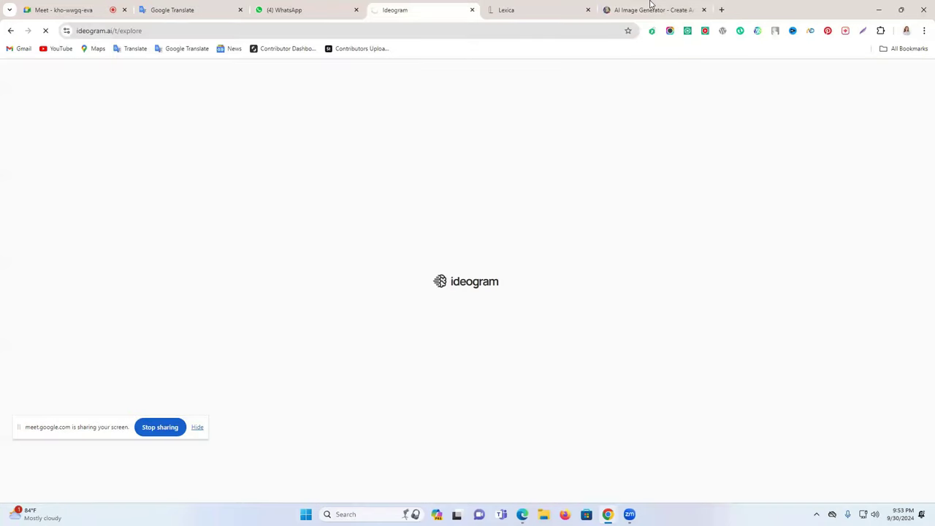
left_click(622, 8)
left_click(726, 84)
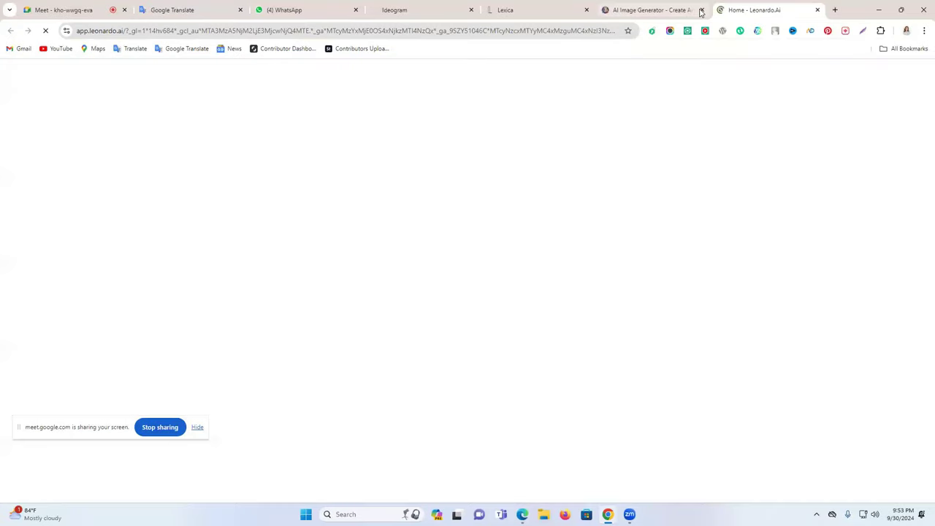
left_click(92, 8)
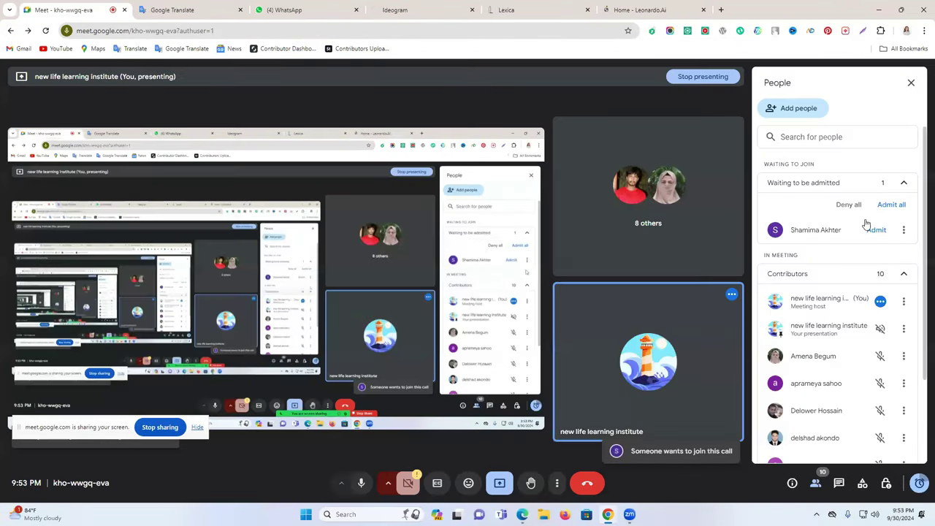
- Scroll through Community Creations on the Leonardo.Ai Home page, then jump to Ideogram with Ctrl+4
left_click(683, 10)
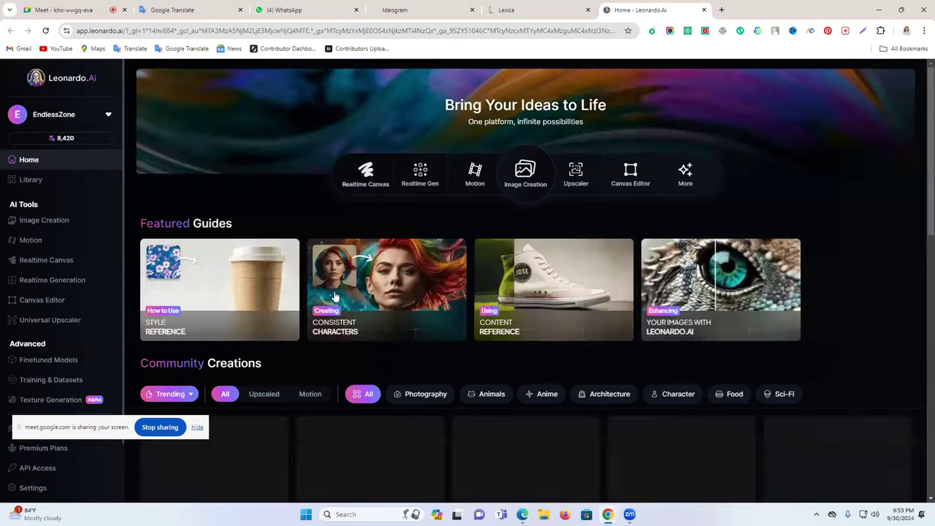
scroll(691, 288, "down", 4)
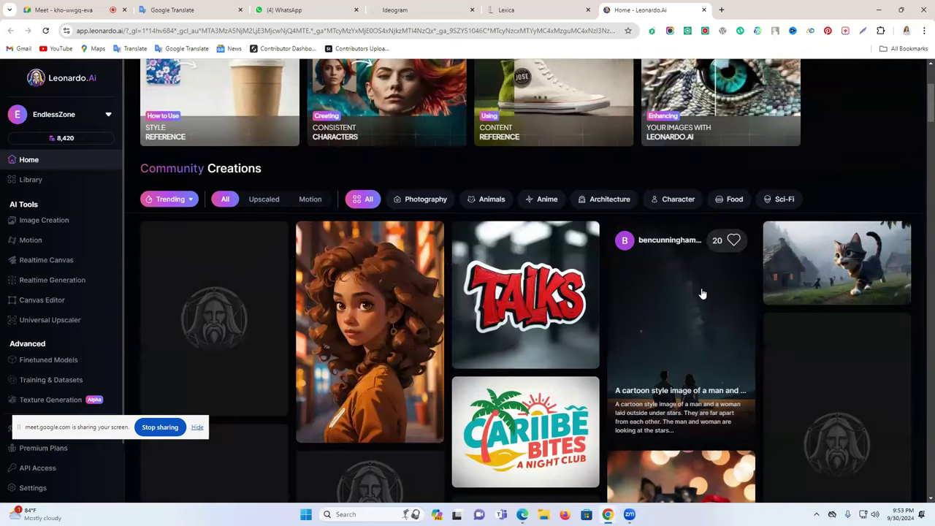
scroll(592, 279, "down", 1)
scroll(702, 303, "down", 3)
scroll(707, 309, "down", 3)
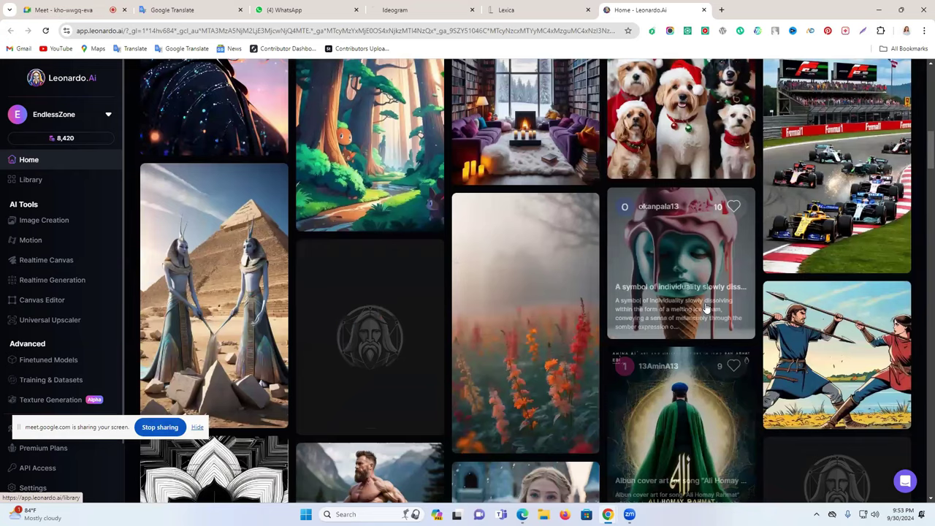
scroll(707, 309, "down", 4)
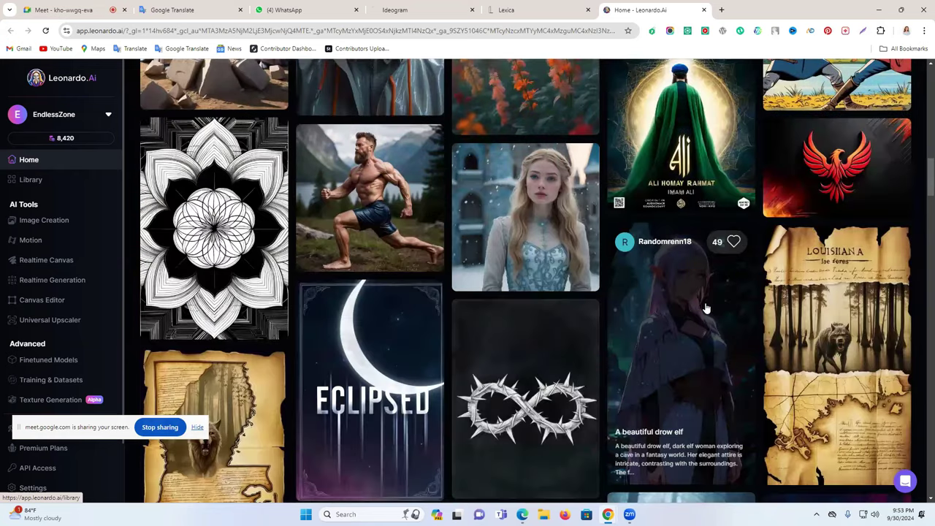
scroll(707, 309, "down", 5)
scroll(707, 309, "down", 5)
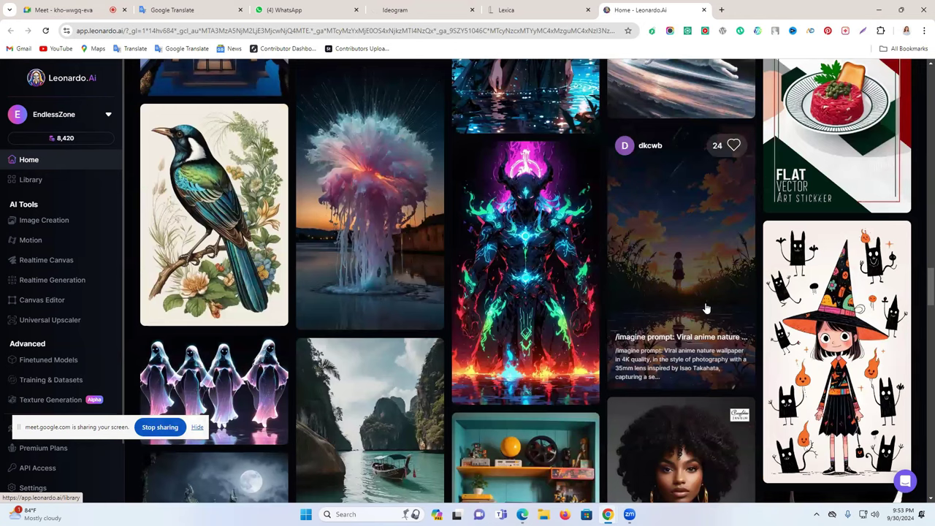
scroll(706, 309, "down", 3)
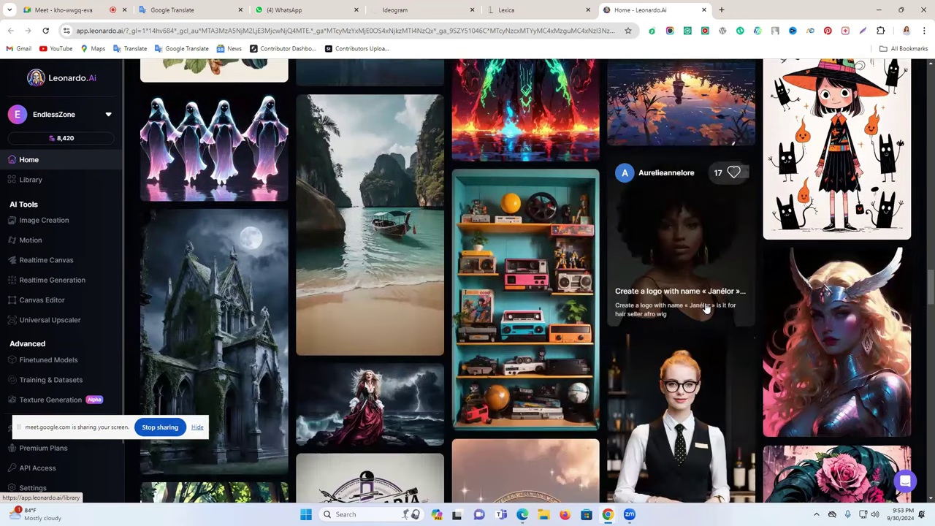
scroll(707, 310, "down", 5)
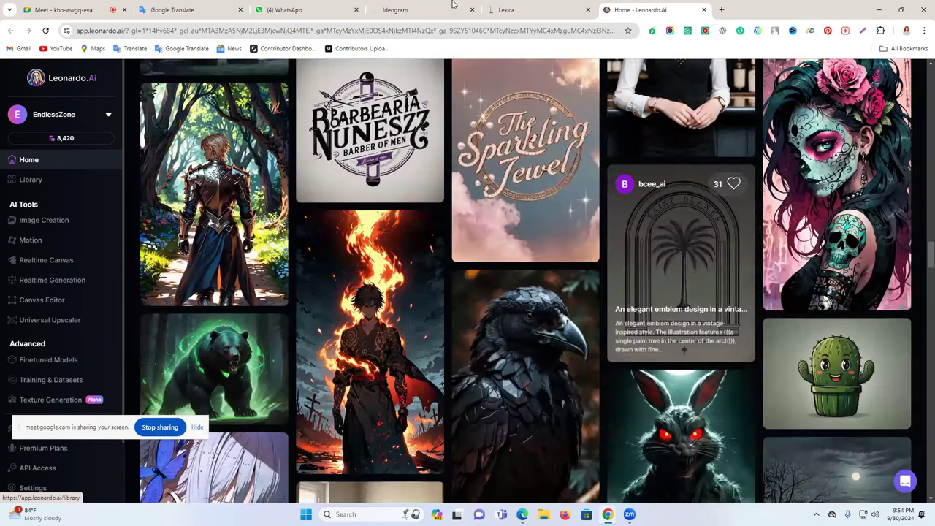
scroll(706, 309, "down", 5)
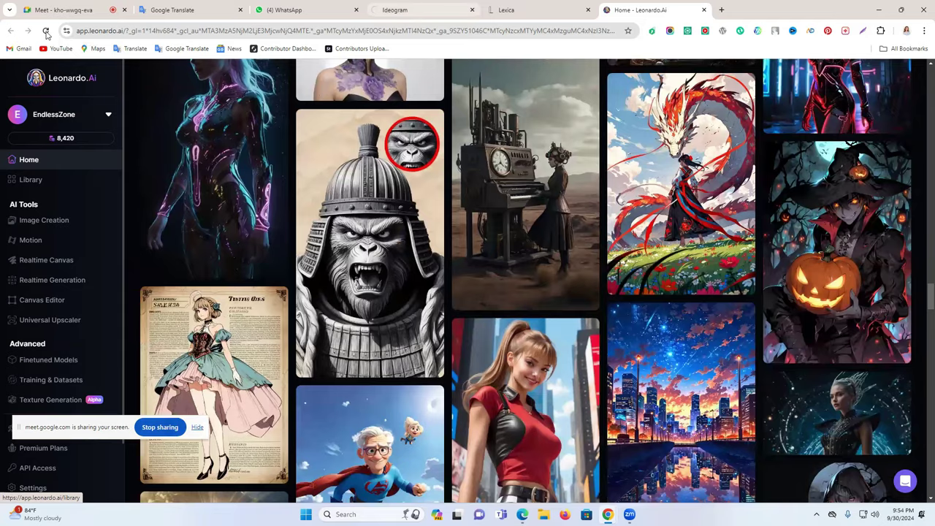
key("ctrl+4")
- Glance over the Lexica home gallery, then Alt+Tab to the Pngtree Uploading System window
left_click(501, 9)
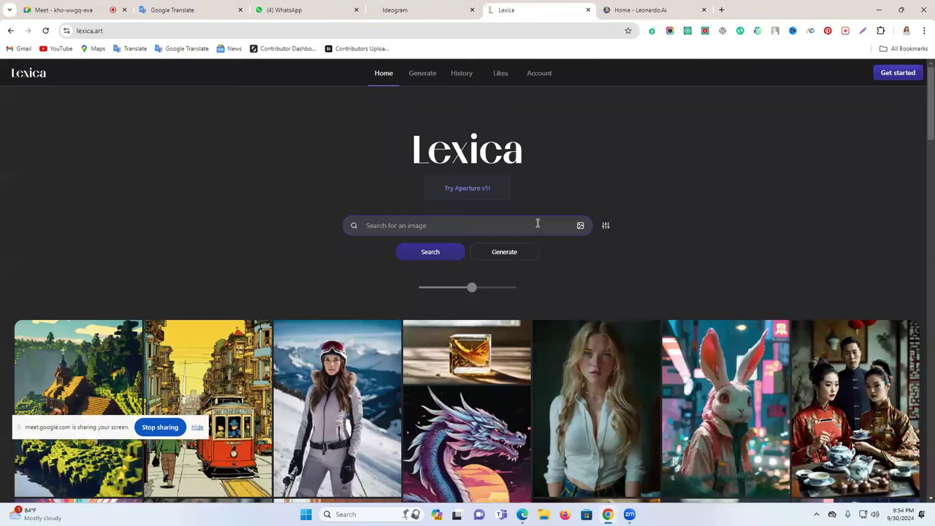
scroll(461, 166, "down", 2)
scroll(421, 132, "up", 1)
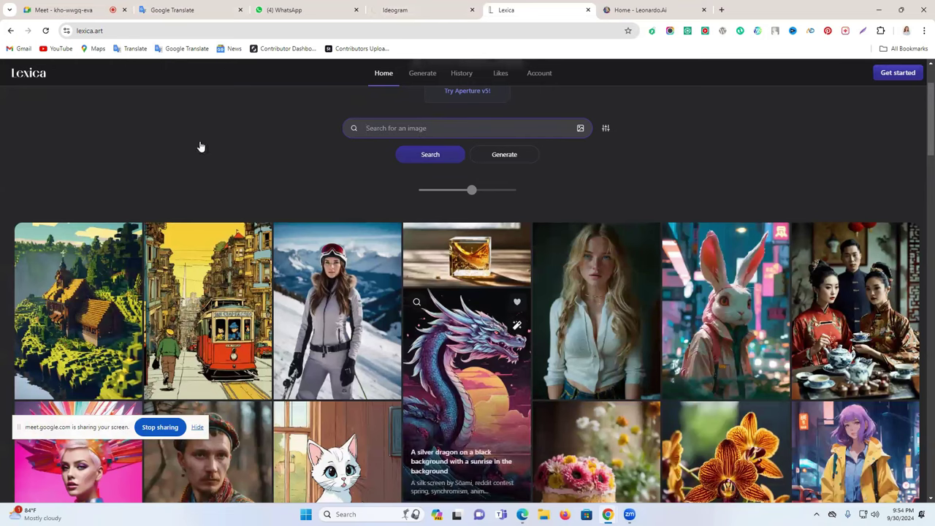
key("alt+Tab")
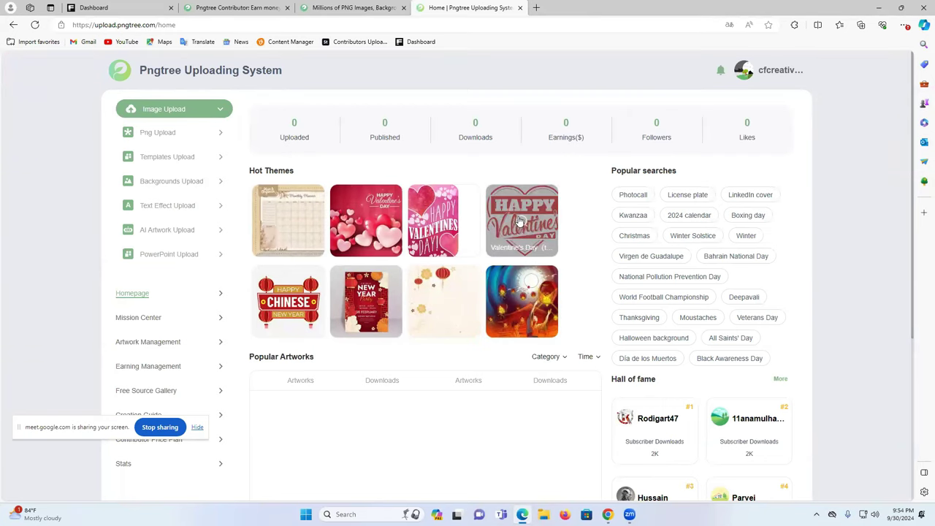
- Open the 'Halloween background' popular search, view its error tab, and return to the dashboard
left_click_drag(610, 171, 681, 172)
left_click(680, 185)
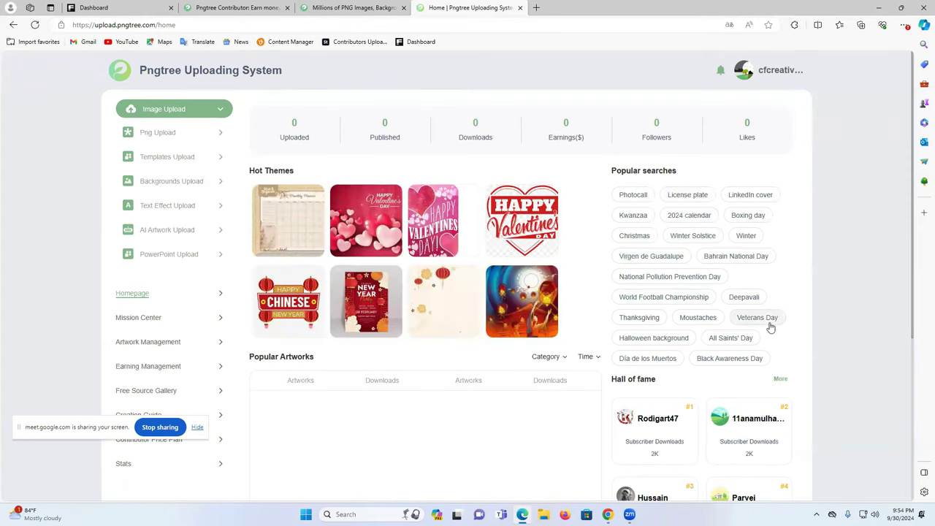
scroll(766, 327, "down", 1)
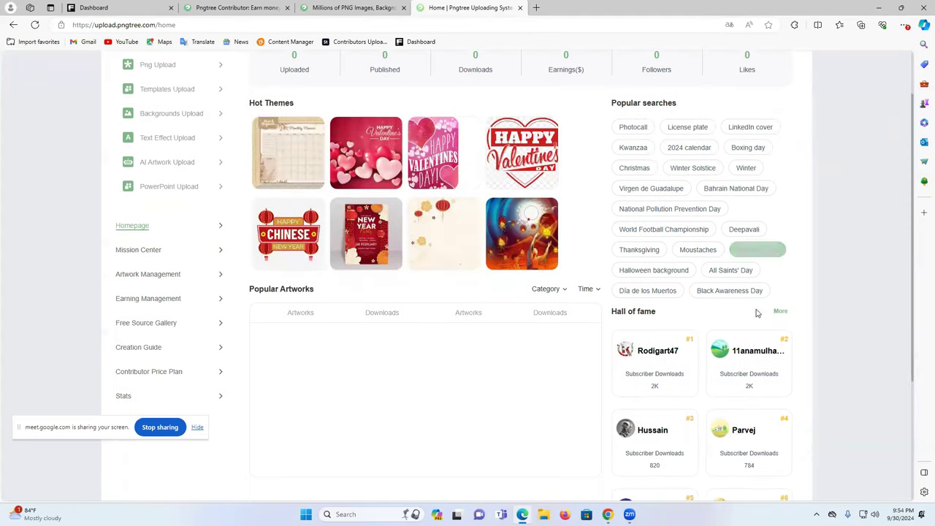
left_click(649, 273)
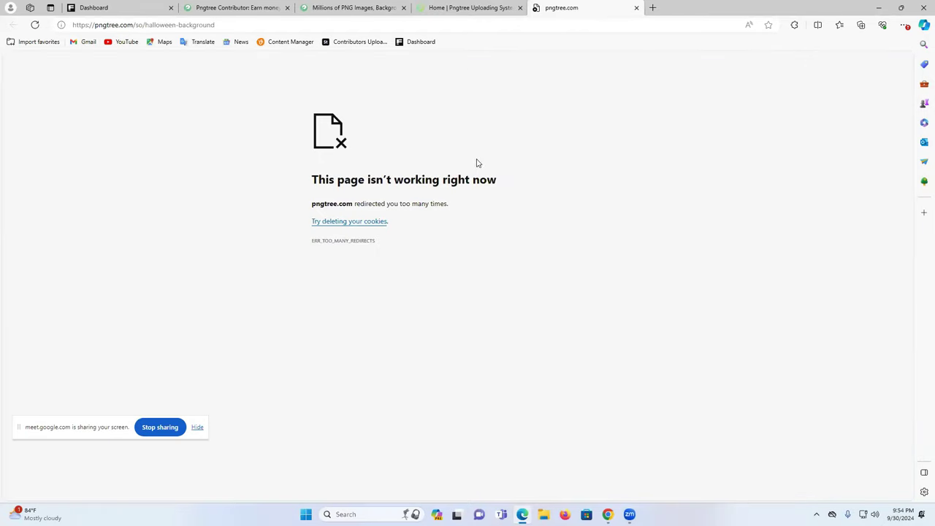
left_click(477, 7)
left_click(560, 6)
left_click(508, 8)
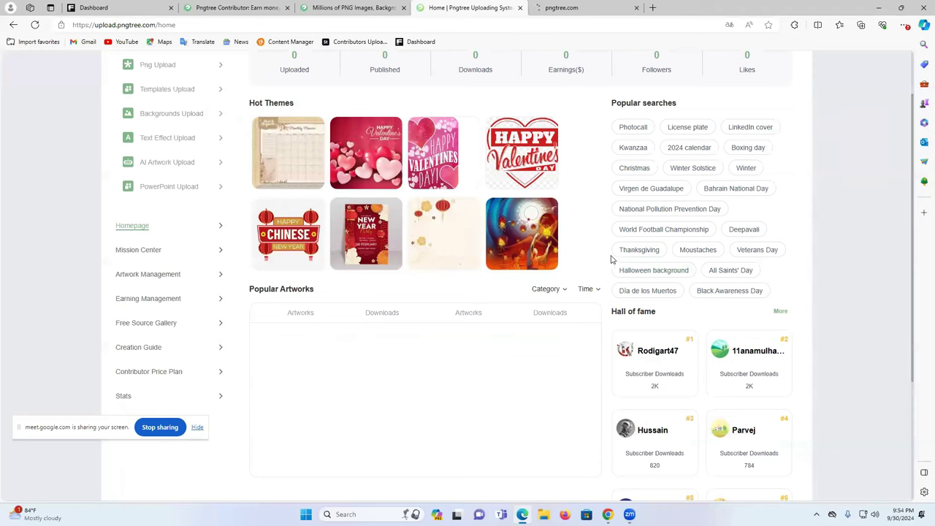
- Recheck the Halloween background redirect-error tab, then go back to the contributor dashboard
left_click_drag(616, 271, 792, 274)
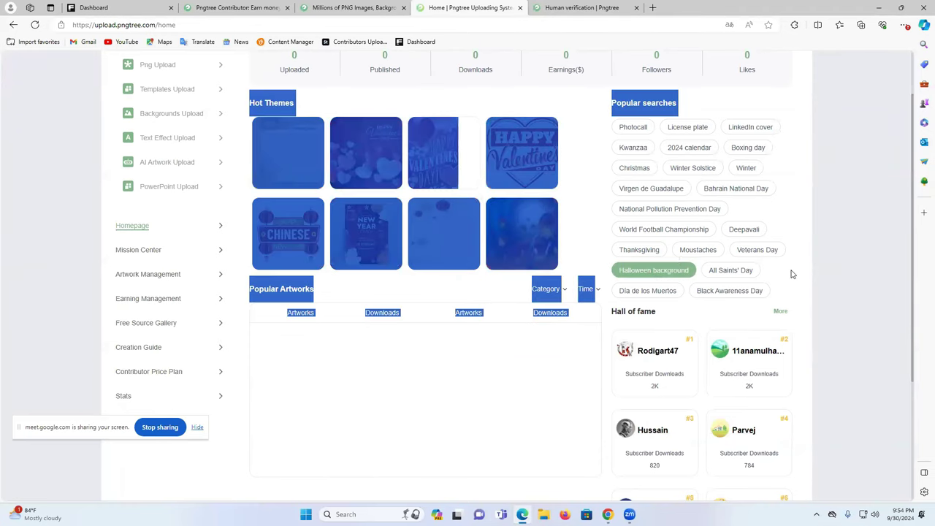
left_click(765, 278)
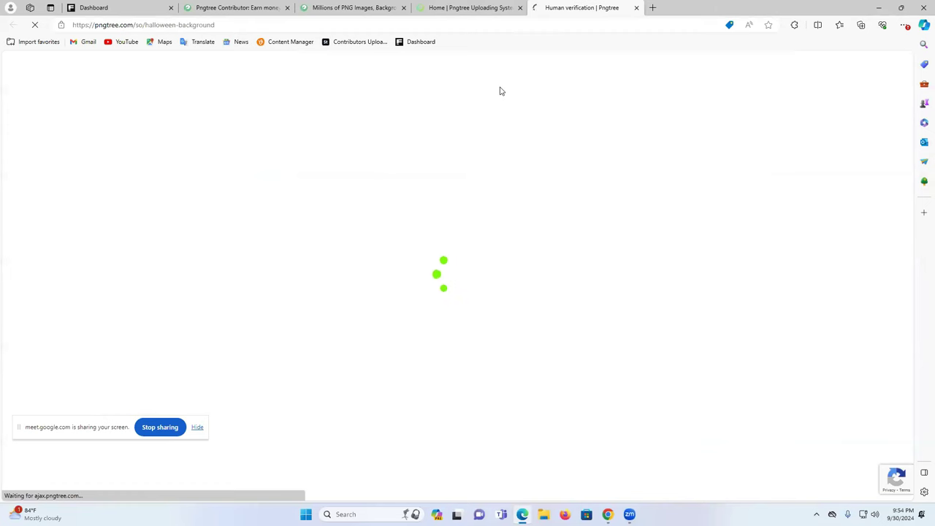
left_click(499, 7)
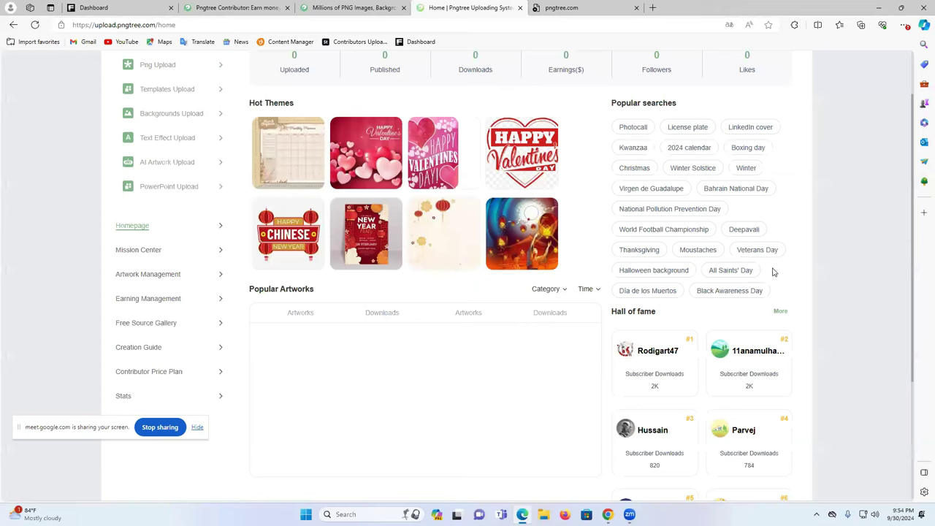
left_click_drag(612, 271, 630, 273)
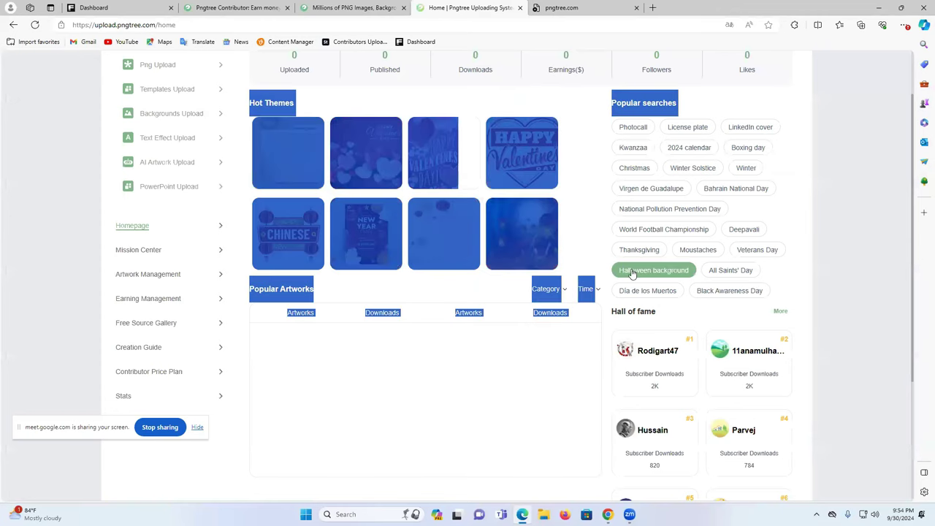
left_click(841, 276)
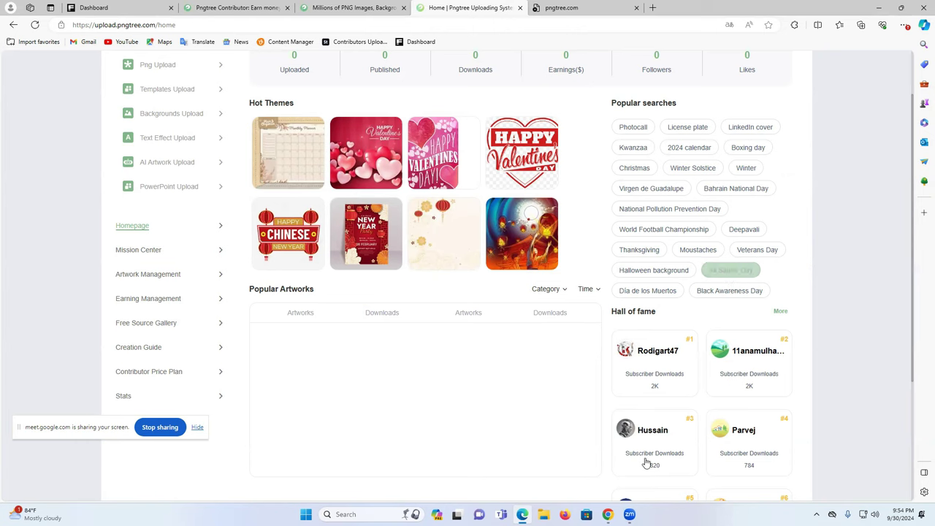
- Search Lexica for 'halloween ghoust' images
mouse_move(608, 515)
left_click(586, 503)
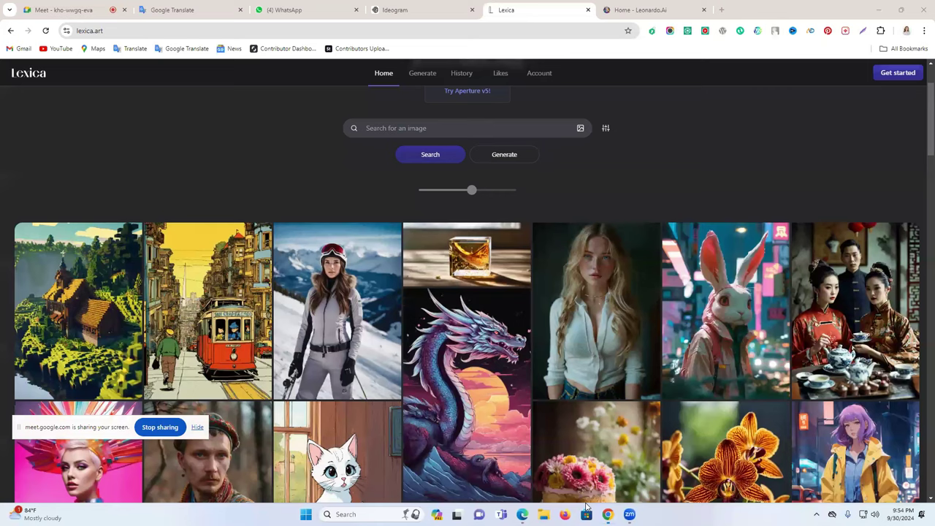
left_click(453, 133)
type("halloween gh")
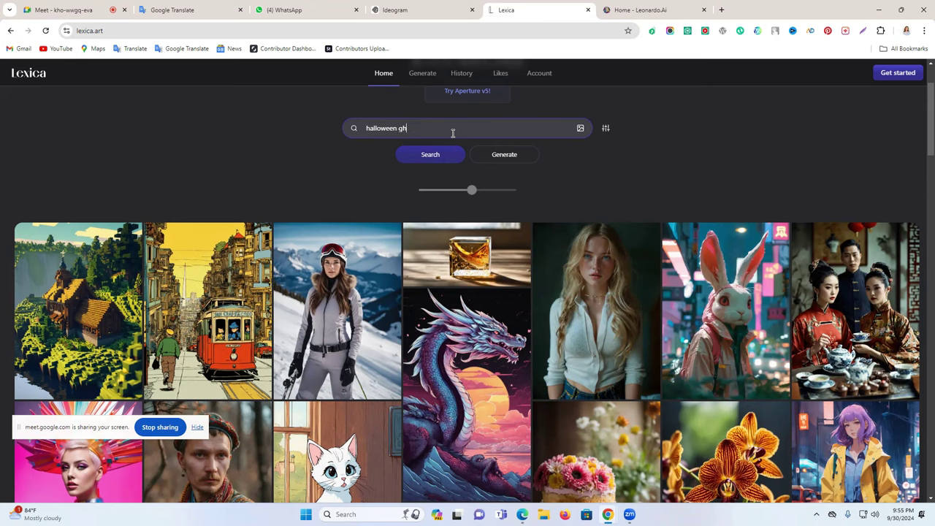
type("t")
key("Return")
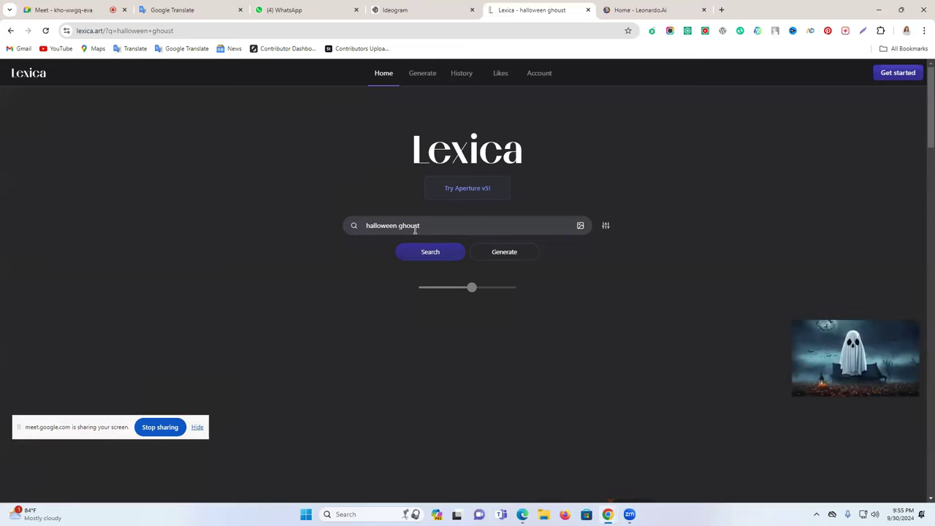
- Open the scary Halloween ghost t-shirt design and copy its prompt
scroll(482, 266, "down", 2)
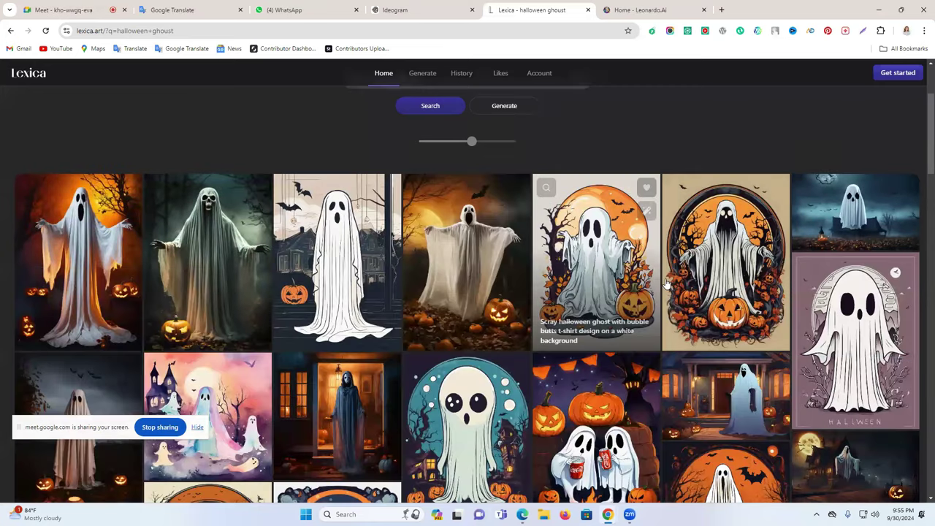
left_click(597, 245)
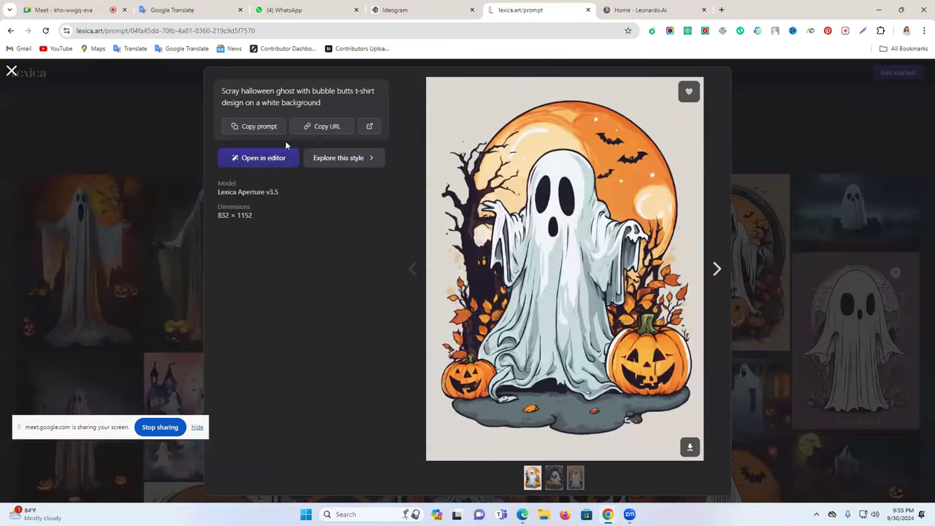
left_click(269, 128)
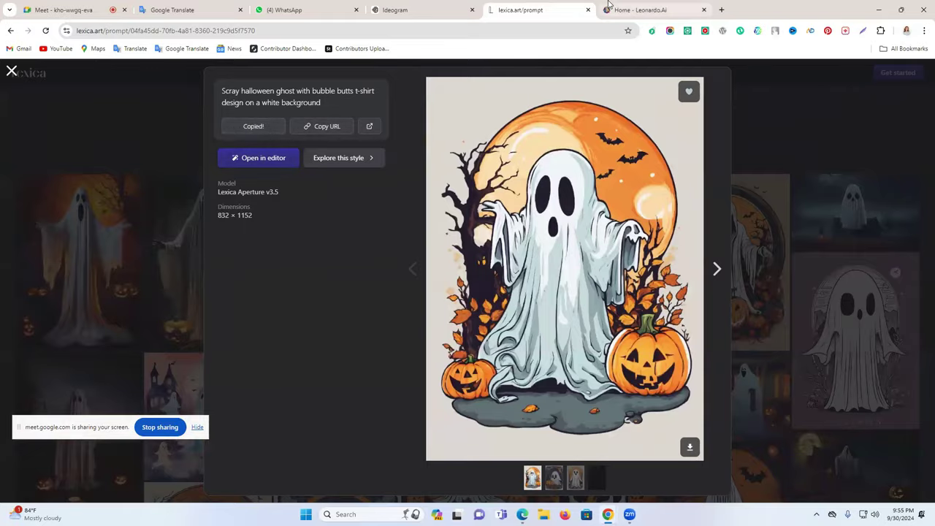
left_click(642, 9)
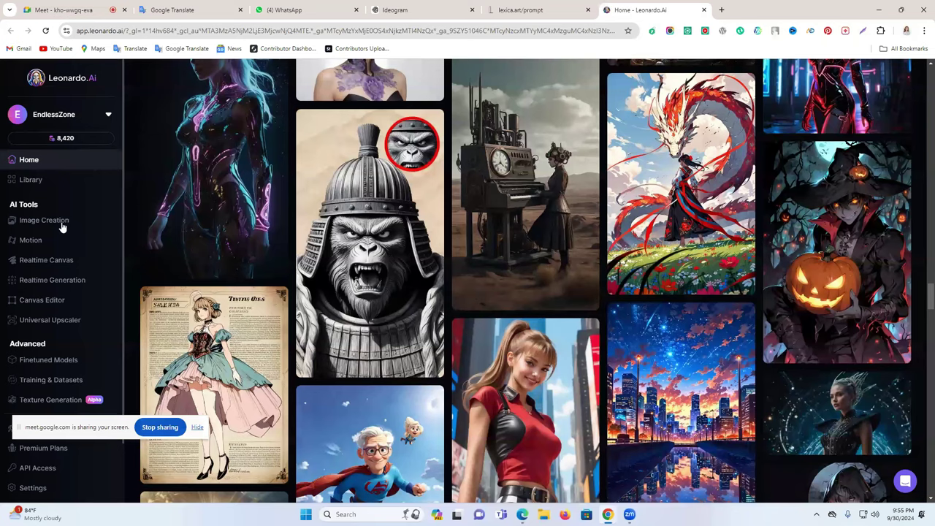
- Paste the ghost prompt, choose Leonardo Diffusion XL at 512×768, and generate the images
left_click(62, 226)
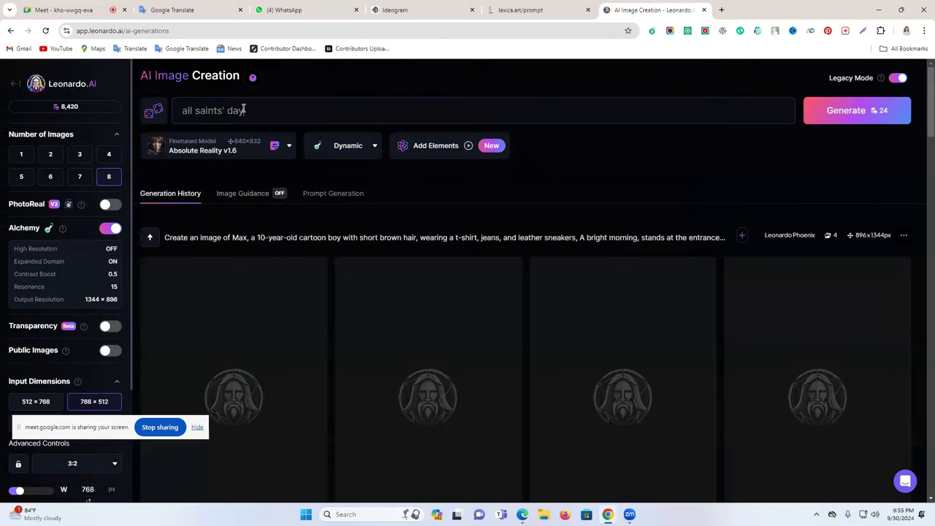
triple_click(243, 110)
type("scray halloween ghost with bubble butts t-shirt design on a white background")
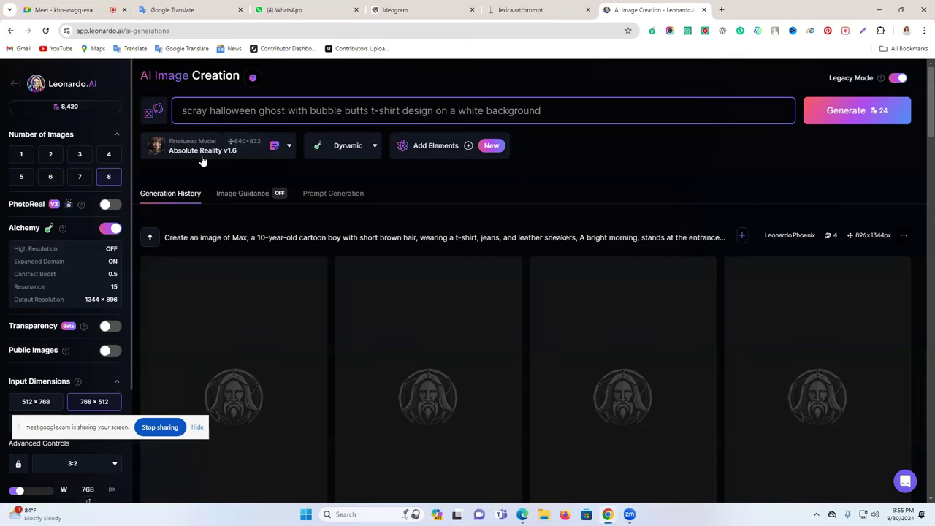
left_click(203, 155)
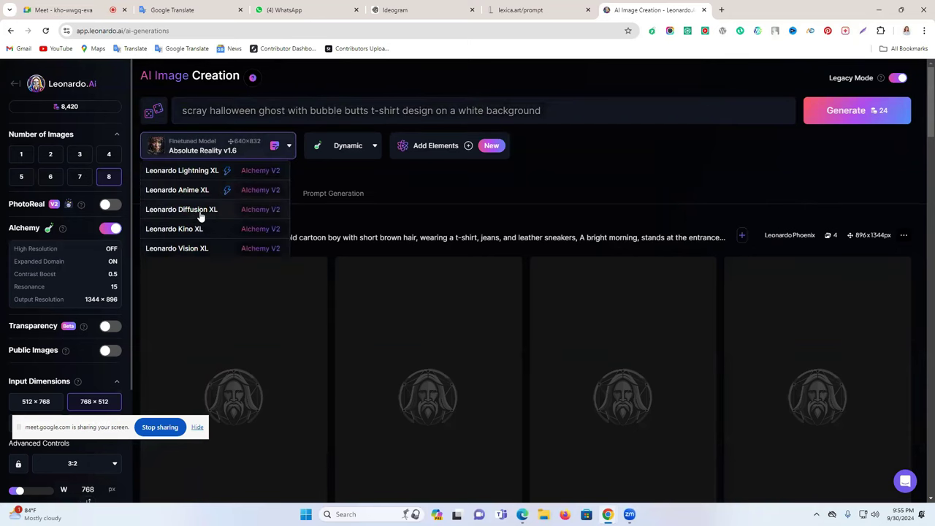
left_click(201, 214)
left_click(873, 113)
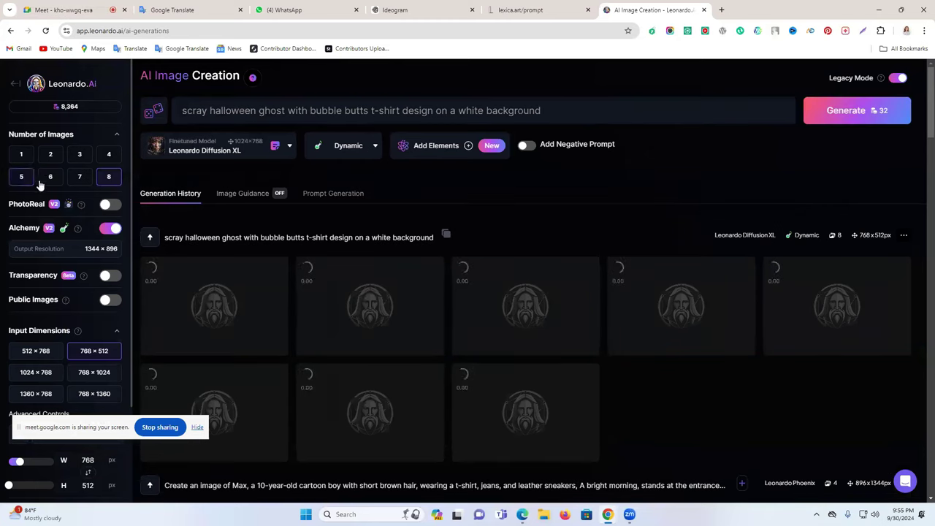
left_click(40, 355)
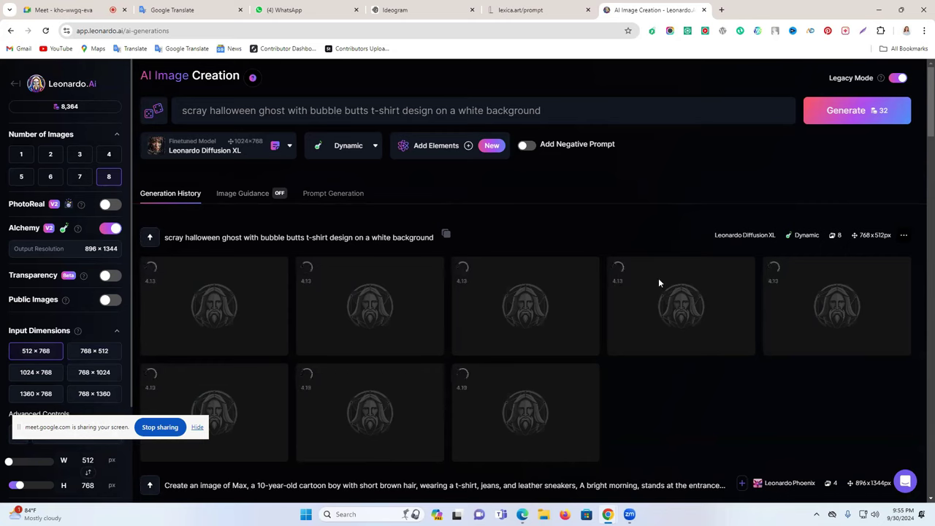
left_click(855, 112)
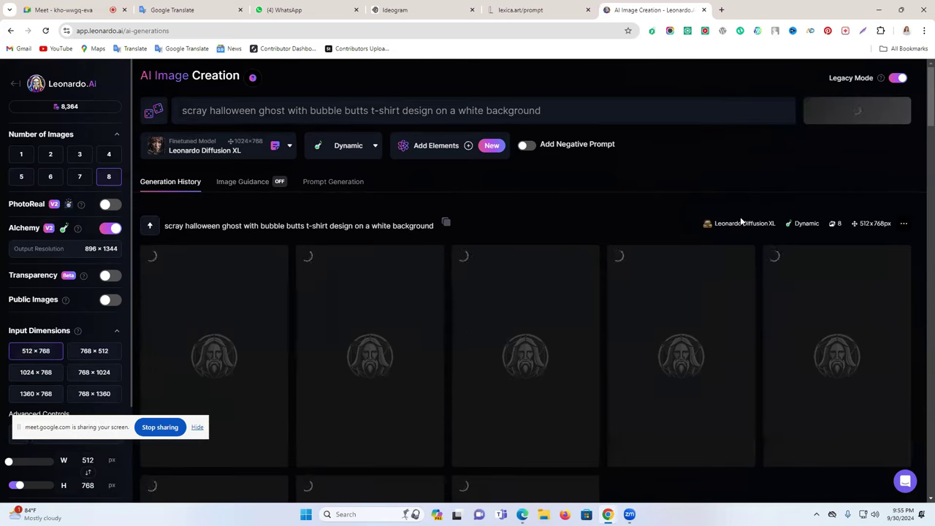
- Alternate between the Ideogram and Leonardo.Ai tabs while the ghost generation finishes
left_click(399, 9)
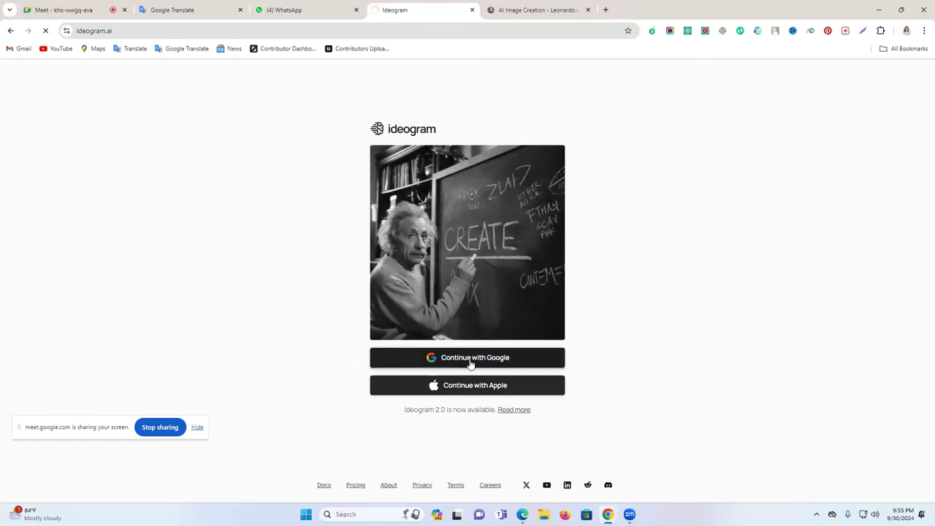
left_click(522, 6)
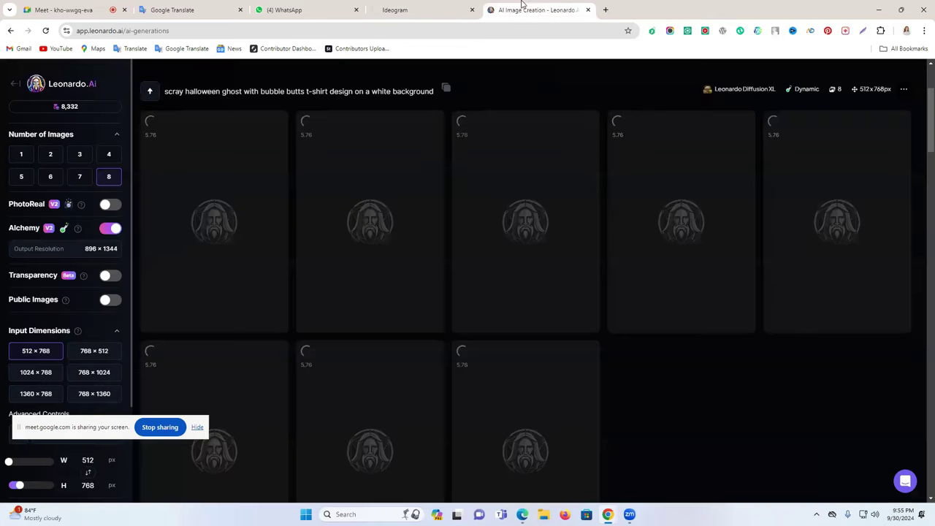
left_click(410, 7)
left_click(541, 7)
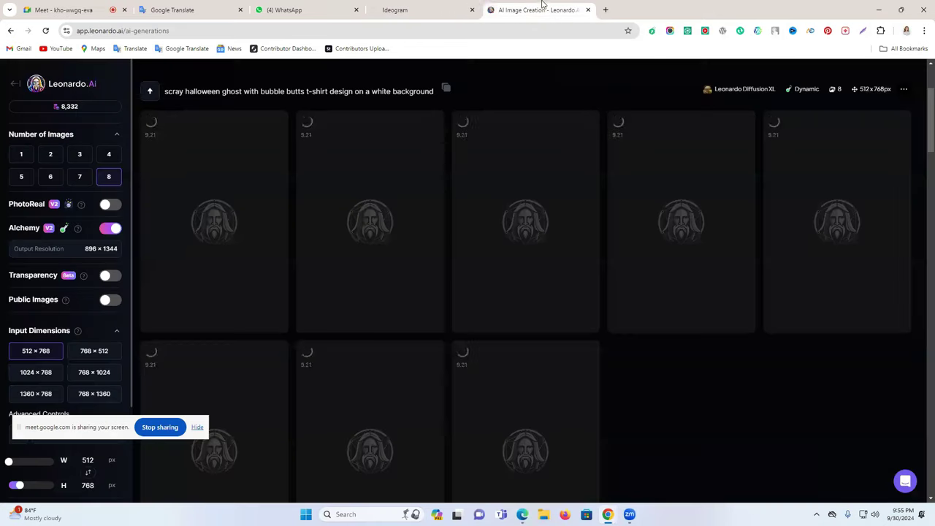
left_click(457, 5)
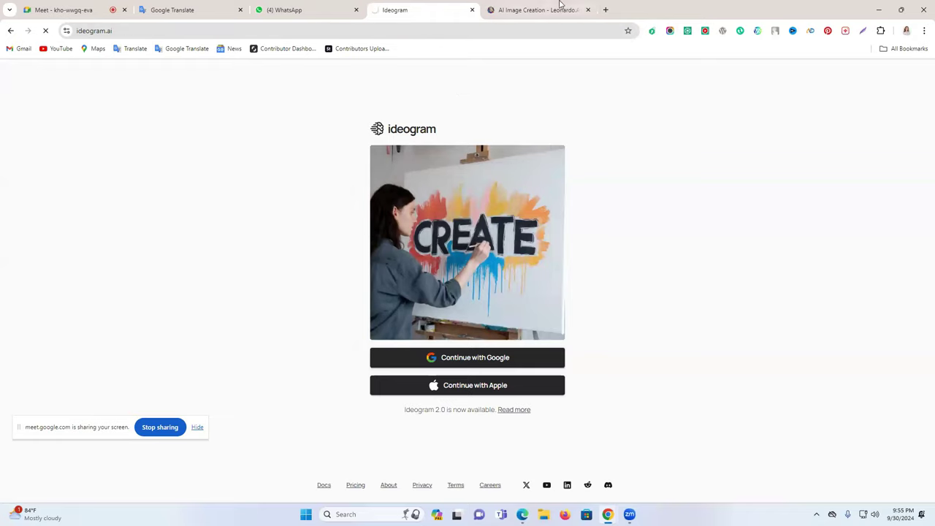
left_click(560, 4)
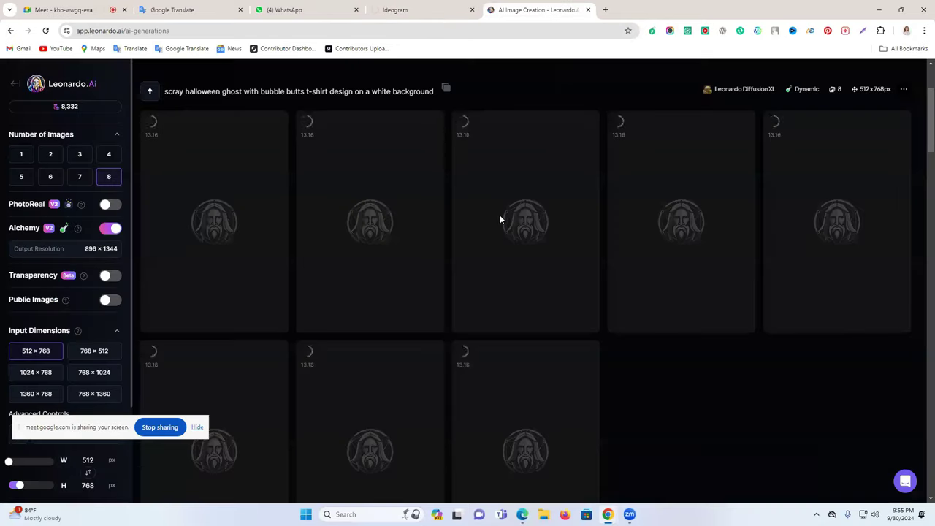
scroll(498, 216, "down", 5)
scroll(498, 216, "down", 3)
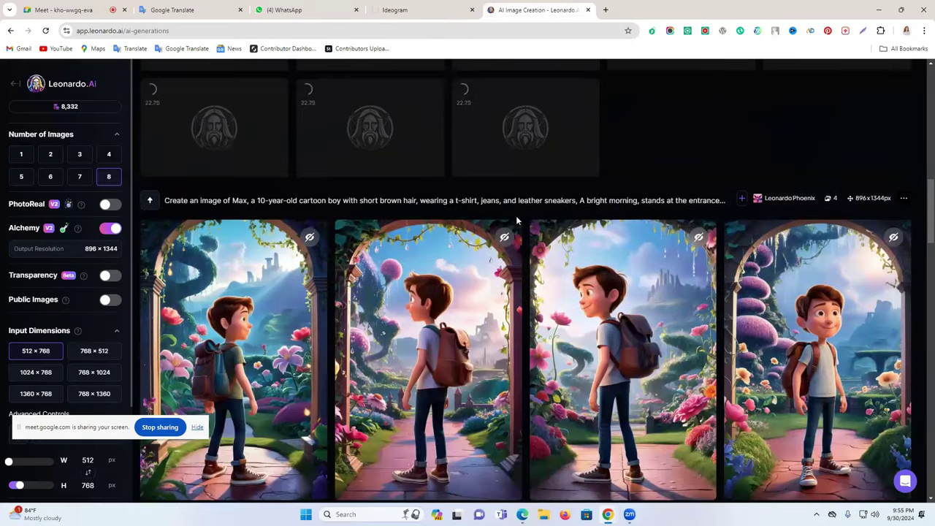
- Scroll through the eight finished 896×1344 ghost t-shirt designs with pumpkins in Leonardo.Ai
left_click(33, 9)
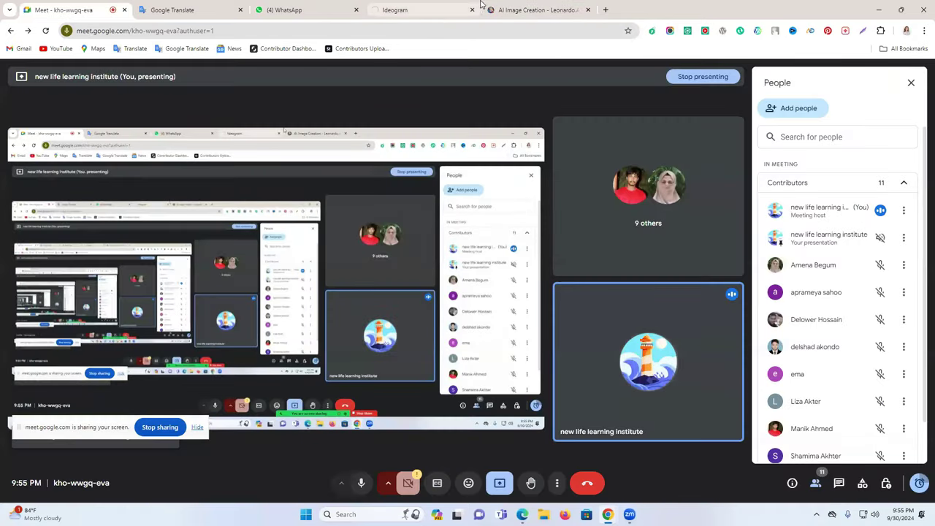
left_click(537, 10)
scroll(619, 288, "down", 1)
scroll(619, 285, "down", 1)
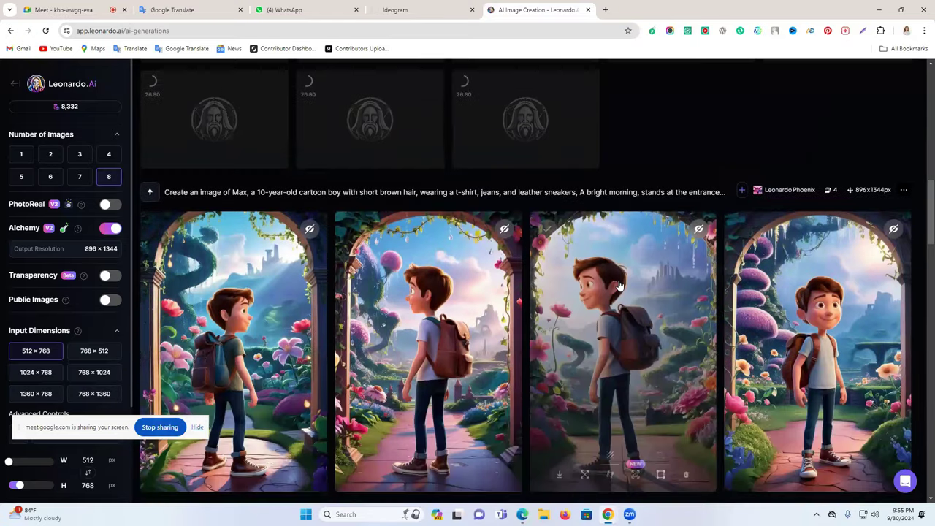
scroll(619, 285, "down", 4)
scroll(618, 279, "down", 10)
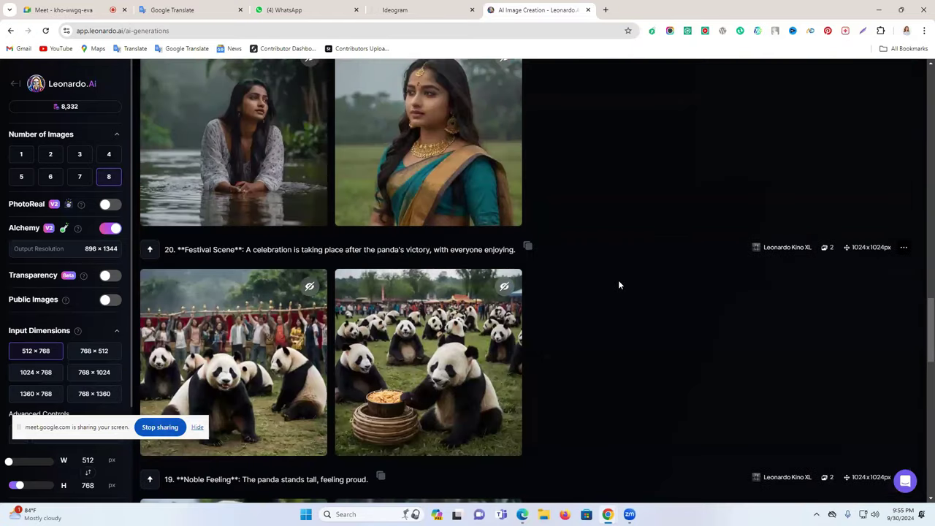
scroll(593, 298, "down", 1)
scroll(594, 299, "down", 2)
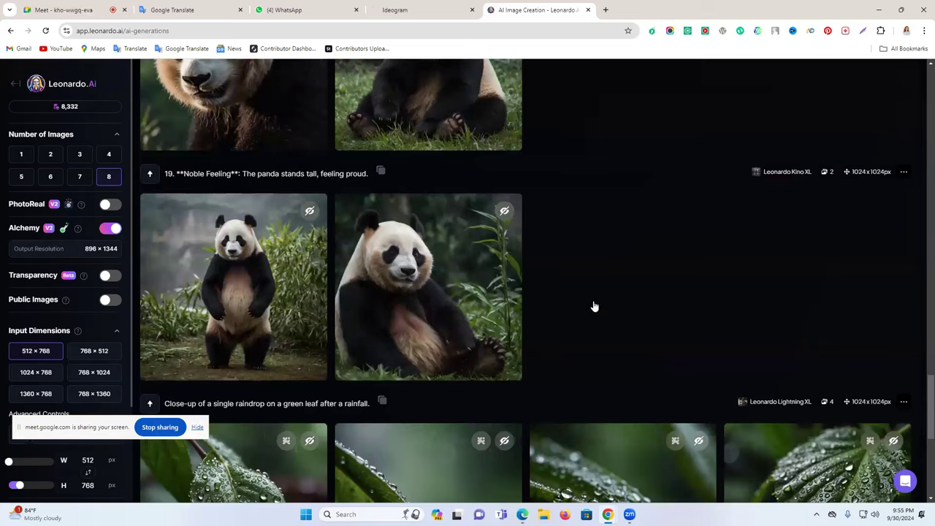
scroll(593, 300, "down", 4)
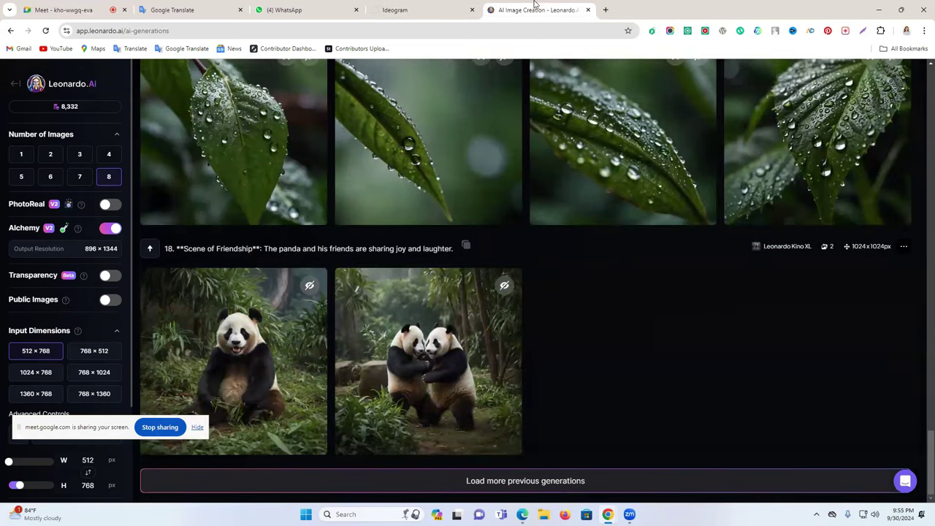
scroll(457, 277, "up", 3)
scroll(442, 306, "up", 15)
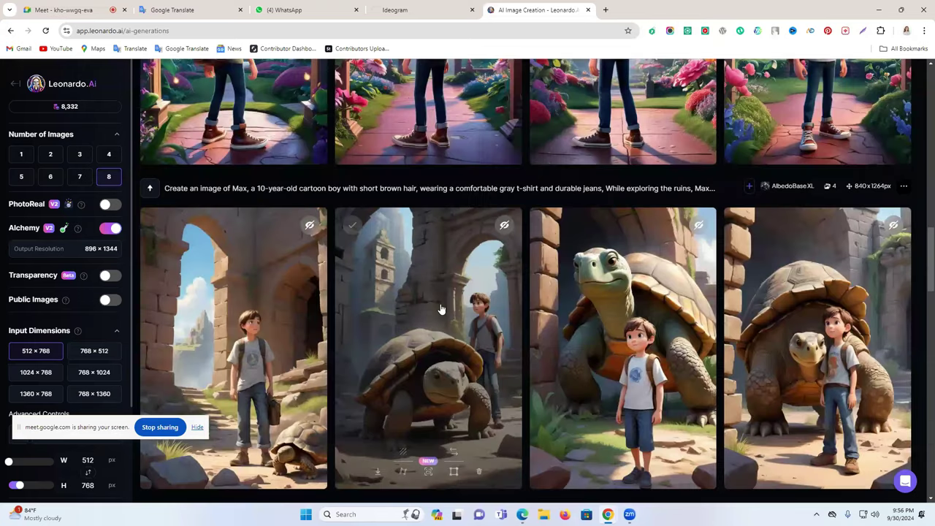
scroll(442, 299, "up", 10)
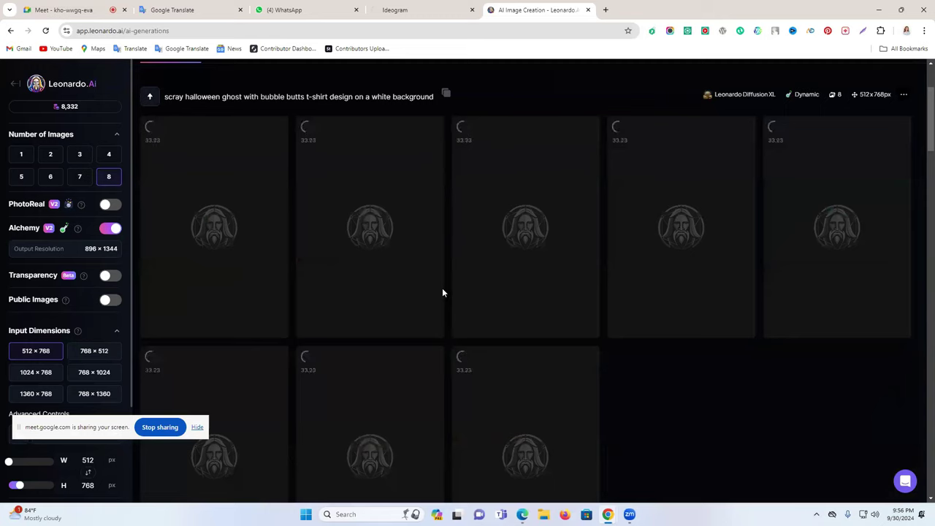
left_click(419, 5)
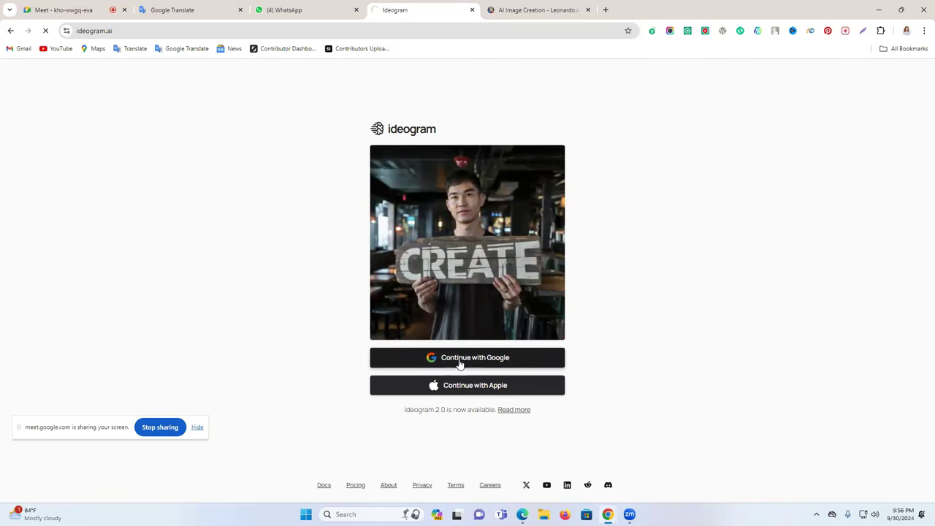
left_click(527, 6)
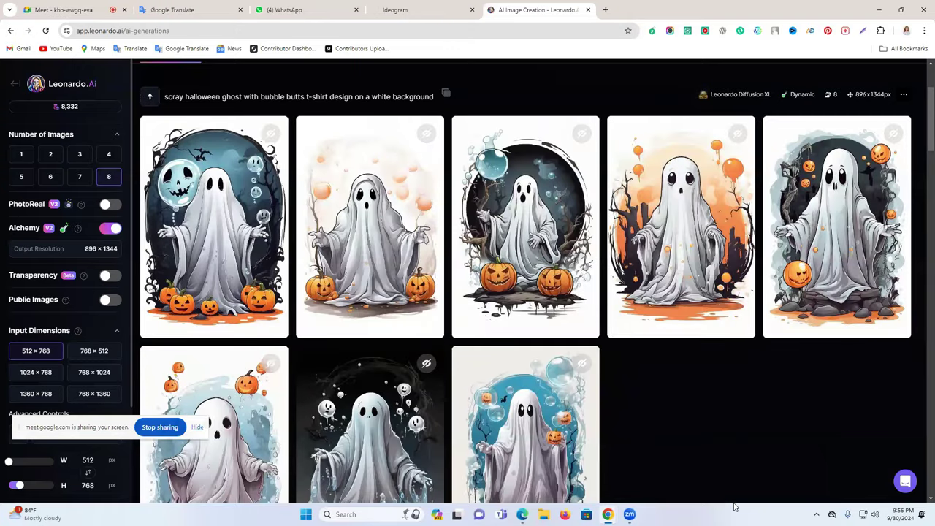
- Download Leonardo_Diffusion_XL_scray_halloween_ghost_with_bubble_butts_7.jpg, then minimize Chrome and Edge to reveal the desktop
mouse_move(219, 161)
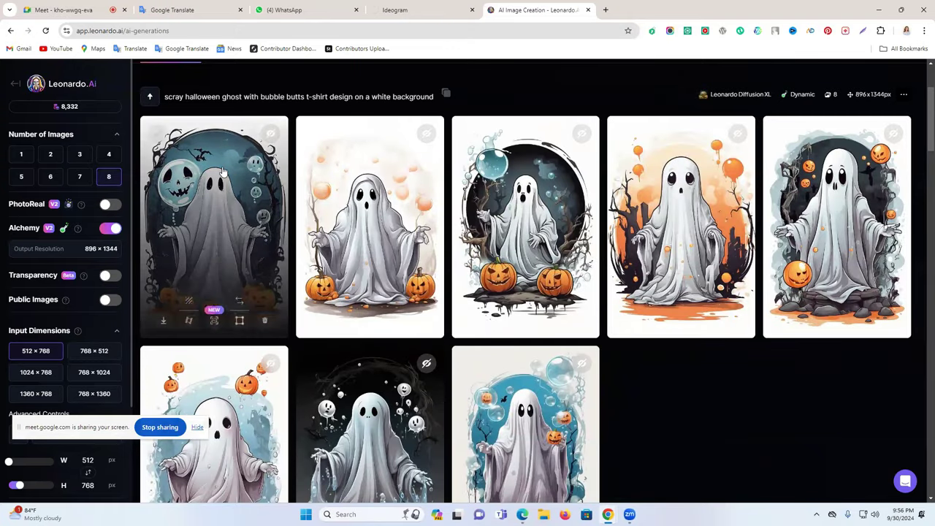
mouse_move(719, 217)
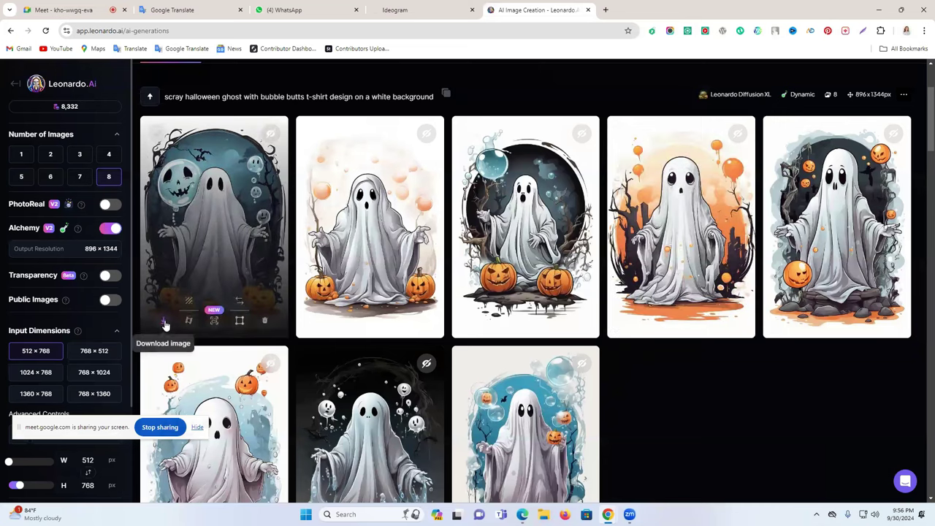
left_click(164, 325)
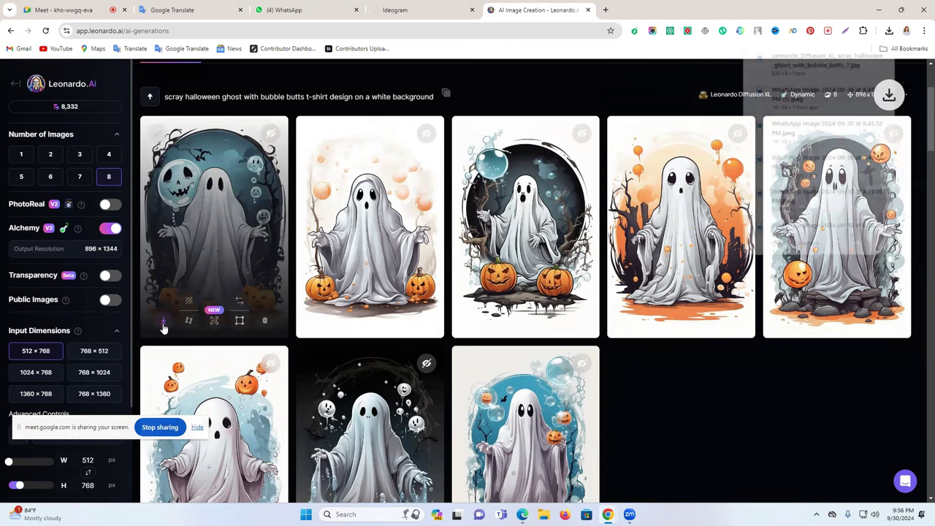
left_click(879, 9)
left_click(876, 8)
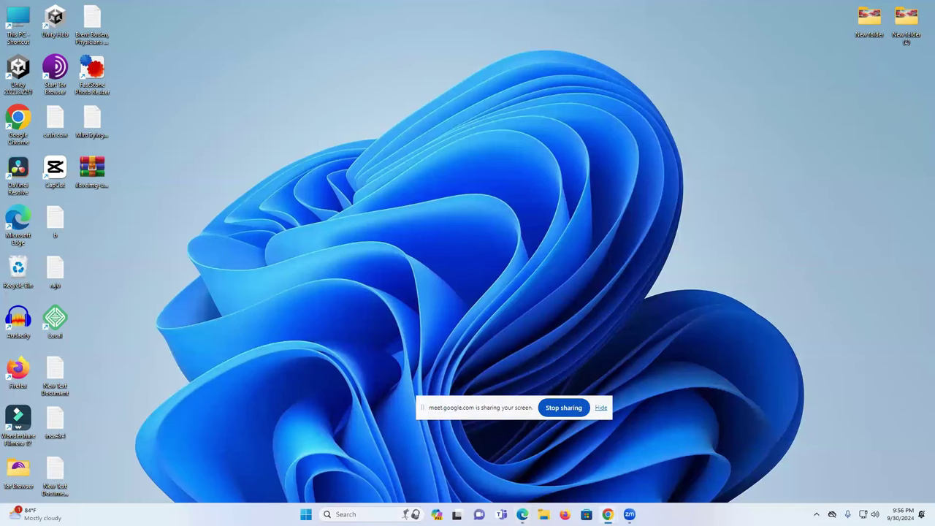
- Launch Adobe Illustrator 2020 from the Recent list in Windows search
left_click(366, 514)
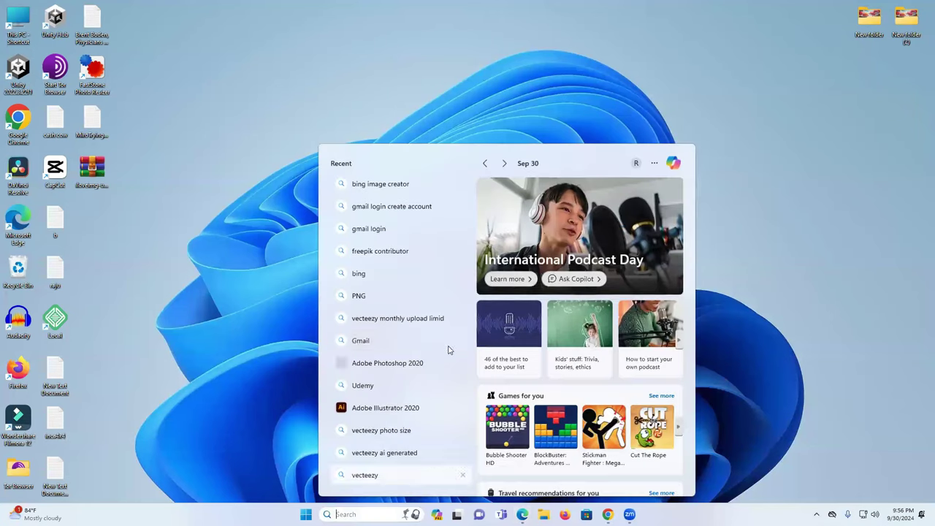
left_click(389, 408)
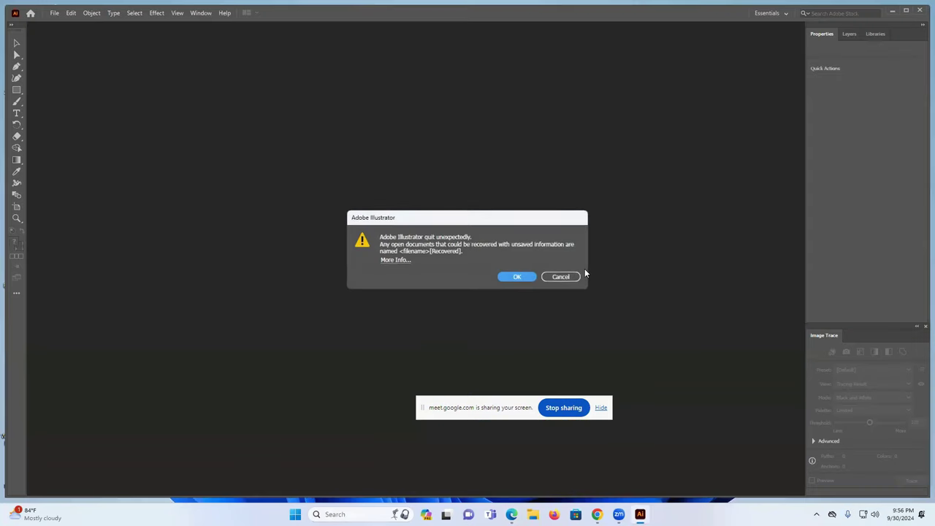
- Dismiss the crash notice and close the recovered wreath JPG without saving
left_click(515, 277)
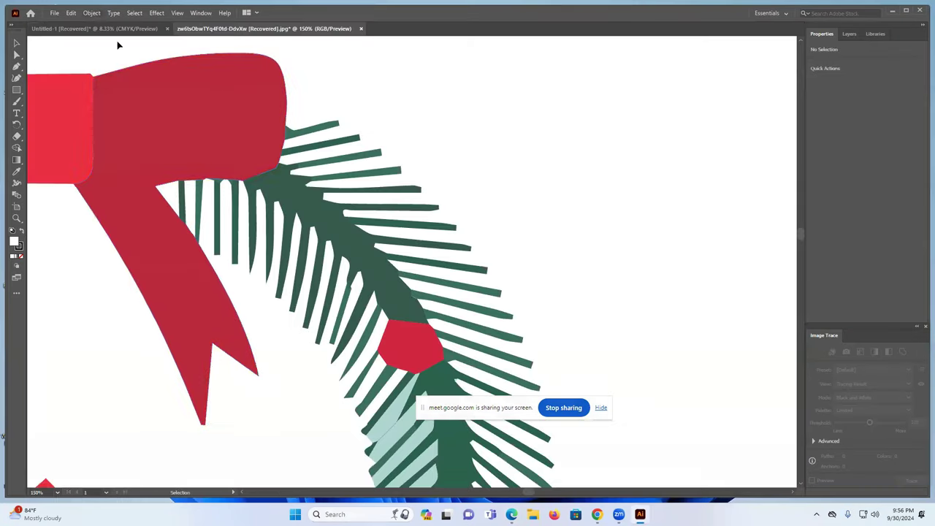
left_click(360, 29)
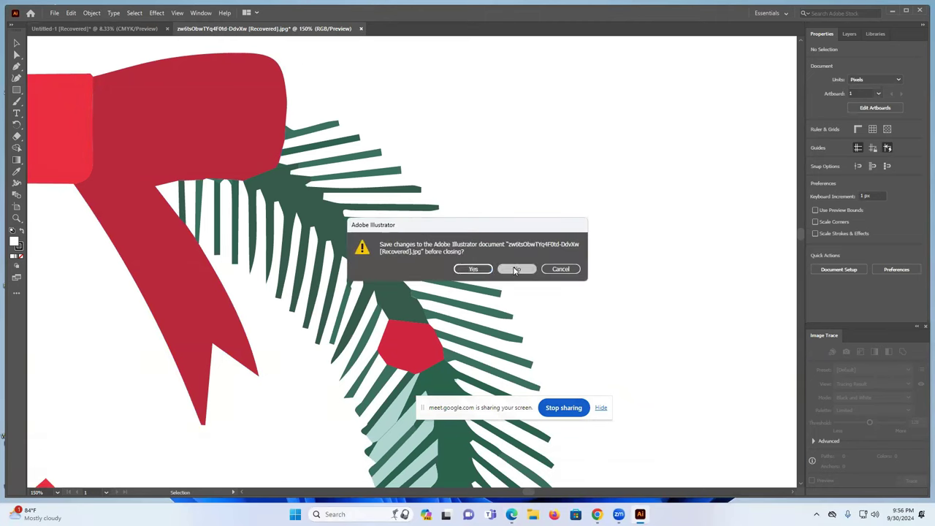
left_click(517, 269)
- Delete all the Christmas artwork from the recovered artboard and return to the Home screen
key("ctrl+a")
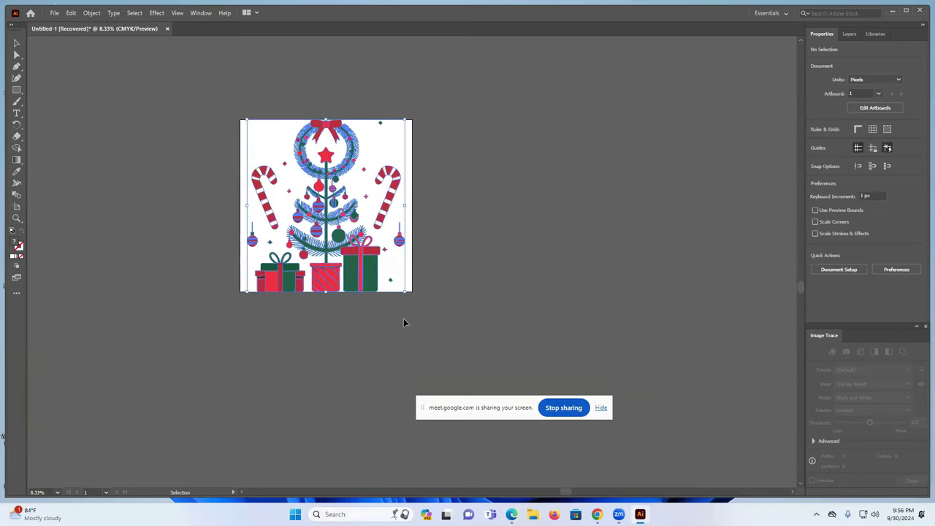
key("Delete")
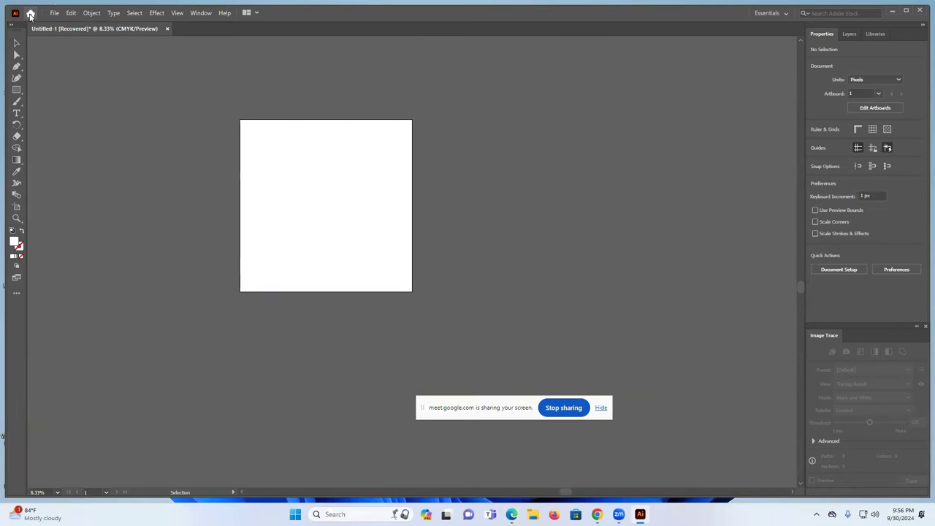
left_click(30, 14)
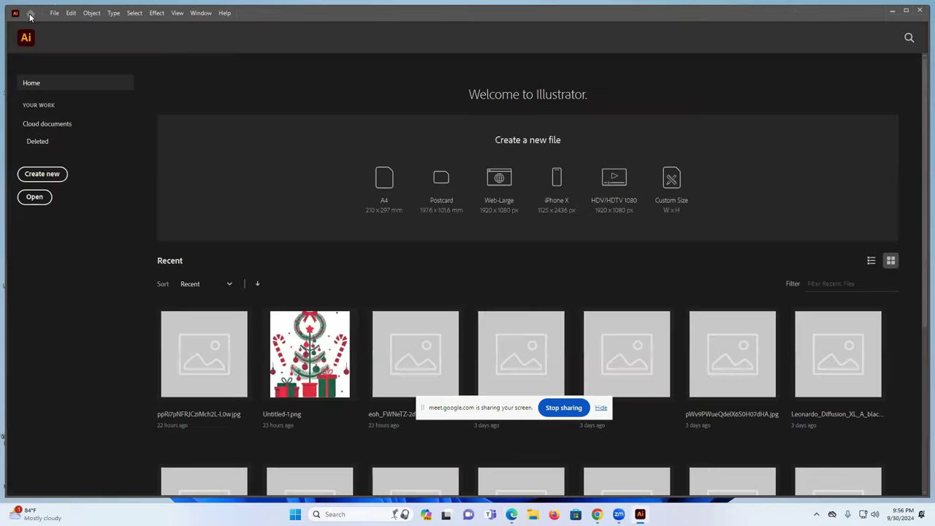
- Create Untitled-1, a blank 3000 × 3000 px CMYK document
left_click(42, 174)
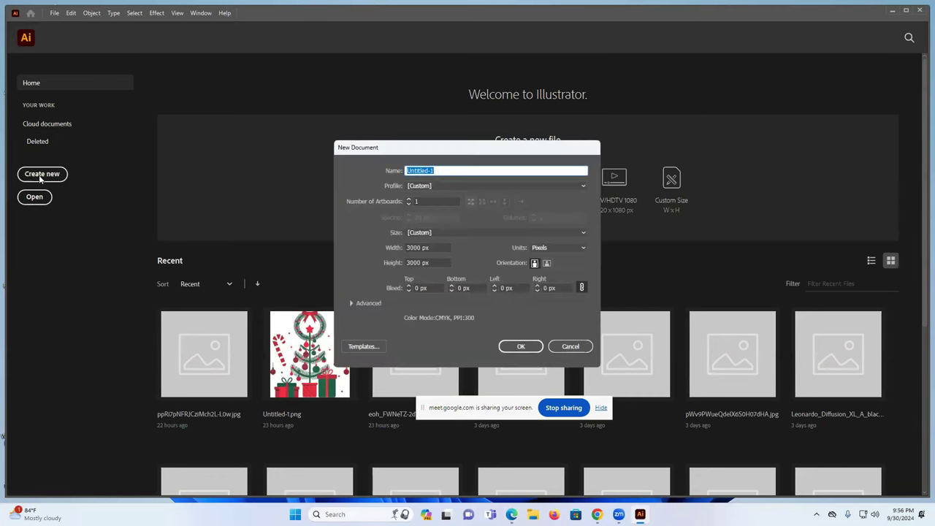
left_click(411, 248)
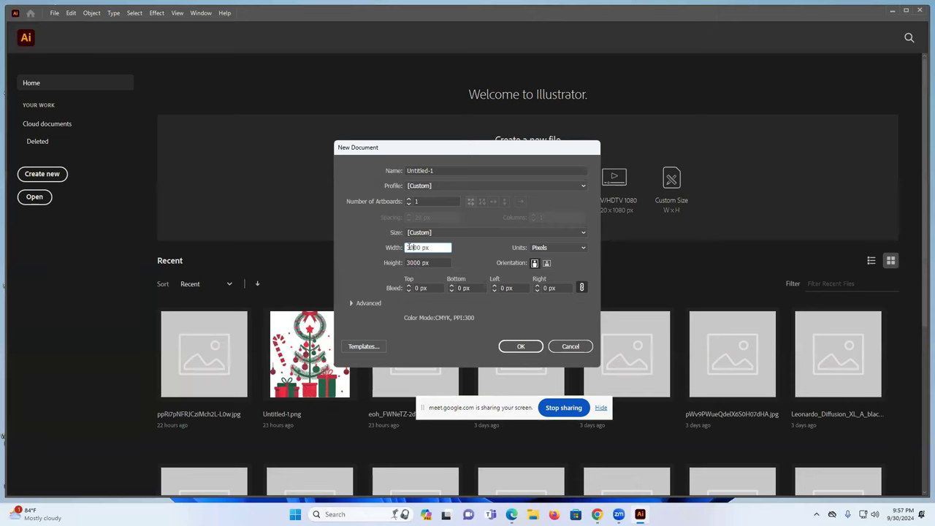
left_click(521, 347)
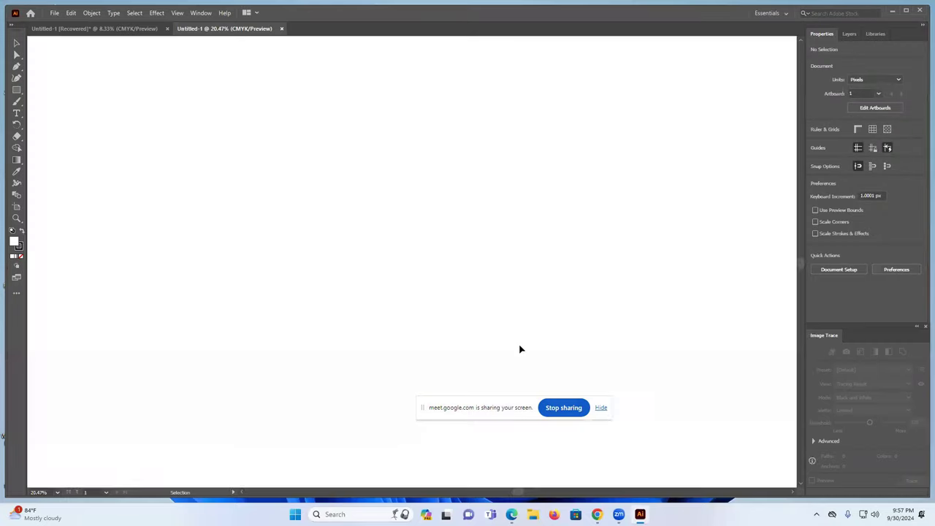
- Close the Untitled-1 [Recovered] document without saving
left_click(107, 28)
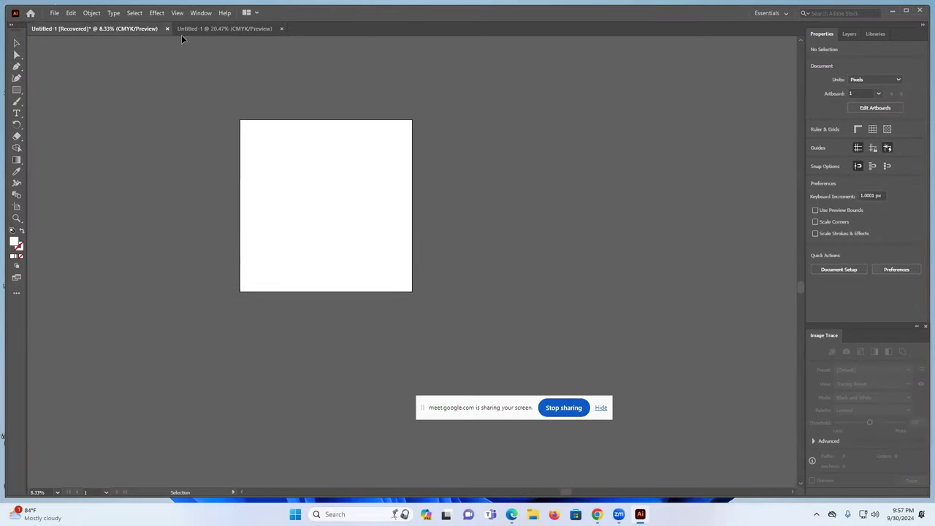
left_click(168, 30)
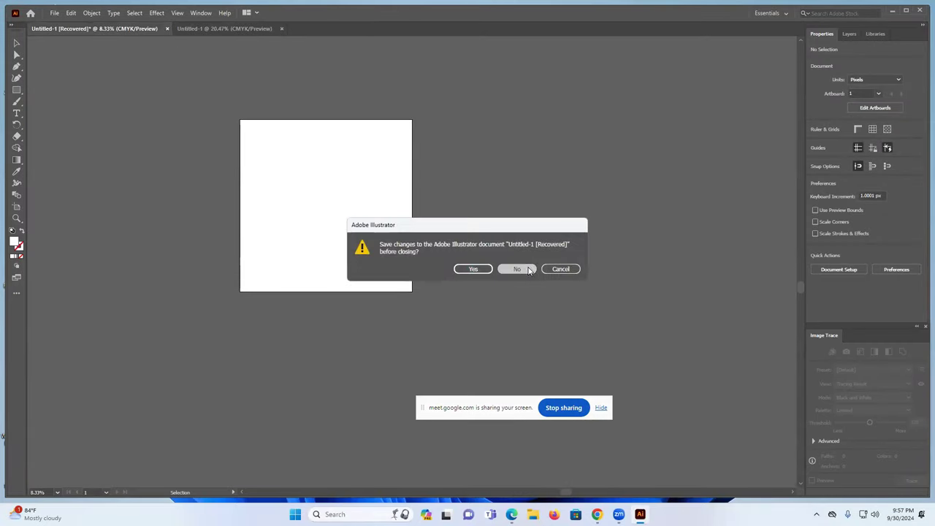
left_click(534, 268)
- Open the downloaded ghost JPG from Downloads, zoom out, and bring the Pngtree uploading page forward
left_click(54, 13)
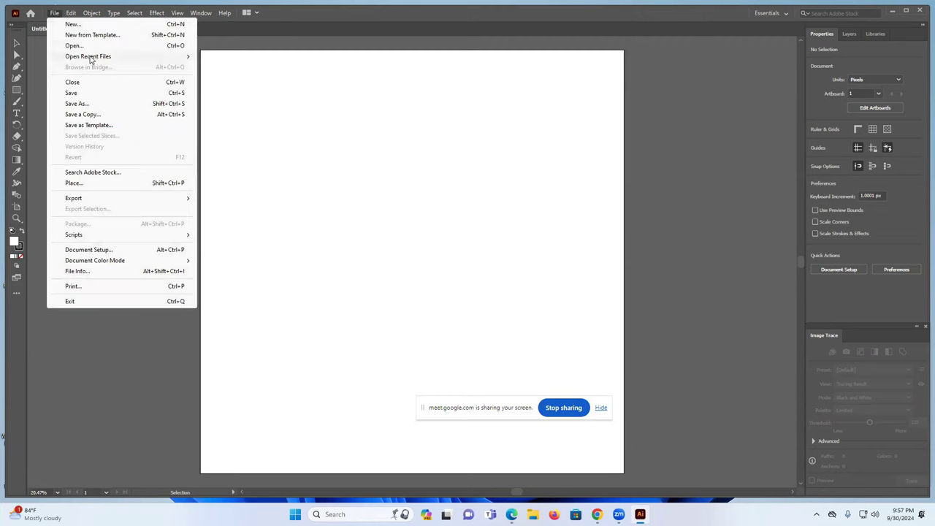
left_click(81, 46)
left_click(118, 129)
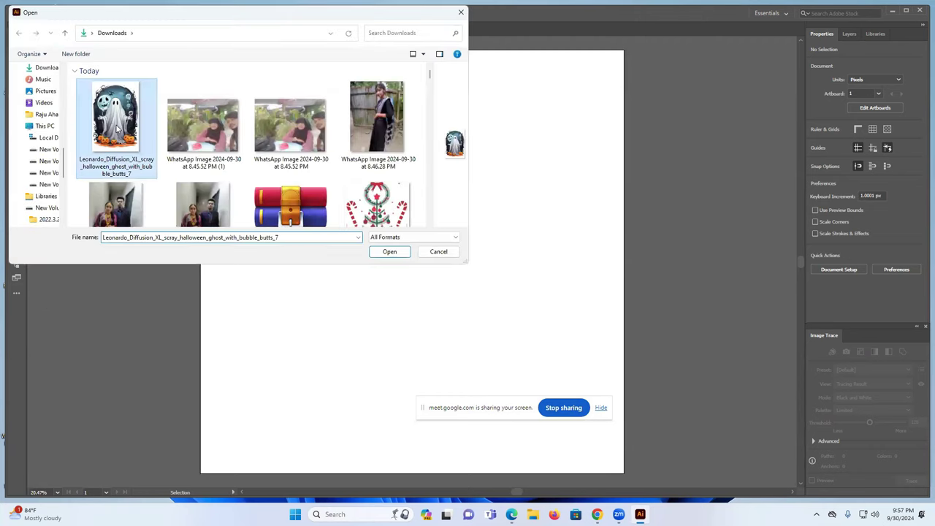
left_click(392, 253)
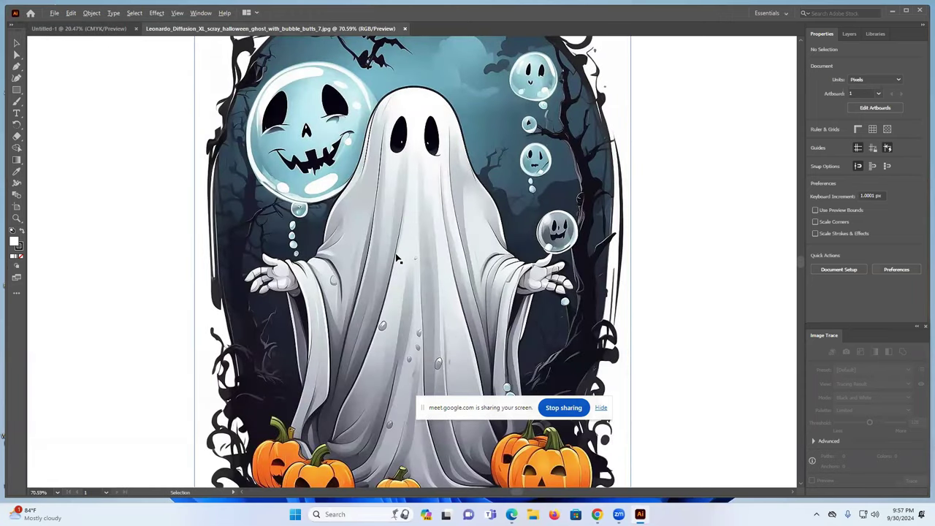
scroll(399, 259, "down", 2)
scroll(397, 257, "down", 3)
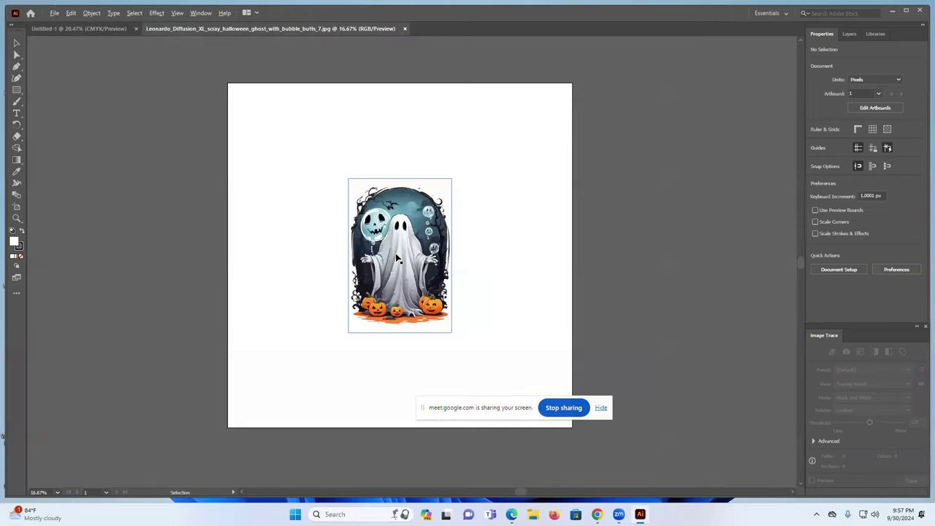
left_click(511, 514)
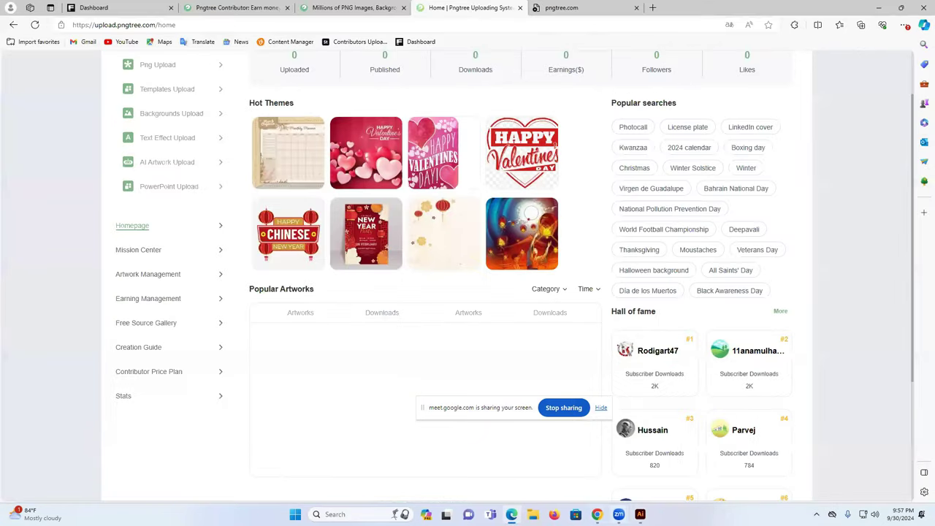
- Cycle past the Leonardo.Ai and Google Meet windows back to the ghost JPG in Illustrator
key("alt+Tab")
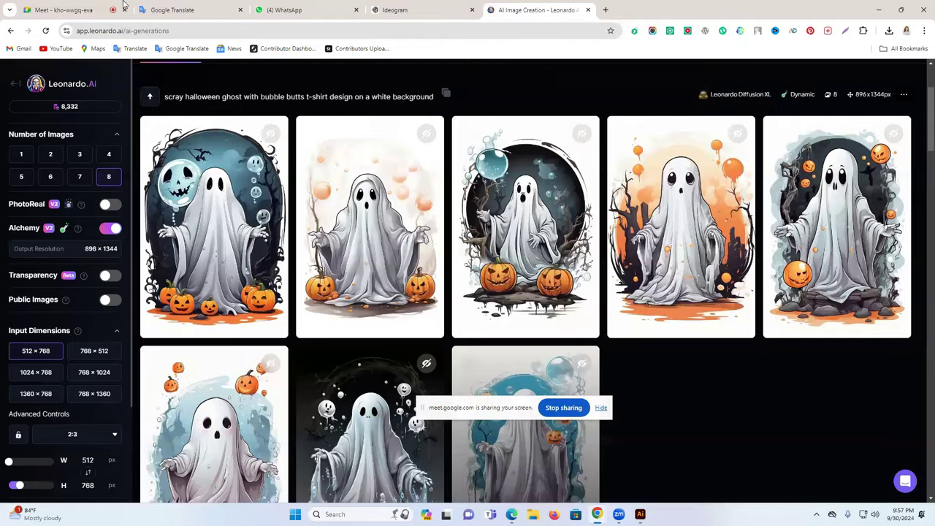
key("ctrl+1")
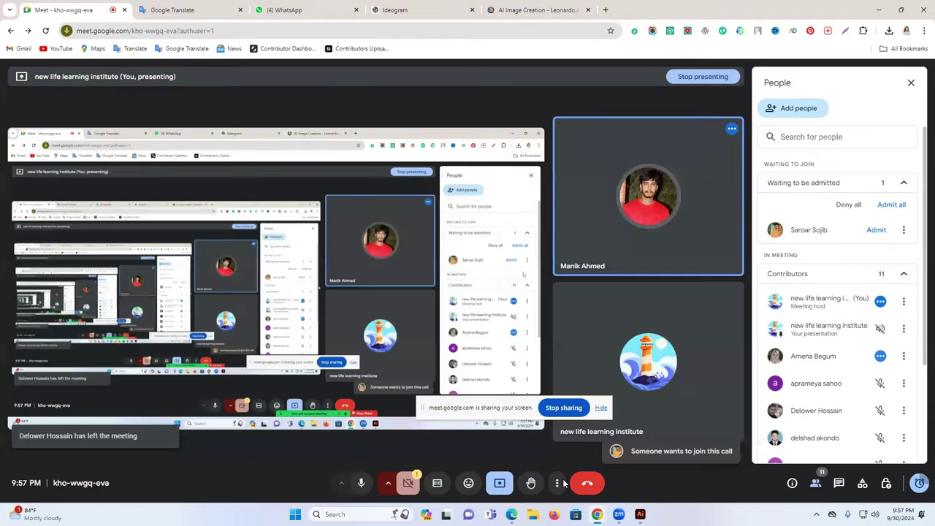
key("alt+Tab")
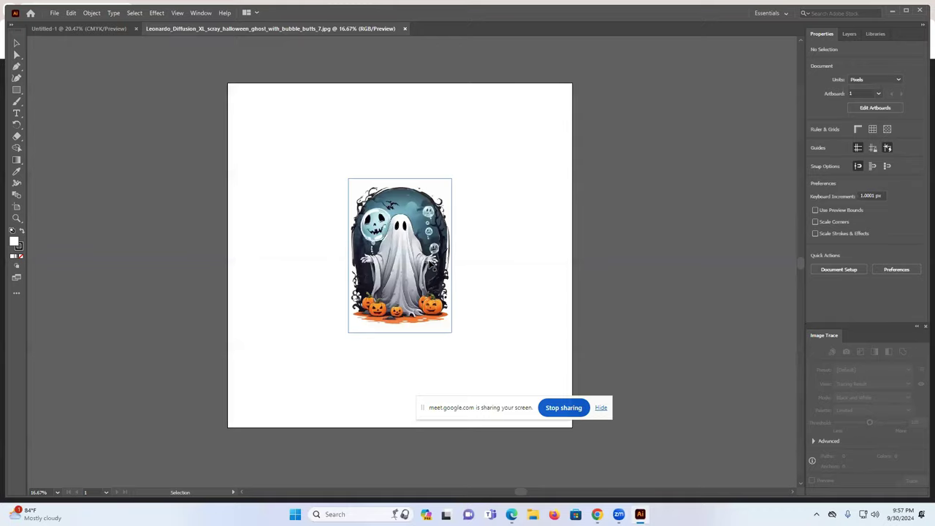
- Enlarge the ghost image around its centre to 1904 × 2856 px
left_click(375, 269)
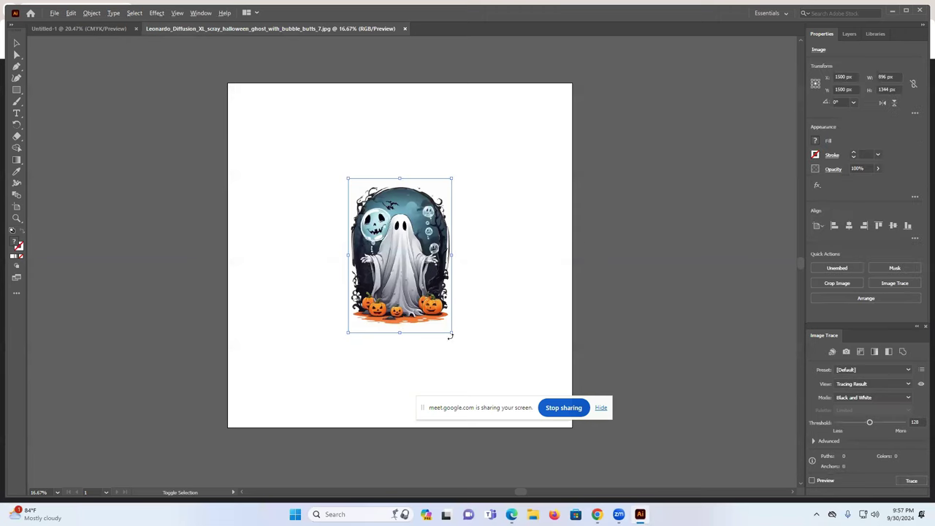
left_click_drag(451, 333, 516, 428)
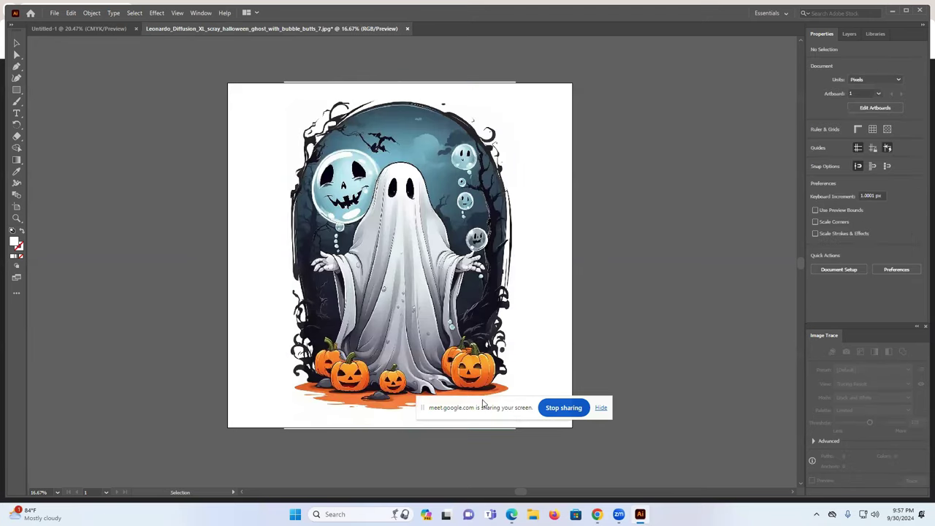
left_click(475, 431)
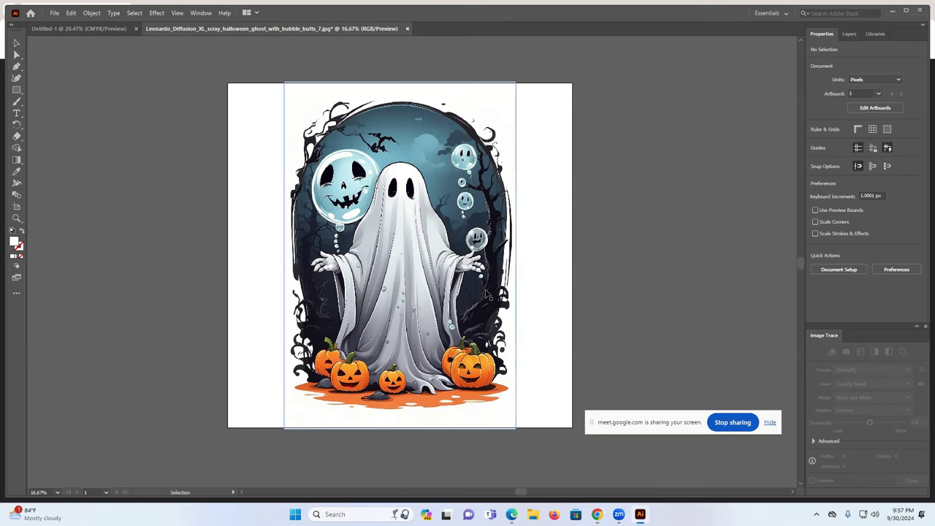
- Image Trace the ghost in Color mode with a 30-colour limited palette
left_click(428, 164)
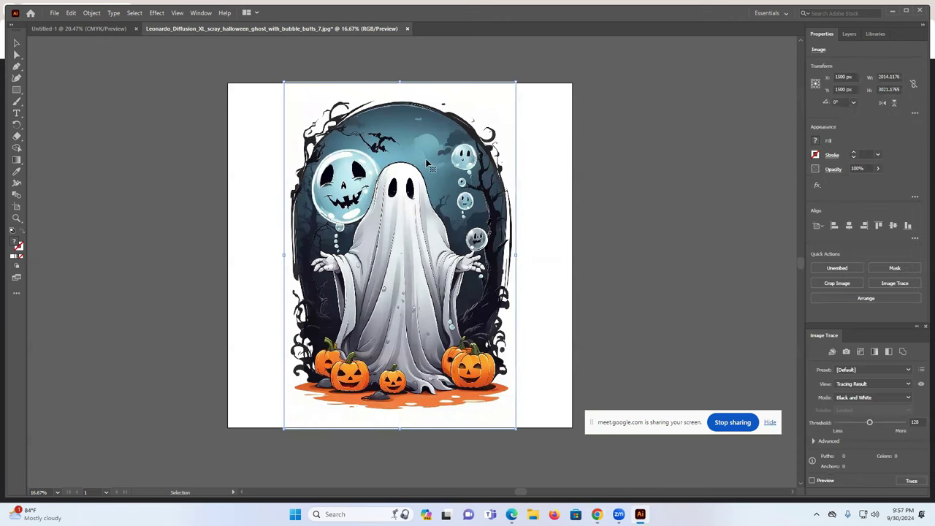
left_click(863, 400)
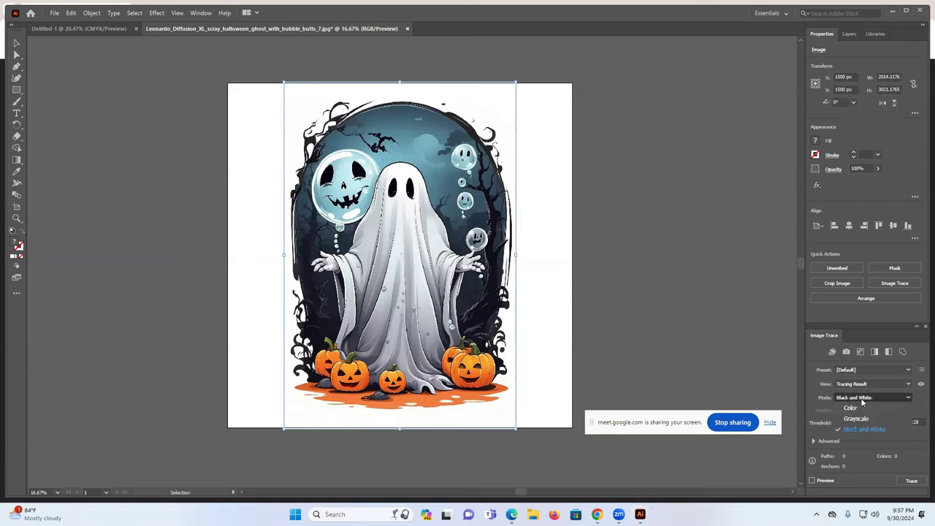
left_click(865, 407)
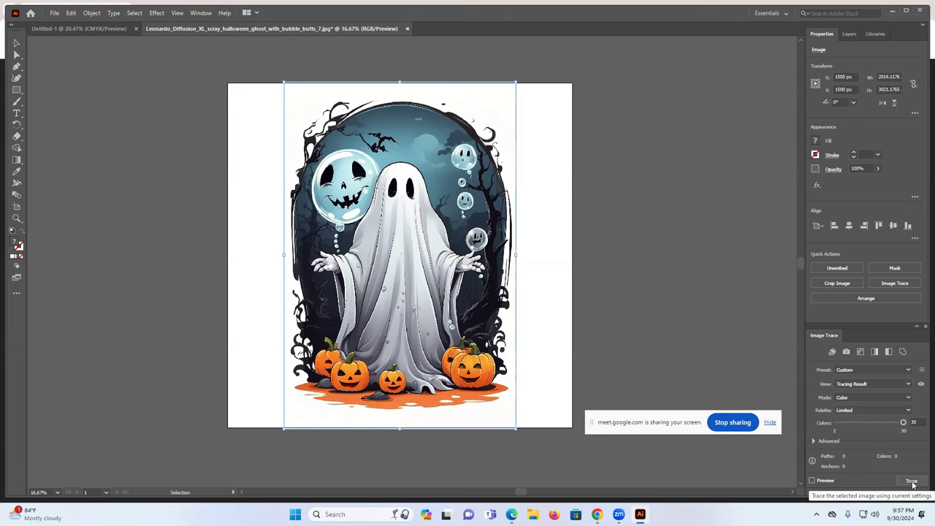
left_click(199, 13)
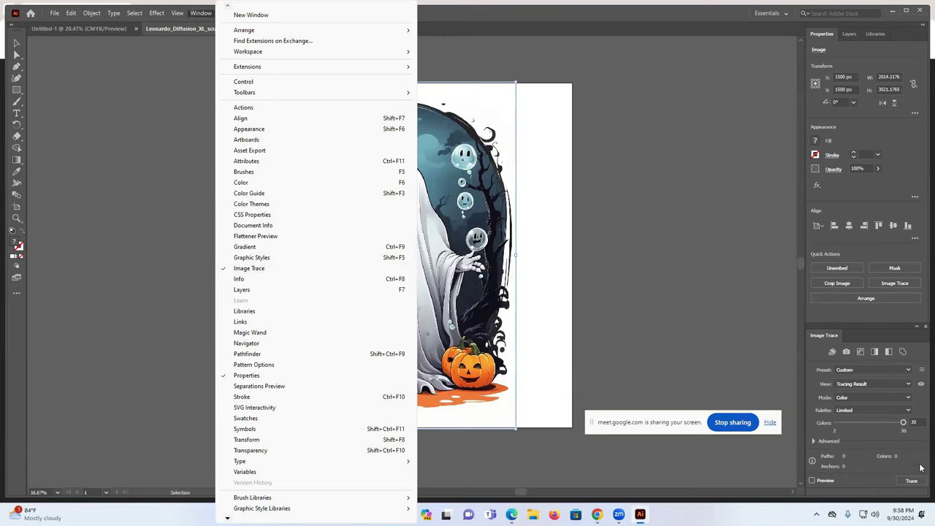
left_click(909, 483)
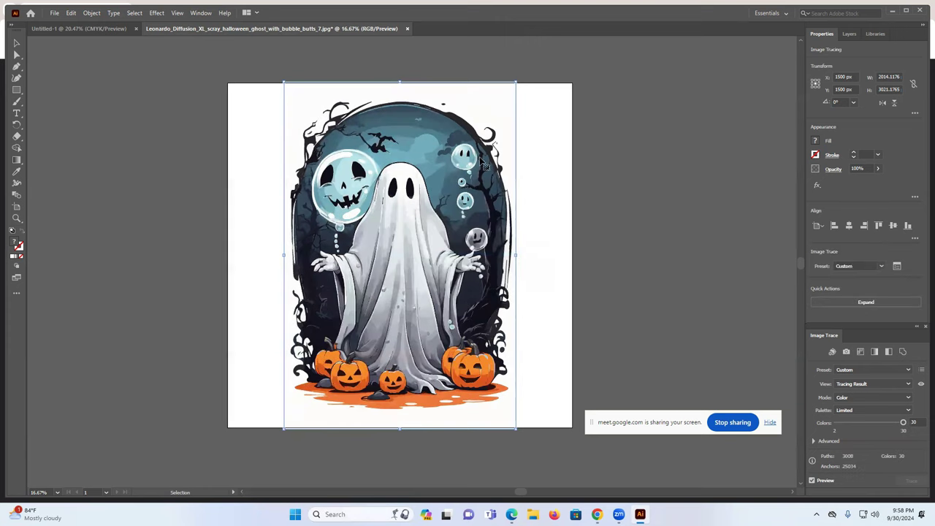
- Expand the traced ghost into editable shapes and move it right of the artboard
left_click(869, 304)
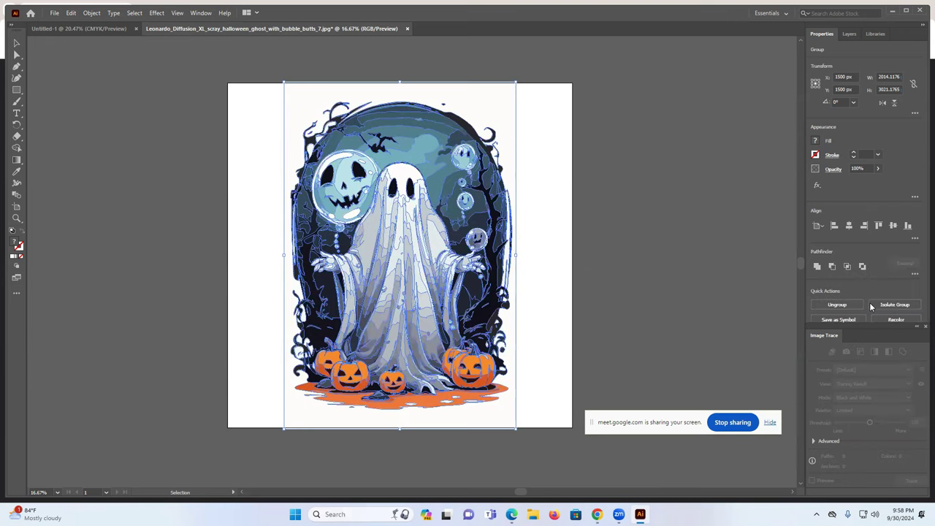
left_click(731, 277)
mouse_move(471, 232)
left_mouse_down()
mouse_move(738, 225)
mouse_move(691, 230)
mouse_move(669, 245)
left_mouse_up()
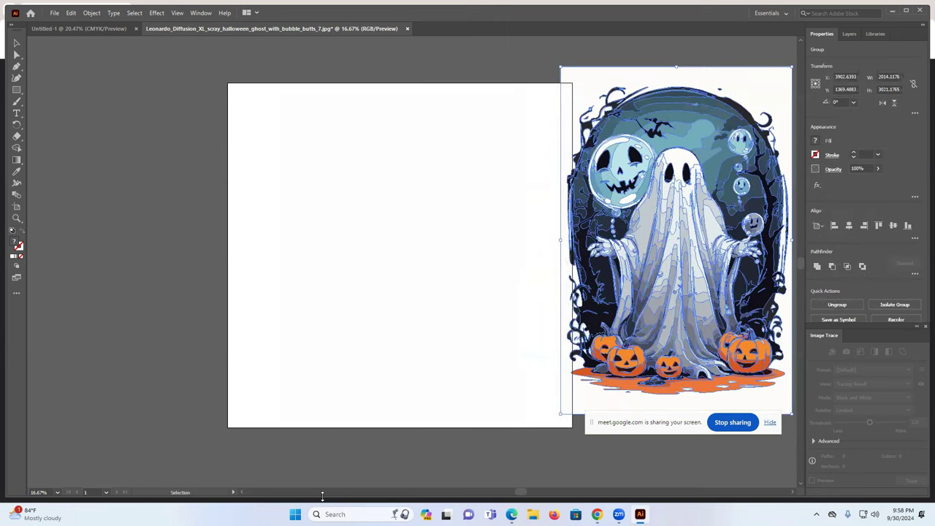
left_click_drag(519, 492, 587, 486)
left_click_drag(561, 84, 614, 92)
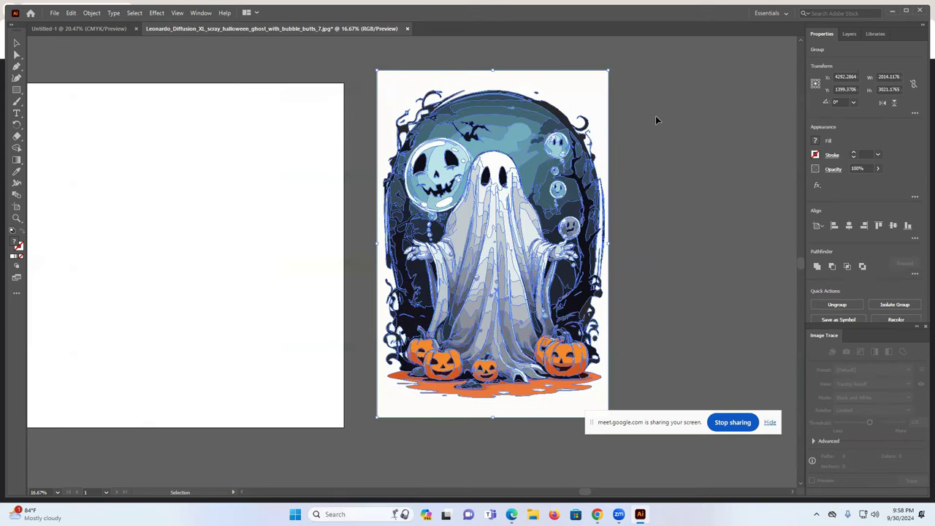
left_click(648, 116)
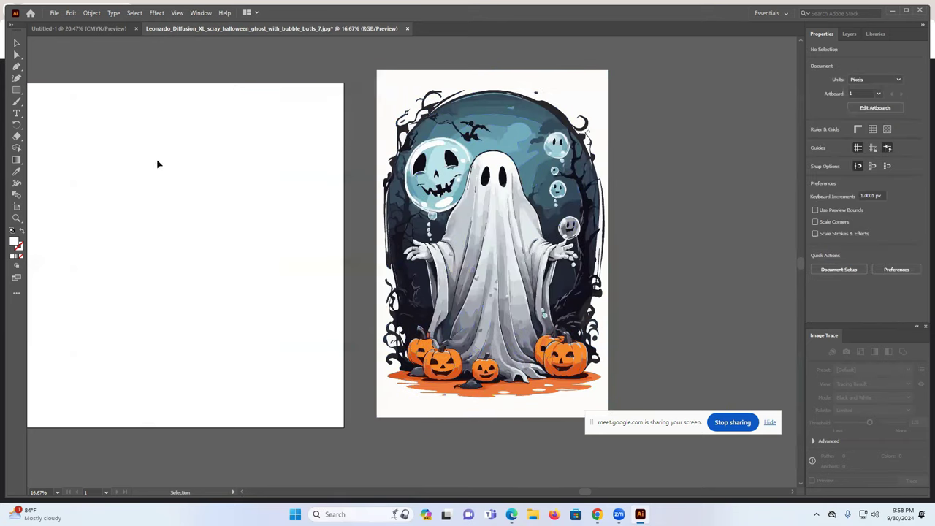
- Ungroup the ghost and delete its white background compound path
left_click(595, 88)
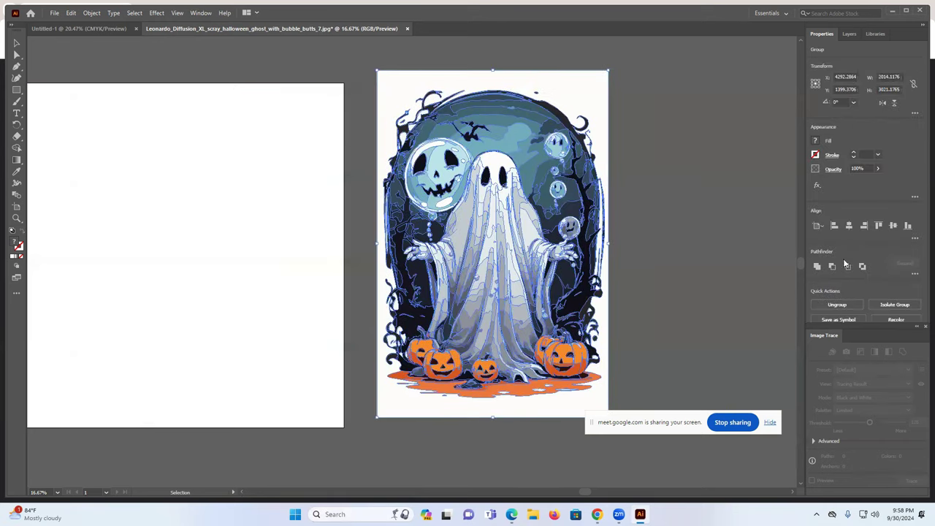
left_click(840, 304)
left_click(717, 221)
left_click(590, 89)
key("Delete")
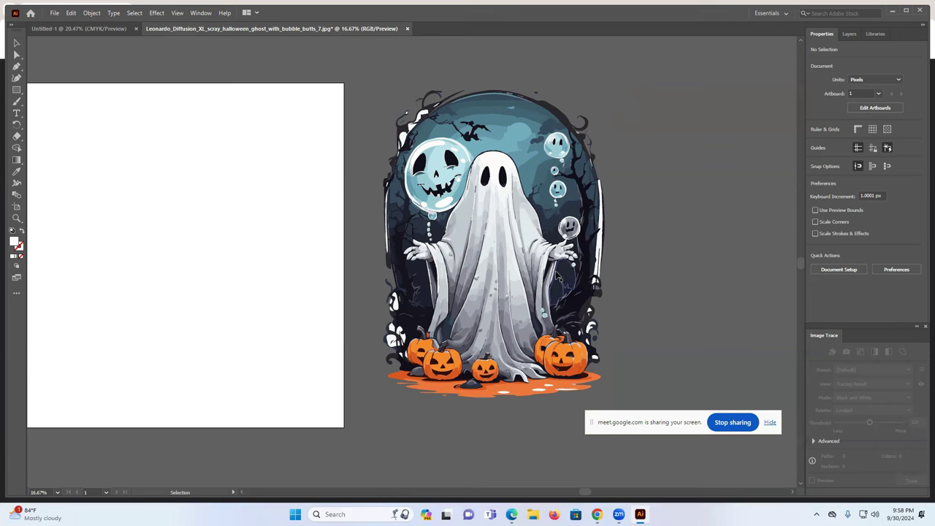
key("ctrl+z")
left_click(702, 263)
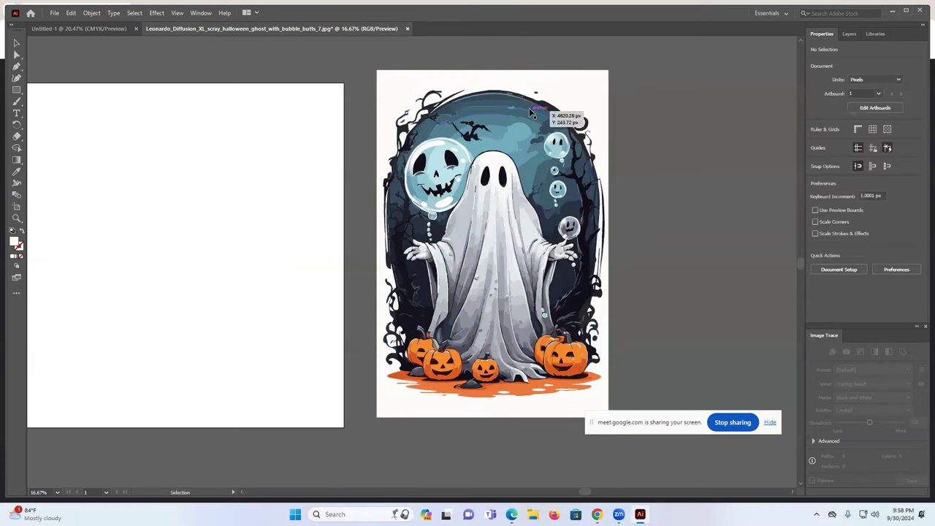
left_click(589, 85)
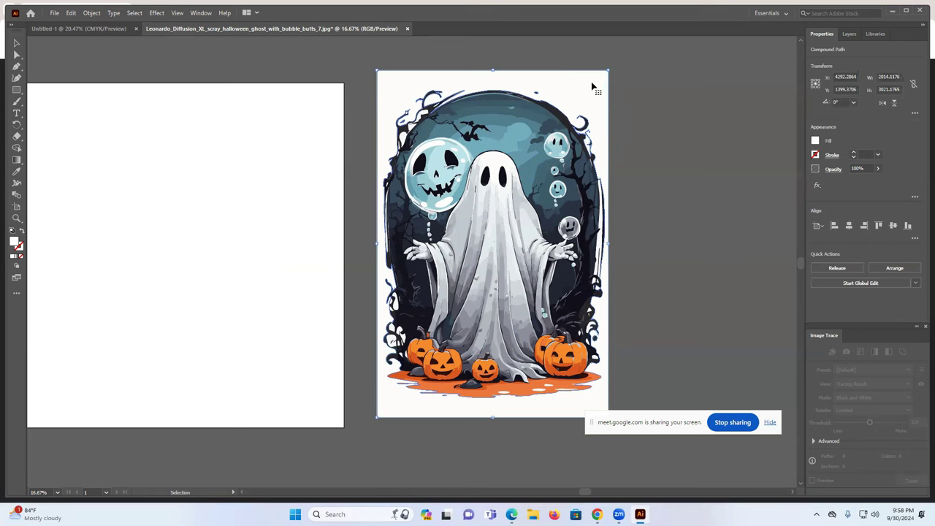
left_click(649, 104)
left_click(596, 91)
key("Delete")
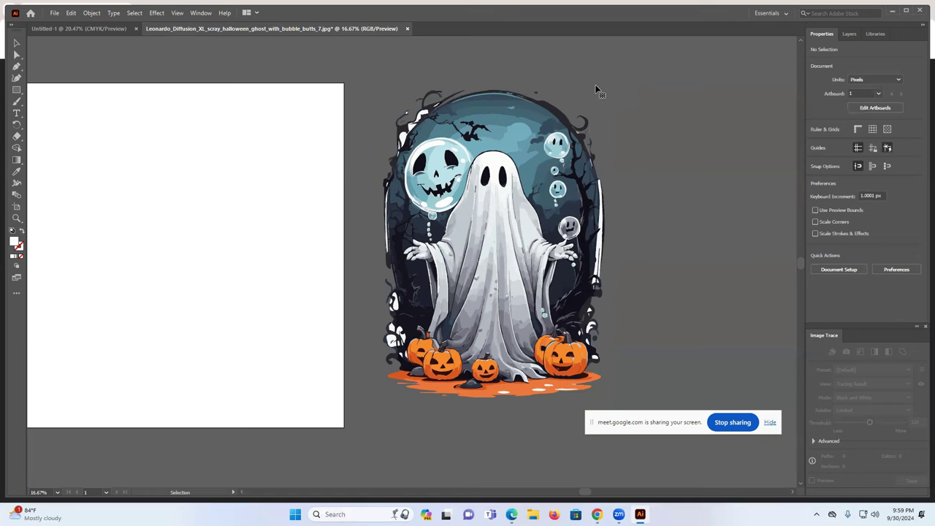
- Delete the stray white strips by the tree and beside the eye shape
scroll(595, 89, "up", 1)
scroll(672, 250, "down", 1)
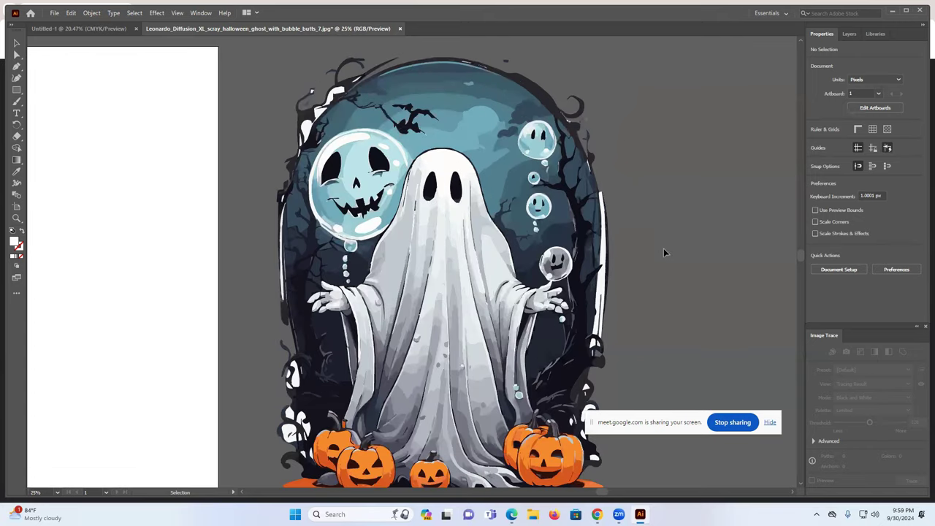
scroll(627, 223, "up", 1)
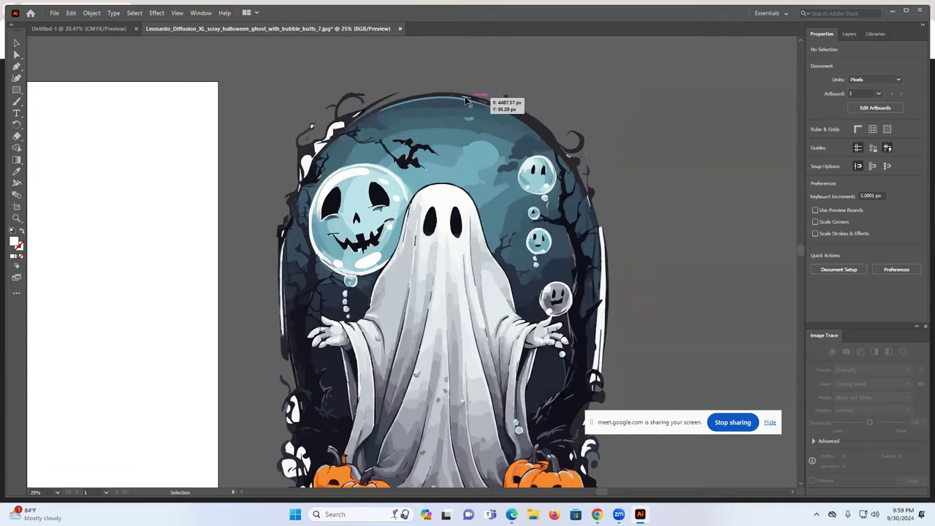
scroll(639, 253, "down", 2)
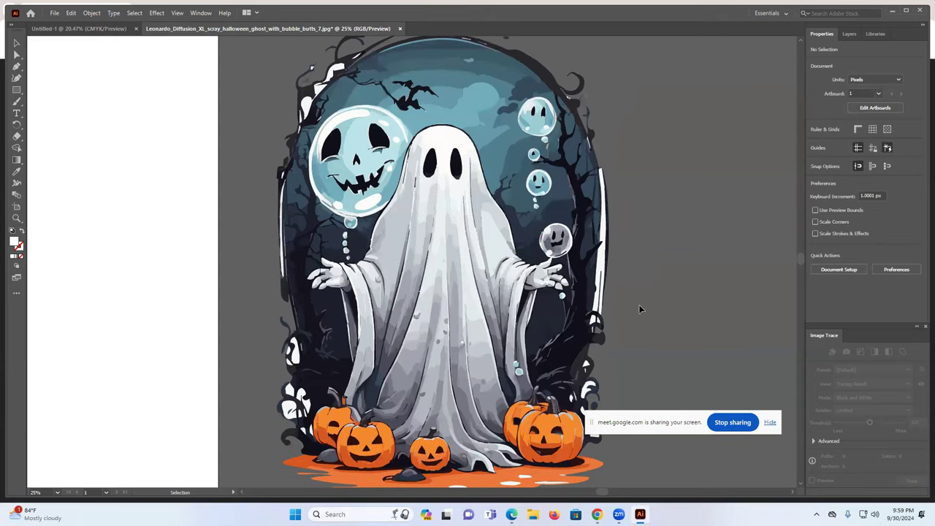
scroll(639, 309, "up", 1)
scroll(568, 255, "up", 2)
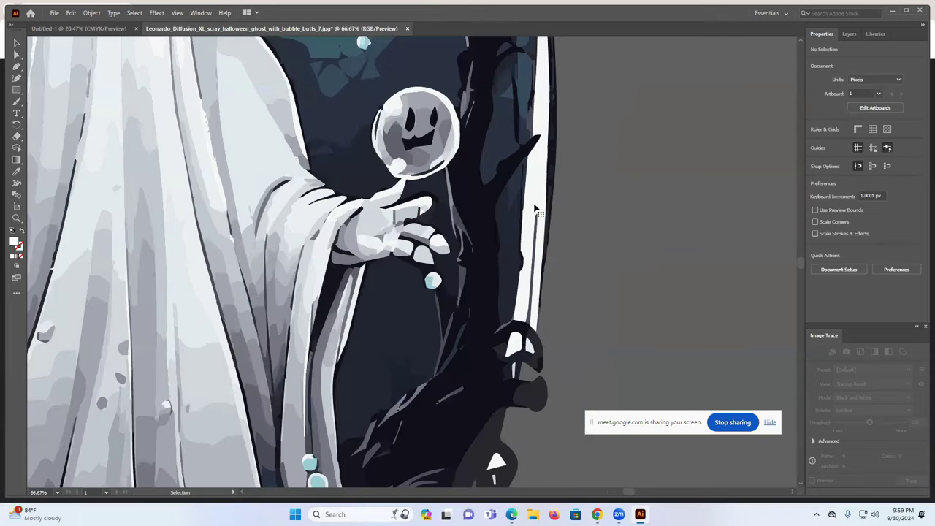
left_click(535, 209)
key("Delete")
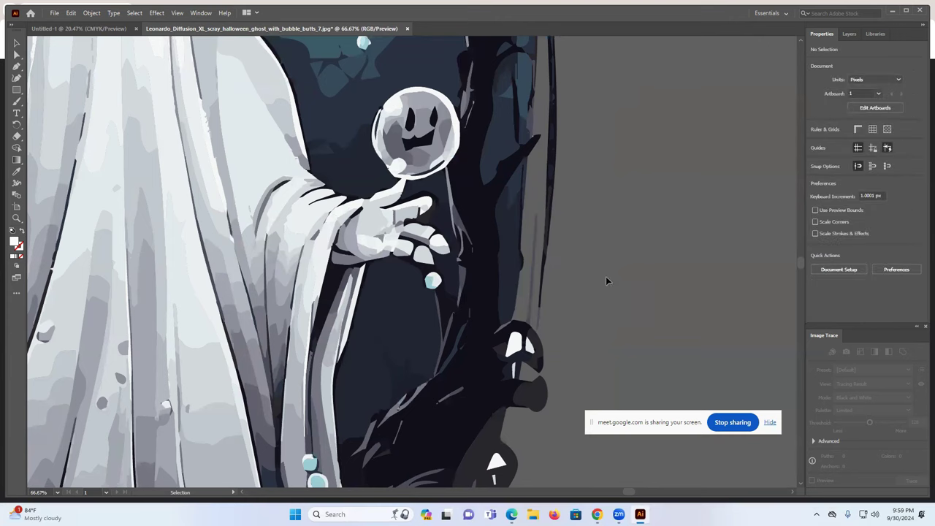
left_click(530, 345)
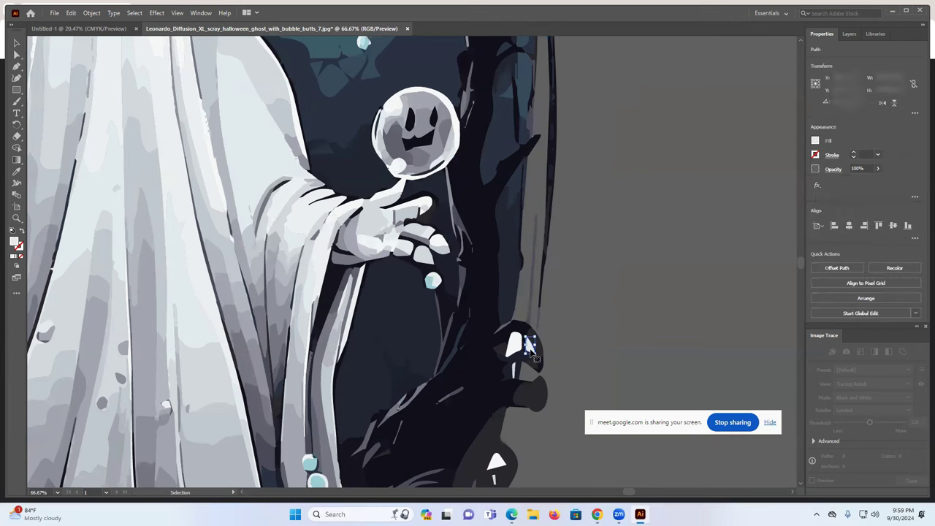
key("Delete")
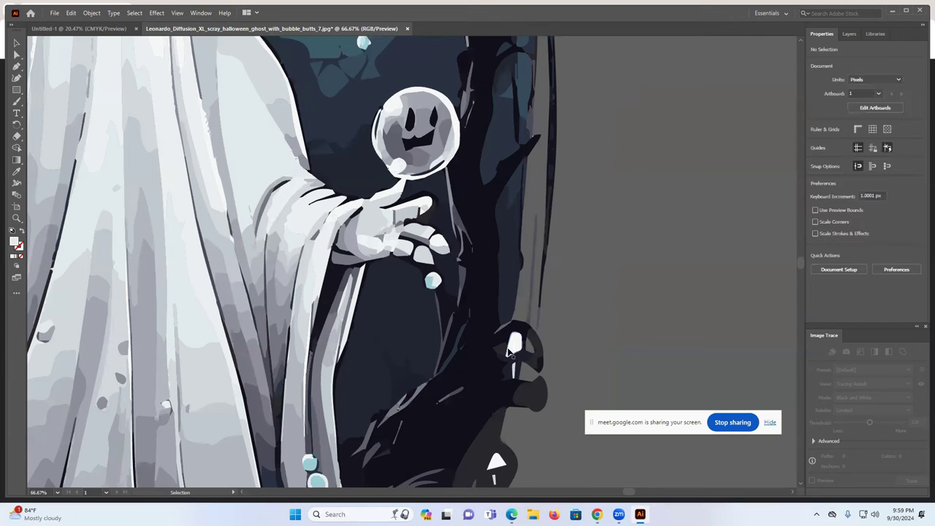
double_click(517, 368)
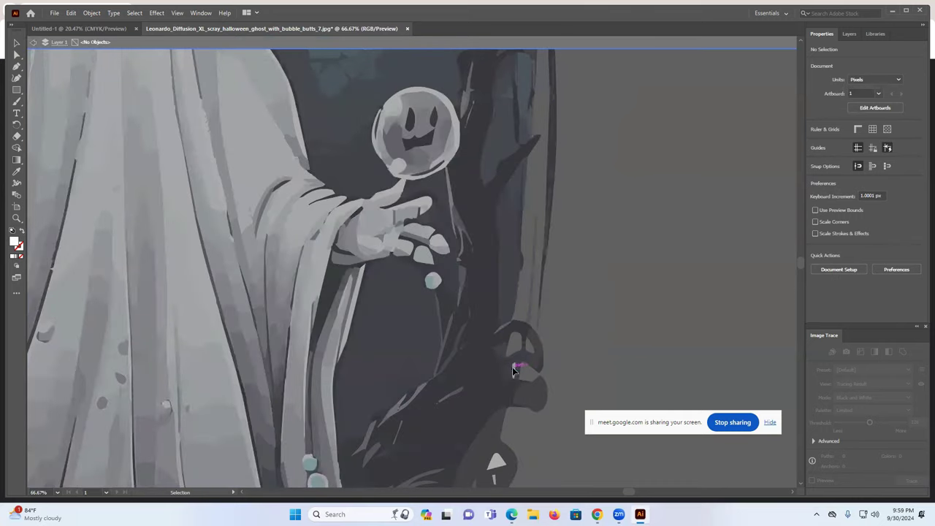
double_click(646, 336)
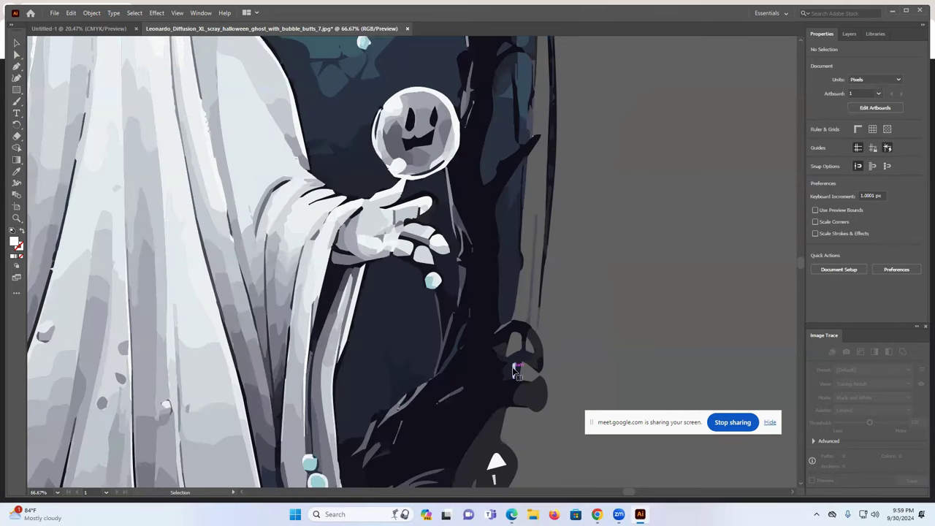
- Zoom in and check the small stray shapes in the tree one by one
scroll(632, 345, "down", 4)
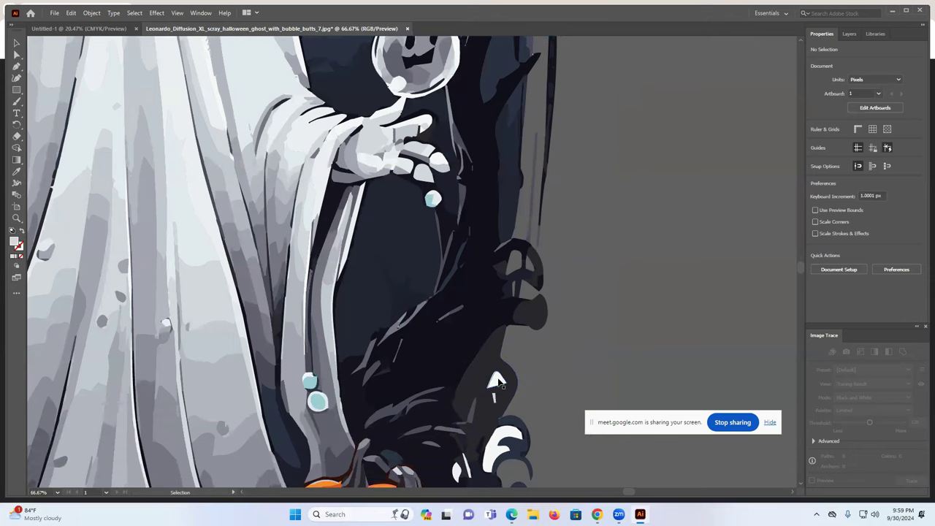
scroll(596, 366, "down", 2)
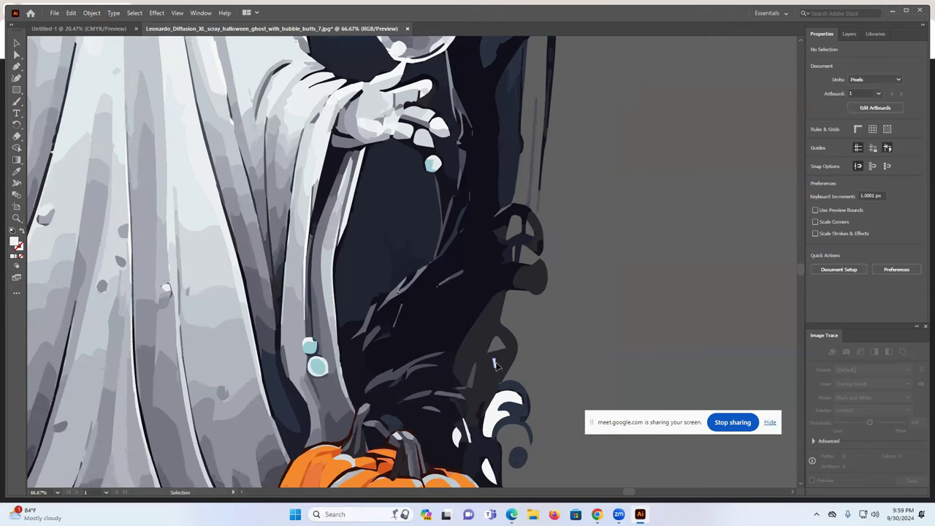
scroll(605, 357, "down", 2)
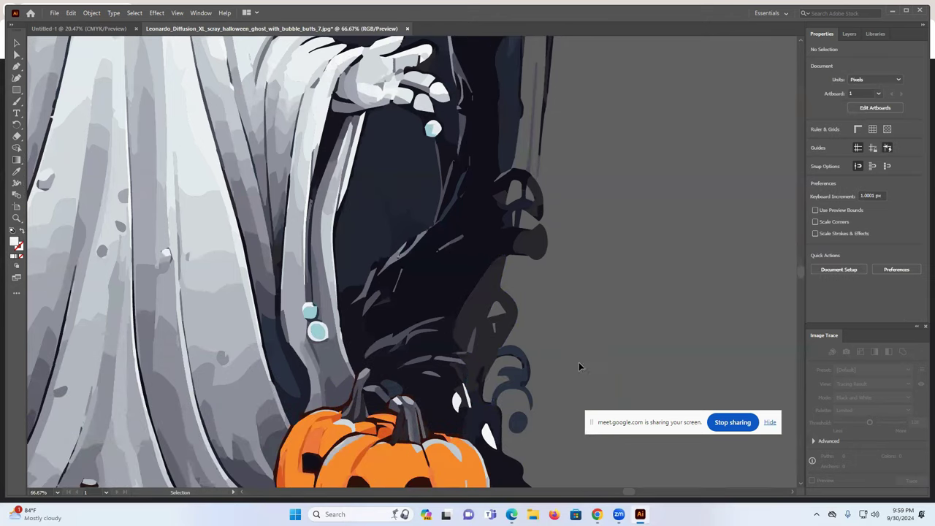
scroll(578, 363, "down", 1)
left_click(465, 365)
left_click(465, 366)
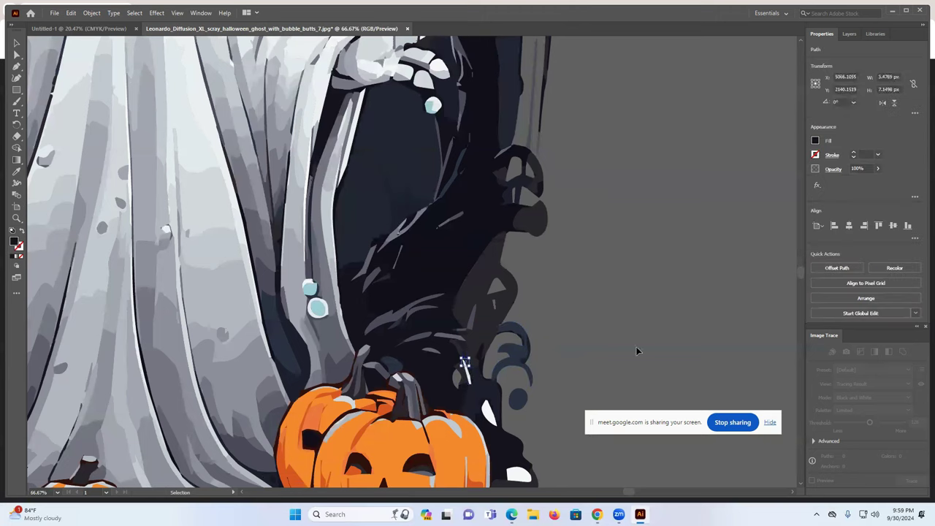
left_click(666, 335)
left_click(468, 374)
left_click(559, 374)
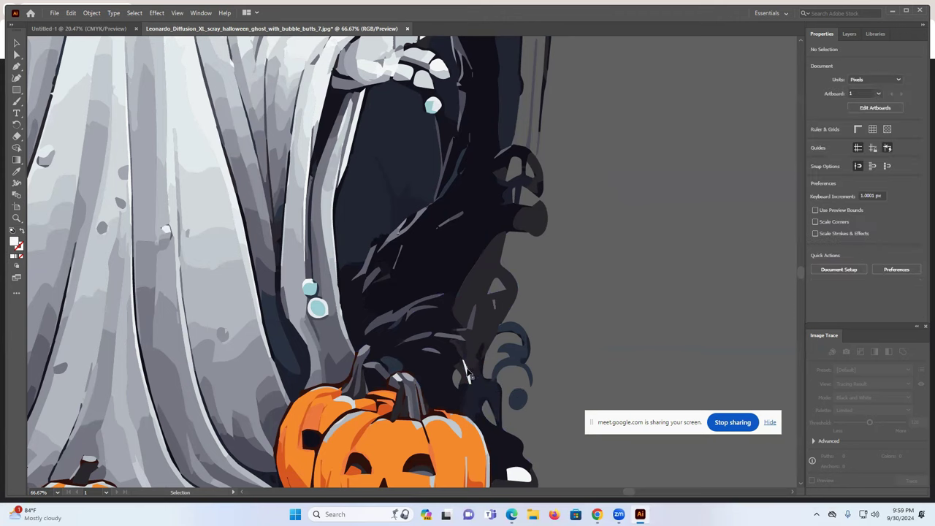
left_click(468, 374)
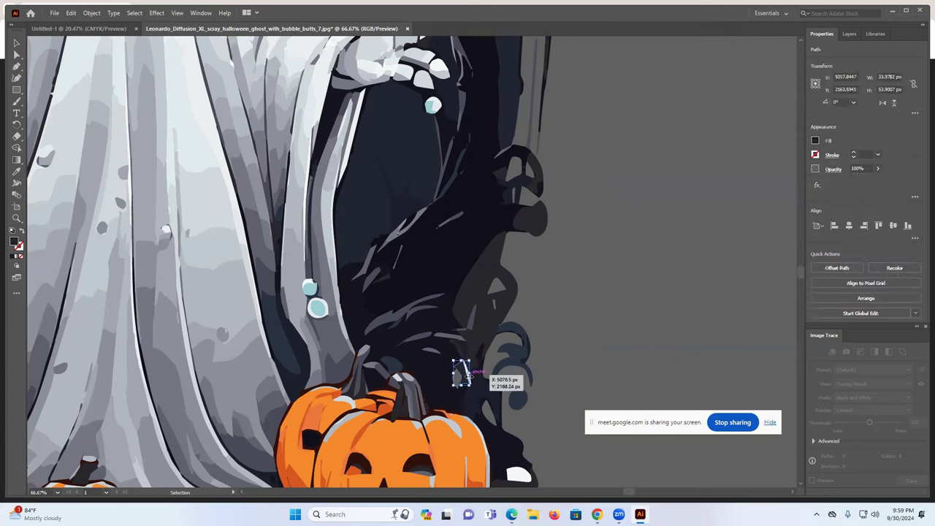
left_click(470, 376)
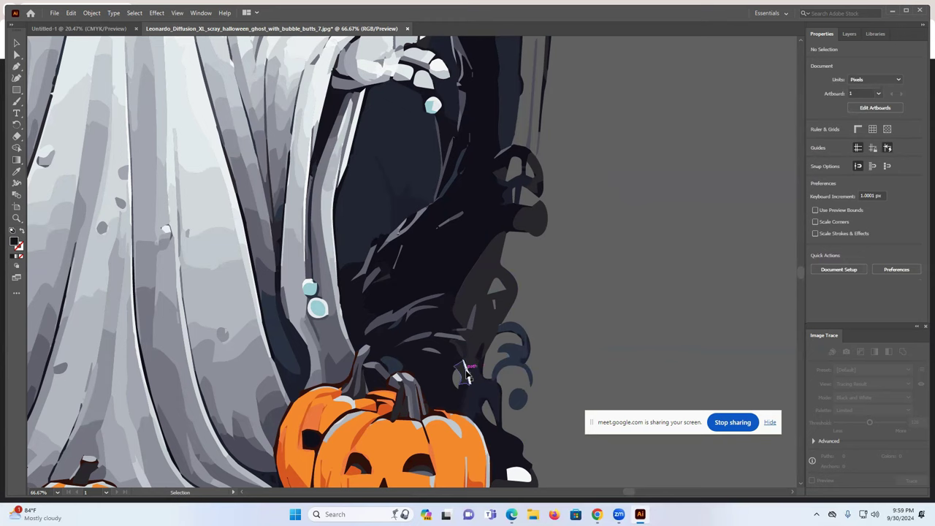
- Handle the stray white sliver near the pumpkins, then zoom out to view the whole artwork
scroll(468, 375, "up", 1, "alt")
scroll(468, 375, "up", 2, "alt")
left_click(469, 378)
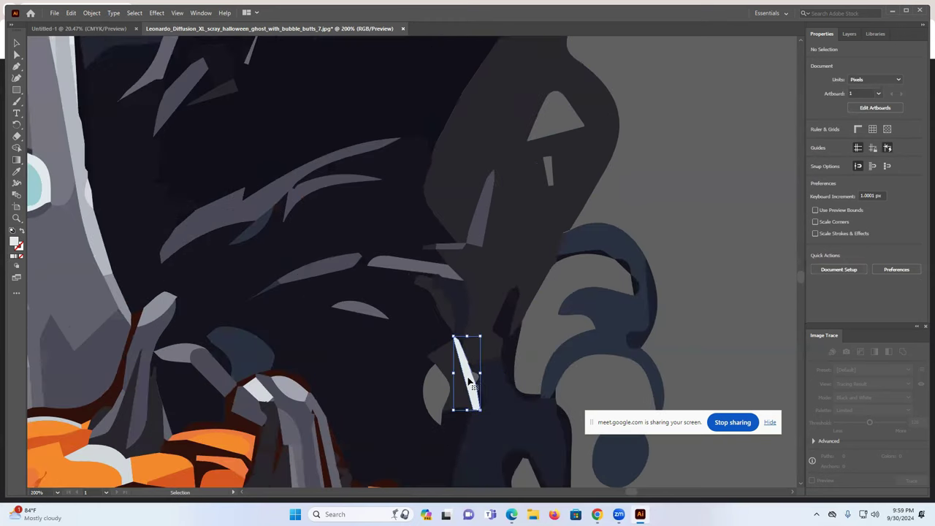
key("ctrl+shift+a")
scroll(583, 353, "down", 1)
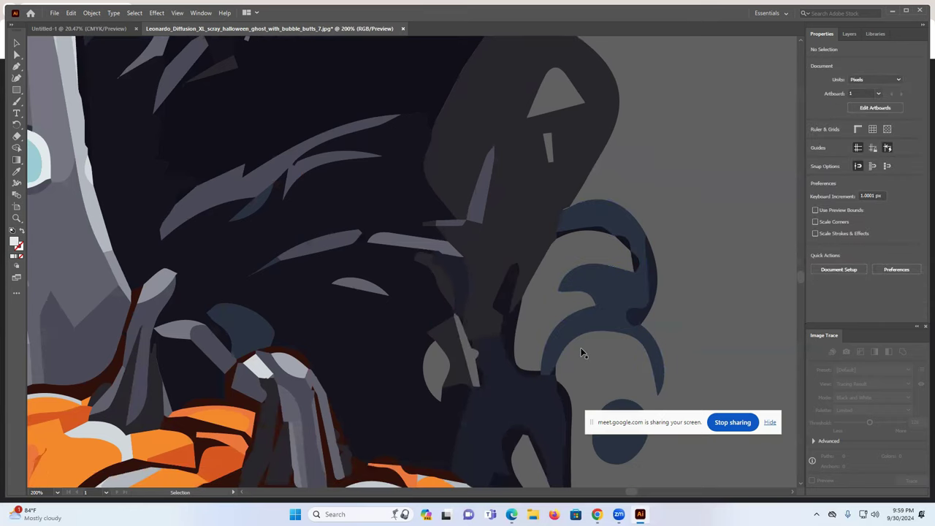
scroll(582, 353, "down", 3, "alt")
scroll(622, 301, "down", 3, "alt")
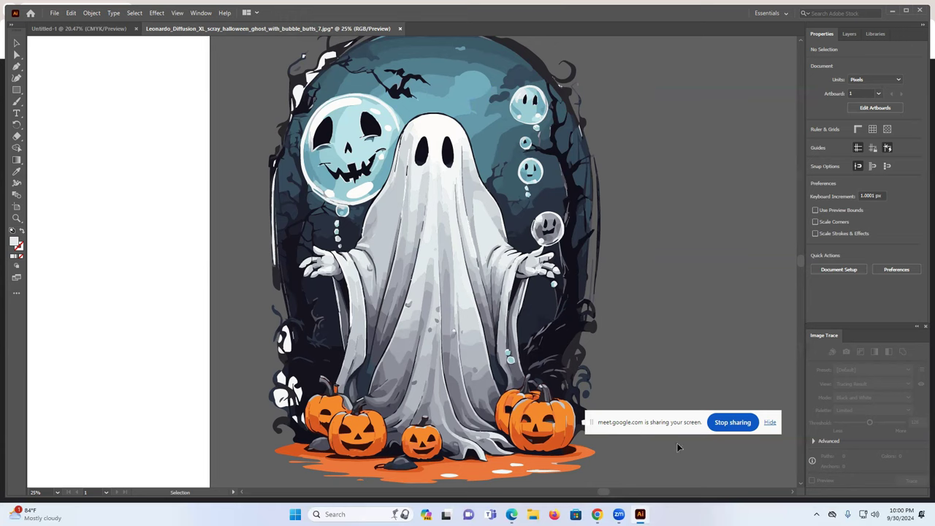
- Undo Clear to restore the jack-o'-lantern bubble, then switch to the Google Meet window
mouse_move(597, 513)
right_click(311, 83)
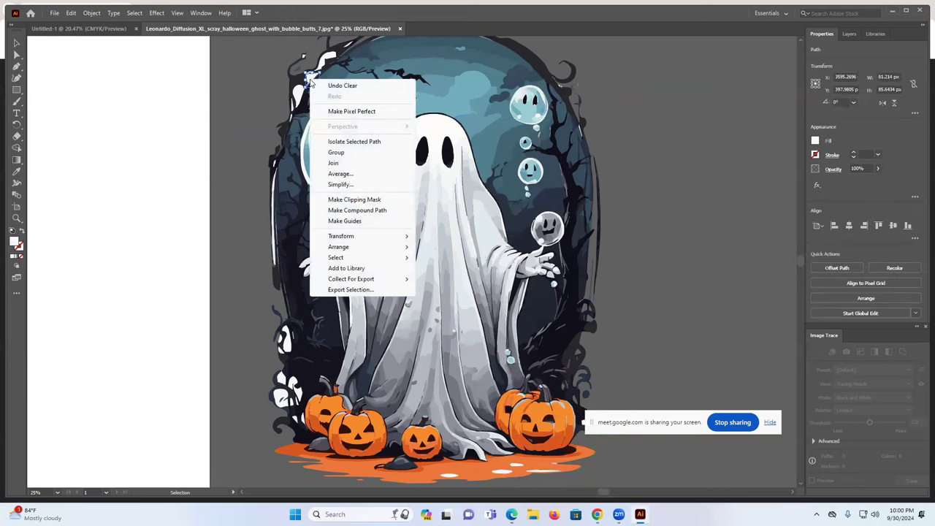
left_click(316, 86)
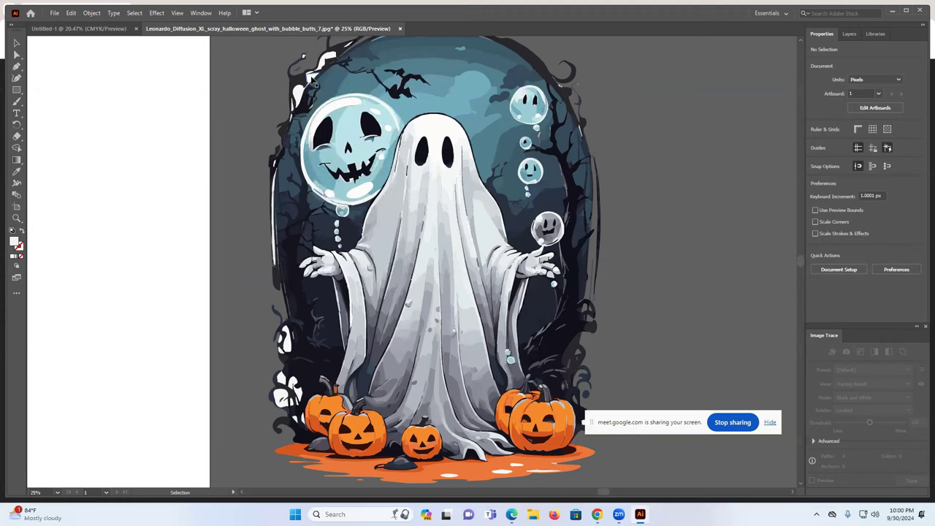
left_click(312, 80)
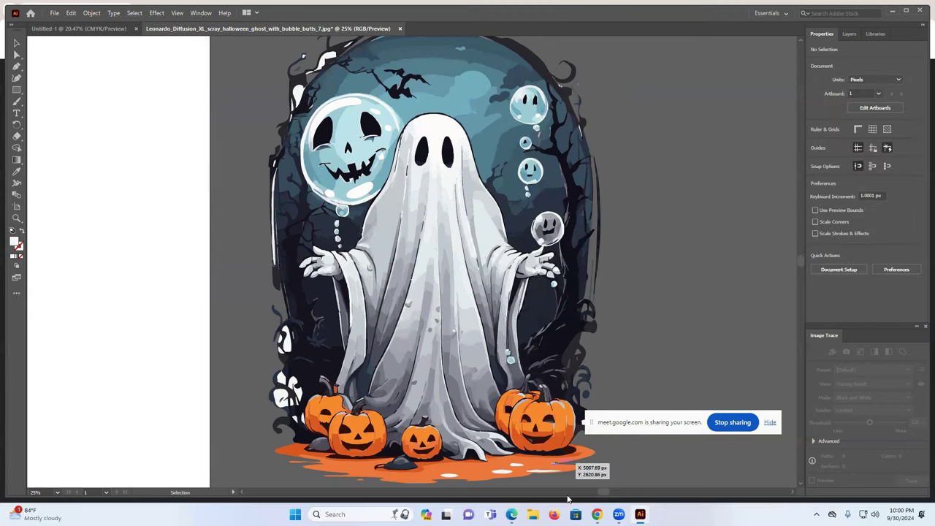
left_click(554, 484)
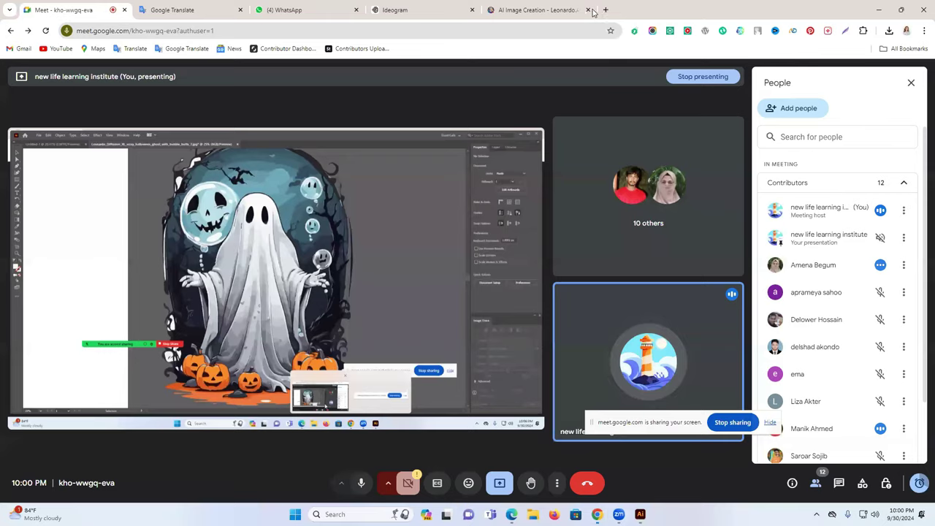
- Search Google Images for 'keyboard' and preview a laptop keyboard layout picture
left_click(605, 9)
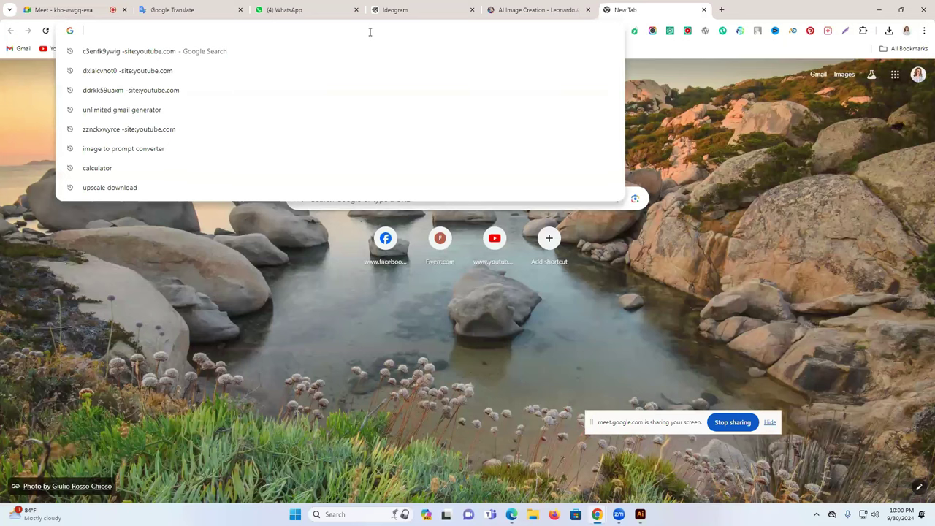
type("key")
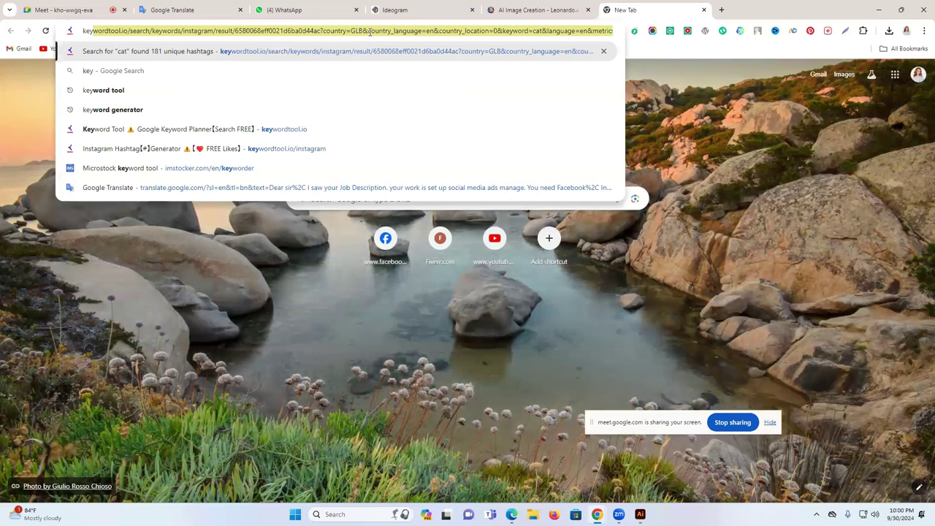
type("board")
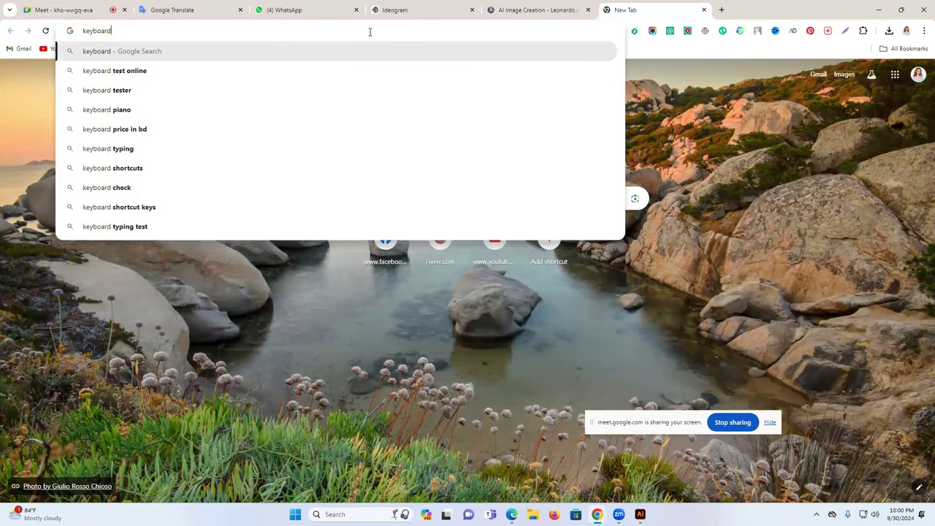
key("Return")
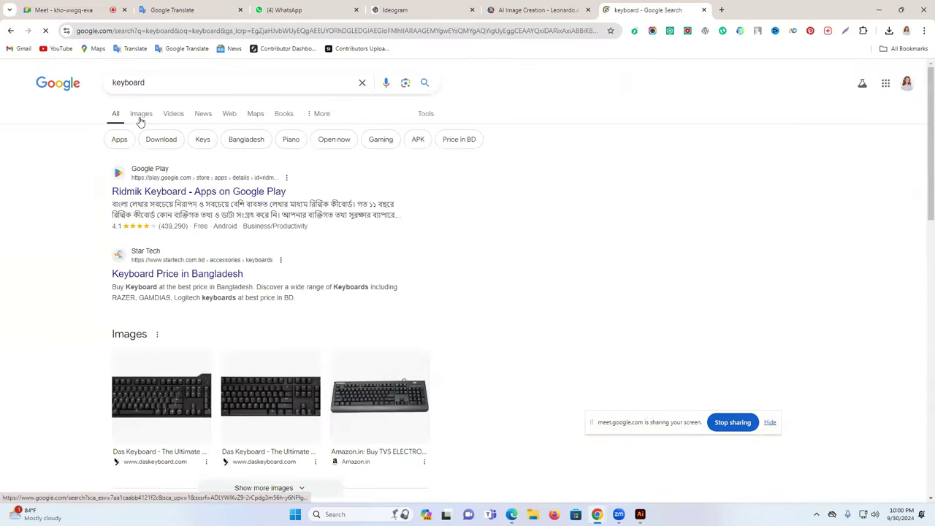
left_click(140, 115)
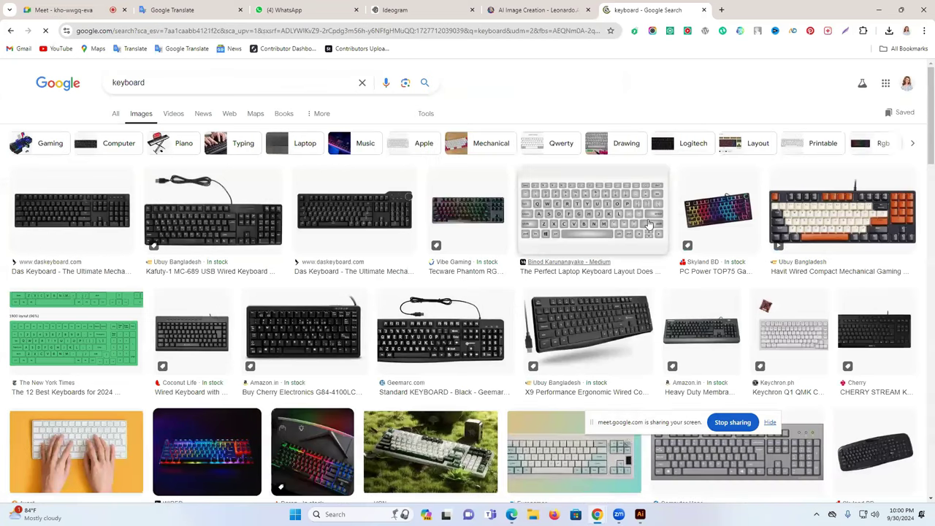
left_click(646, 224)
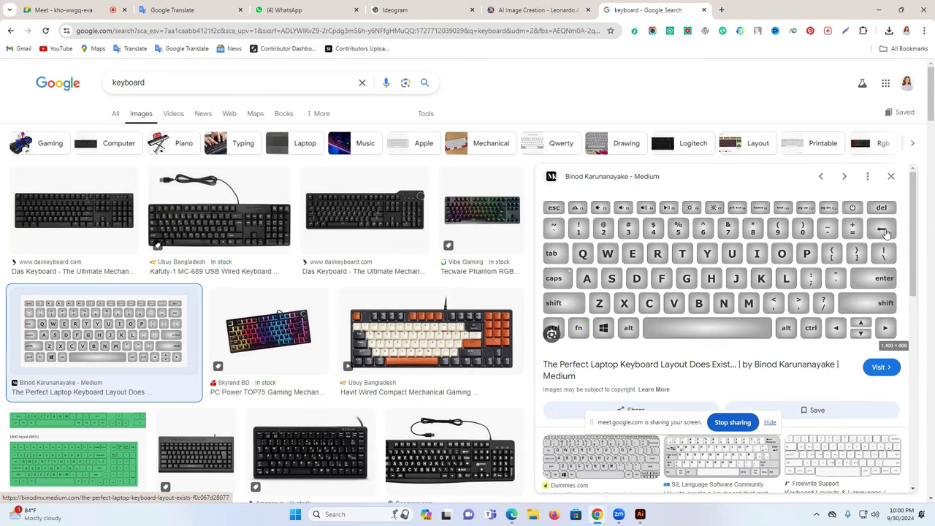
- Open and close the article behind the image, then switch back to Illustrator
left_click(884, 231)
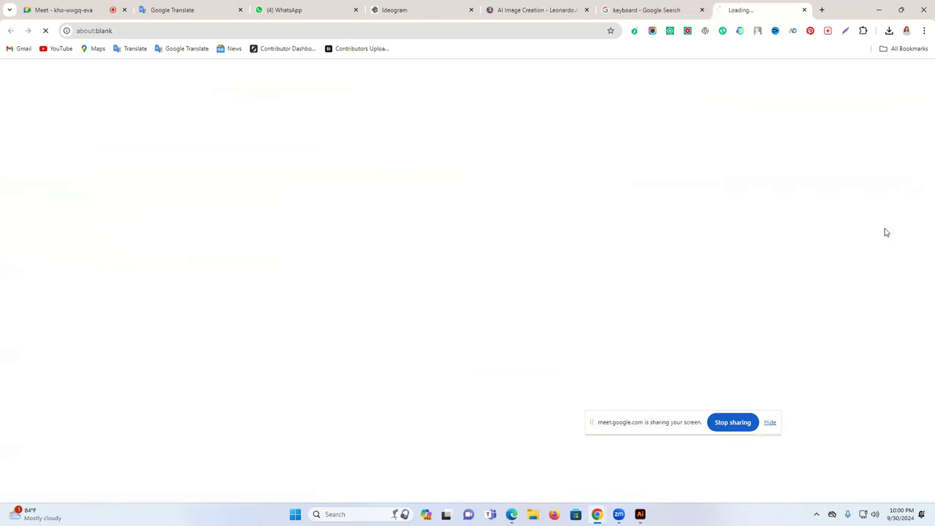
left_click(816, 9)
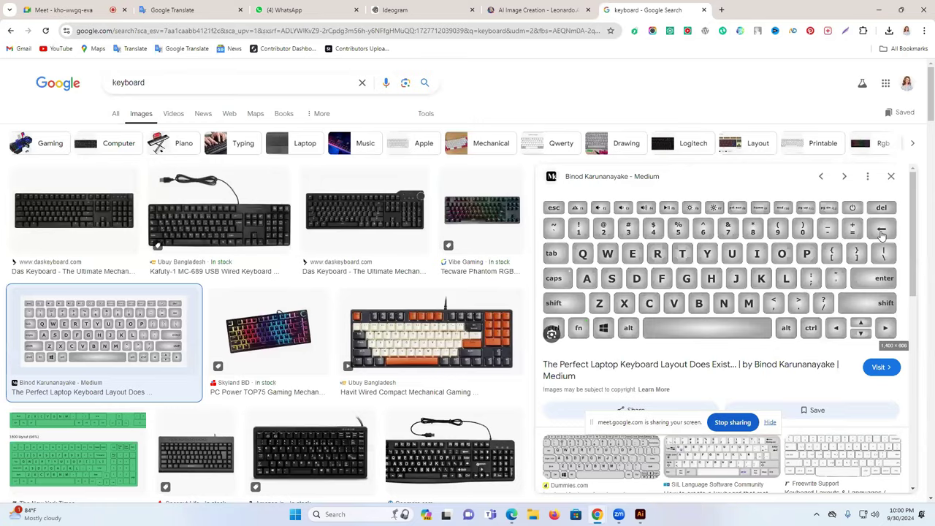
key("alt+Tab")
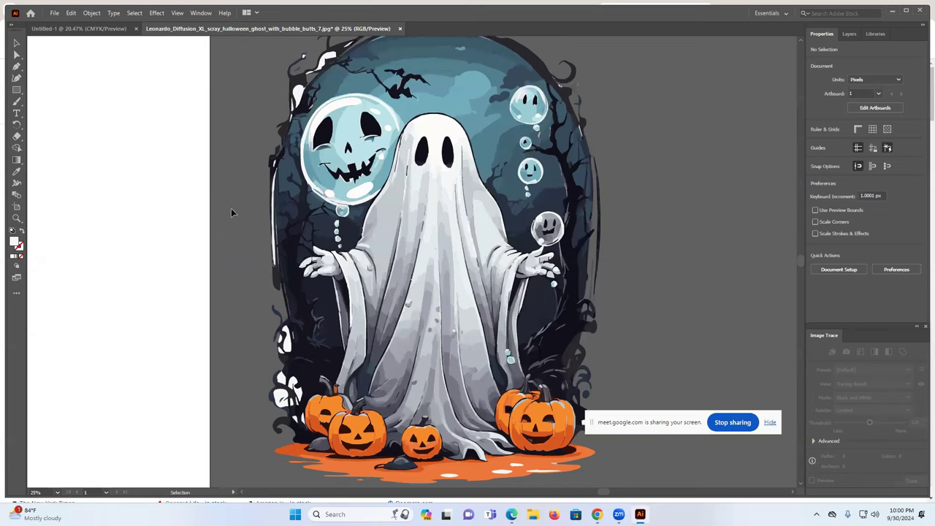
- Zoom in on the top-left branches and delete the white highlight shape at the top
scroll(284, 225, "up", 4)
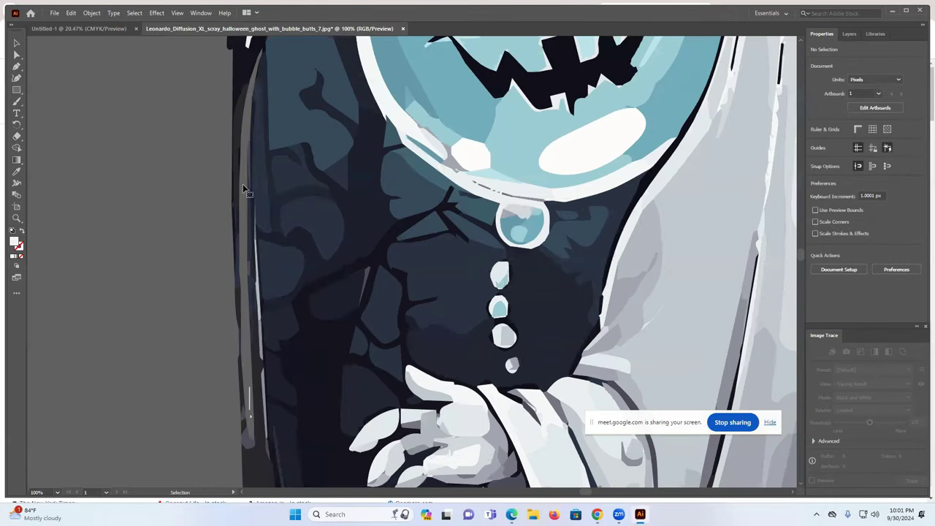
scroll(245, 146, "up", 2)
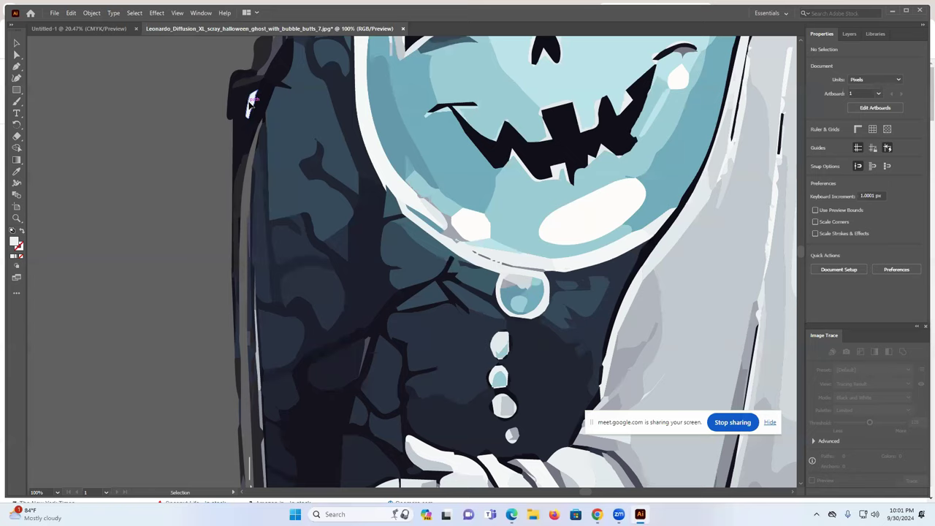
scroll(285, 121, "up", 5)
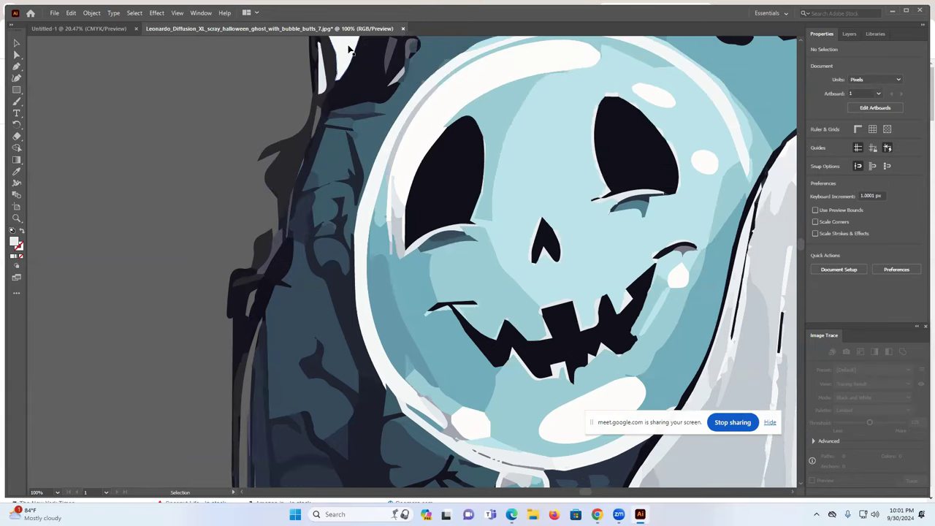
scroll(367, 209, "up", 3)
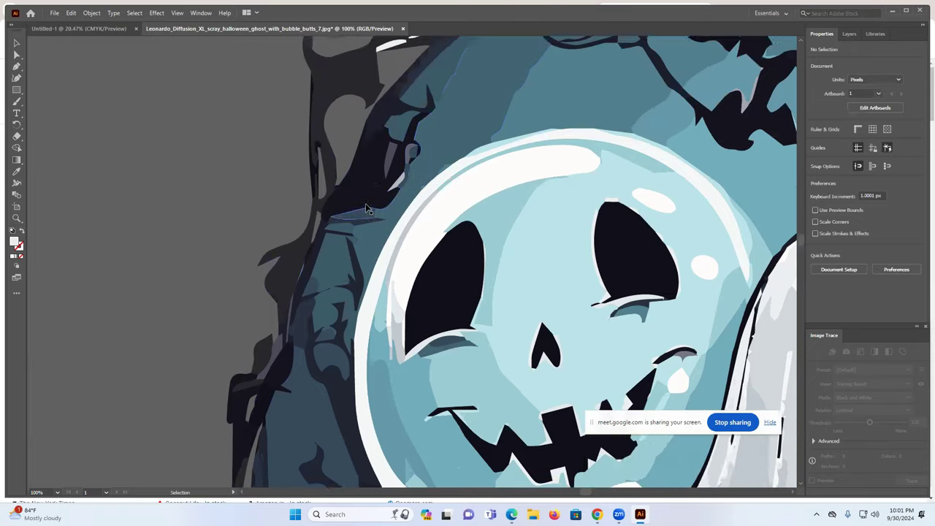
scroll(368, 210, "up", 2)
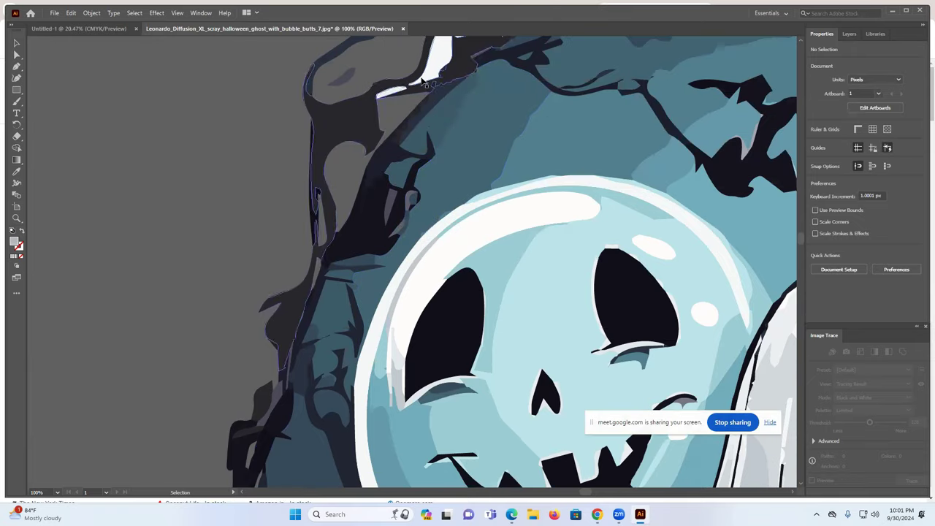
left_click(421, 81)
key("Delete")
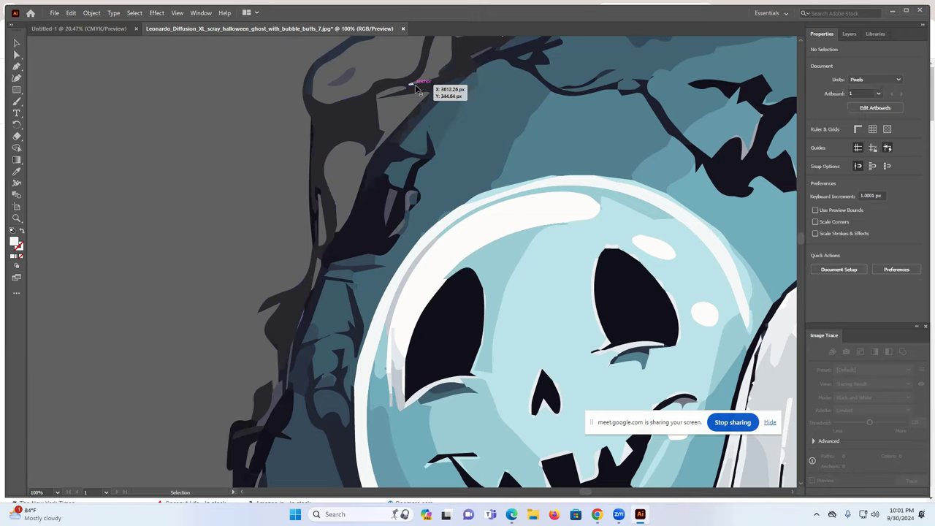
- Delete the three small white slivers on the dark branches, then zoom back out
scroll(553, 142, "up", 4)
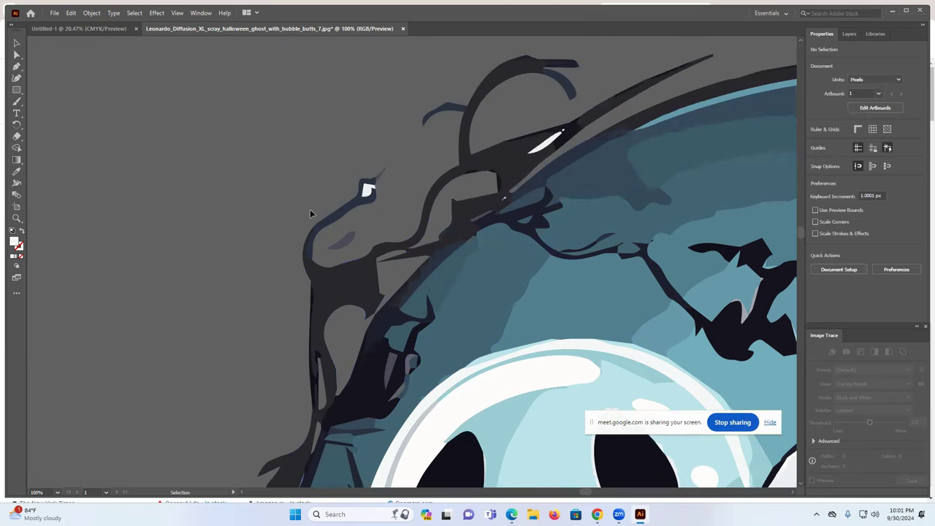
left_click(367, 190)
key("Delete")
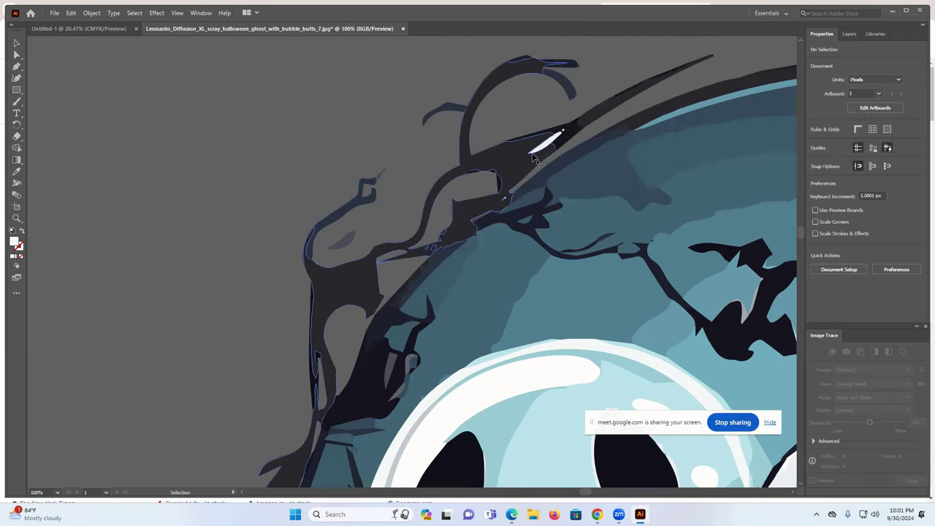
left_click(552, 141)
key("Delete")
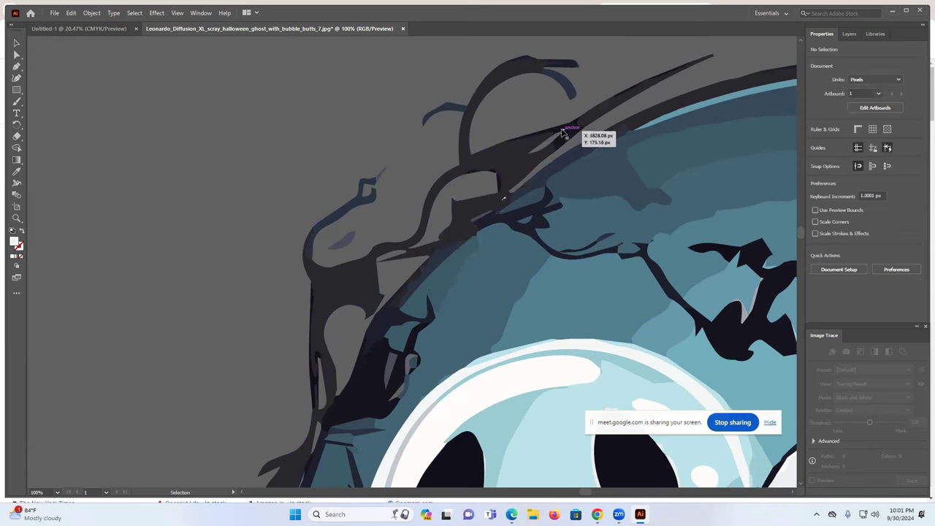
left_click(564, 131)
key("Delete")
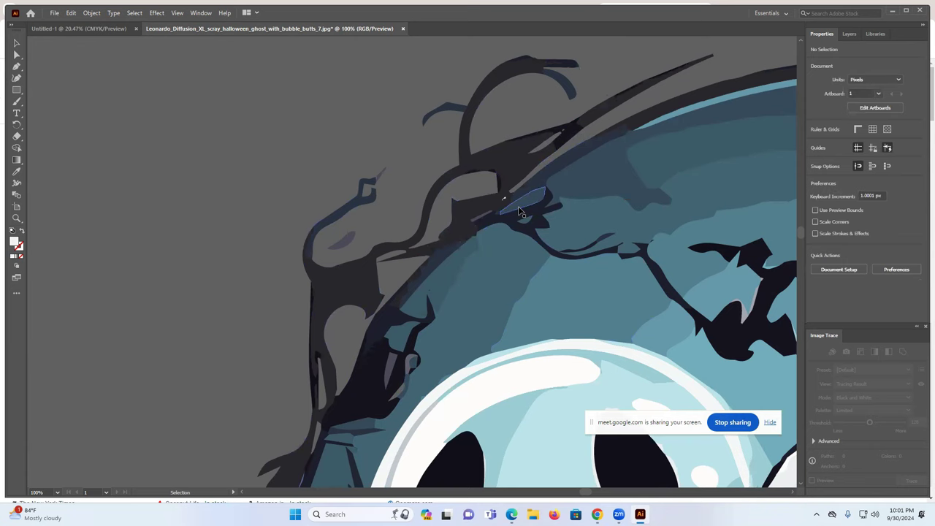
key("ctrl+minus")
key("ctrl+minus")
key("ctrl+minus")
key("ctrl+minus")
key("ctrl+minus")
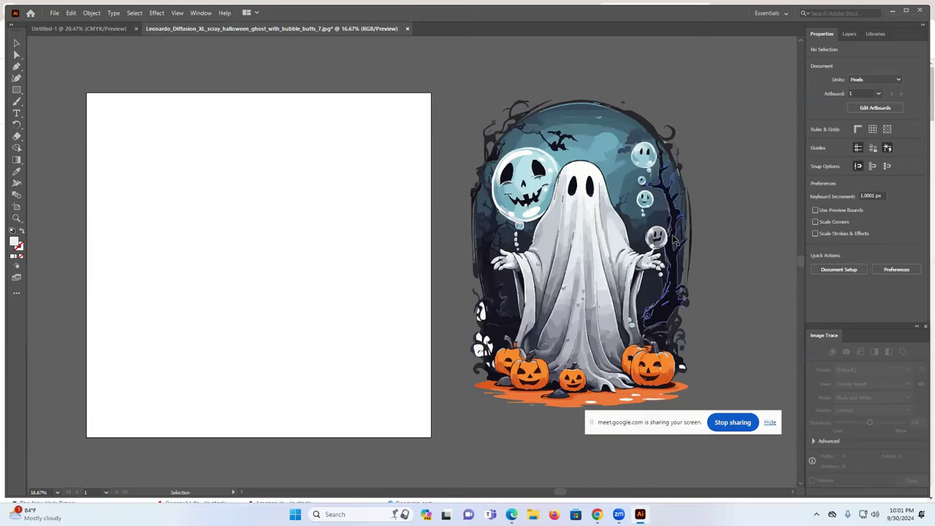
- Zoom in and delete the four stray white pieces near the top-left of the artwork
key("ctrl+plus")
key("ctrl+plus")
key("ctrl+plus")
key("ctrl+plus")
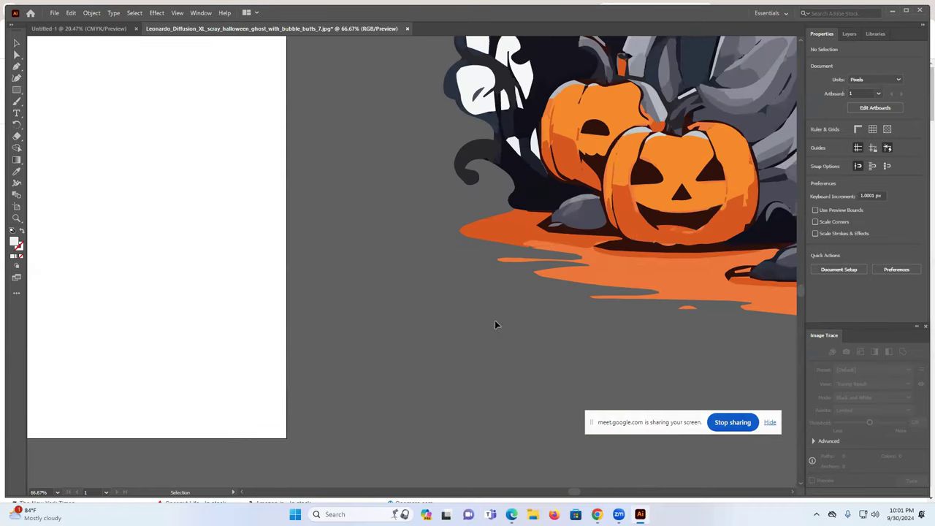
left_click(504, 77)
key("Delete")
left_click(542, 66)
key("Delete")
left_click(511, 73)
key("Delete")
left_click(504, 88)
key("Delete")
- Delete the white pieces beside the pumpkin and at the artwork's edge
left_click(520, 106)
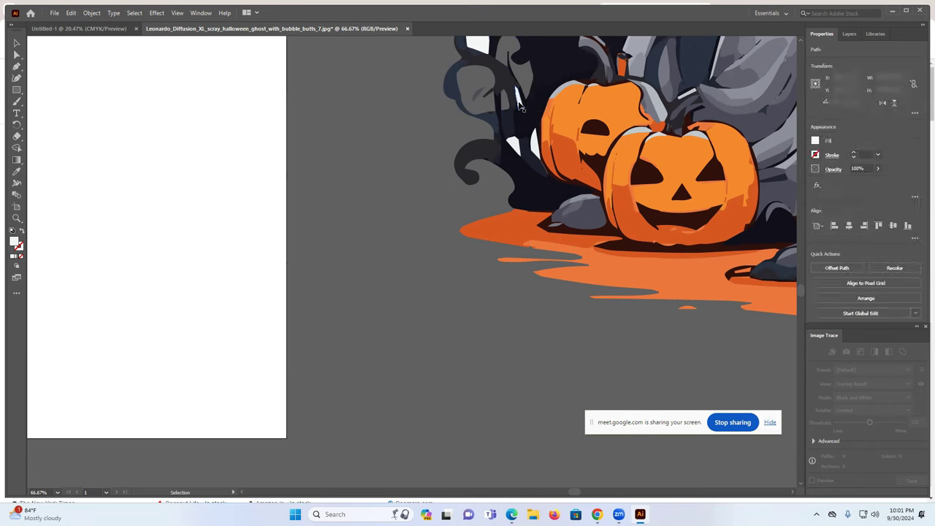
left_click_drag(512, 88, 545, 138)
key("Delete")
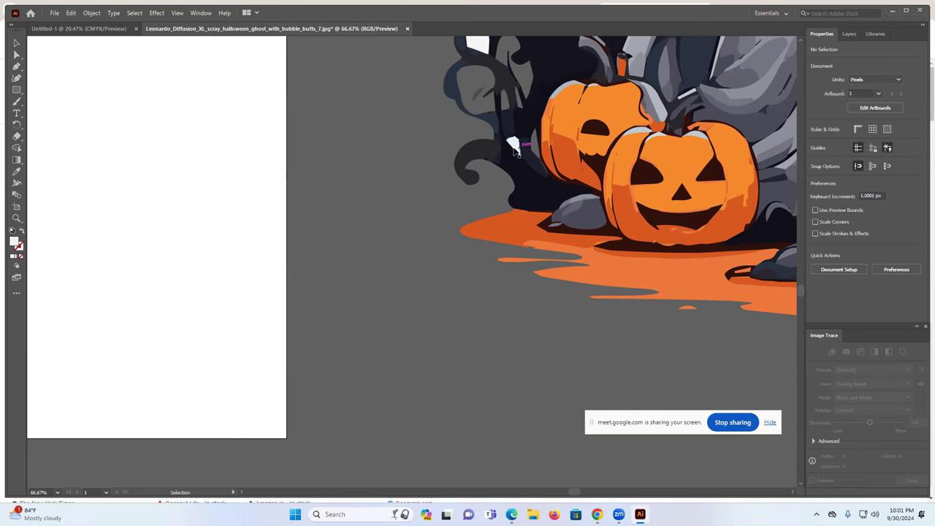
left_click(513, 146)
scroll(489, 100, "up", 2)
key("Delete")
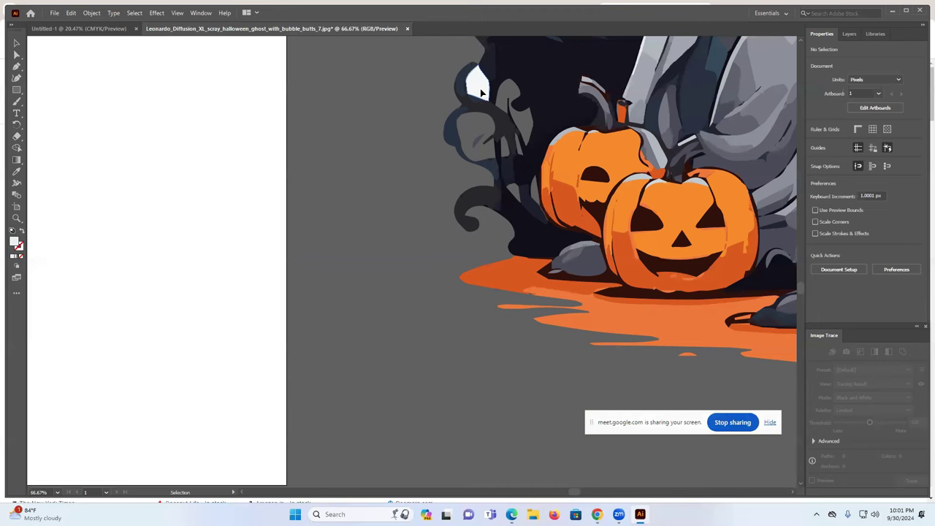
left_click(480, 92)
key("Delete")
- Delete the large eye-shaped white fragment, its two small neighbours, and a bluish-white sliver
scroll(471, 371, "down", 1)
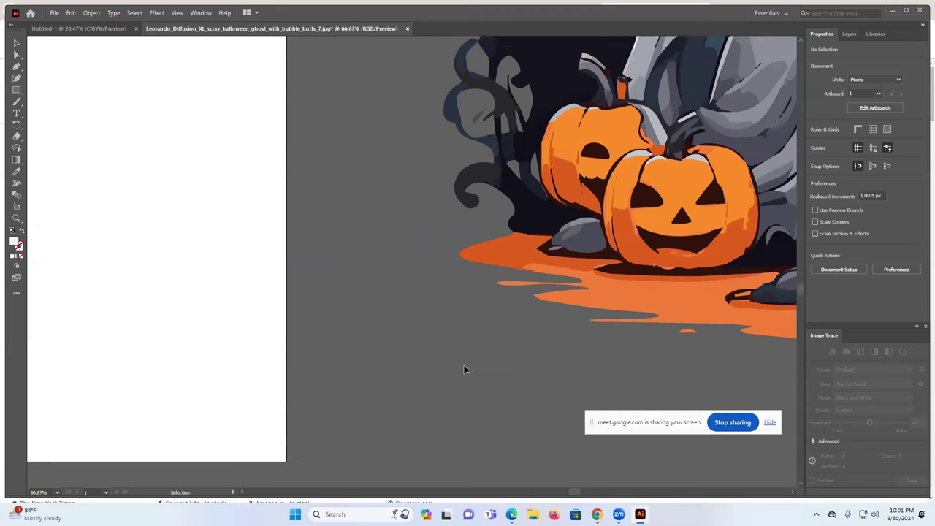
scroll(586, 328, "down", 2)
scroll(542, 227, "up", 8)
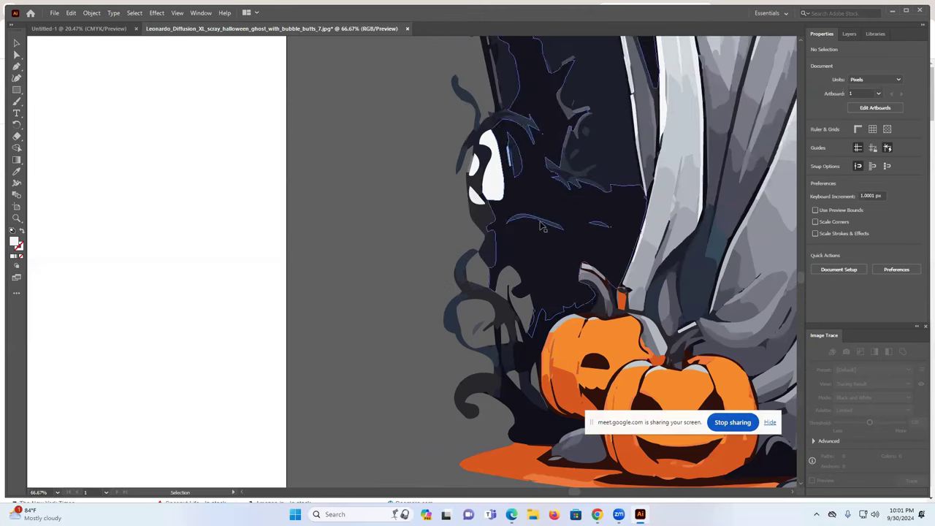
left_click(490, 164)
key("Delete")
left_click(477, 168)
key("Delete")
left_click(477, 193)
key("Delete")
left_click(509, 155)
key("Delete")
- Delete the white sliver near the pumpkins and the three white ovals in the orange puddle
scroll(406, 183, "down", 2)
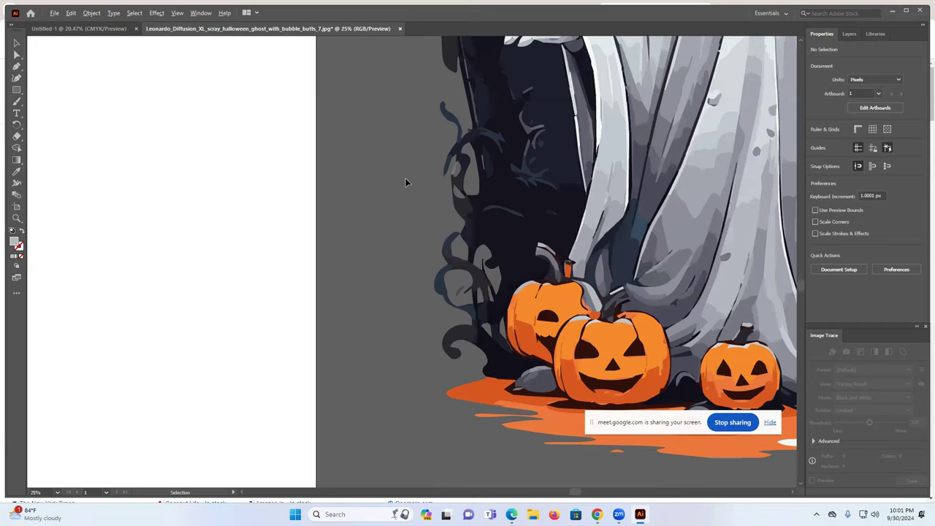
scroll(749, 327, "up", 1)
scroll(732, 323, "up", 1)
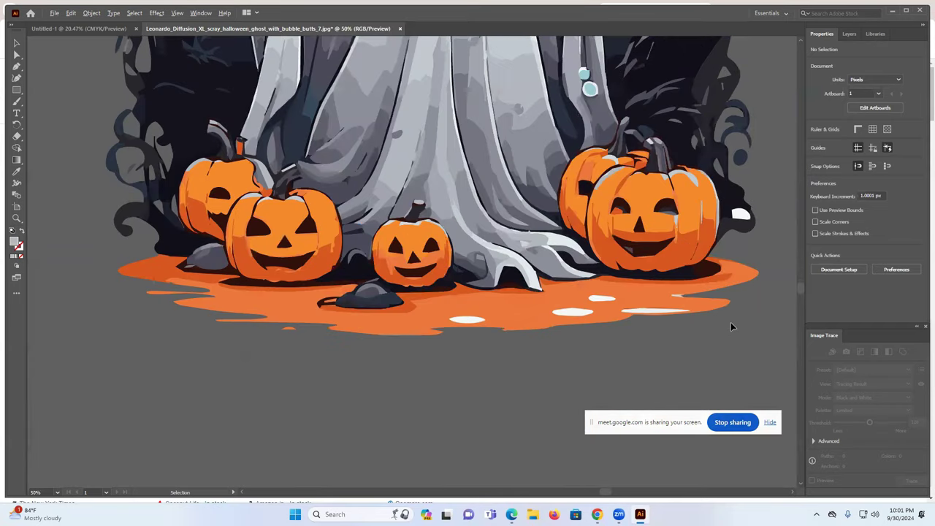
scroll(576, 301, "up", 2)
left_click(577, 302)
key("Delete")
left_click(478, 274)
key("Delete")
left_click(435, 301)
key("Delete")
left_click(205, 316)
key("Delete")
- Delete the white shape at the upper right, then select the whole traced ghost artwork
scroll(737, 269, "up", 1)
left_click(757, 131)
key("Delete")
scroll(765, 219, "up", 9)
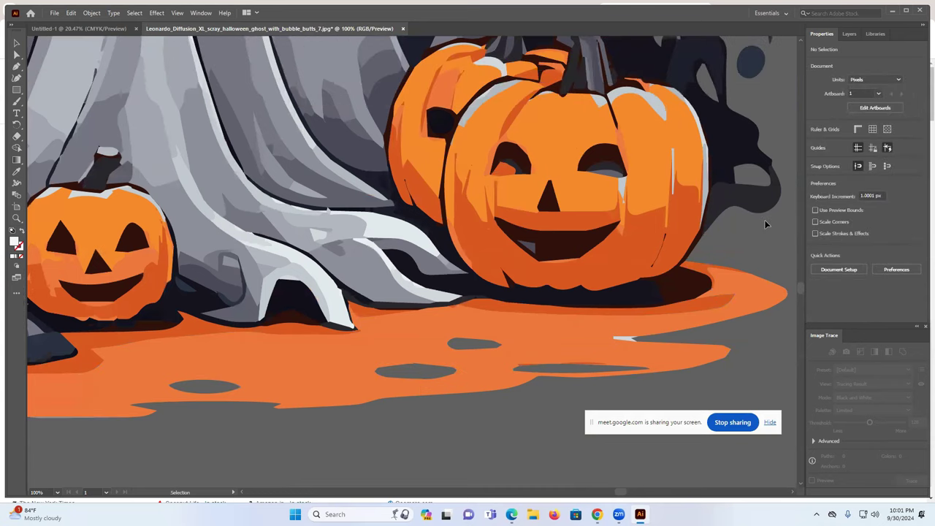
scroll(746, 247, "up", 8)
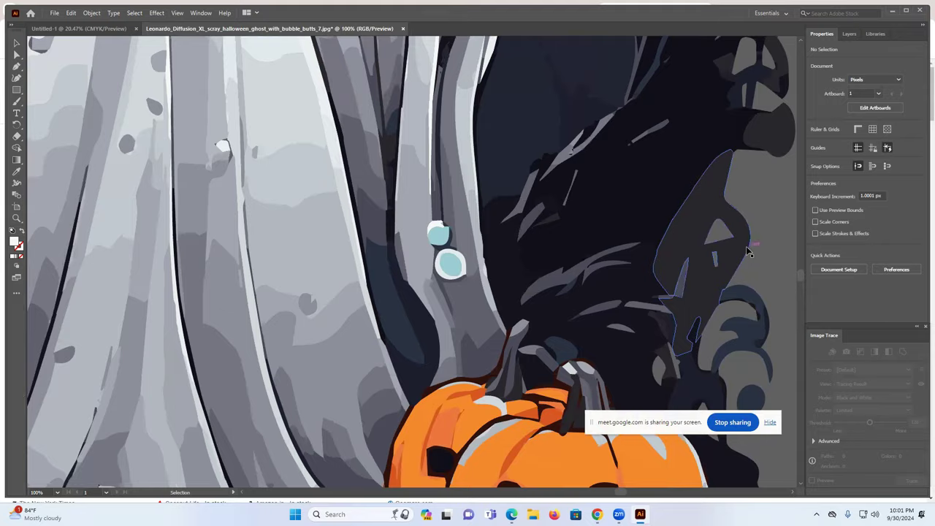
scroll(746, 255, "up", 8)
scroll(746, 256, "up", 8)
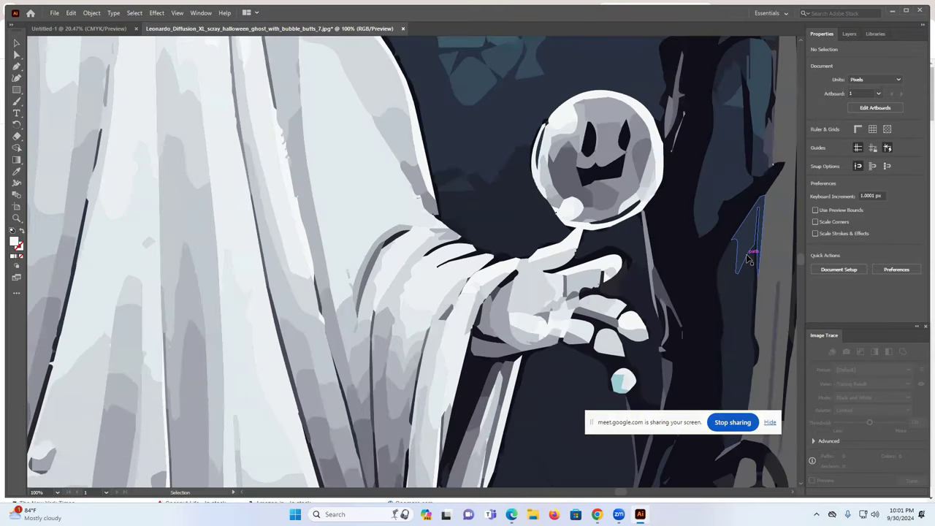
scroll(747, 257, "down", 3, "alt")
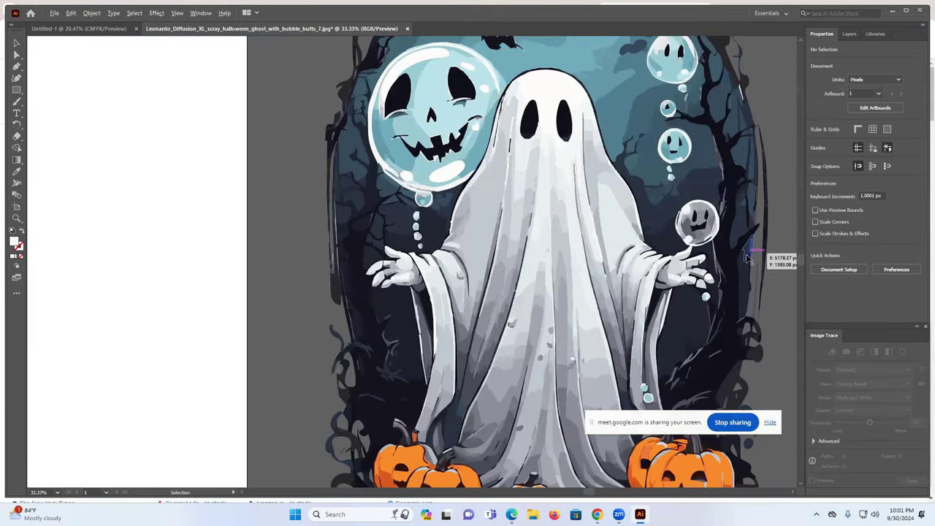
scroll(749, 257, "down", 3, "alt")
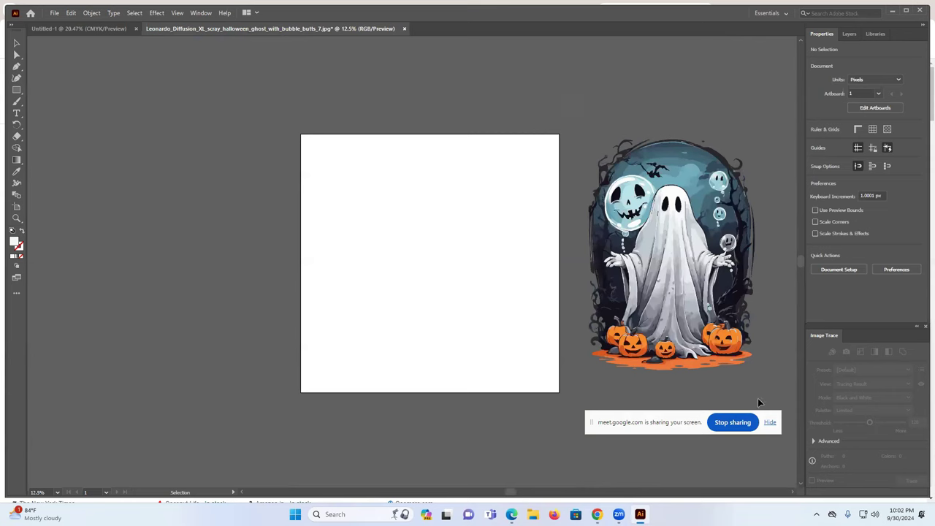
left_click(652, 299)
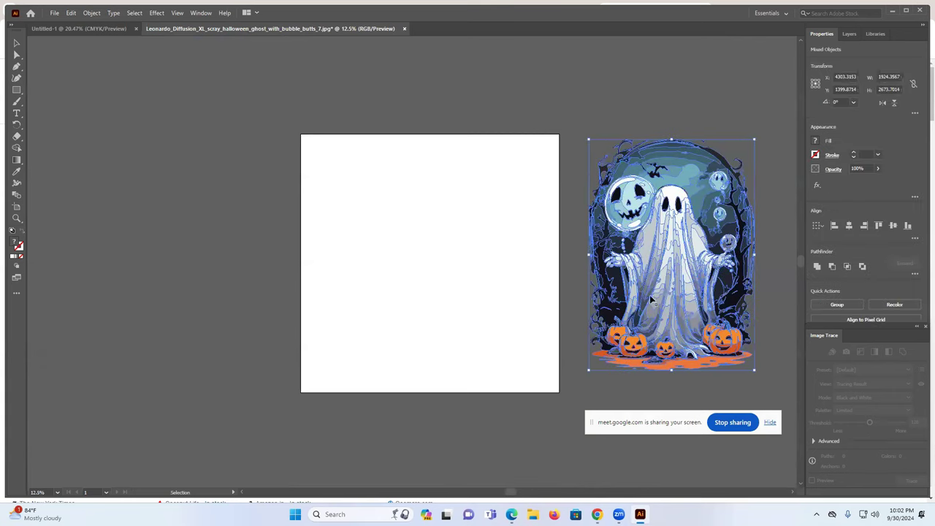
- Group the ghost artwork, move it onto the artboard, and center it horizontally and vertically
left_click(828, 307)
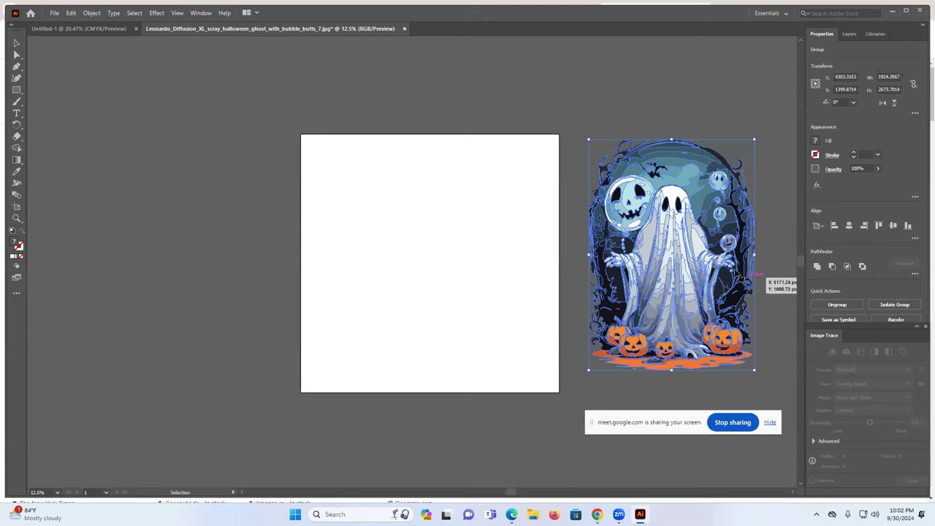
left_click(702, 57)
left_click_drag(655, 184, 478, 248)
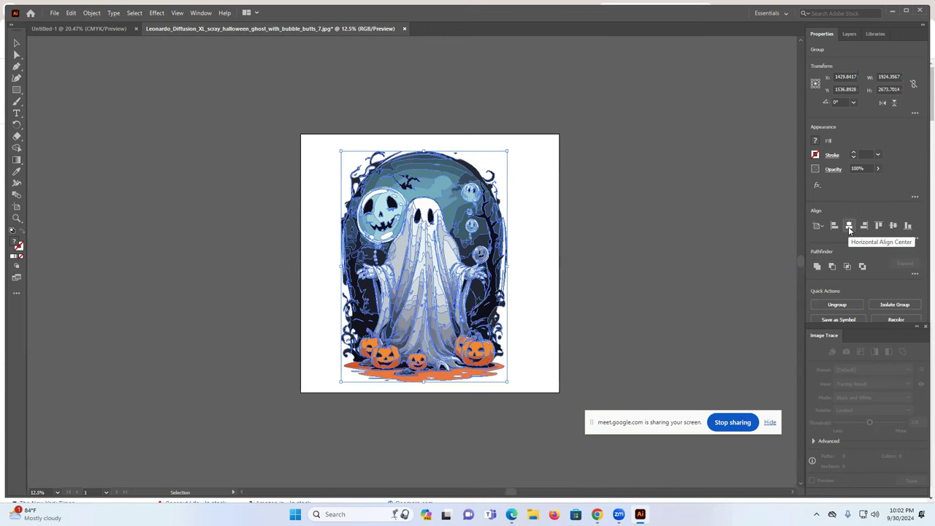
left_click(849, 227)
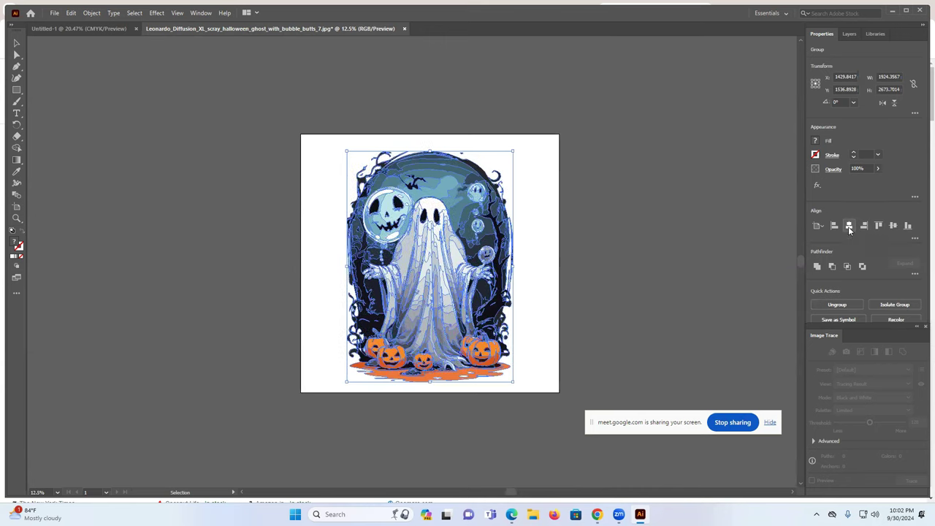
left_click(892, 226)
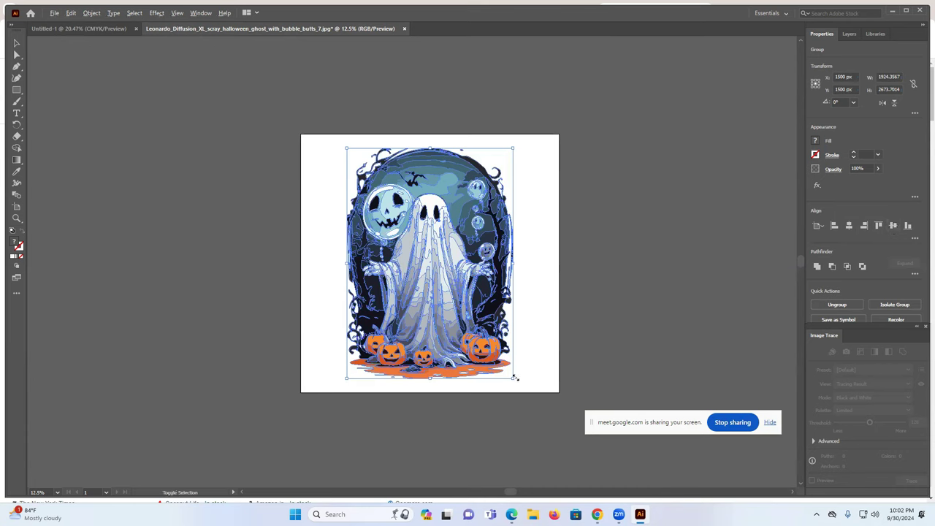
- Enlarge the ghost artwork to about 2108 × 2928 px to fill the artboard
left_click_drag(515, 378, 526, 391)
left_click(648, 285)
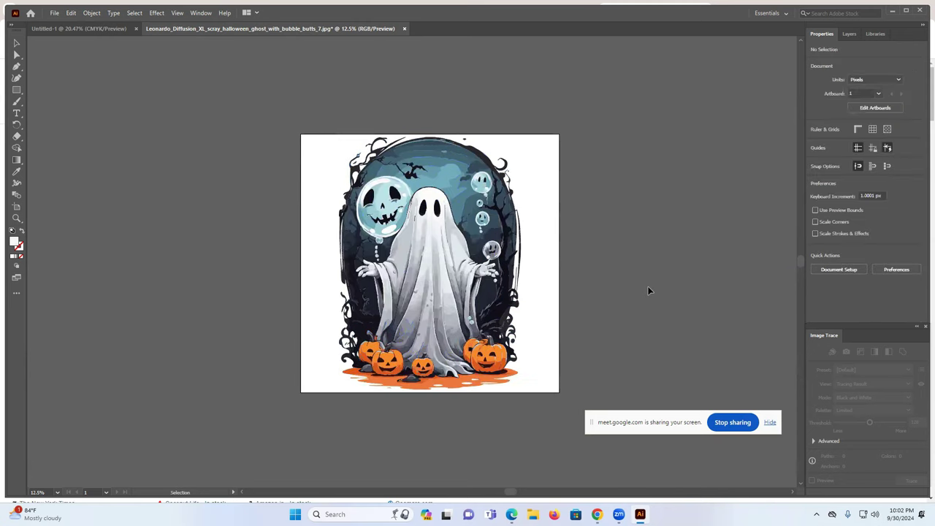
left_click(540, 241)
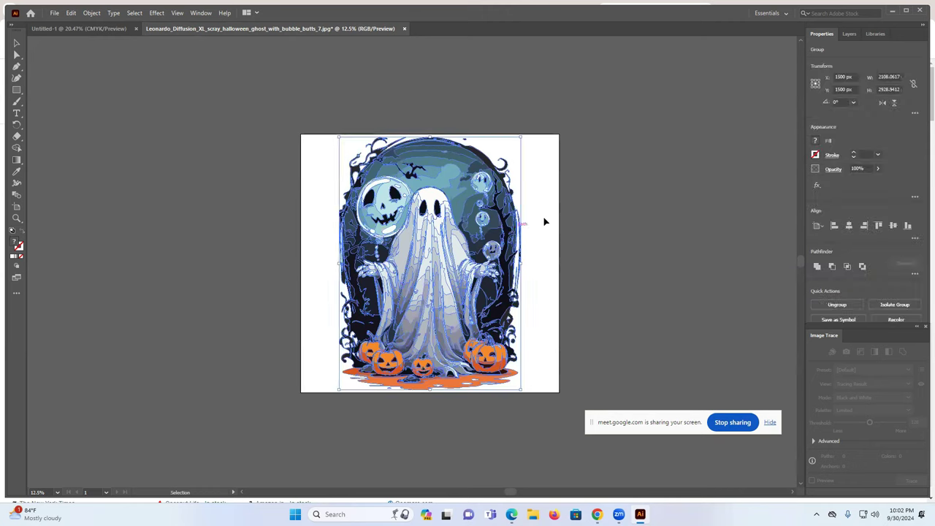
left_click(611, 205)
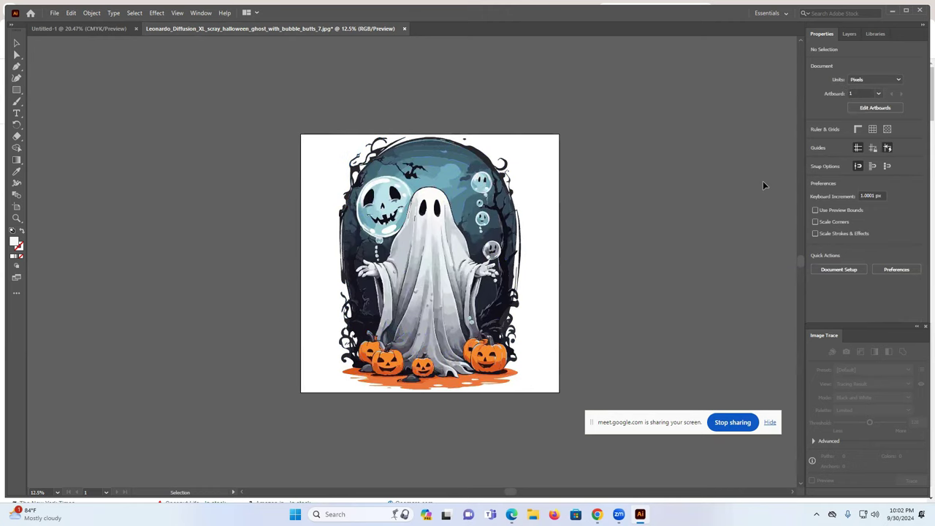
- Export the artwork via Export As as a PNG file into Downloads
left_click(54, 13)
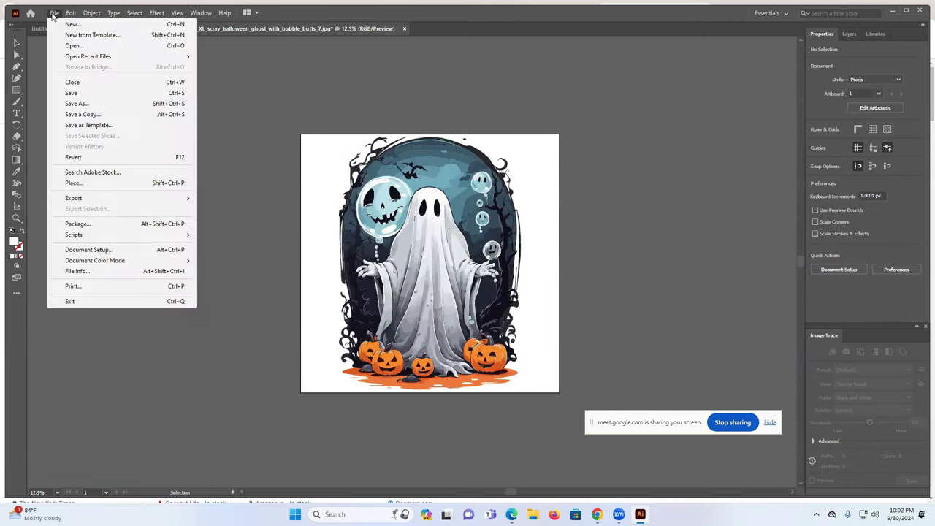
mouse_move(95, 203)
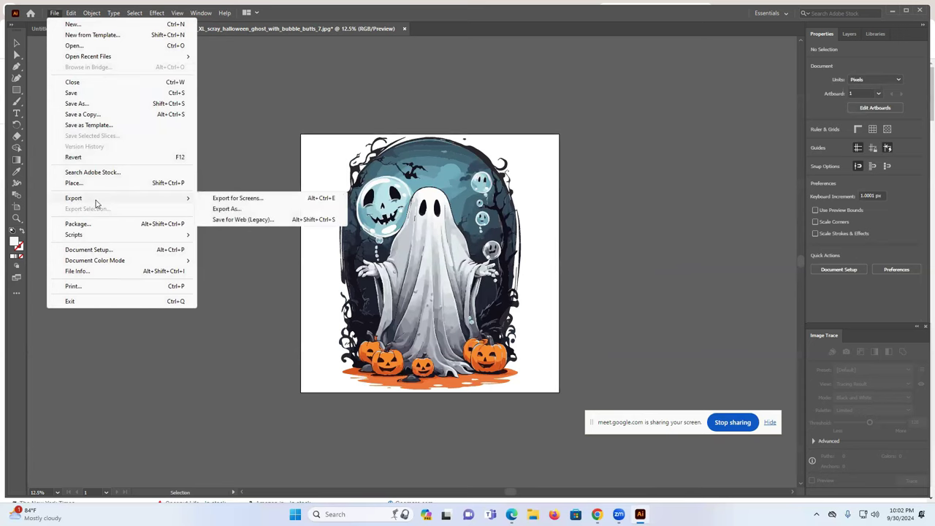
left_click(228, 209)
left_click(108, 231)
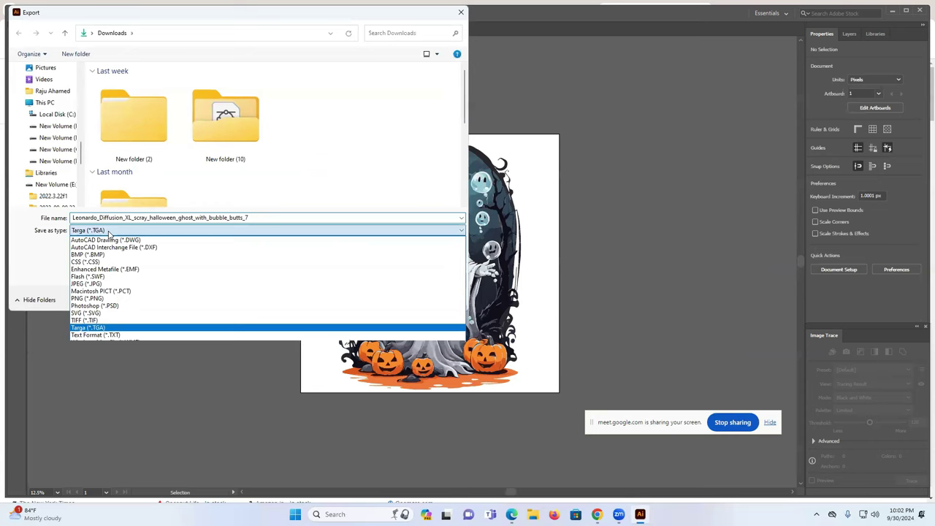
left_click(108, 300)
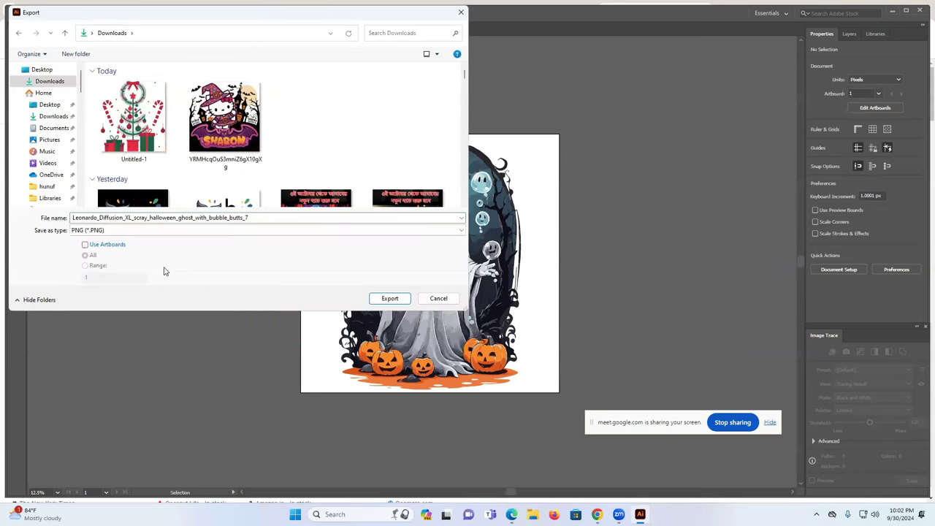
left_click(387, 299)
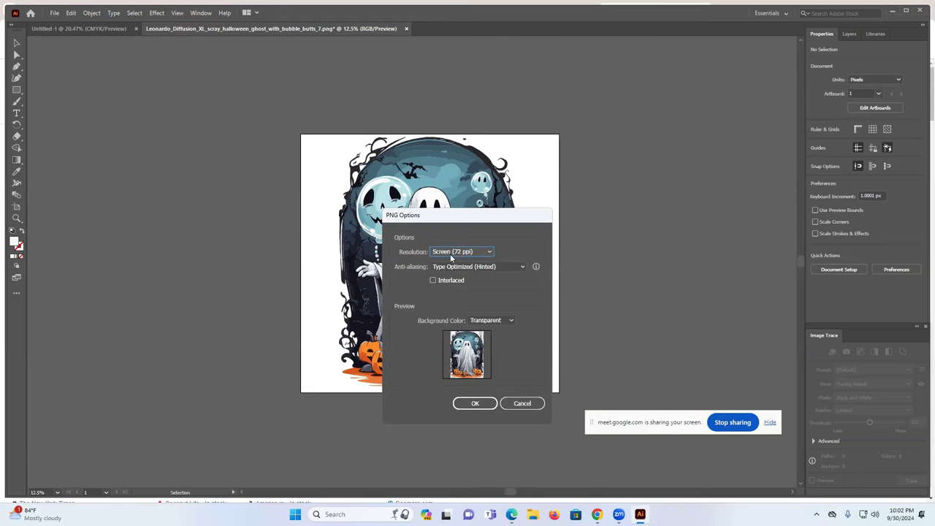
- Confirm the PNG options with Screen (72 ppi) resolution and a transparent background
left_click(457, 252)
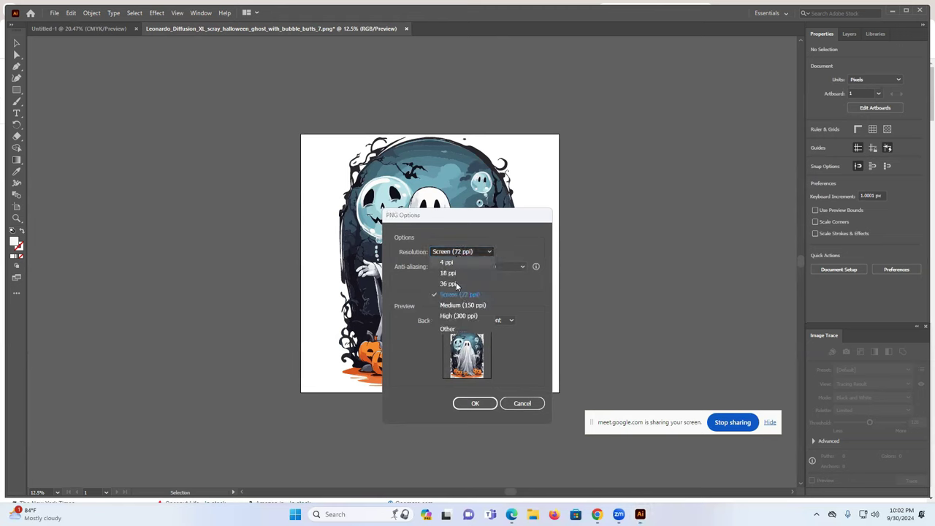
left_click(518, 225)
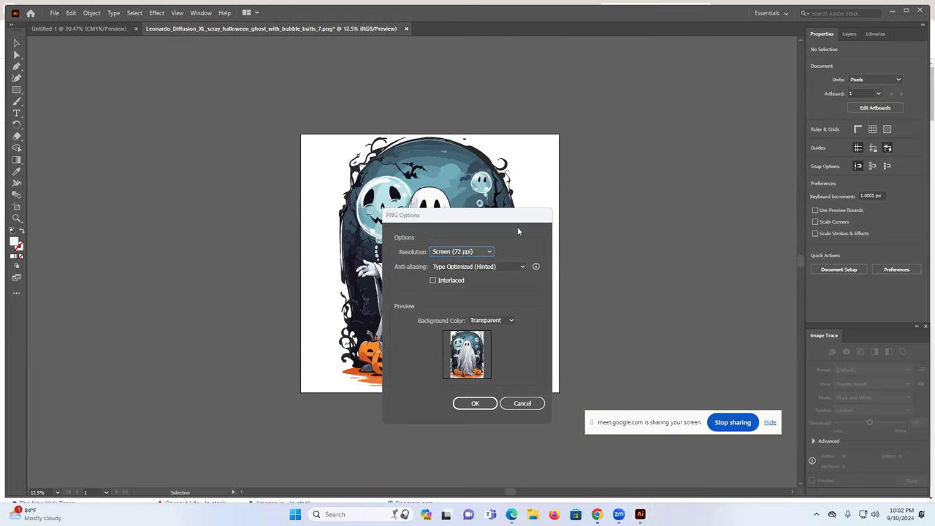
left_click(474, 403)
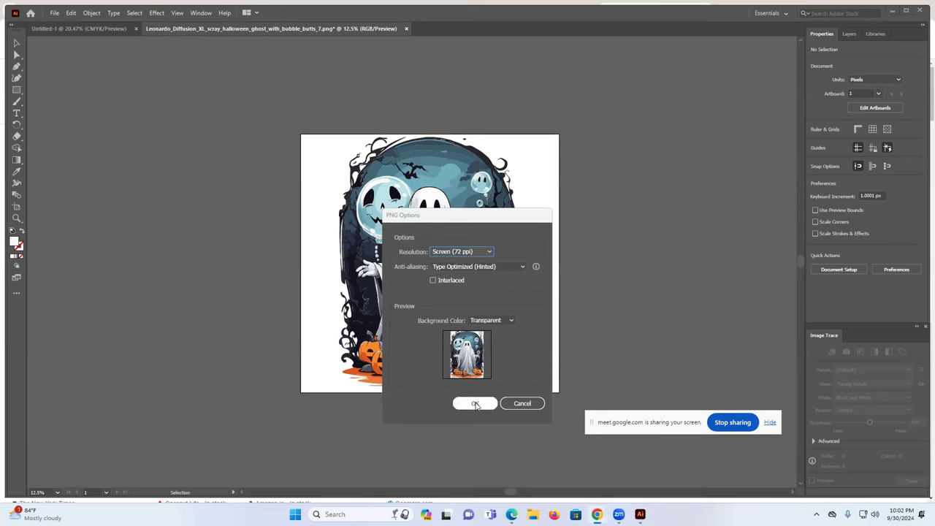
left_click(475, 403)
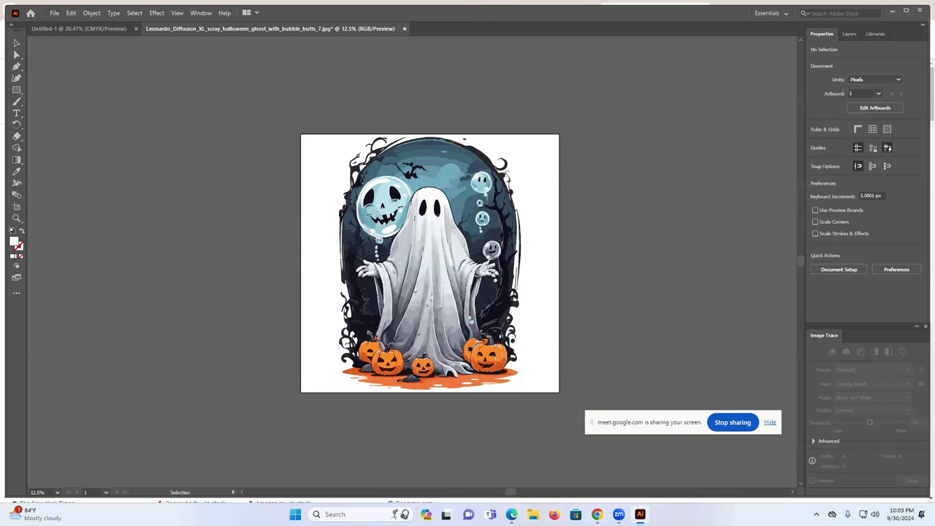
- Open the exported ghost PNG from Downloads in Photos, view it, and close it
left_click(533, 515)
left_click(259, 112)
double_click(260, 112)
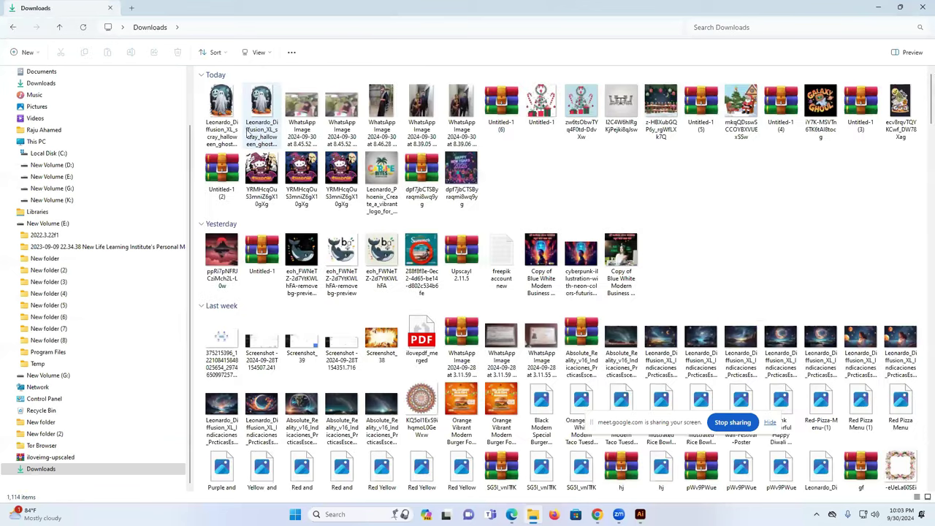
double_click(220, 107)
scroll(474, 167, "up", 5)
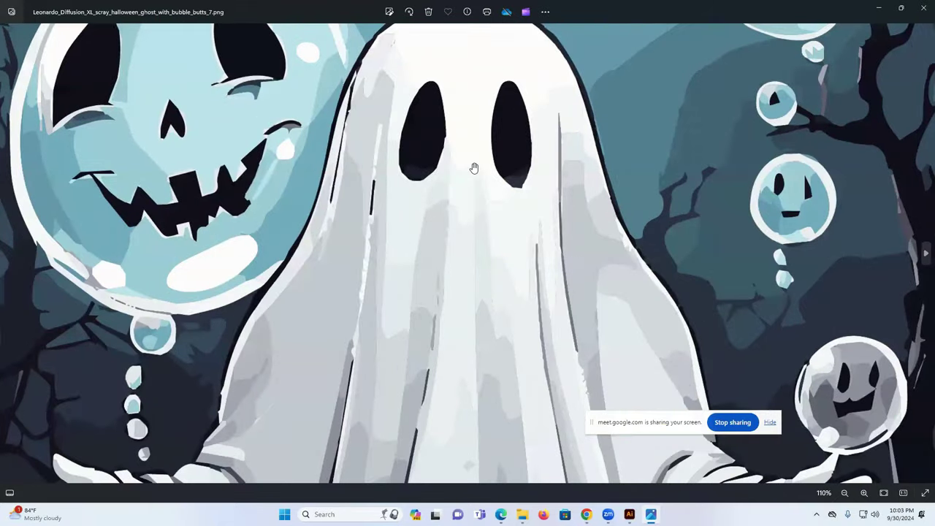
scroll(474, 167, "down", 5)
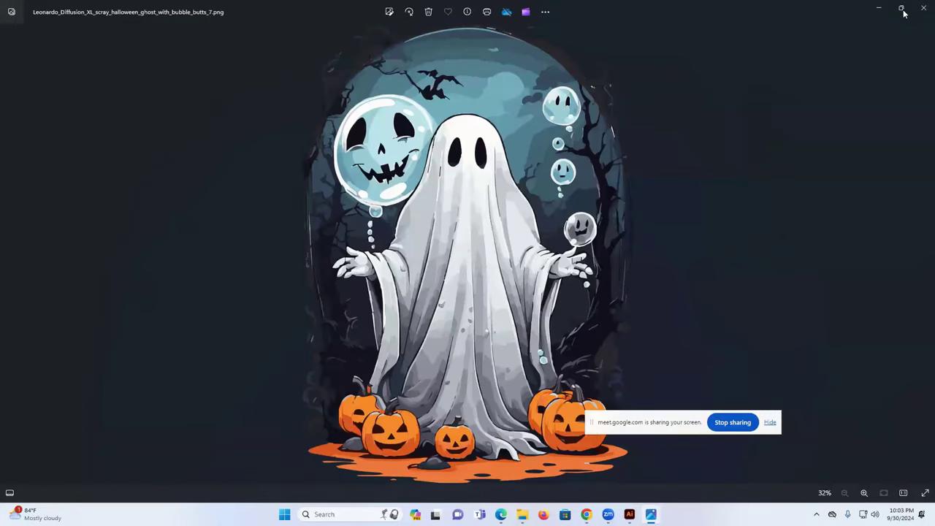
left_click(924, 8)
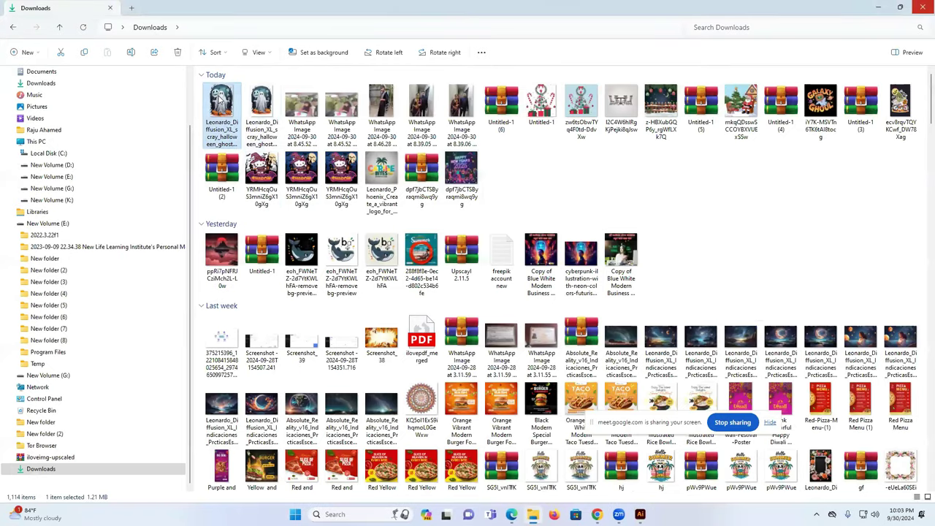
- Compress the ghost PNG into a ZIP file in Downloads, keeping the default name
right_click(219, 101)
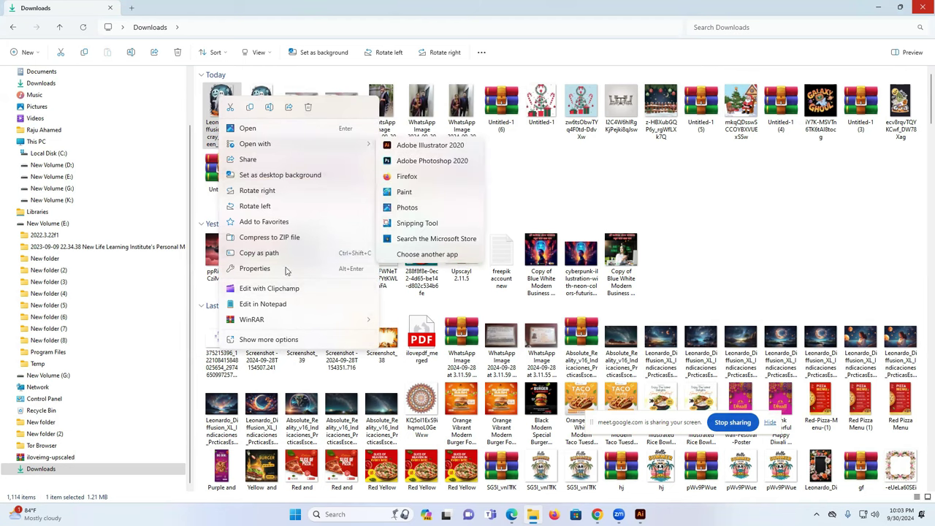
left_click(283, 340)
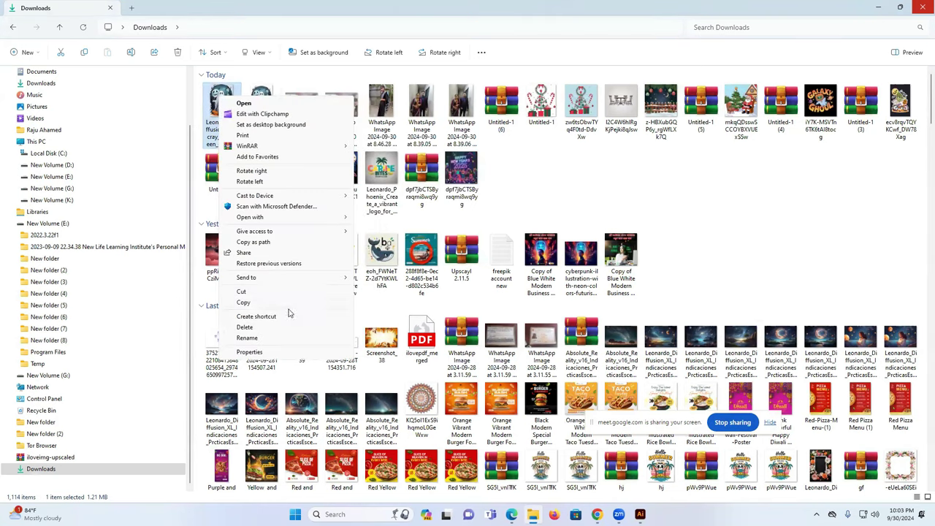
mouse_move(252, 280)
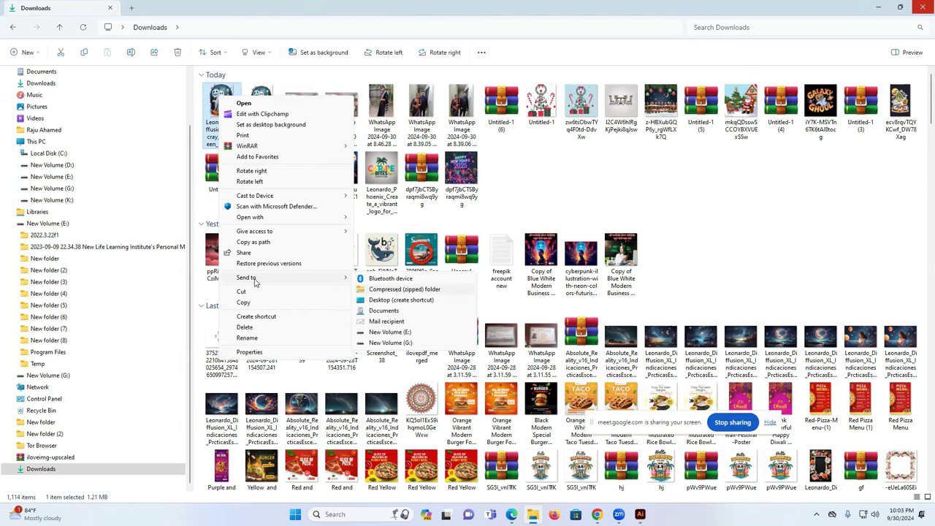
mouse_move(290, 282)
mouse_move(247, 151)
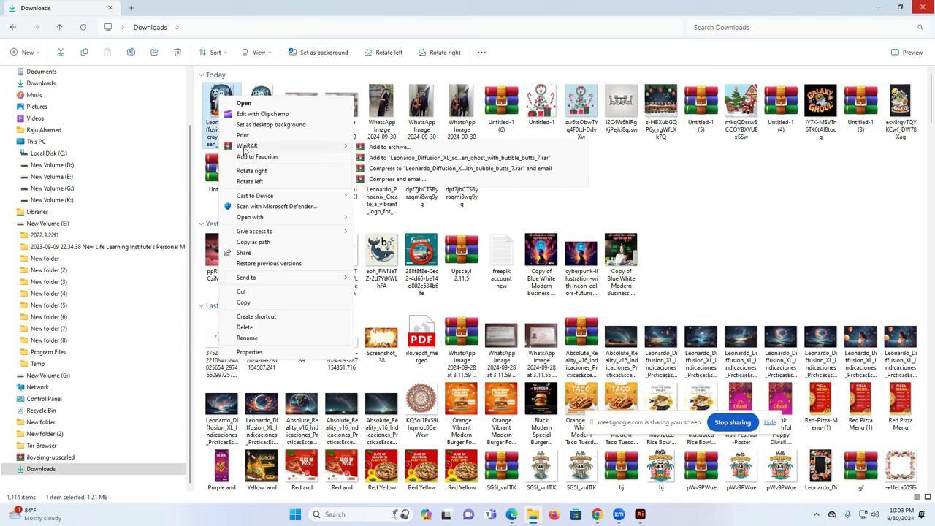
left_click(668, 199)
right_click(218, 114)
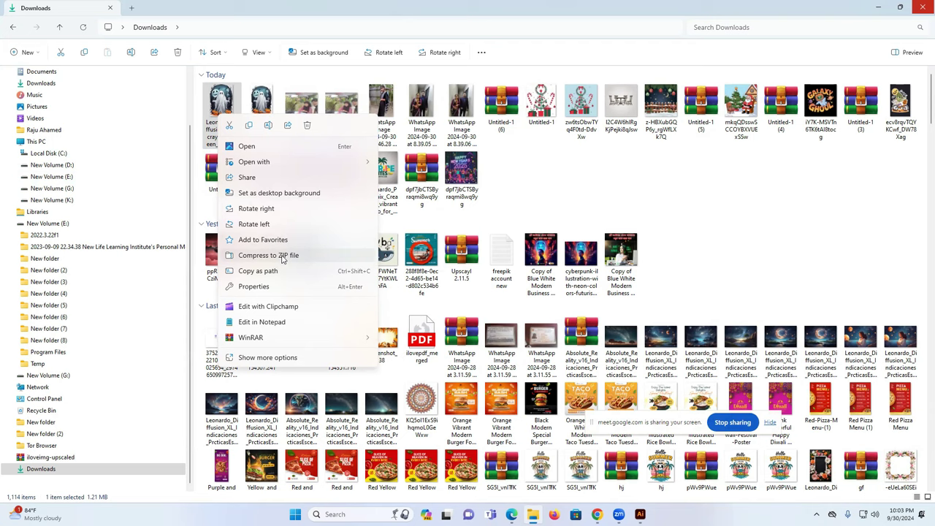
left_click(282, 258)
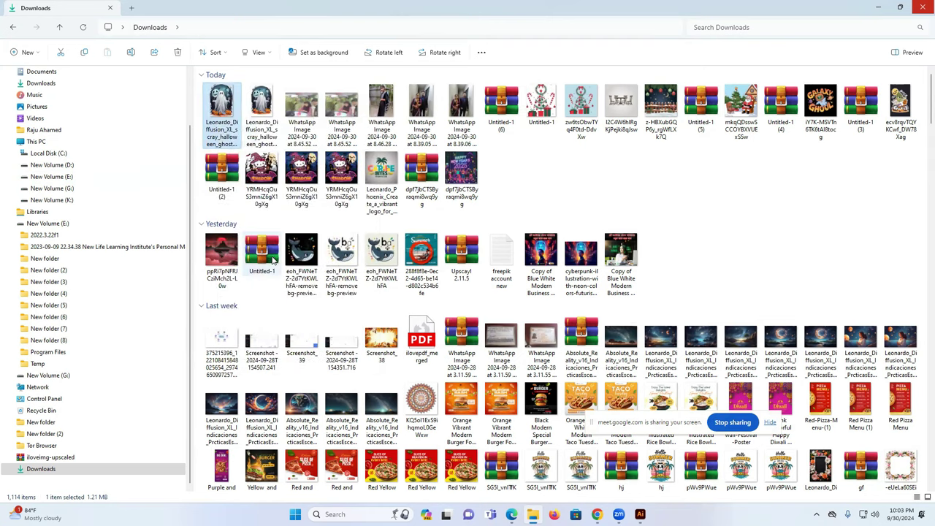
left_click(648, 166)
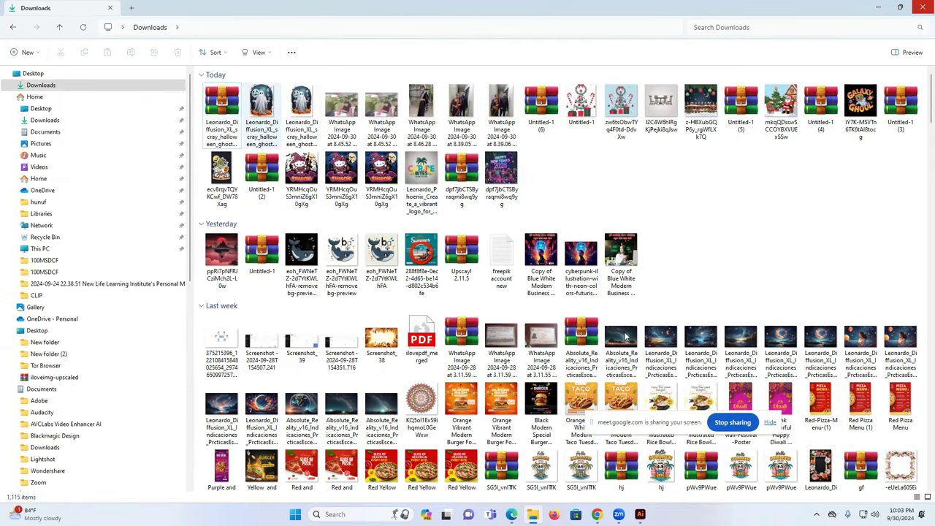
- Switch to the Pngtree site in Edge and open the AI Artwork Upload panel
left_click(512, 515)
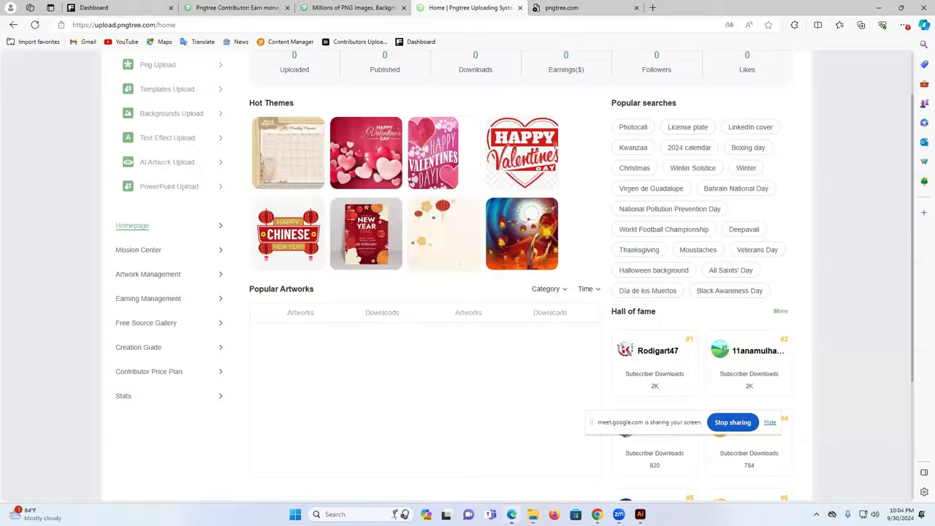
scroll(248, 169, "up", 2)
scroll(207, 139, "down", 3)
scroll(247, 195, "up", 2)
scroll(247, 195, "up", 1)
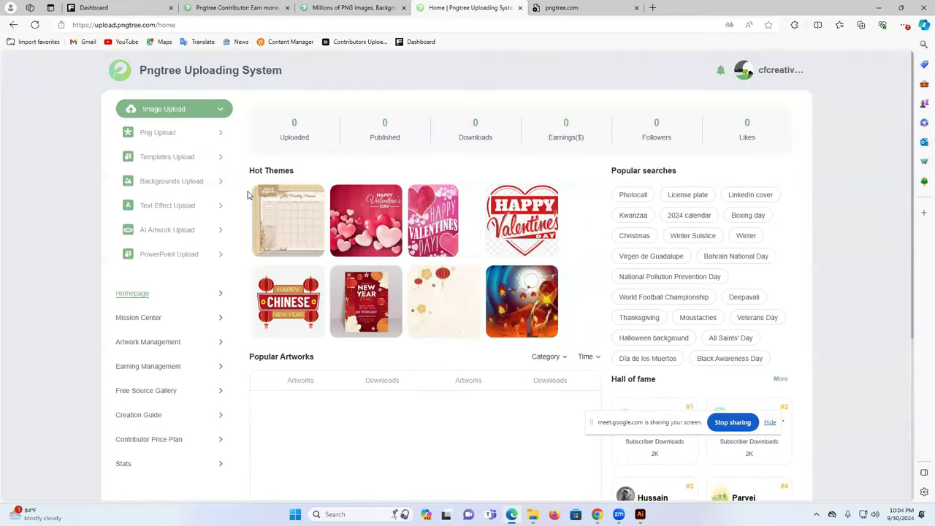
left_click(157, 233)
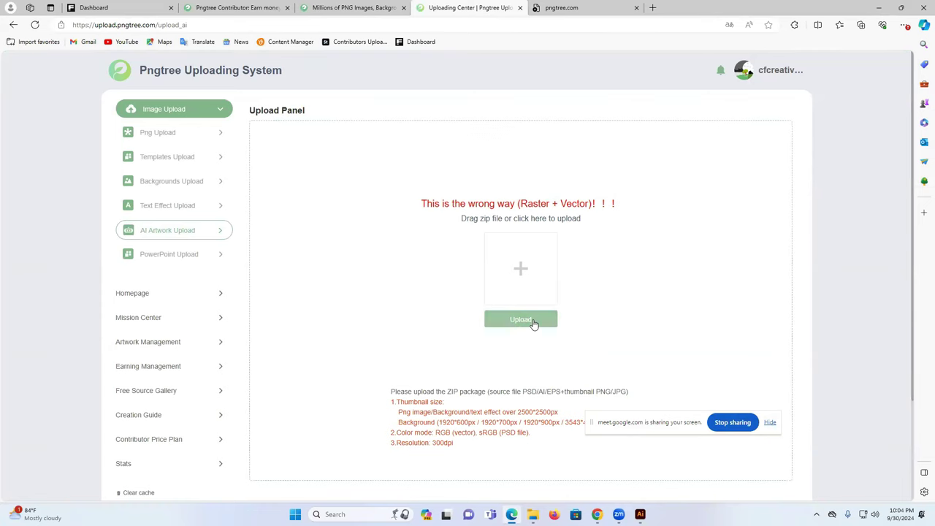
- Review the ZIP requirements (2500*2500px thumbnail, 300dpi) and start a ZIP upload
scroll(533, 324, "down", 2)
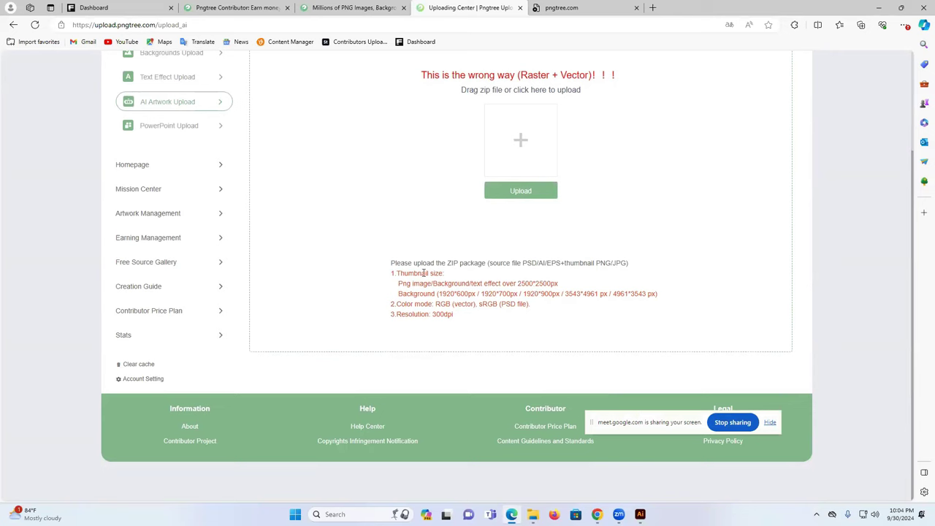
left_click_drag(518, 282, 558, 283)
double_click(509, 285)
left_click(412, 295)
left_click_drag(410, 295, 436, 295)
left_click(443, 295)
left_click_drag(534, 319, 393, 273)
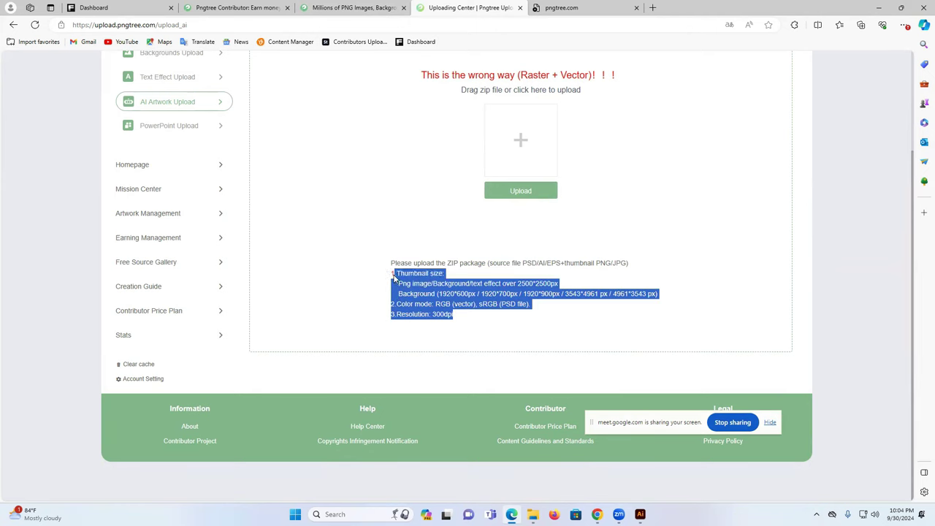
left_click(442, 314)
double_click(444, 315)
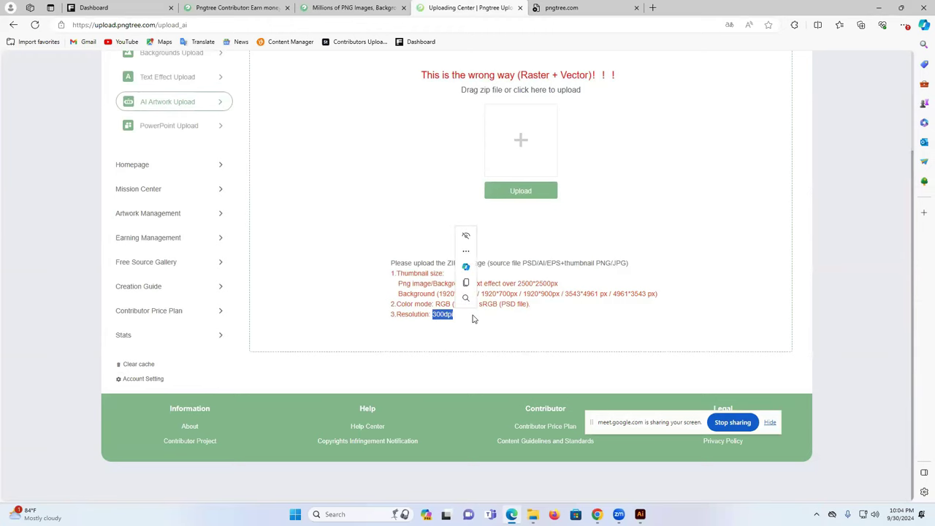
left_click(472, 319)
left_click(523, 194)
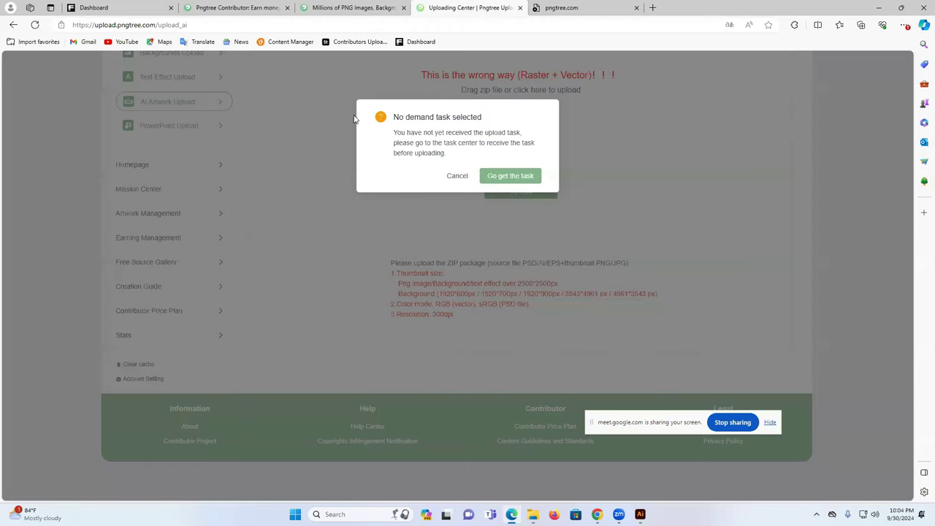
- Take the Artificial Intelligence PNG task and upload the ghost ZIP from Downloads
left_click(513, 177)
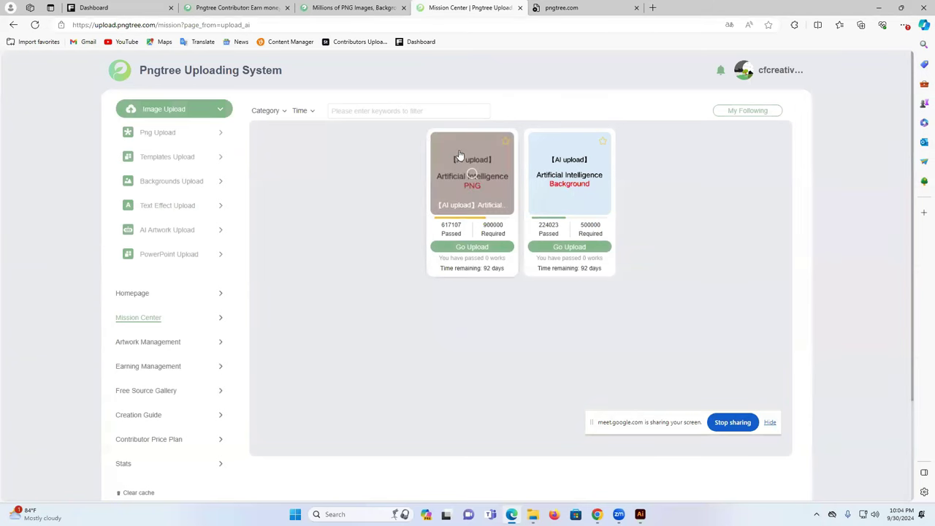
left_click(471, 248)
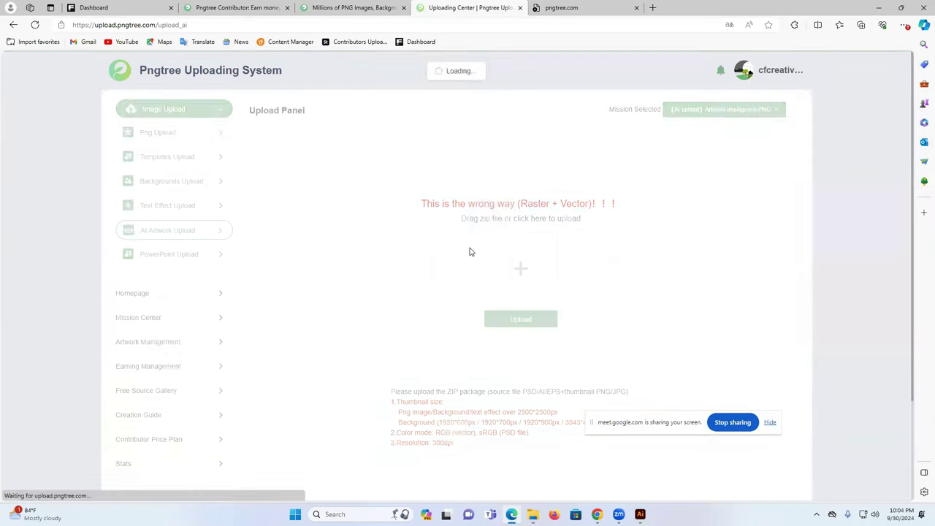
left_click(520, 268)
left_click(113, 132)
left_click(384, 246)
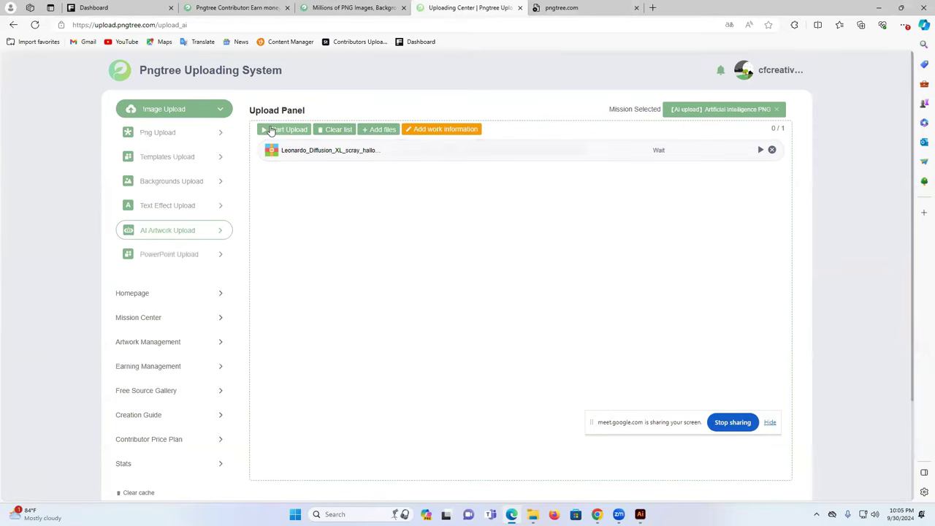
left_click(761, 150)
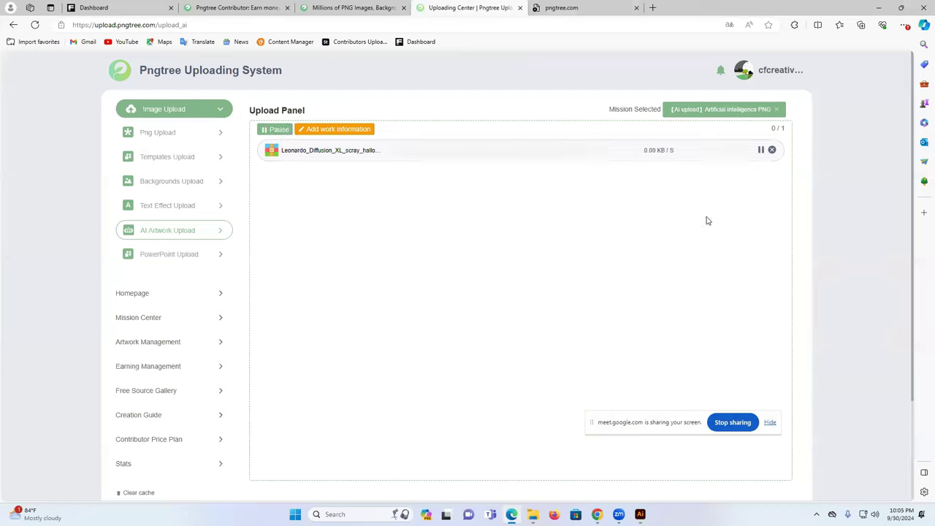
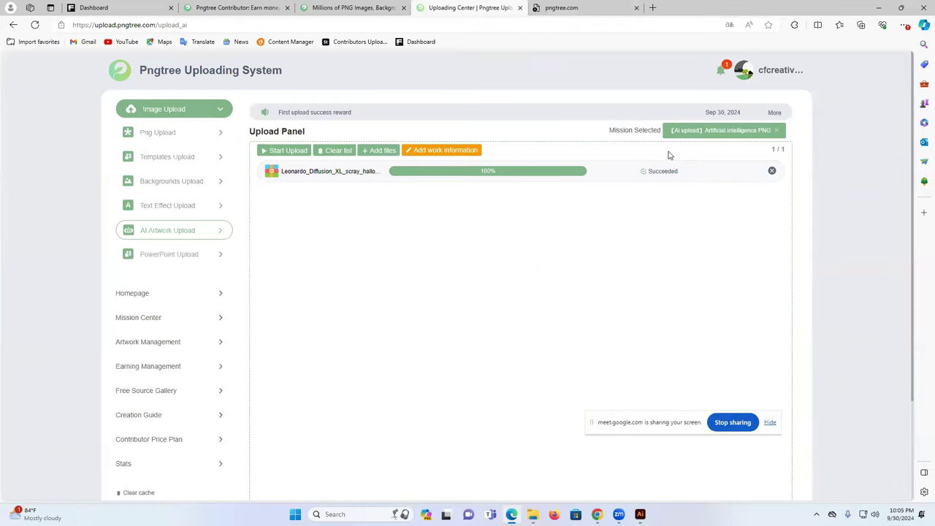
- Open the pending ghost artwork's work details in Pngtree Uploading System
left_click(436, 155)
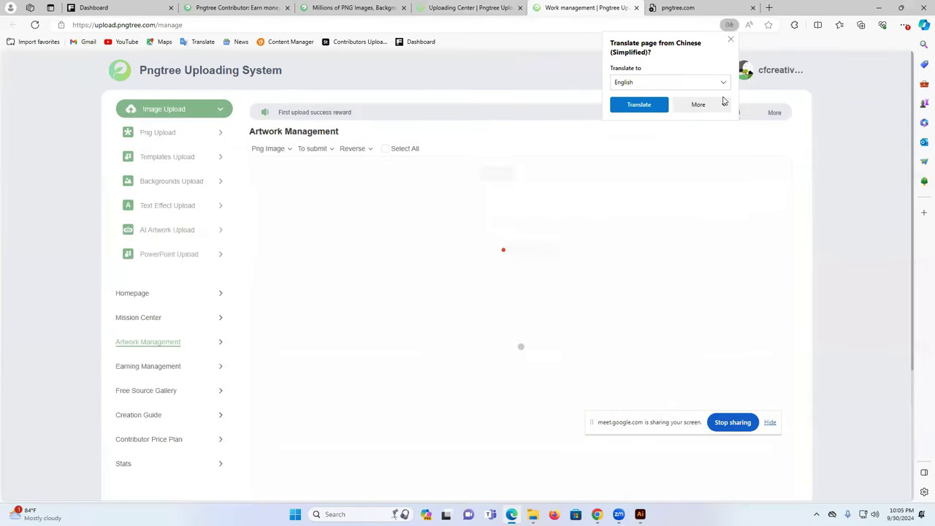
left_click(731, 41)
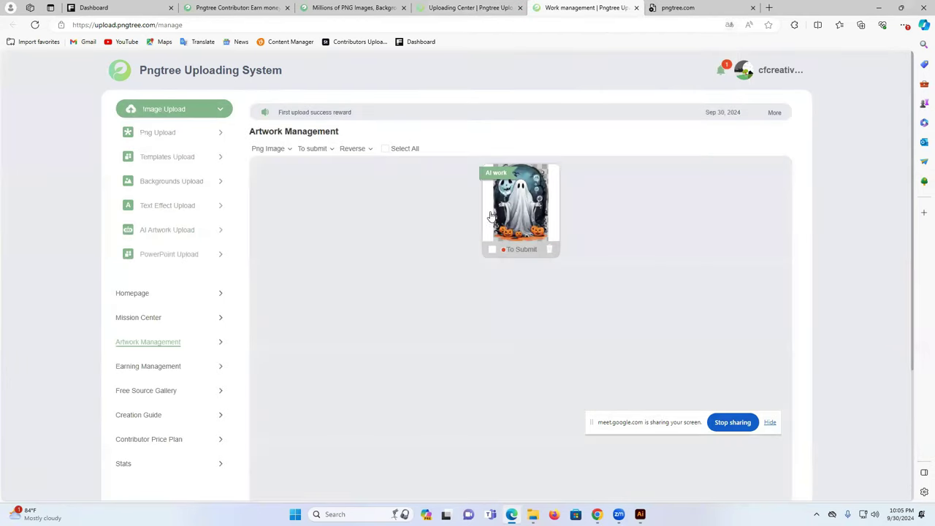
left_click(514, 198)
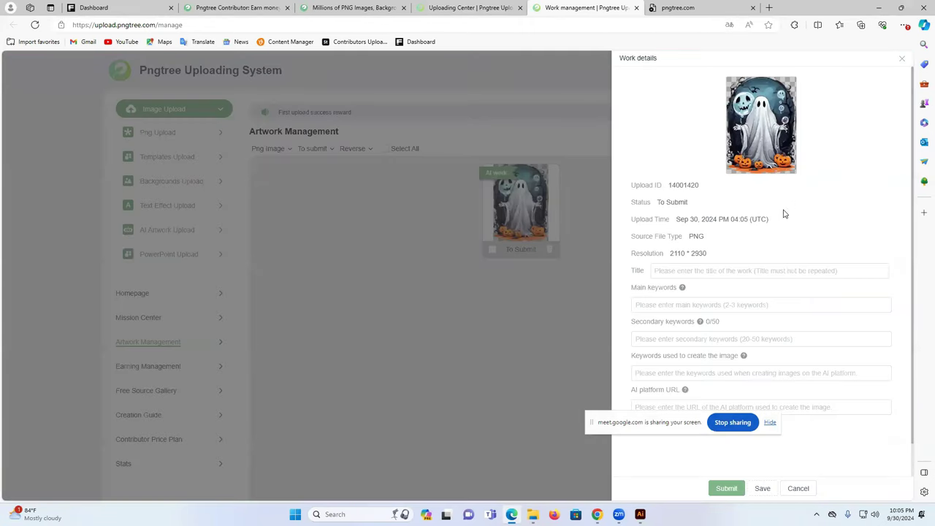
- Check the artwork's 2110 × 2930 resolution, then bring up the ghost document in Illustrator
left_click_drag(682, 253, 714, 256)
triple_click(680, 253)
left_click(748, 255)
left_click(640, 515)
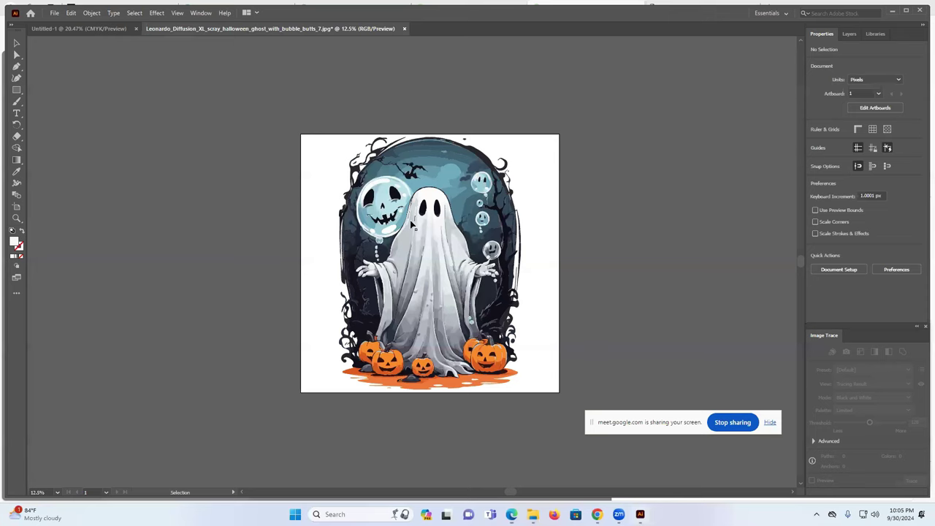
- Create a new document, Untitled-2, with a 4000 × 4000 px artboard from the Home screen
left_click(30, 13)
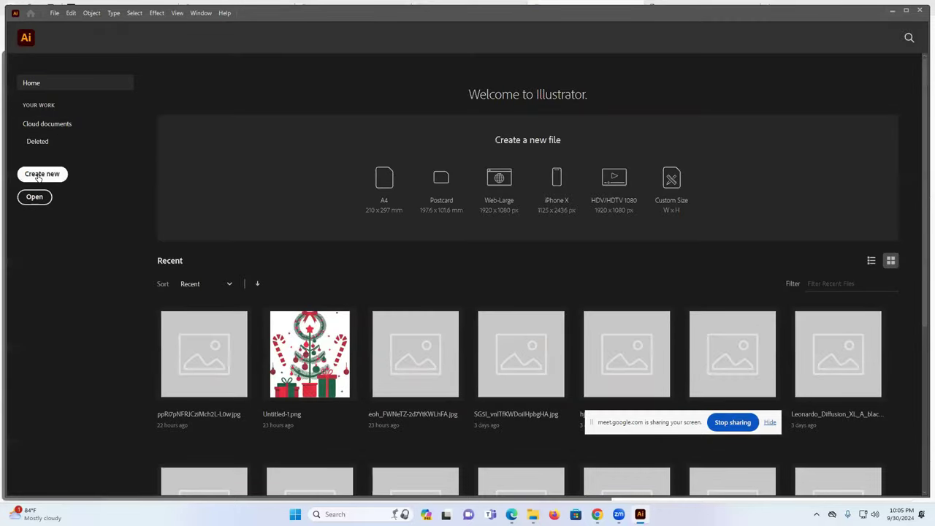
left_click(42, 174)
double_click(414, 248)
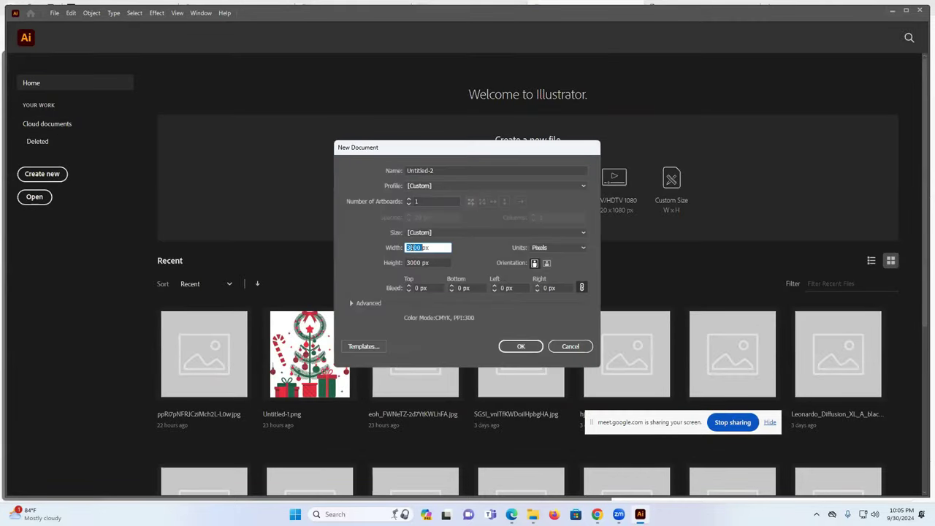
type("4000")
double_click(415, 263)
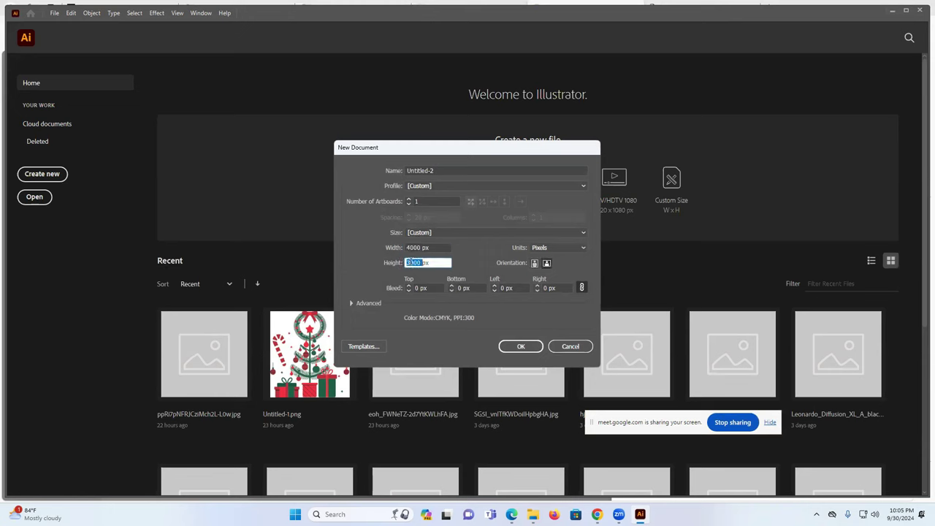
type("4000")
left_click(520, 347)
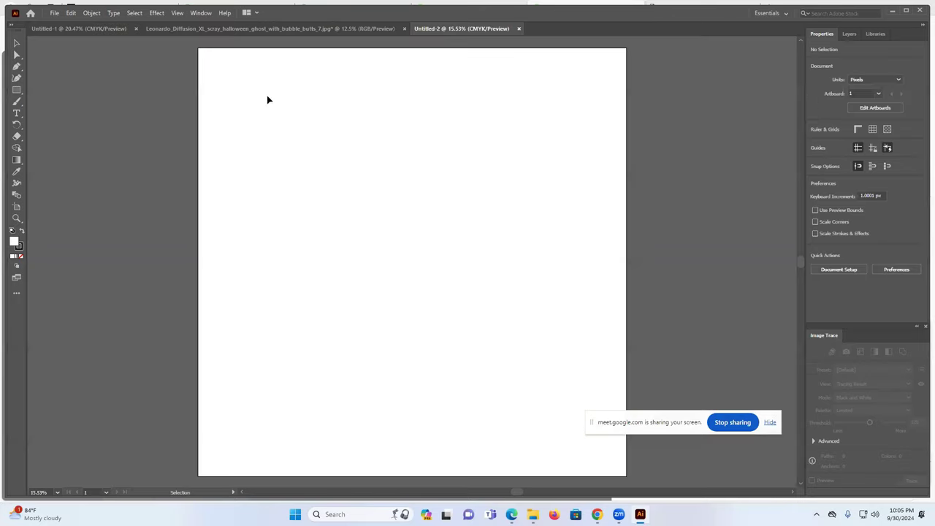
- Move the traced ghost group from the ghost JPG document onto the Untitled-2 artboard
left_click(103, 29)
left_click(192, 28)
mouse_move(293, 146)
left_mouse_down()
mouse_move(530, 355)
mouse_move(556, 407)
left_mouse_up()
left_click_drag(468, 162, 461, 66)
left_click_drag(459, 12, 459, 31)
mouse_move(401, 238)
left_mouse_down()
mouse_move(465, 258)
mouse_move(447, 235)
mouse_move(432, 267)
left_mouse_up()
left_click_drag(508, 327, 508, 332)
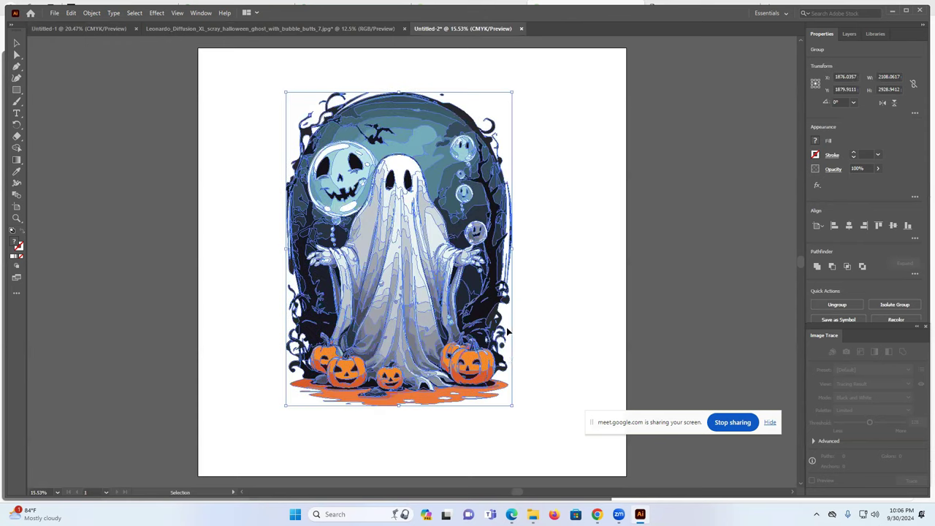
- Enlarge the ghost to fill most of the artboard and centre it at X 2000, Y 2000 px
left_click_drag(512, 405, 529, 418)
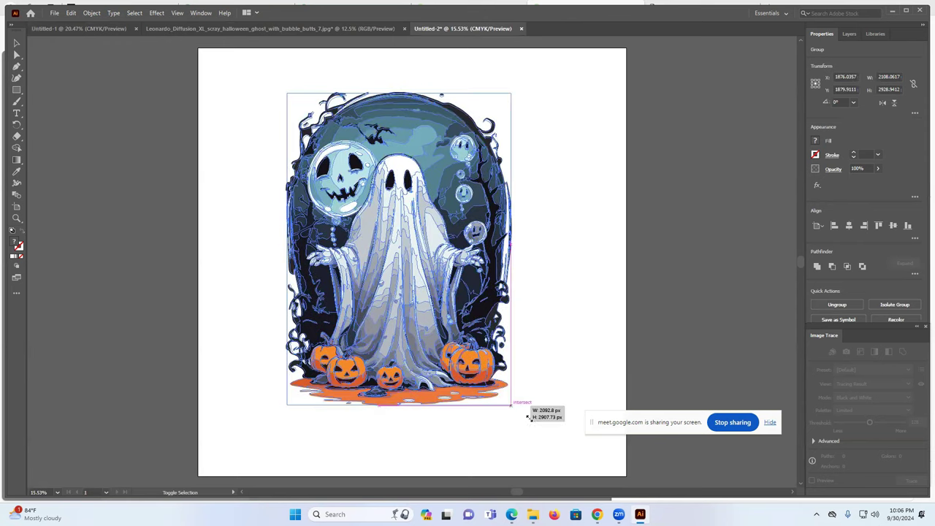
left_click_drag(569, 459, 594, 479)
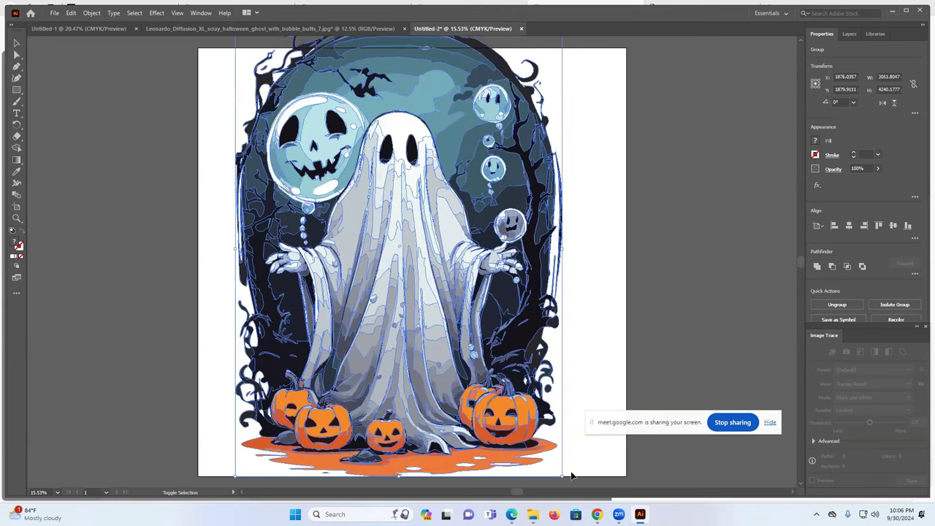
left_click_drag(562, 478, 544, 449)
mouse_move(485, 238)
left_mouse_down()
mouse_move(482, 253)
mouse_move(465, 256)
mouse_move(551, 242)
left_mouse_up()
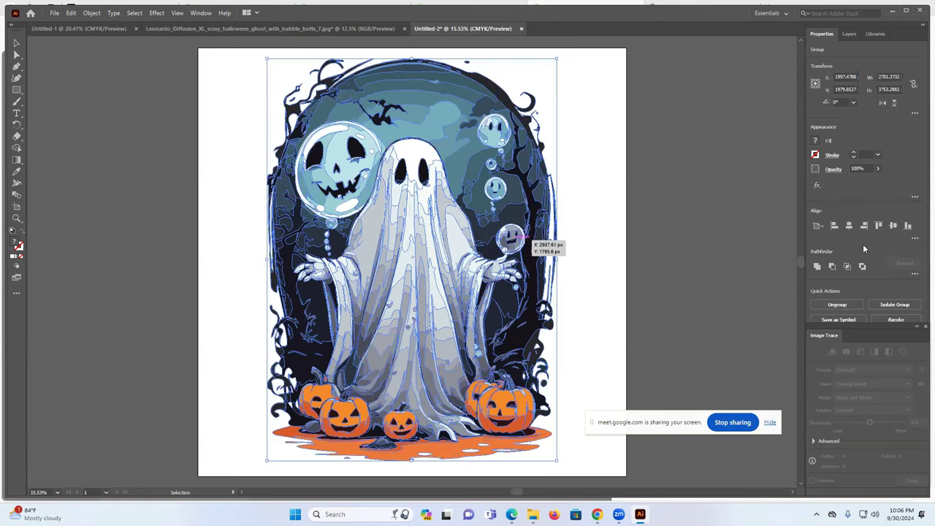
left_click(891, 226)
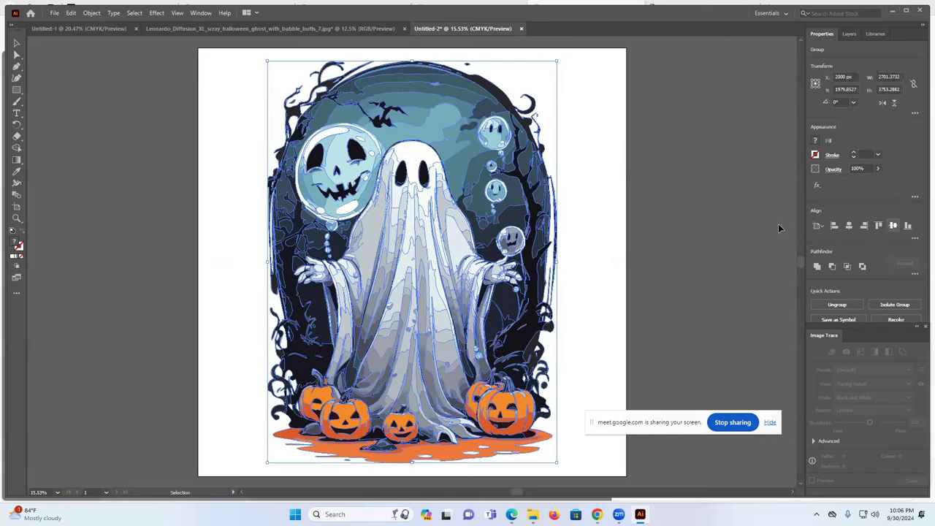
left_click(891, 76)
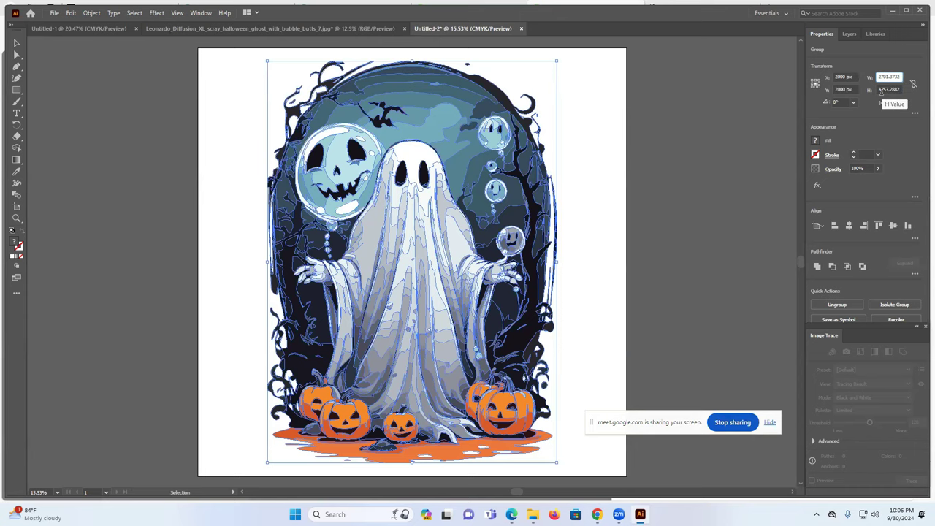
left_click(614, 149)
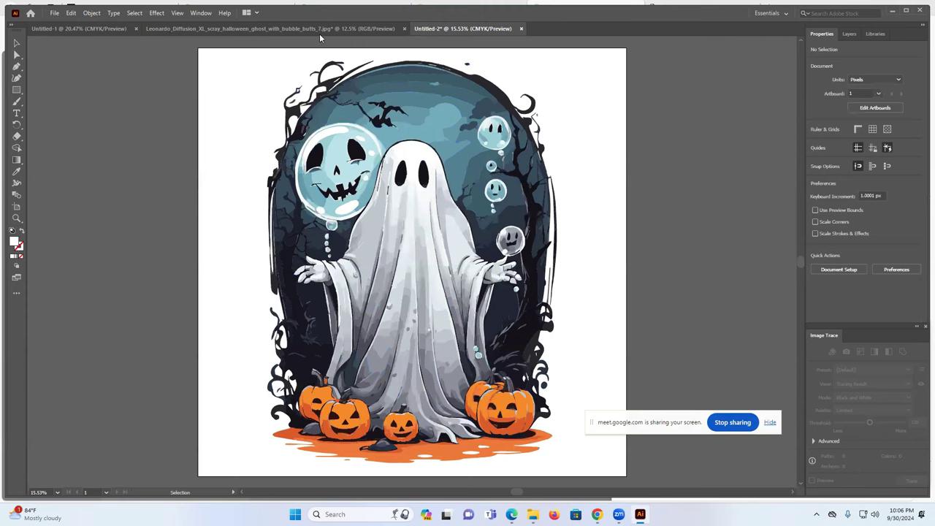
- Close the ghost JPG without saving and export Untitled-2 as a PNG into Downloads
left_click(404, 28)
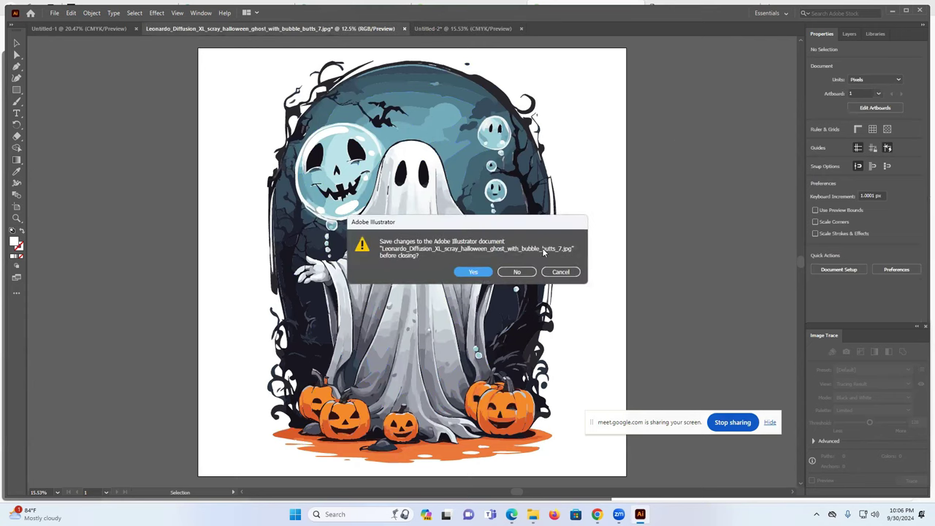
left_click(518, 272)
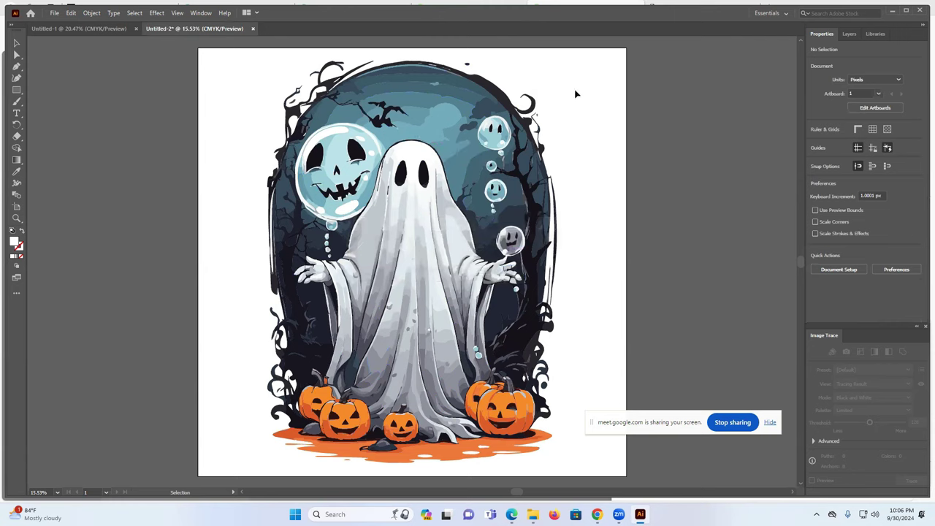
left_click(53, 14)
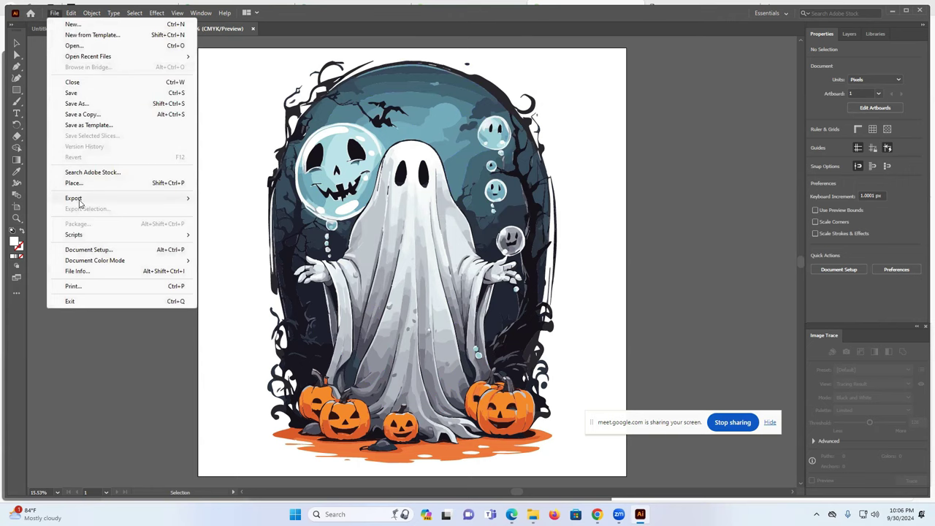
mouse_move(80, 202)
left_click(246, 211)
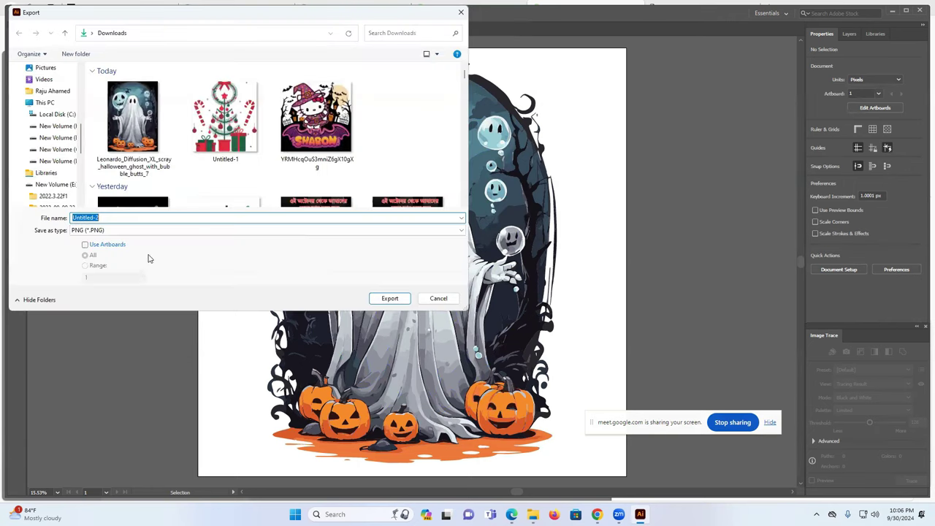
left_click(393, 302)
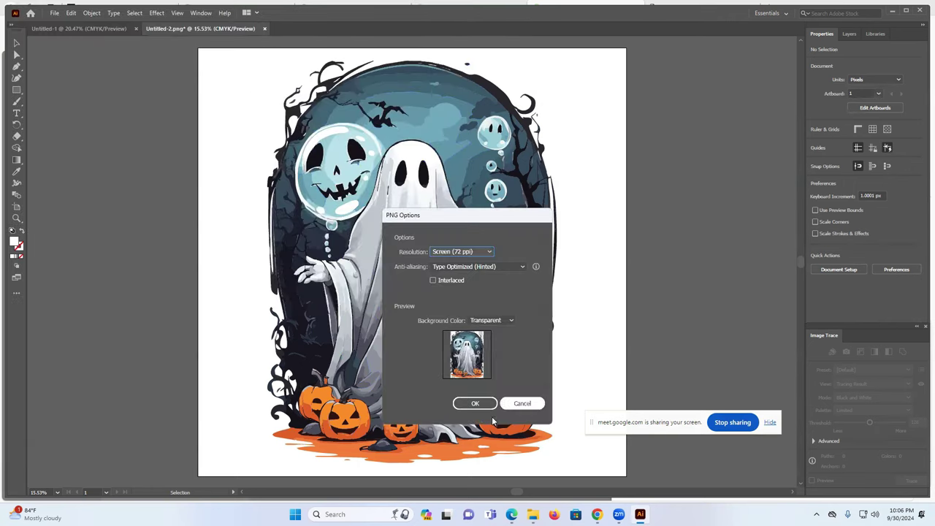
left_click(476, 402)
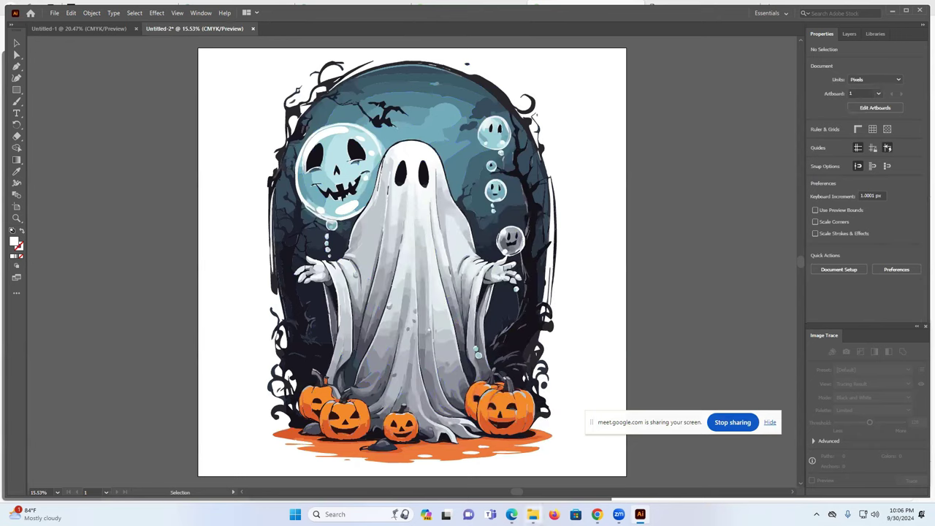
left_click(532, 515)
- Compress Untitled-2.png into a ZIP in Downloads, keeping its name, and return to Pngtree
right_click(232, 105)
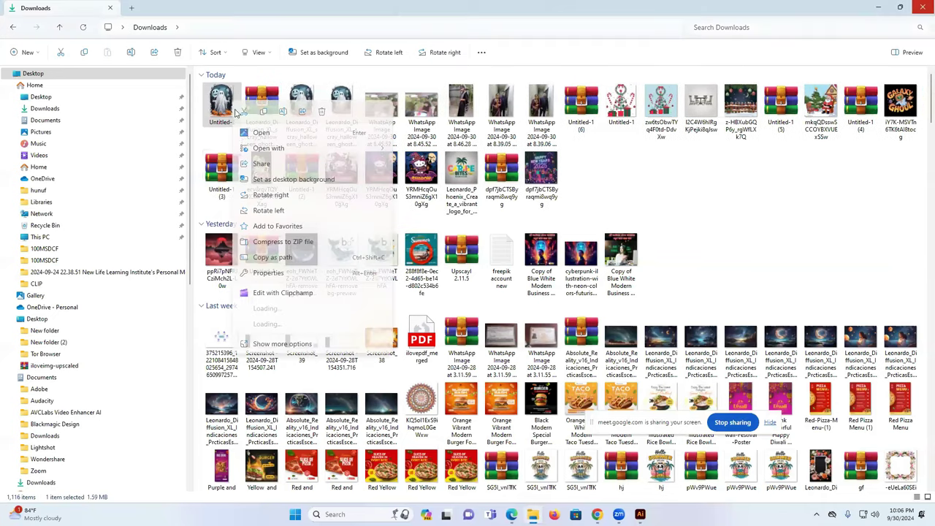
left_click(295, 94)
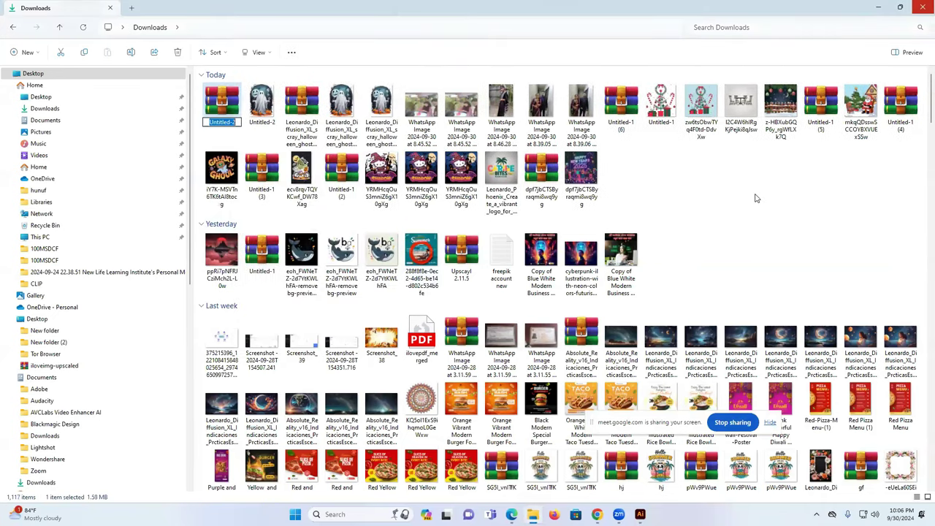
left_click(753, 196)
left_click(597, 514)
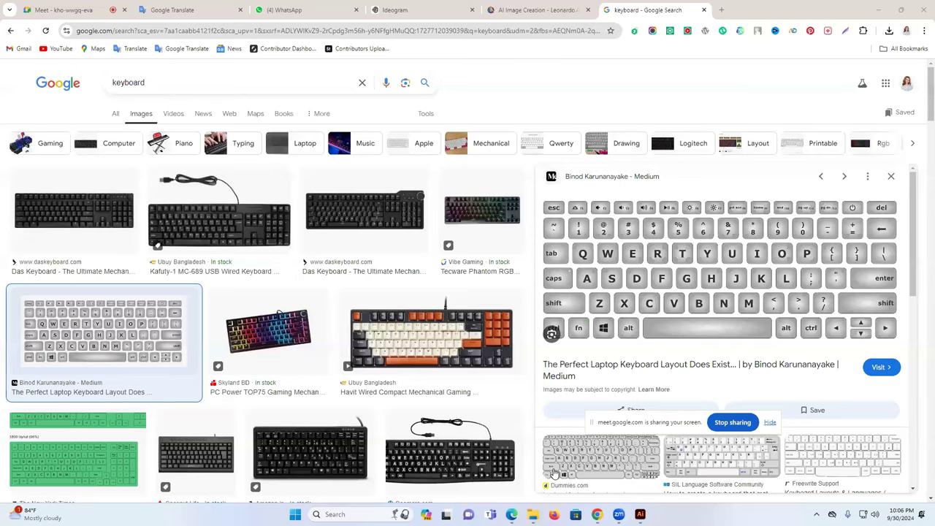
key("alt+Tab")
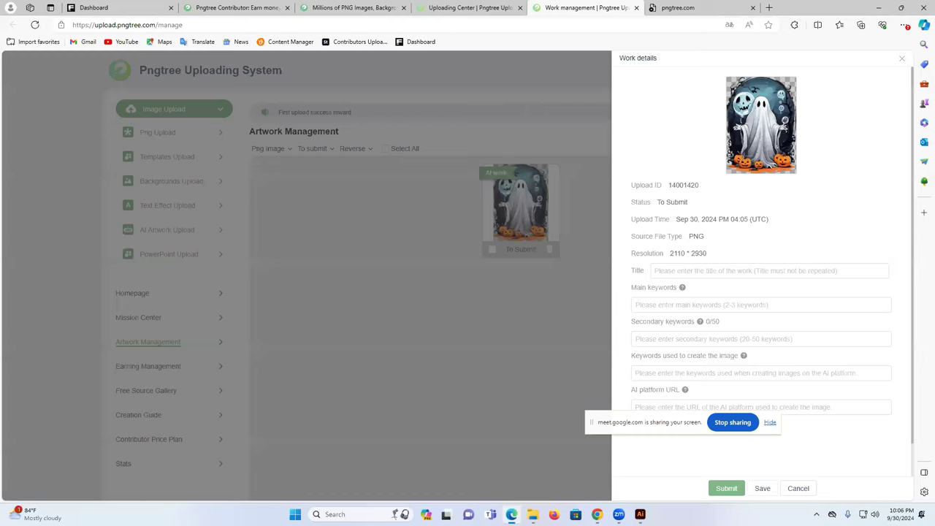
- Upload Untitled-2.zip via AI Artwork Upload and go to Add work information
left_click(902, 58)
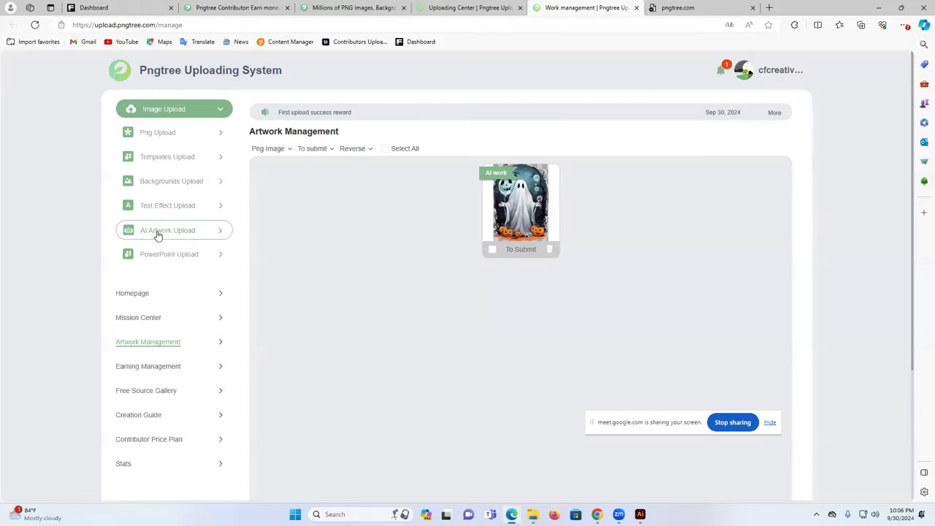
left_click(157, 233)
left_click(513, 341)
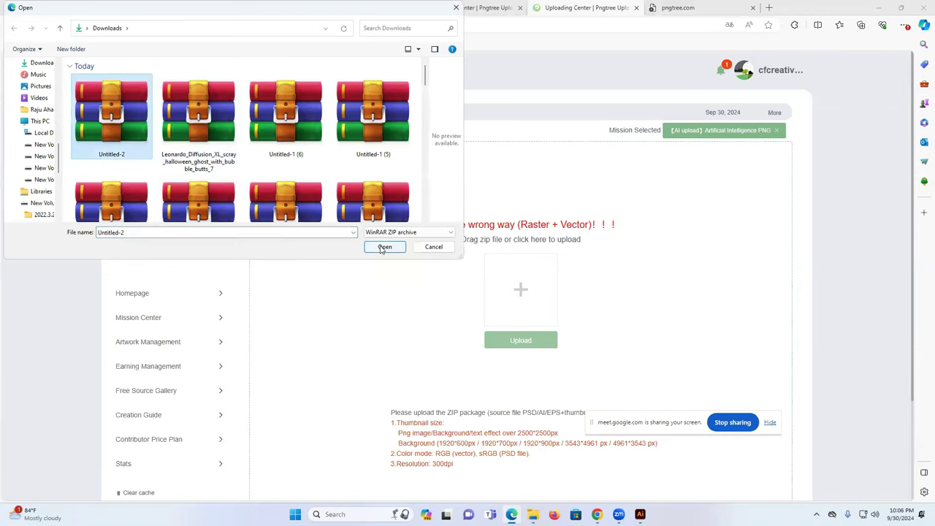
left_click(384, 247)
left_click(760, 172)
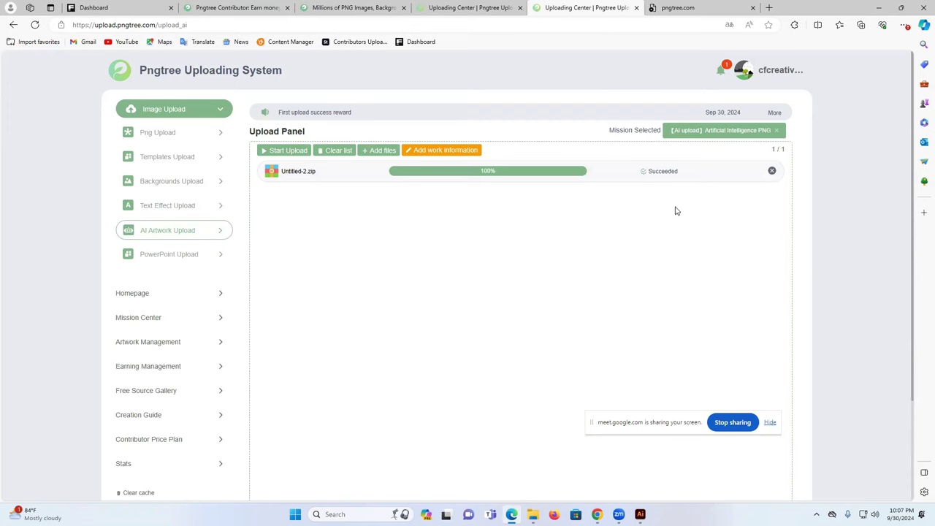
left_click(458, 152)
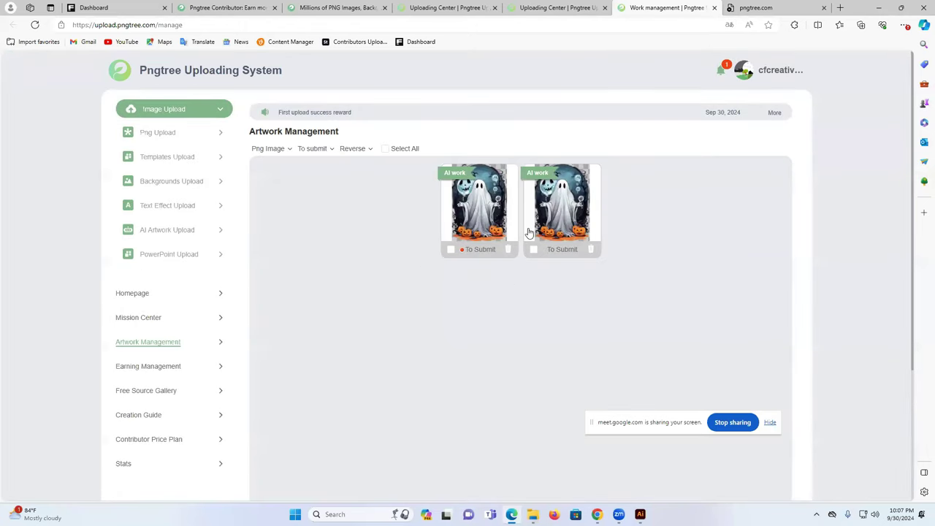
- Compare the two ghost artworks' details, then open one and focus its Title field
left_click(483, 207)
left_click_drag(703, 252, 722, 254)
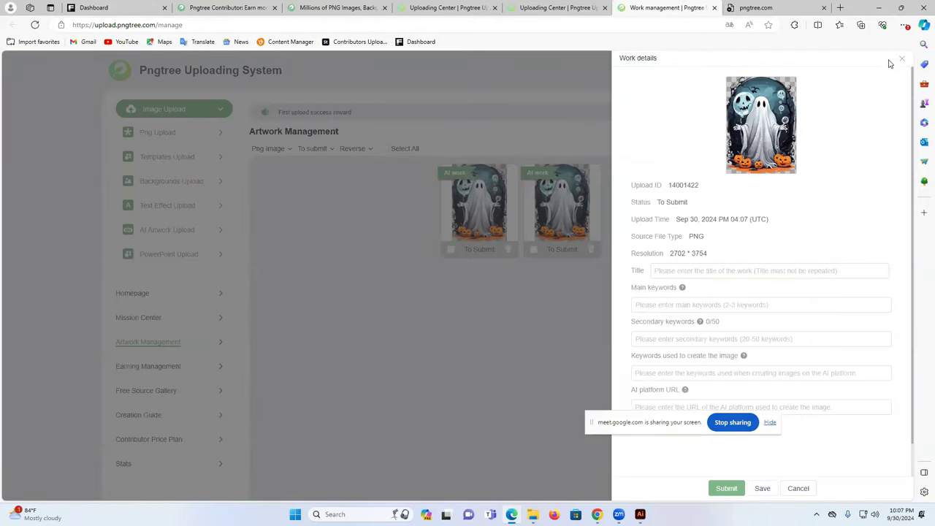
left_click(902, 59)
left_click(483, 195)
left_click(901, 59)
left_click(557, 192)
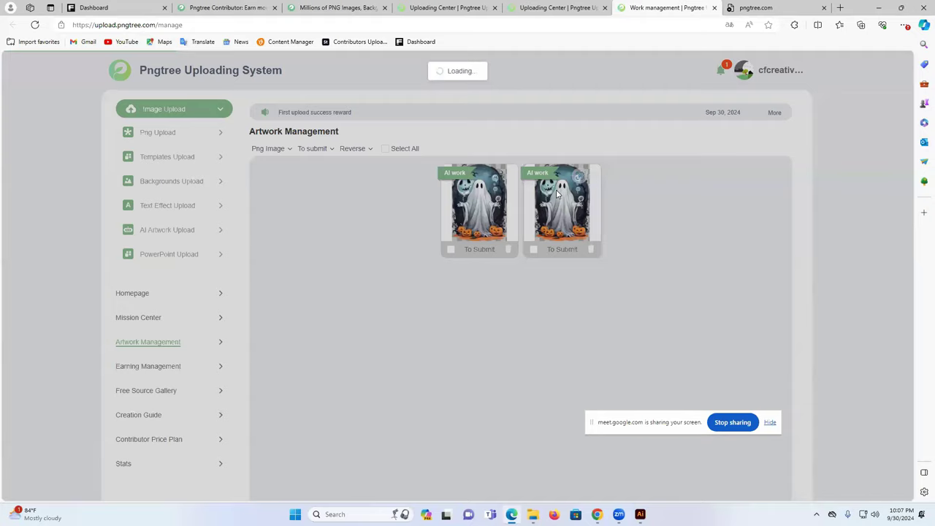
left_click(900, 61)
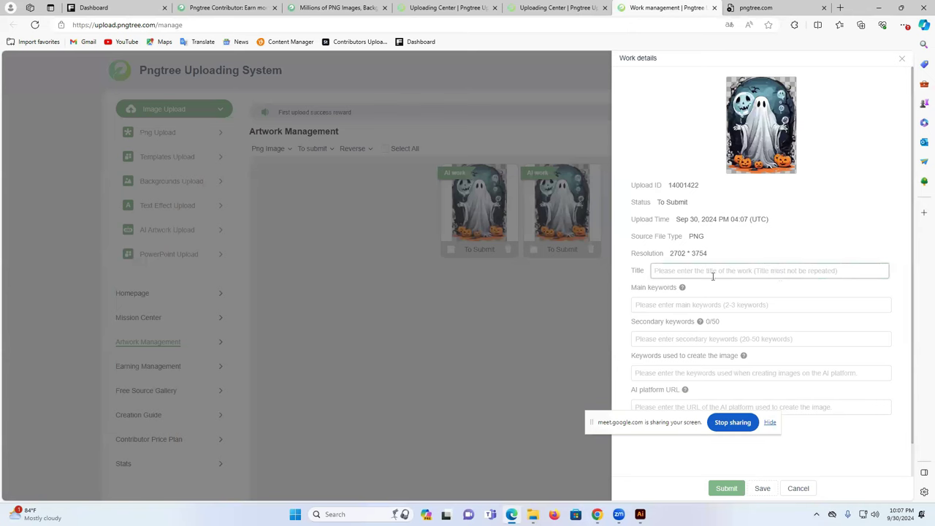
left_click(708, 277)
left_click(547, 478)
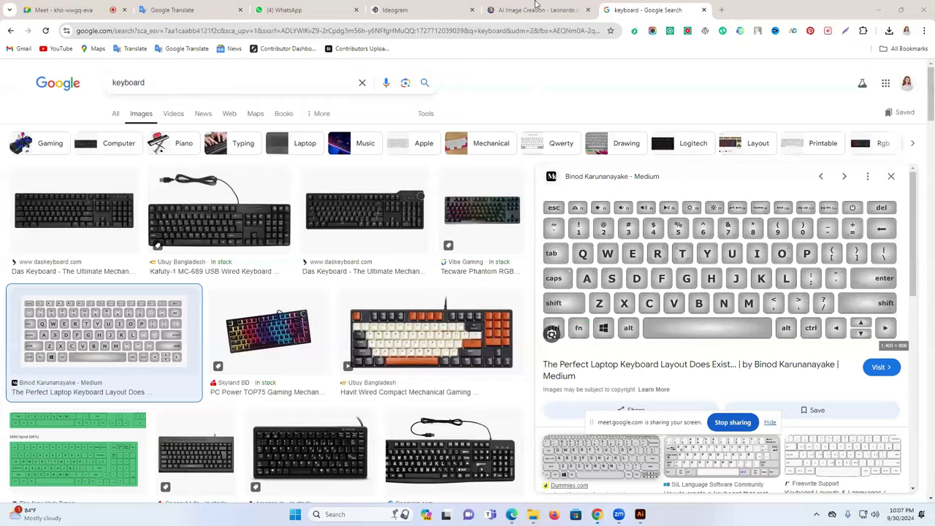
- Copy 'halloween ghost with bubble butts t-shirt design' from the Leonardo prompt into the Title
left_click(423, 9)
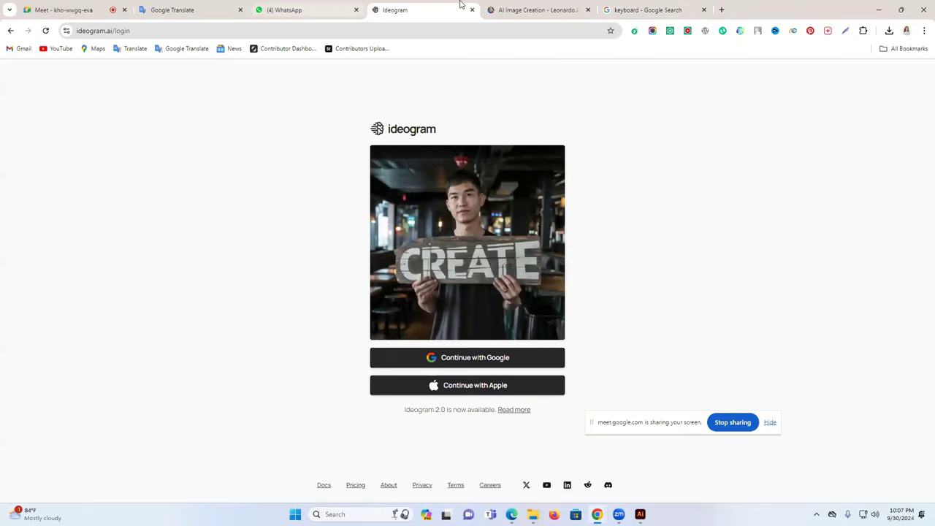
left_click(522, 6)
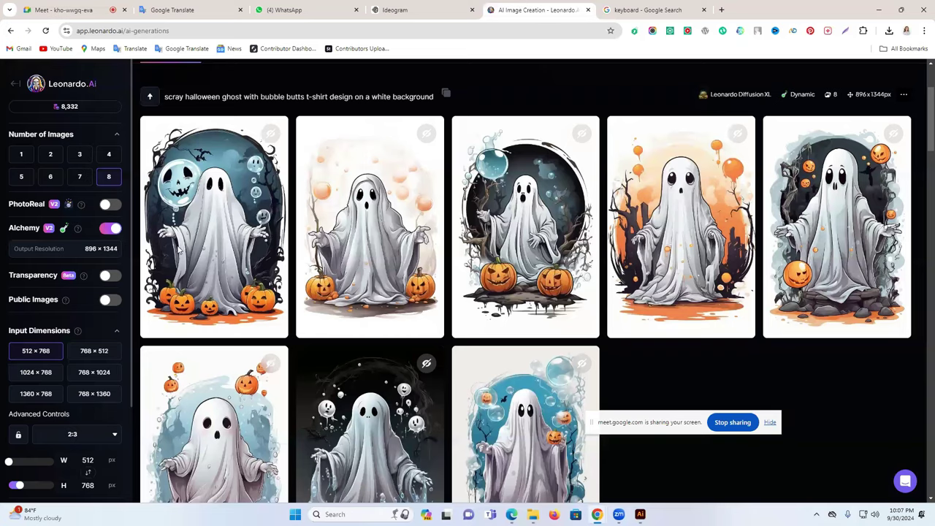
scroll(178, 250, "up", 2)
left_click_drag(185, 237, 354, 239)
key("ctrl+c")
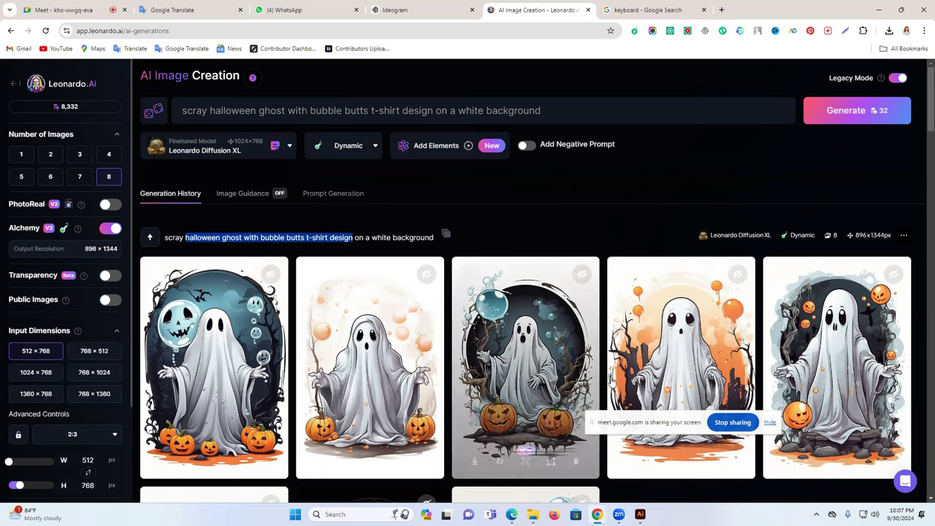
mouse_move(534, 475)
left_click(514, 514)
left_click(882, 271)
key("ctrl+v")
left_click(659, 309)
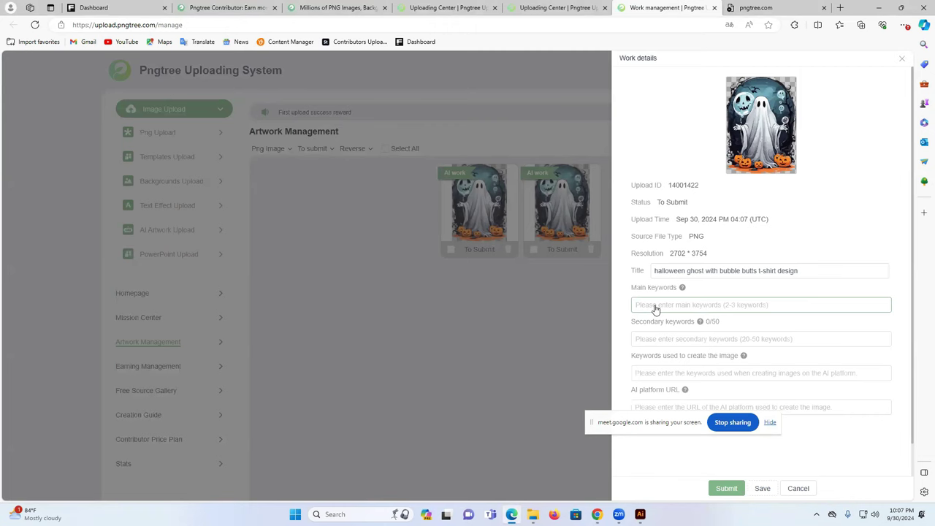
- Add main keywords halloween ghost, halloween ghost art and halloween
left_click_drag(654, 270, 704, 270)
key("ctrl+c")
left_click(654, 306)
key("ctrl+v")
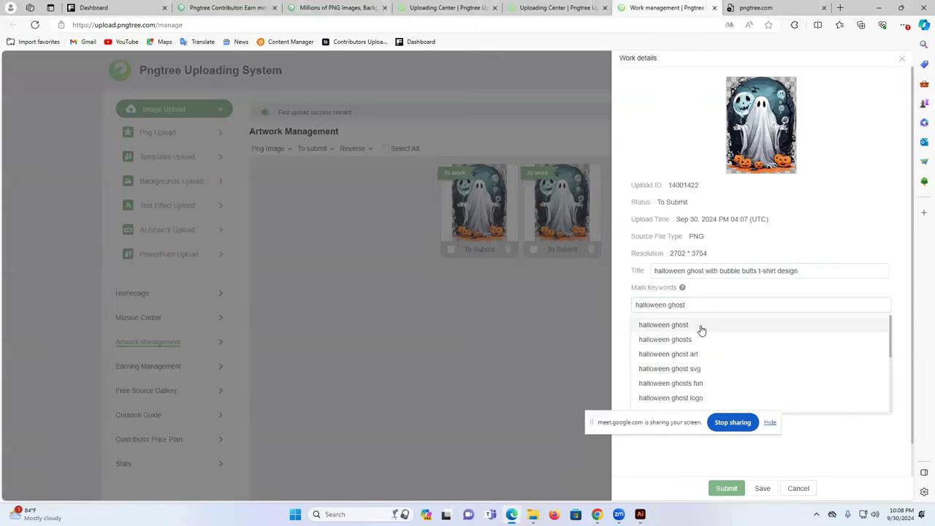
left_click(700, 325)
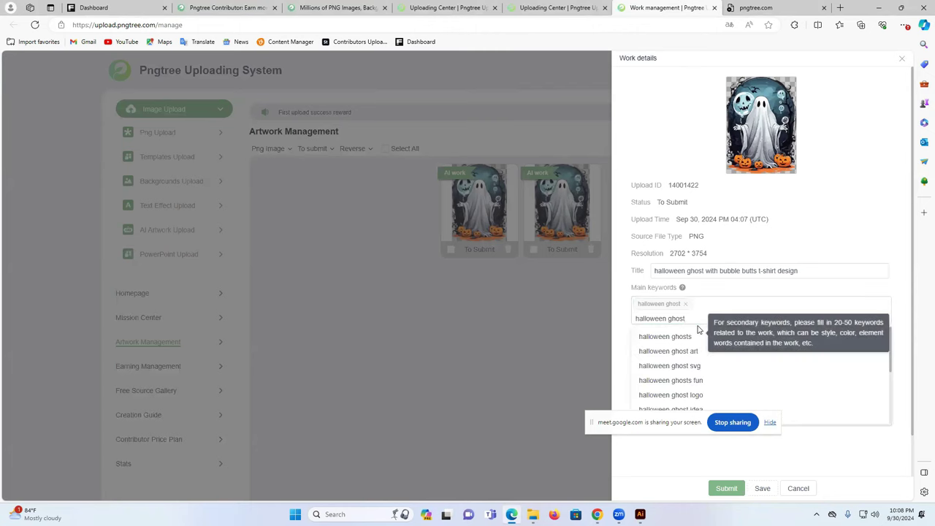
left_click(717, 355)
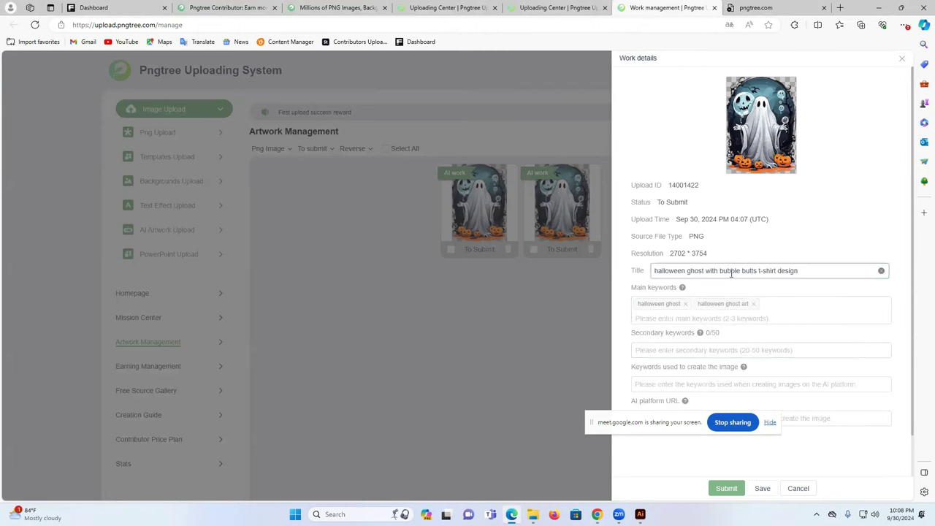
double_click(665, 271)
key("ctrl+c")
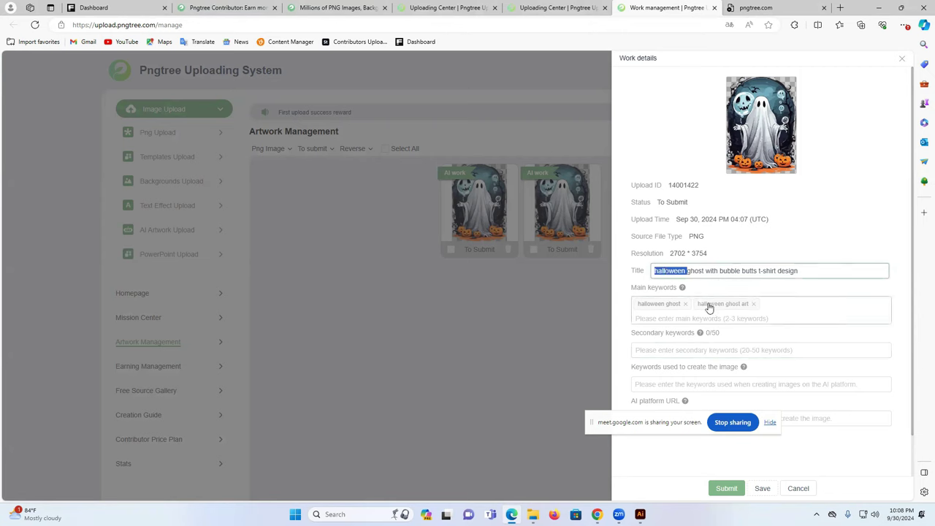
left_click(710, 328)
key("ctrl+v")
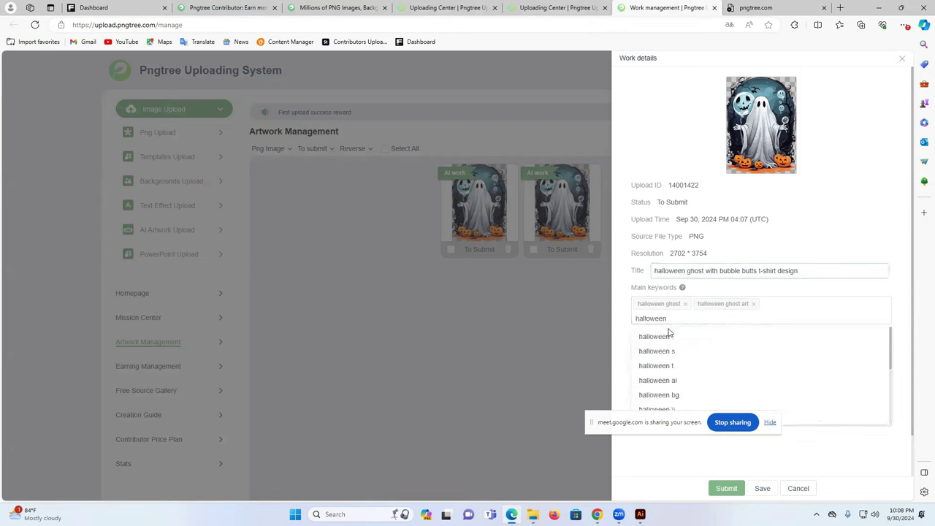
left_click(680, 334)
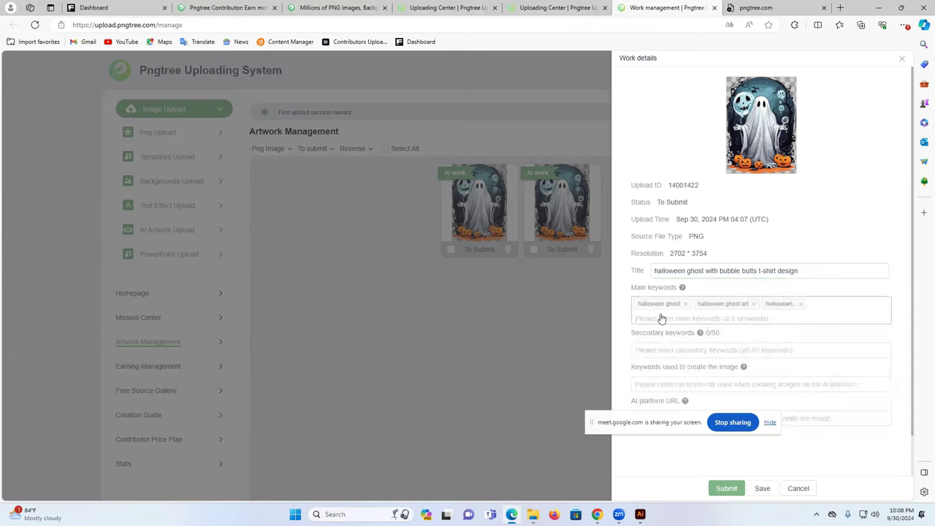
- Add ghost, terror and all suggested keywords, giving 25 secondary keywords
scroll(791, 247, "down", 1)
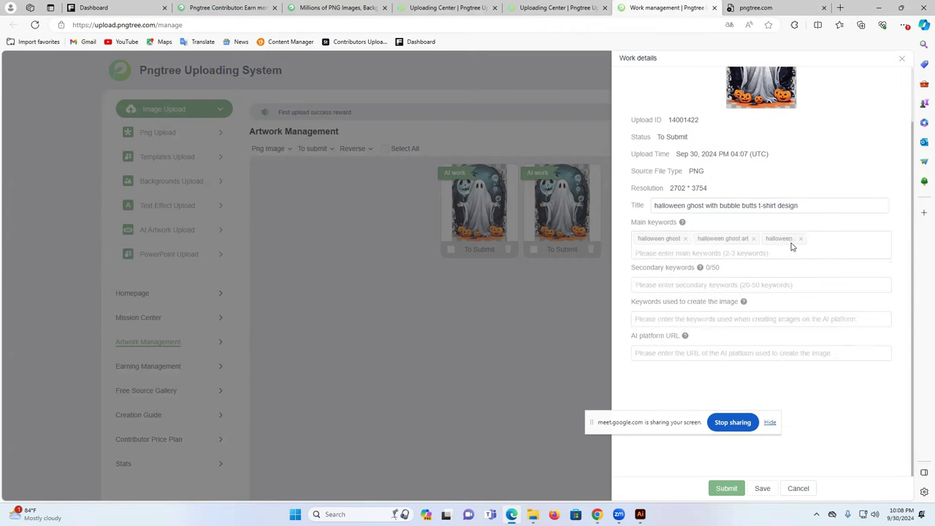
left_click(665, 290)
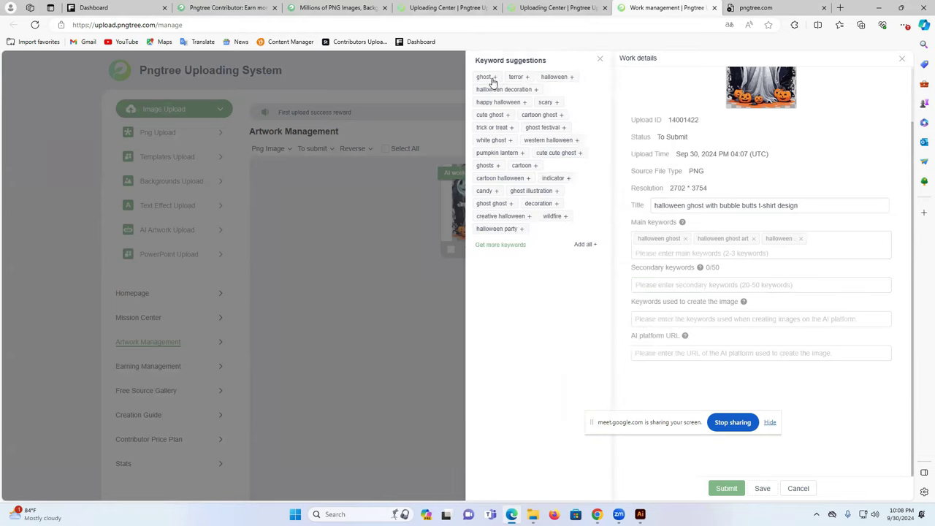
left_click(494, 80)
left_click(493, 80)
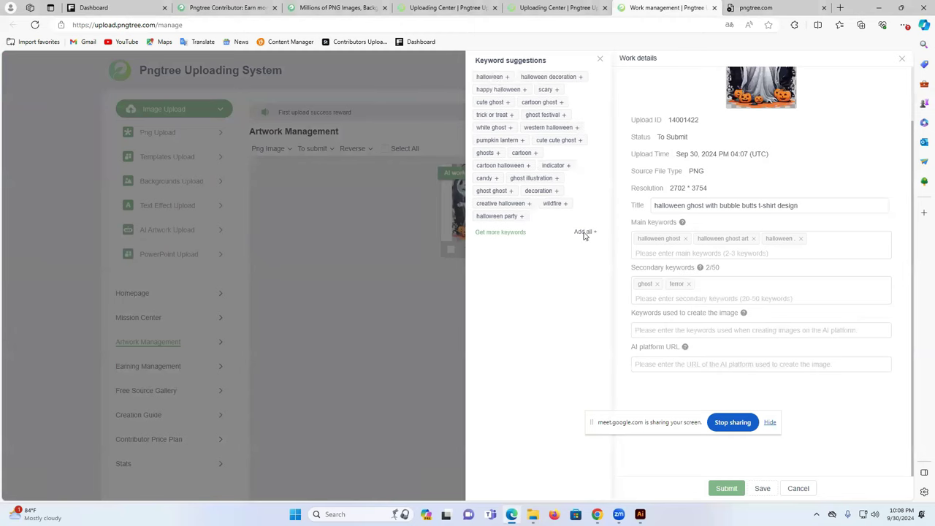
left_click(585, 236)
scroll(811, 288, "down", 2)
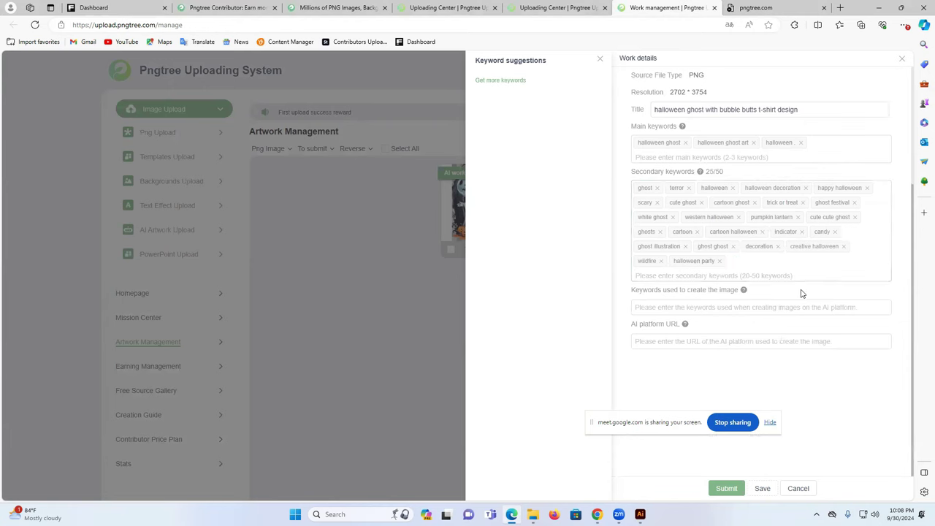
left_click_drag(627, 292, 687, 293)
left_click(768, 298)
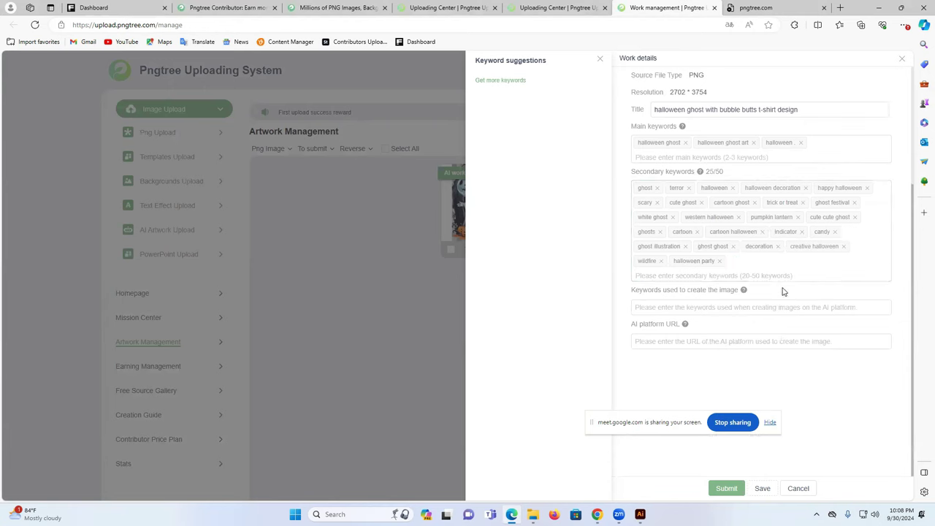
left_click(665, 307)
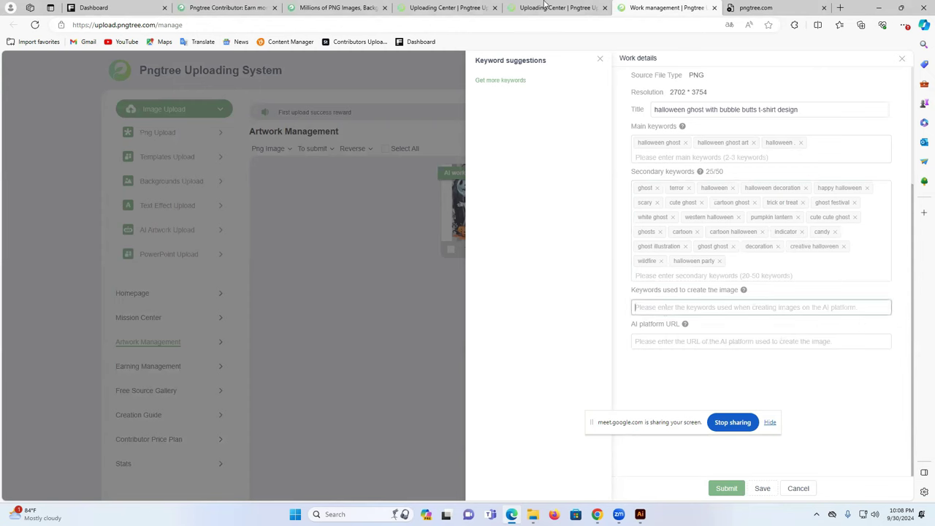
left_click(596, 515)
- Paste the full Leonardo prompt 'scray halloween ghost with bubble butts t-shirt design on a white background' as image-creation keywords
left_click(555, 488)
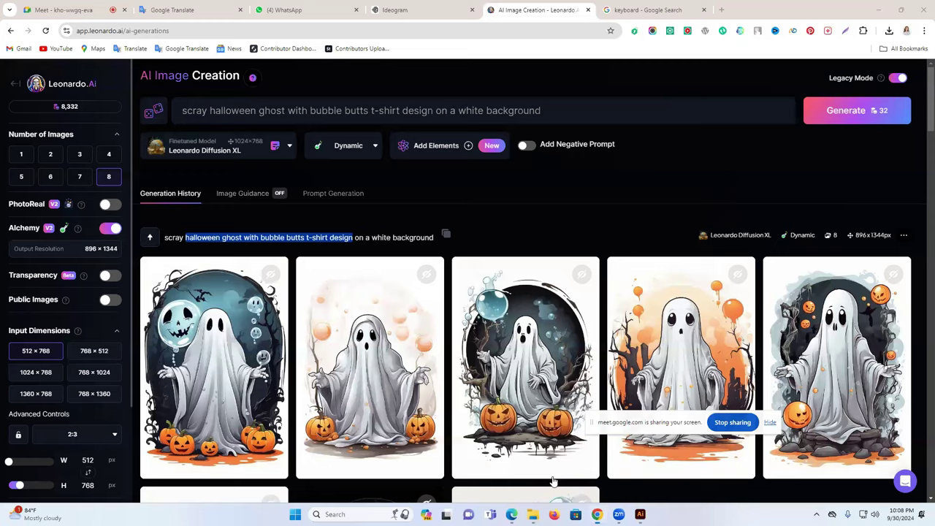
left_click(550, 223)
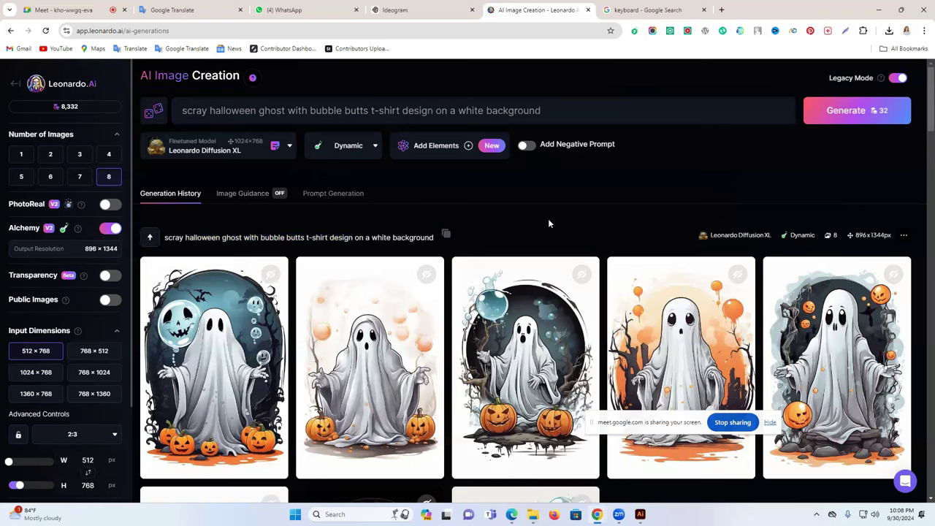
left_click(444, 238)
left_click(511, 515)
key("ctrl+v")
left_click(710, 367)
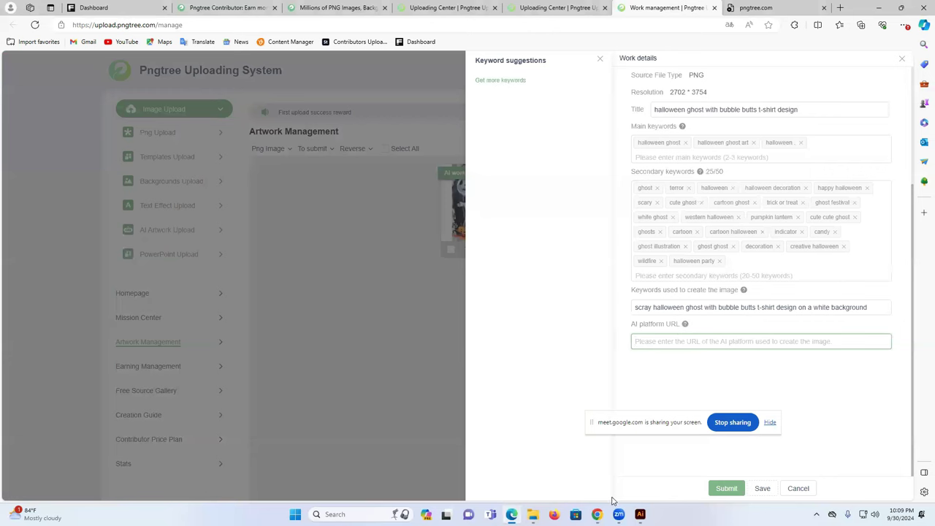
- Copy the leonardo.ai domain from the Leonardo.Ai address bar into the AI platform URL field
mouse_move(597, 514)
left_click(565, 479)
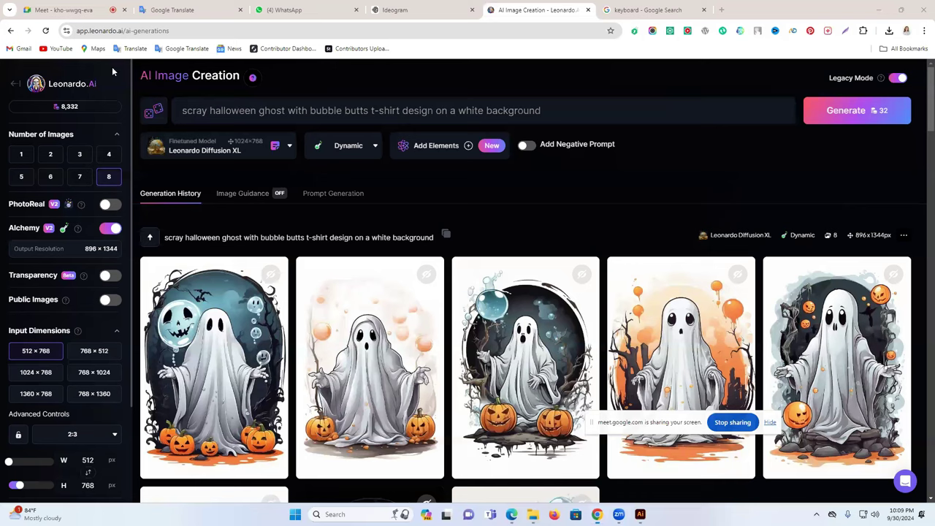
left_click(125, 30)
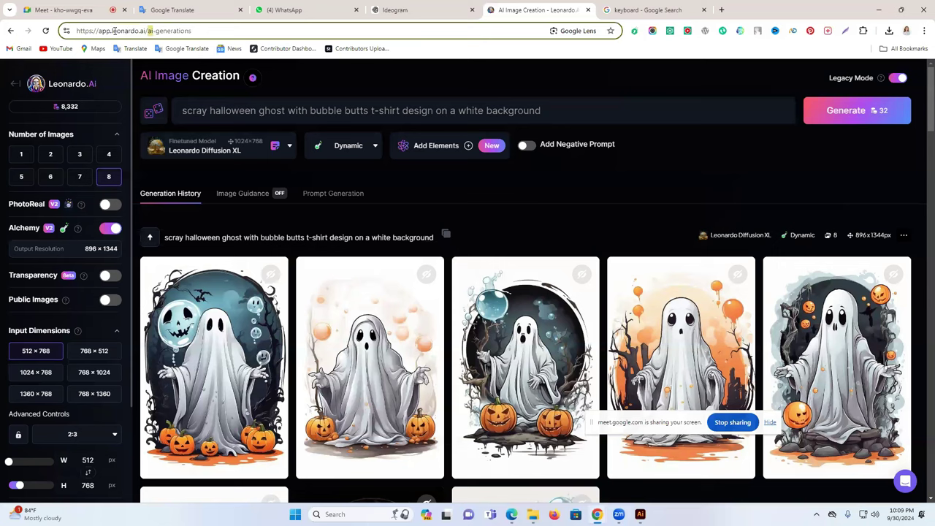
left_click_drag(111, 30, 147, 30)
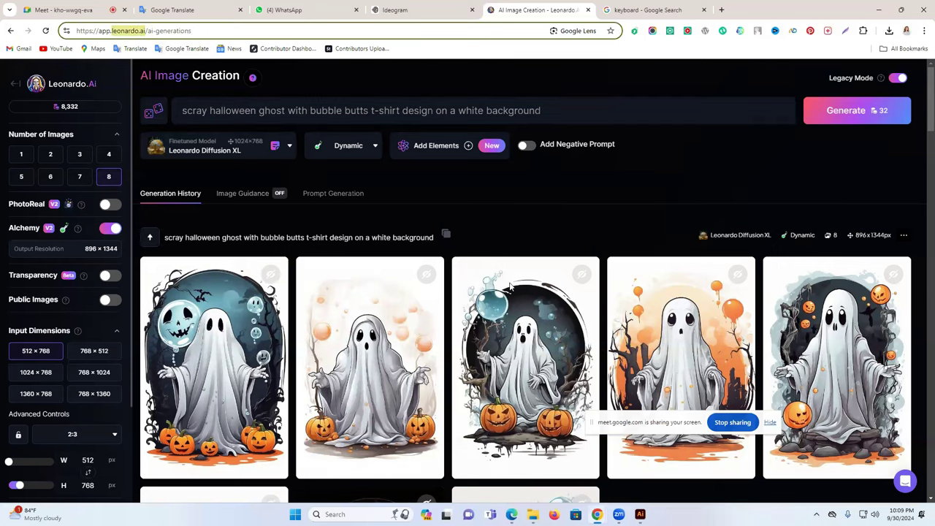
mouse_move(619, 514)
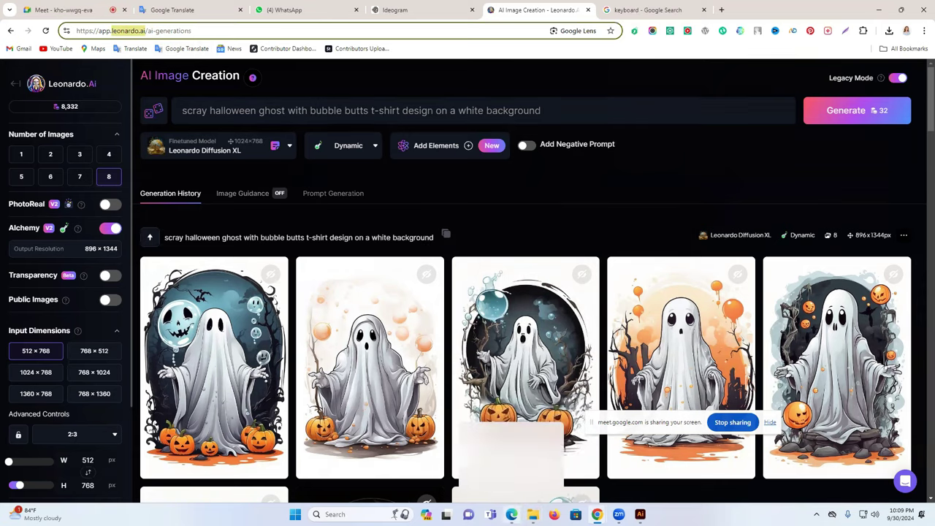
left_click(512, 515)
left_click(729, 342)
key("ctrl+v")
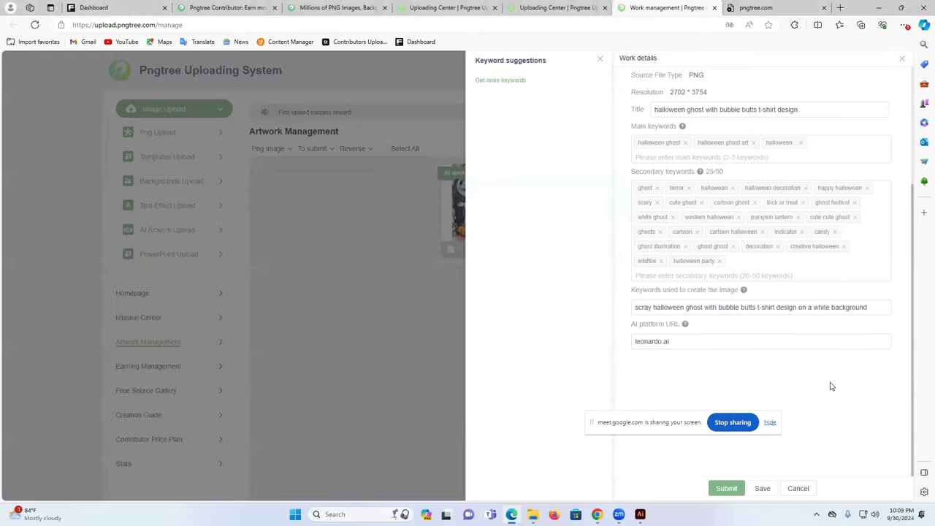
- Submit the ghost artwork for review, close Work details, and start deleting the leftover ghost entry
left_click_drag(672, 429, 285, 428)
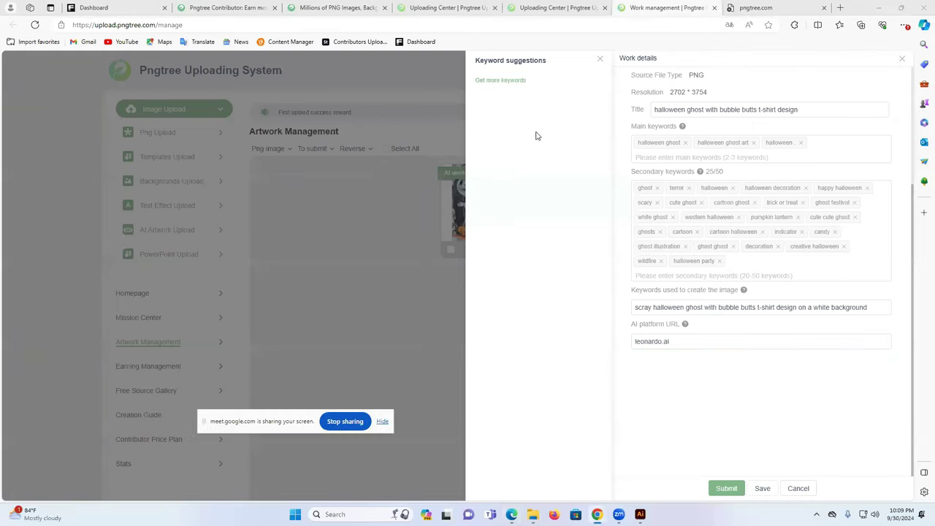
scroll(676, 263, "up", 3)
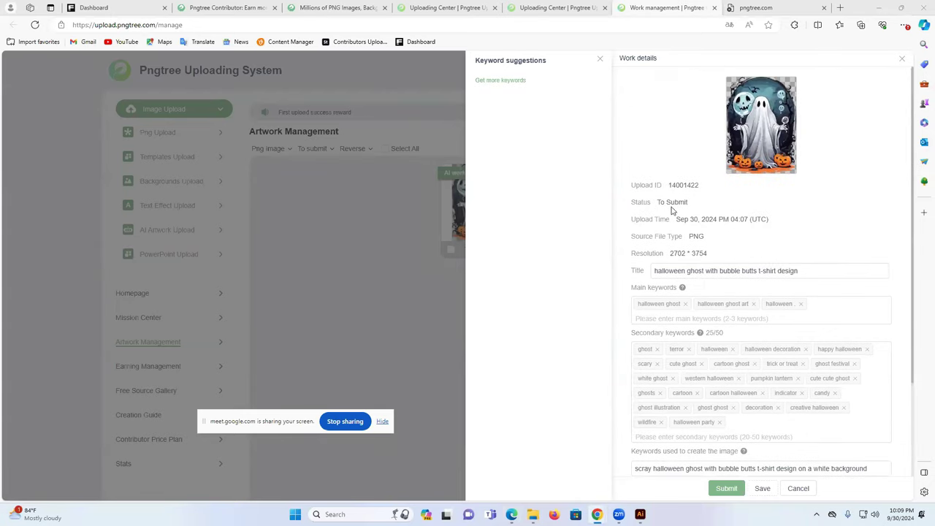
scroll(706, 300, "down", 5)
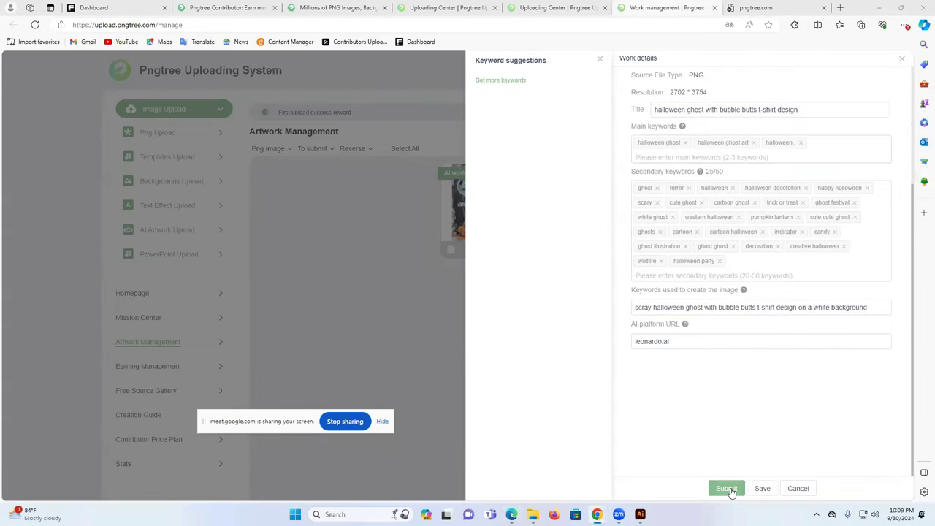
left_click(728, 489)
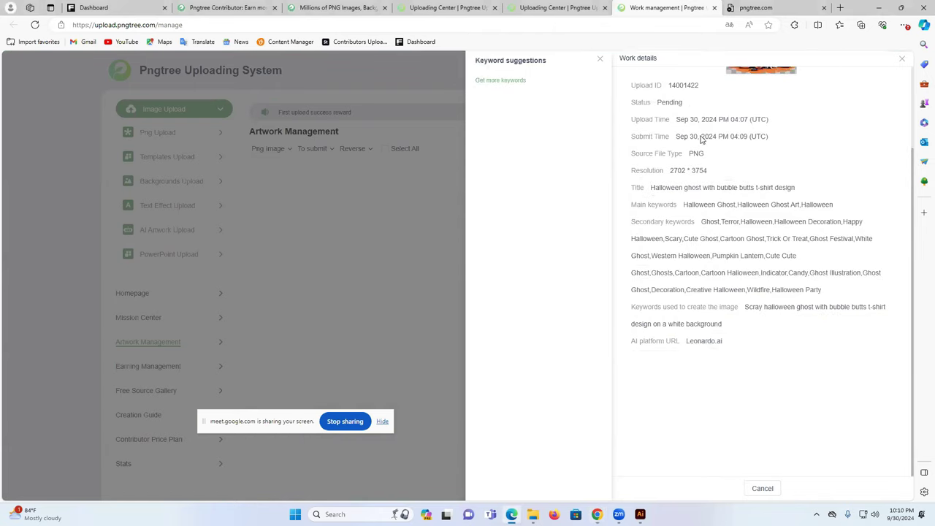
left_click(902, 59)
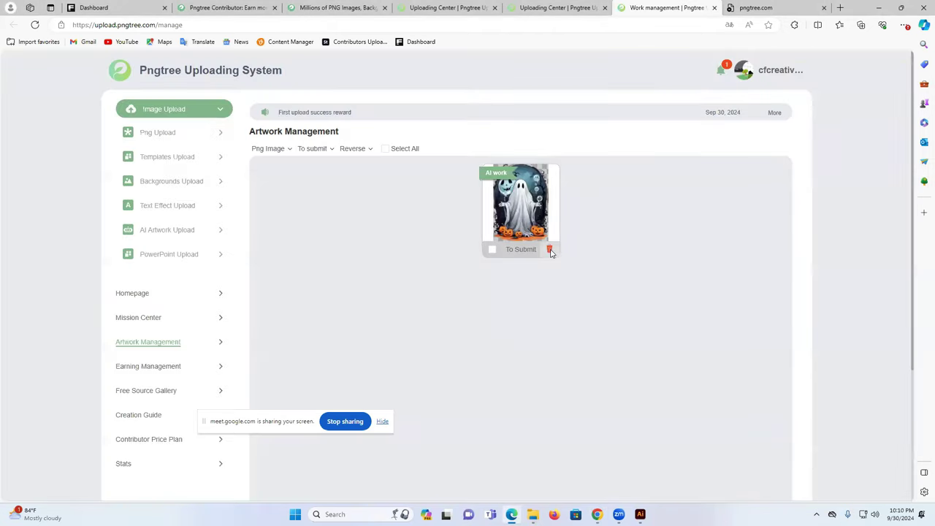
left_click(550, 249)
- Confirm deleting the leftover ghost entry and read the first upload success reward notification
left_click(470, 303)
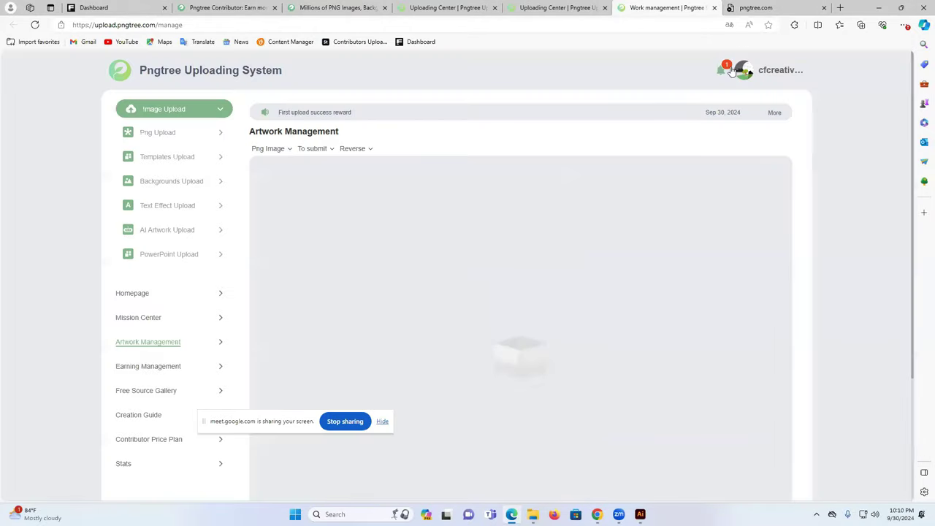
left_click(721, 73)
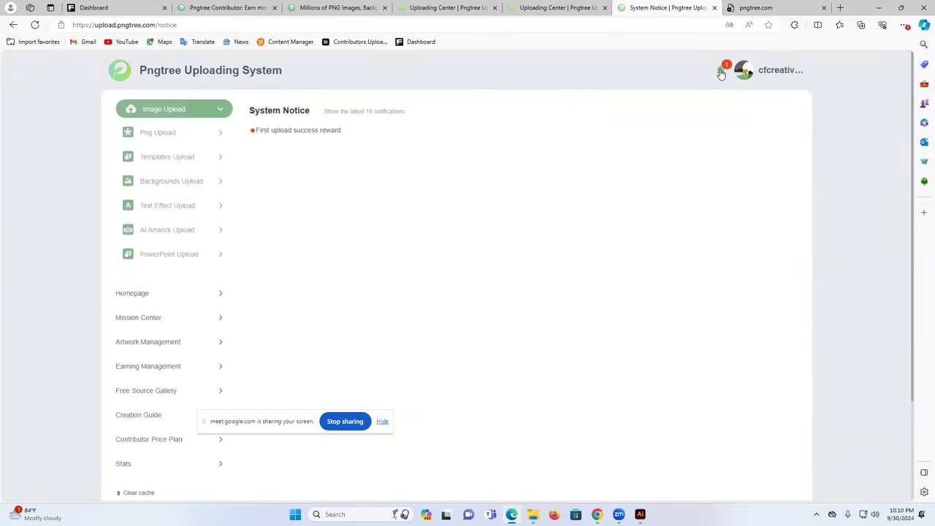
left_click(305, 133)
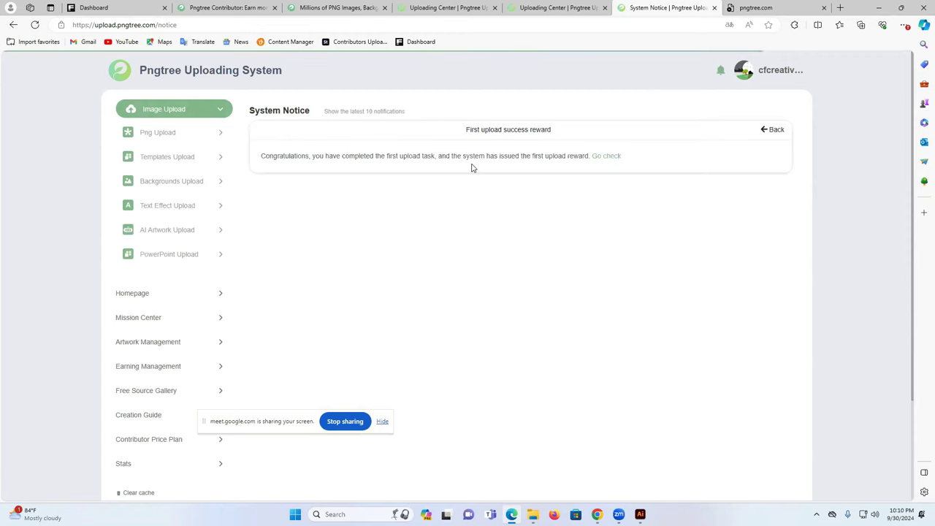
left_click(774, 132)
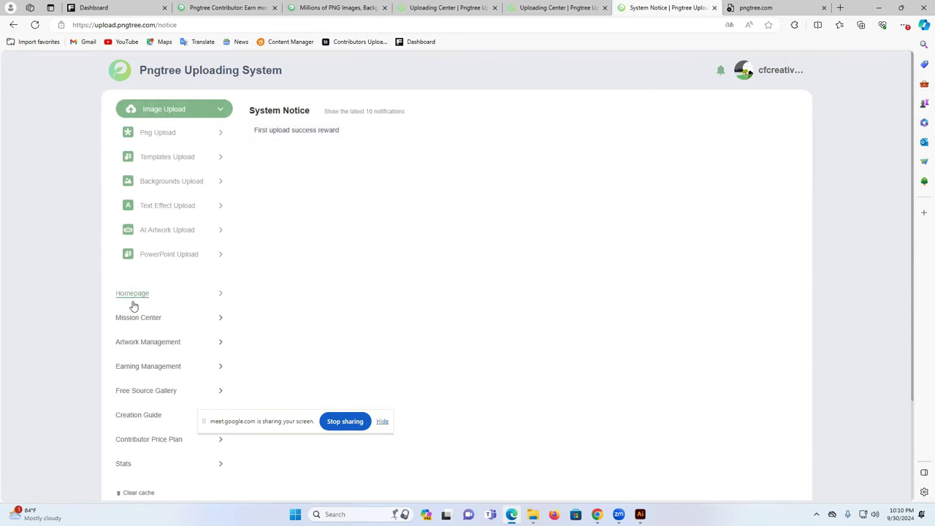
- Check the Other Earnings amount of 5 in Earning Management, then go to the contributor homepage
left_click(135, 366)
double_click(576, 162)
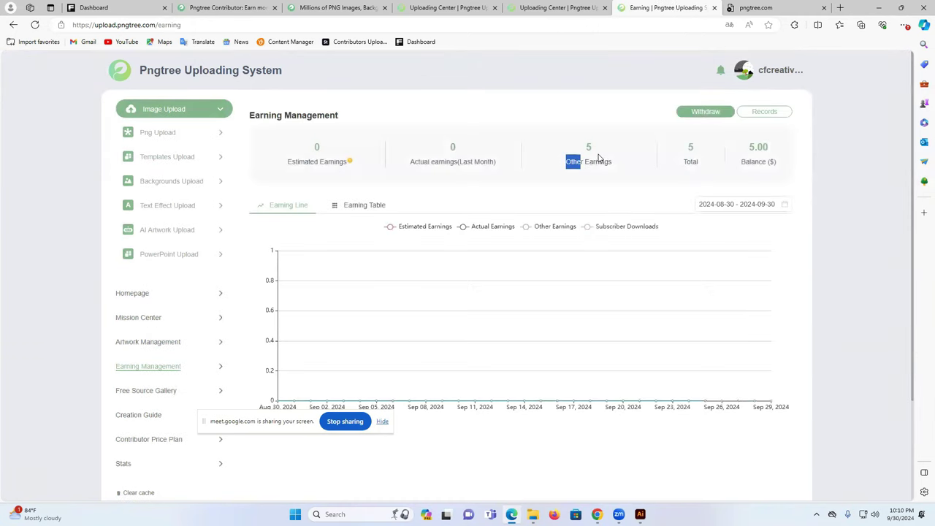
left_click(594, 151)
double_click(590, 149)
left_click(590, 149)
double_click(590, 148)
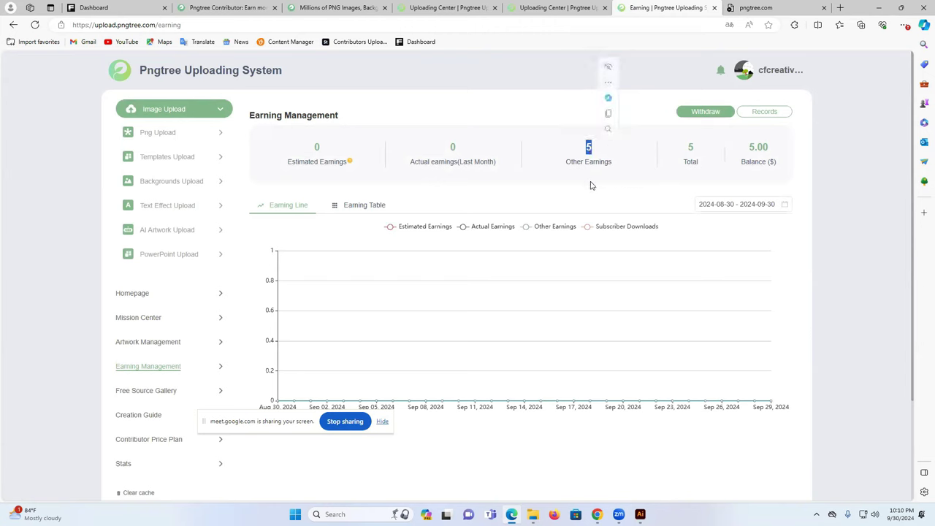
left_click(146, 297)
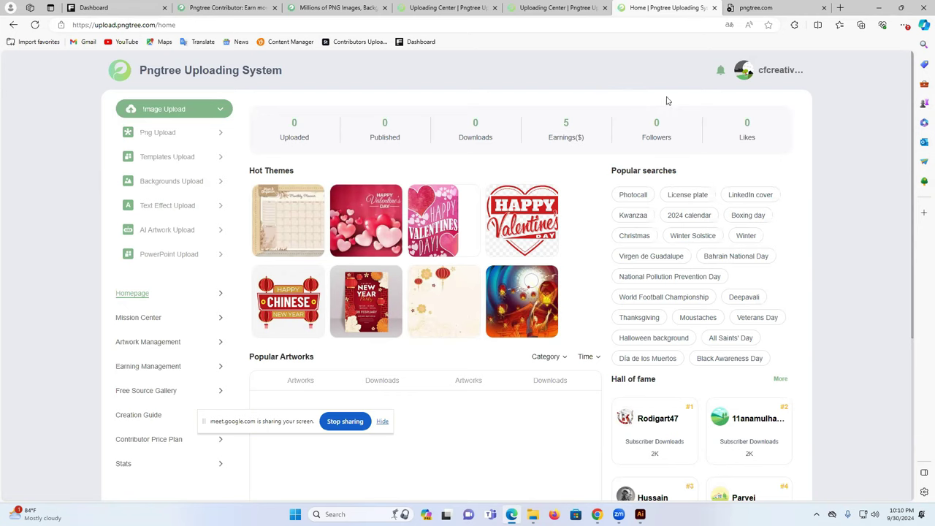
- Close the extra pngtree.com and finished Uploading Center tabs and return to Illustrator
left_click(824, 8)
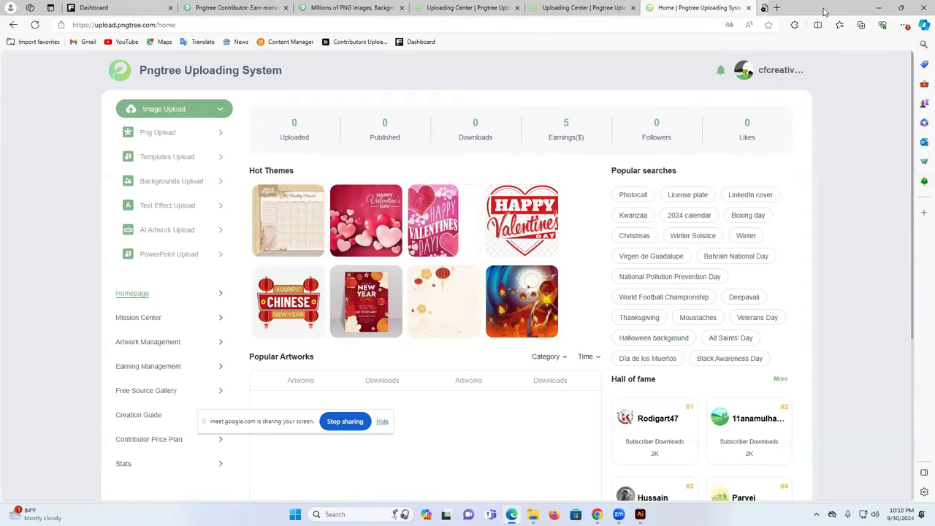
left_click(601, 7)
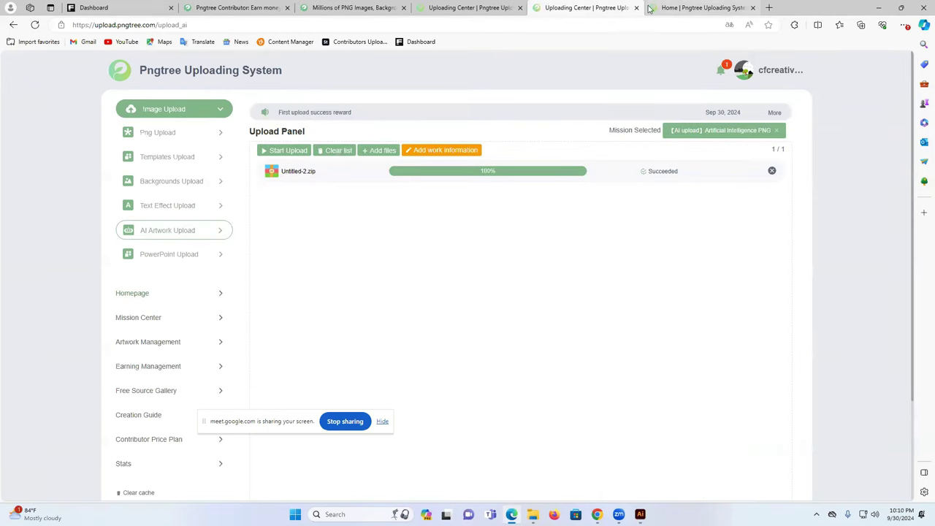
left_click(636, 8)
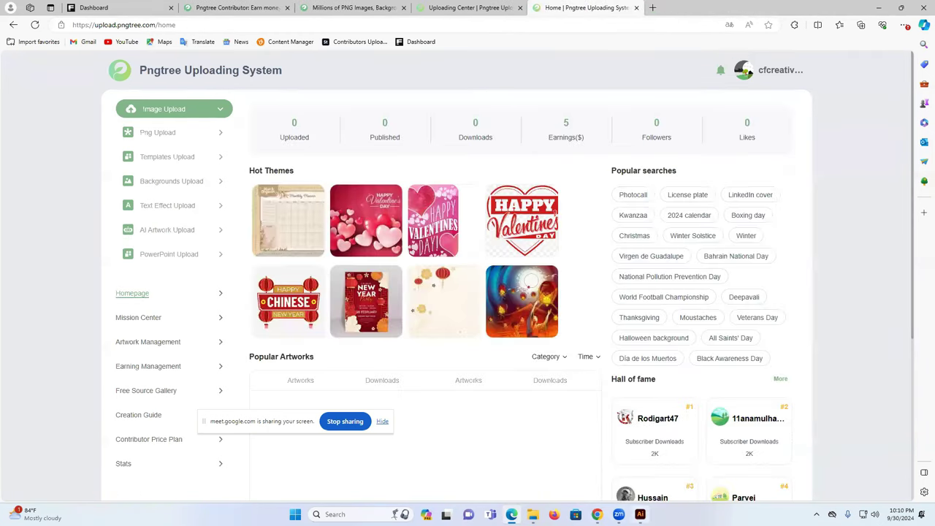
left_click(640, 514)
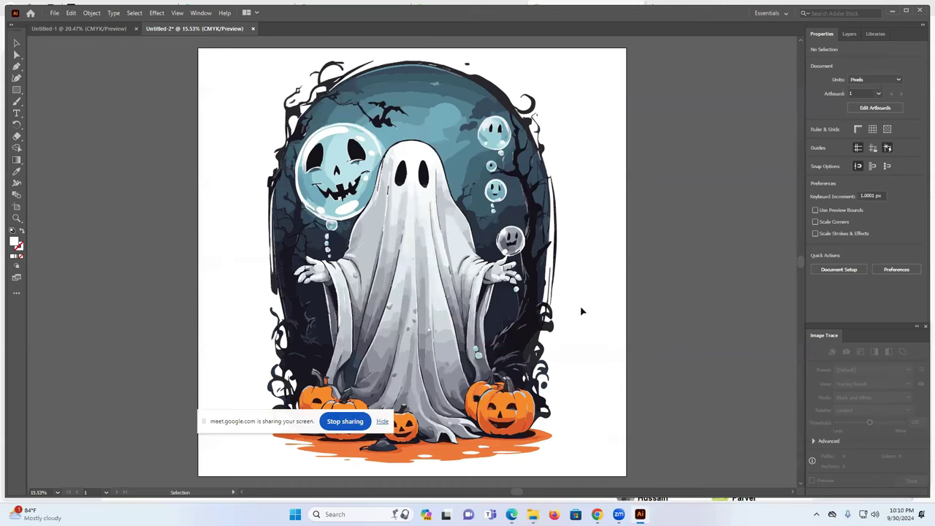
- Zoom in on the traced ghost in Untitled-2 and back out, then switch to Leonardo.Ai
scroll(401, 290, "up", 1)
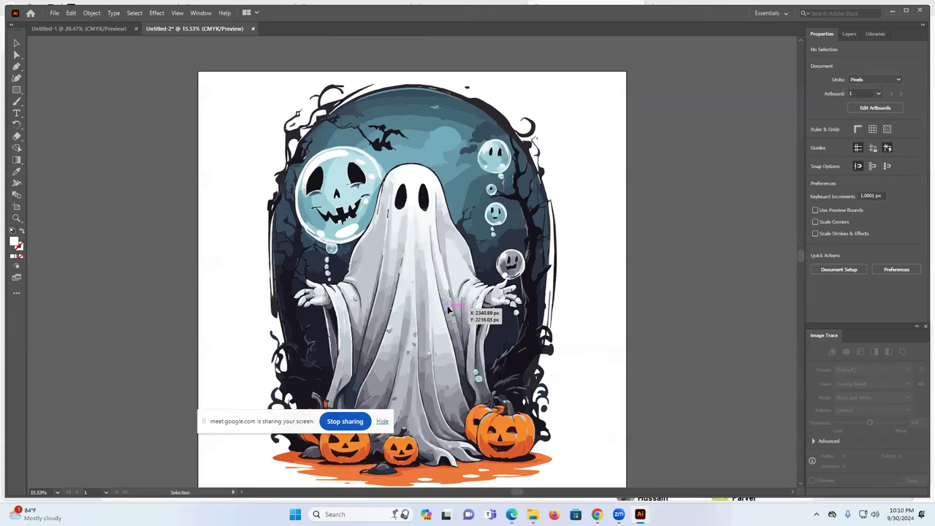
scroll(445, 291, "up", 1, "alt")
scroll(445, 291, "up", 2, "alt")
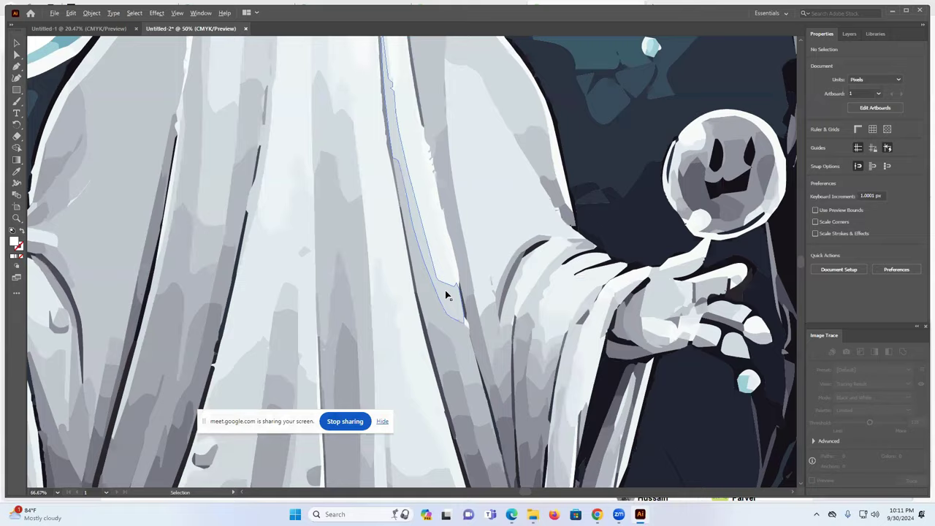
scroll(445, 290, "down", 4, "alt")
scroll(490, 291, "down", 1)
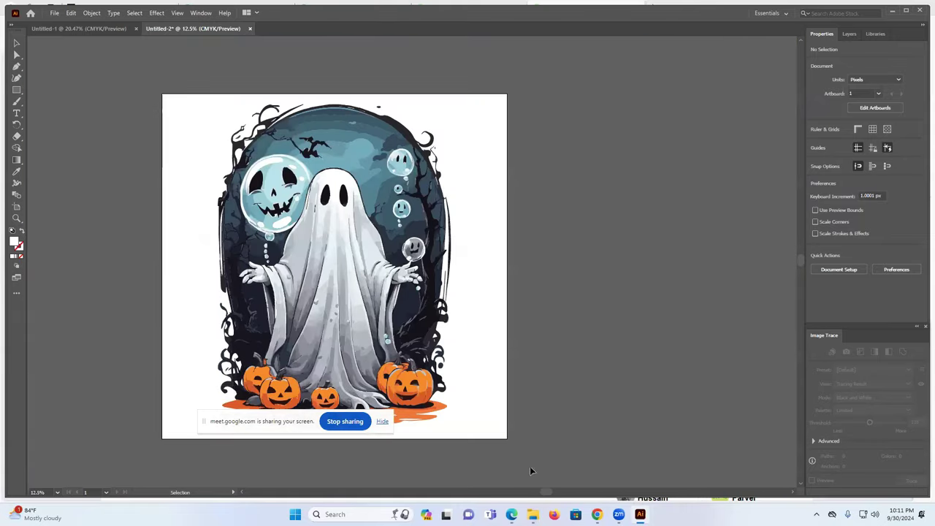
left_click_drag(547, 495, 522, 495)
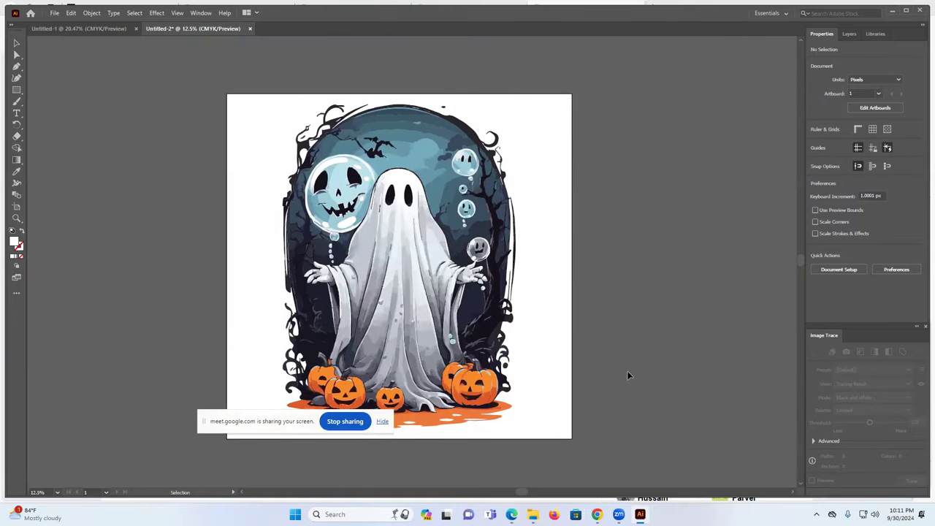
mouse_move(597, 514)
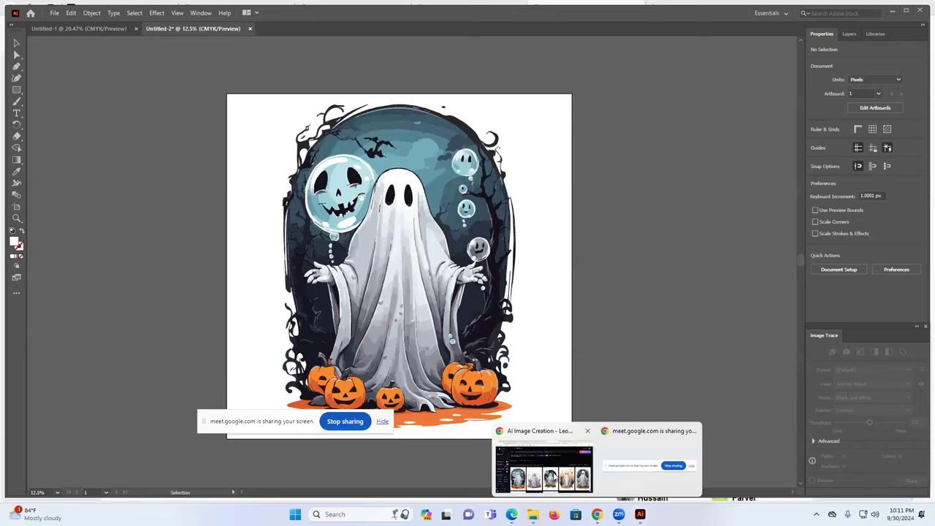
left_click(546, 461)
- Open Upscale Image for the orange-balloon ghost image, set to 2× for 1792 × 2688 px
scroll(572, 295, "down", 1)
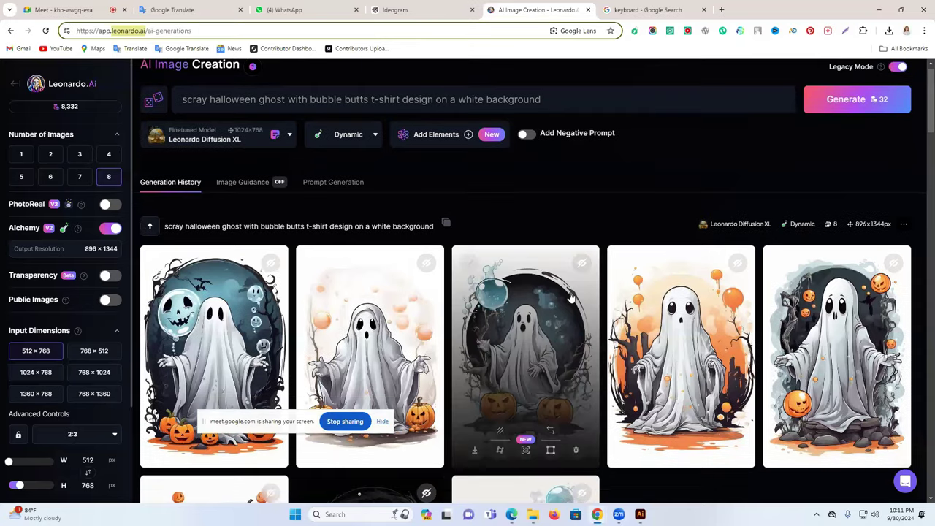
scroll(640, 283, "down", 3)
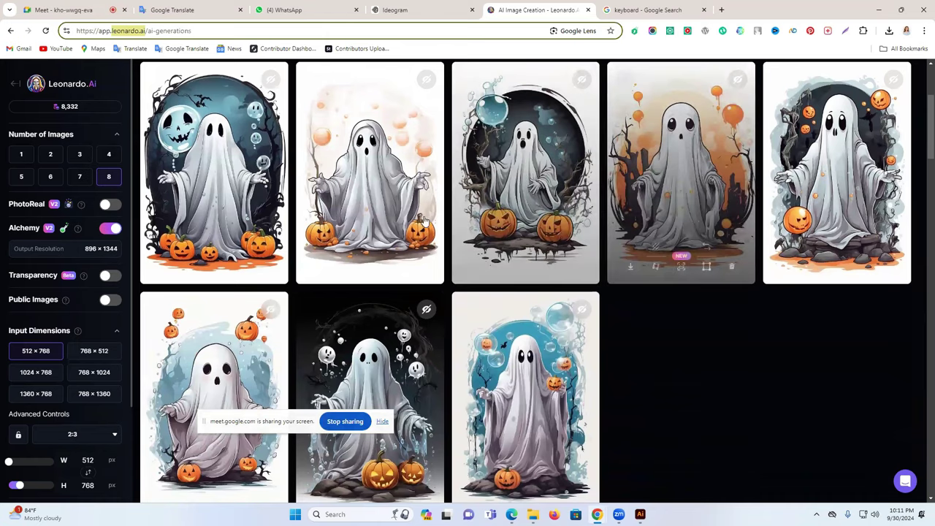
scroll(426, 222, "up", 1)
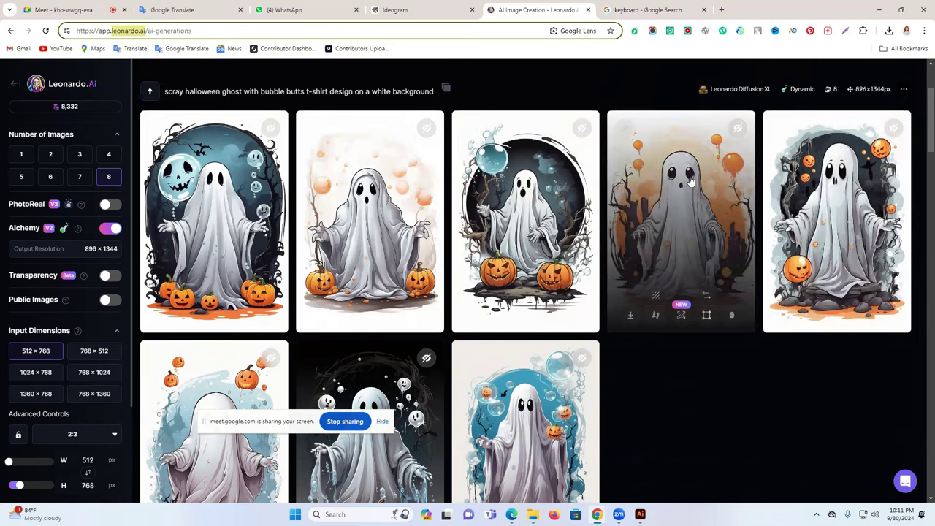
left_click(681, 317)
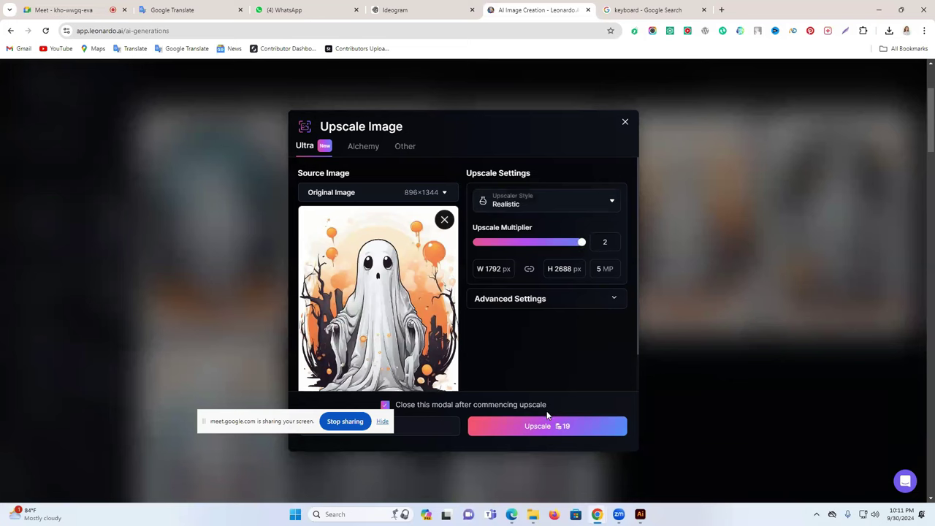
- Start the 2× upscale of the orange-balloon ghost image from the advanced upscale settings
left_click(570, 309)
scroll(565, 318, "down", 1)
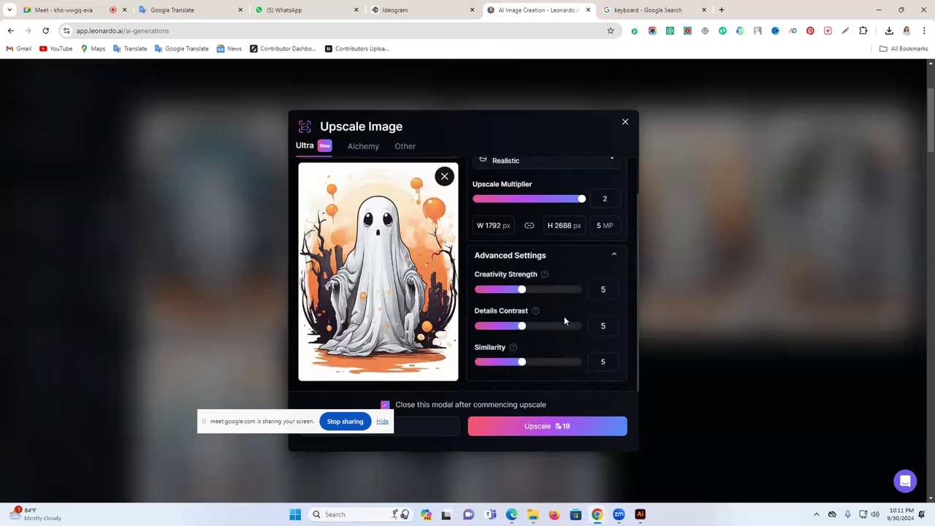
left_click(551, 427)
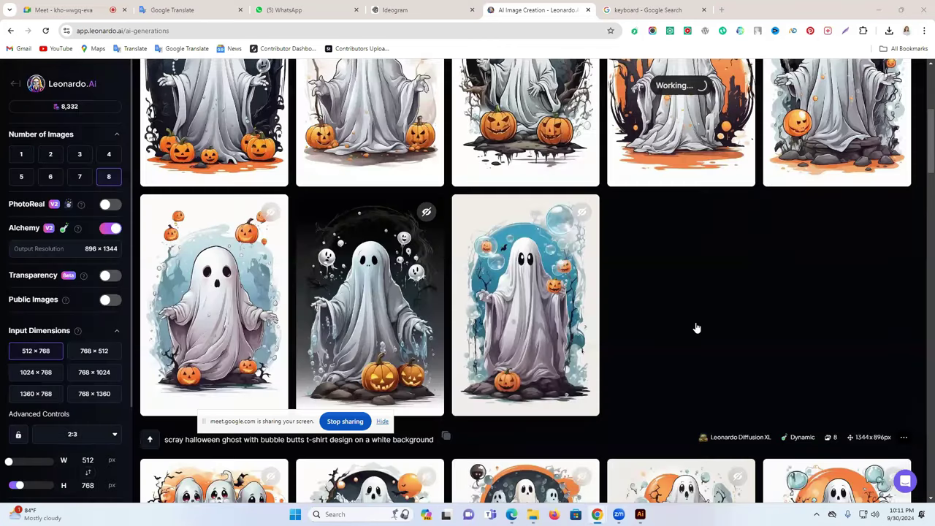
- Download the fourth ghost image and open a new blank browser tab
scroll(697, 329, "up", 2)
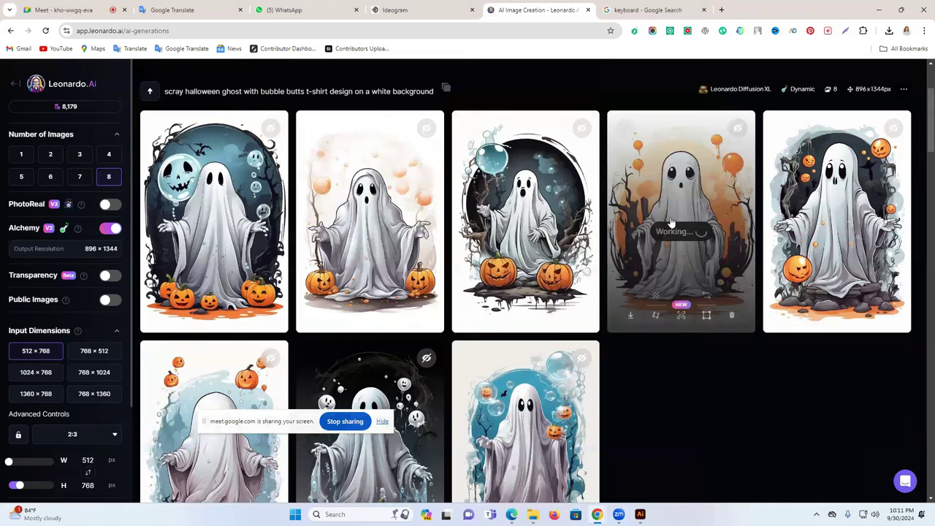
scroll(683, 272, "down", 10)
scroll(683, 272, "up", 2)
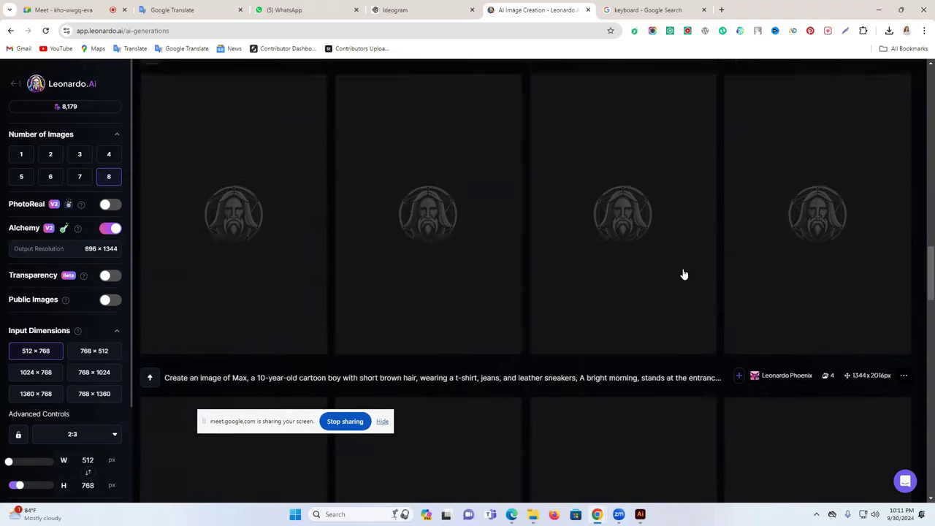
scroll(683, 274, "down", 7)
mouse_move(688, 293)
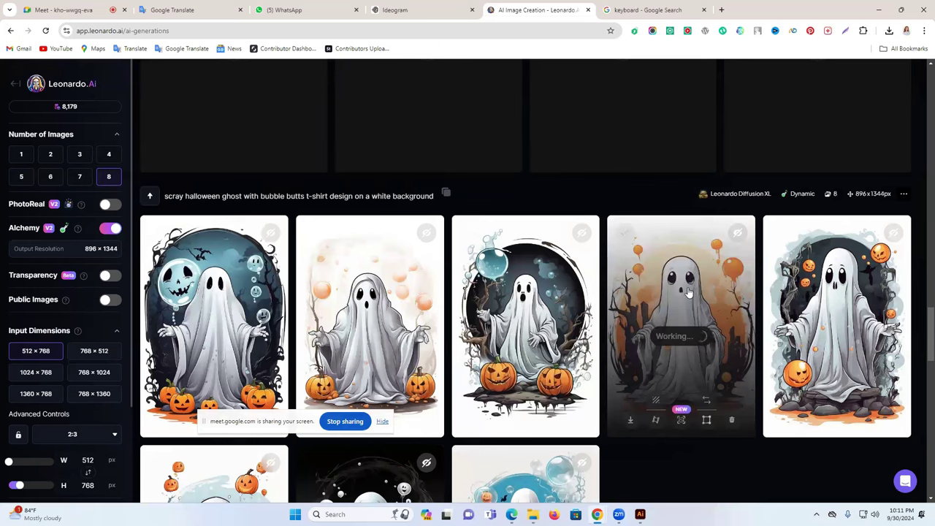
left_click(631, 422)
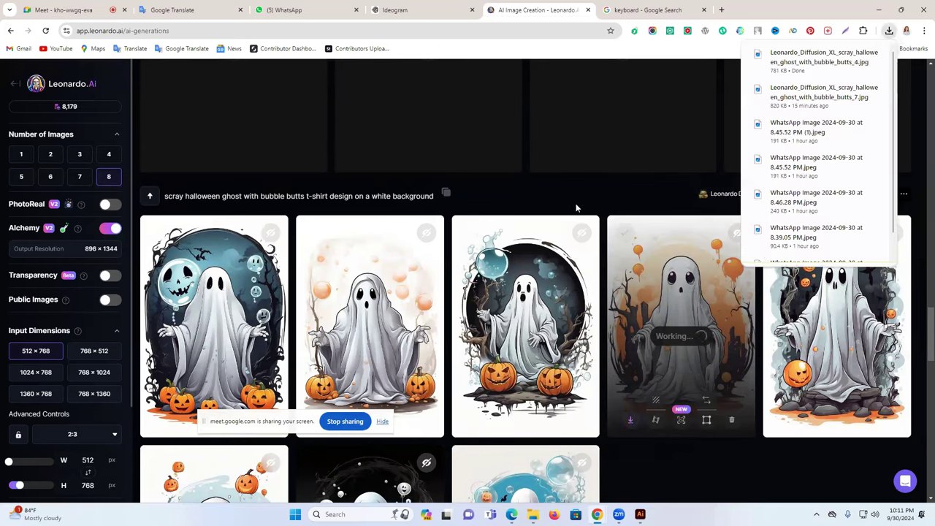
left_click(721, 11)
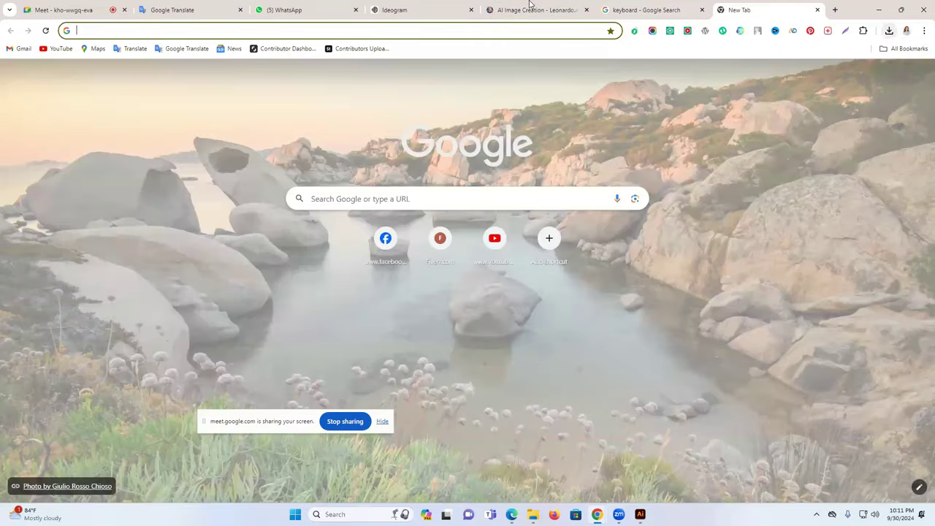
- Download the full-size upscaled orange ghost image from the lightbox and open the Downloads folder
key("ctrl+shift+Tab")
key("ctrl+shift+Tab")
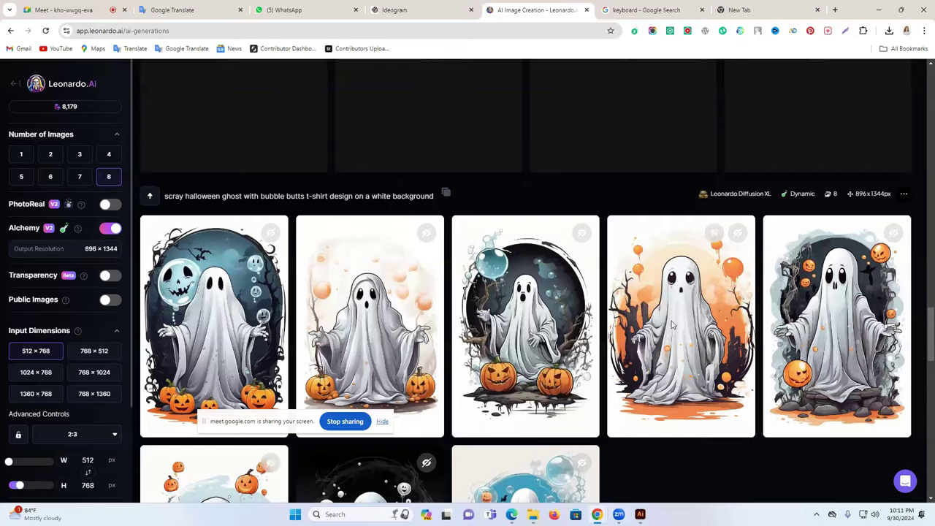
left_click(673, 325)
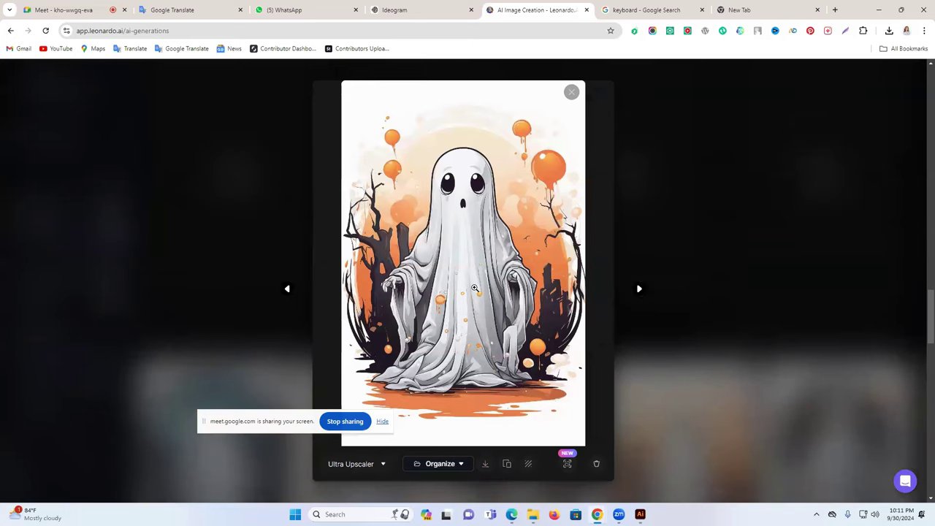
left_click(484, 465)
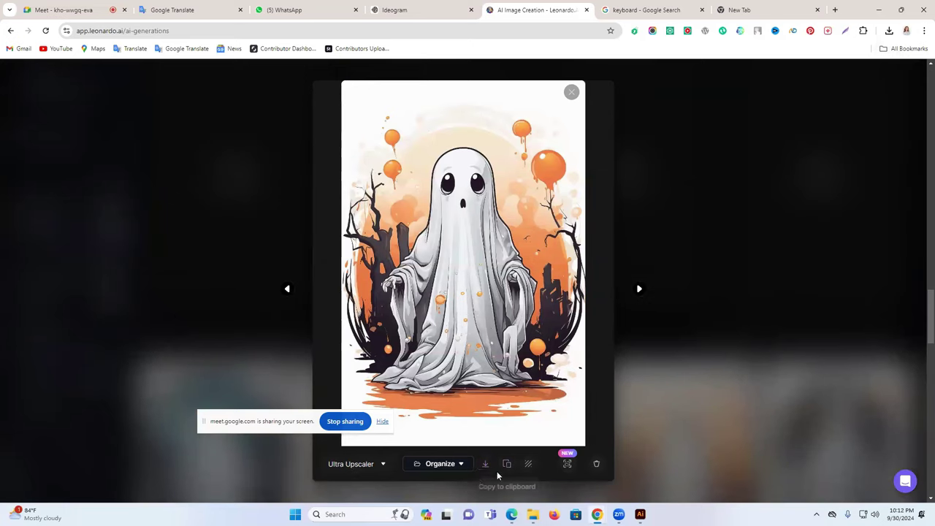
key("super+e")
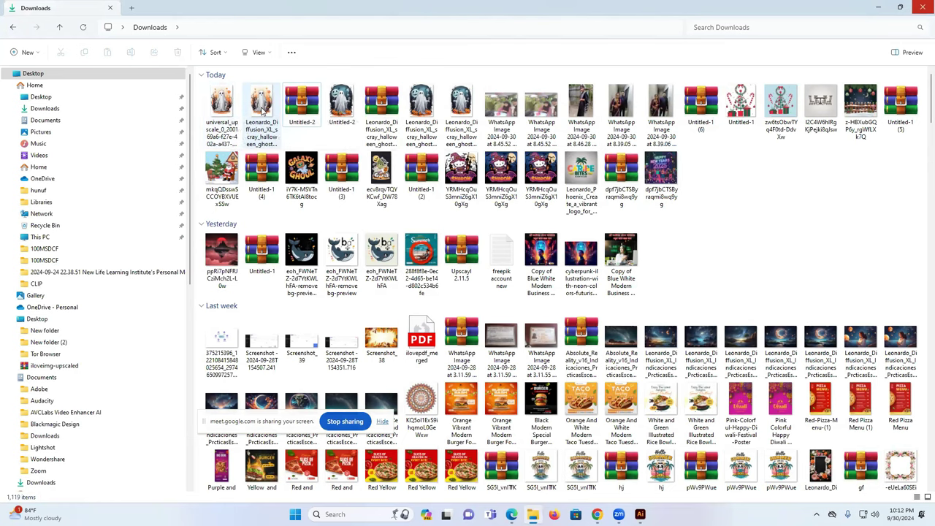
- Preview the upscaled ghost JPG in Photos, then close Photos and the Downloads window
double_click(217, 107)
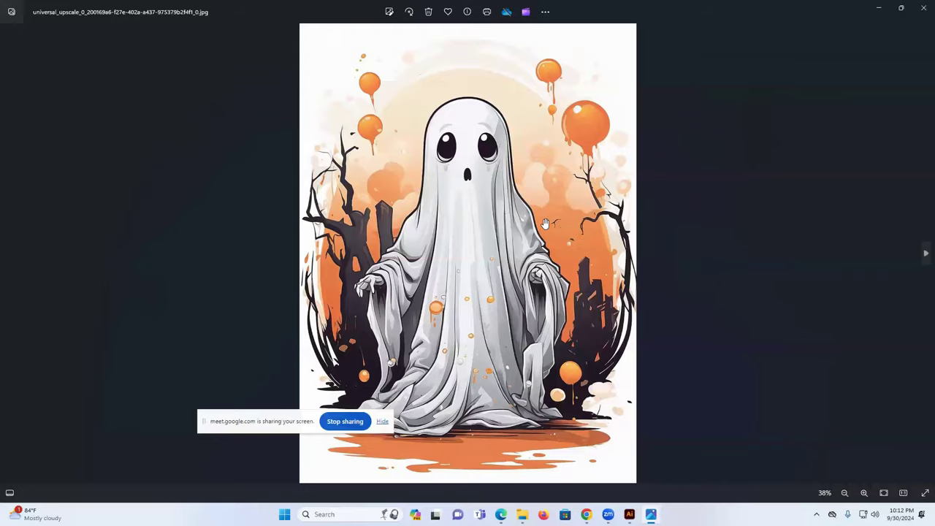
scroll(544, 227, "up", 2)
scroll(920, 43, "down", 3)
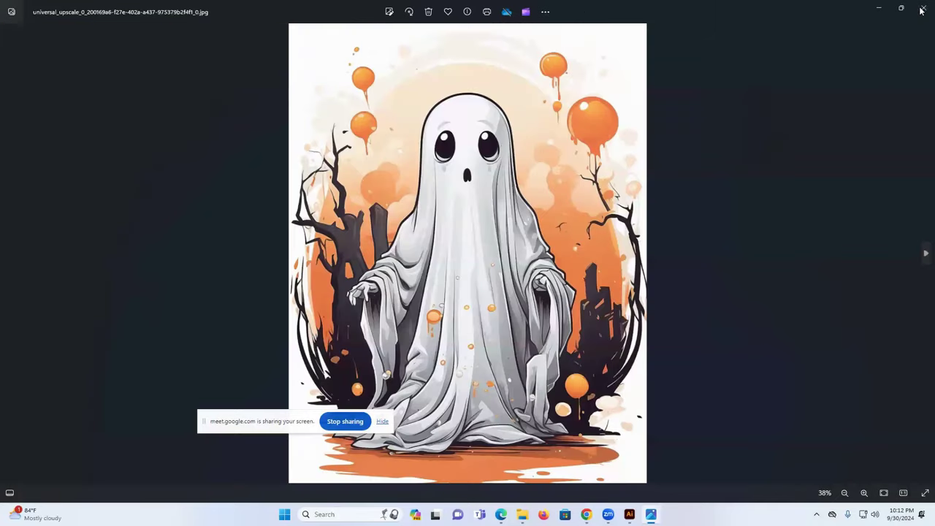
left_click(922, 10)
left_click(922, 9)
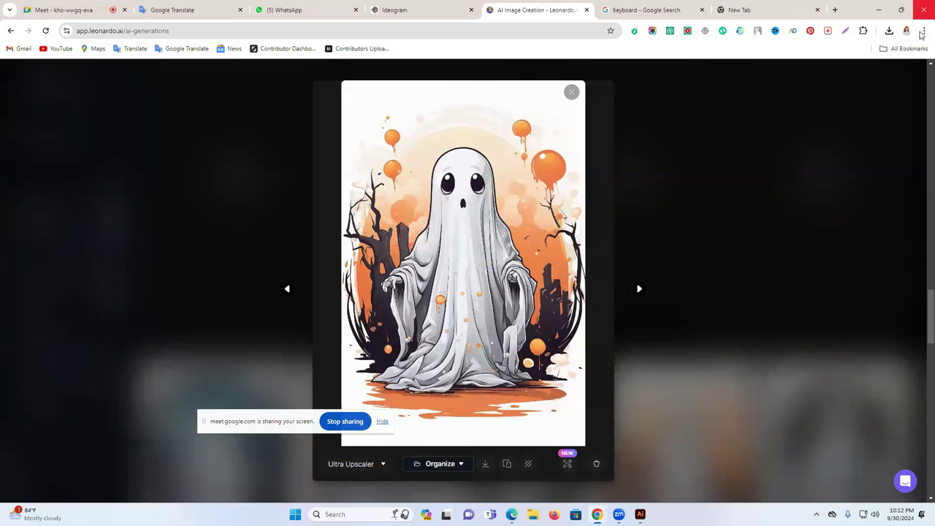
- Open a new incognito window and launch iLoveIMG's bookmarked Free AI Image Upscaling Tool
left_click(924, 31)
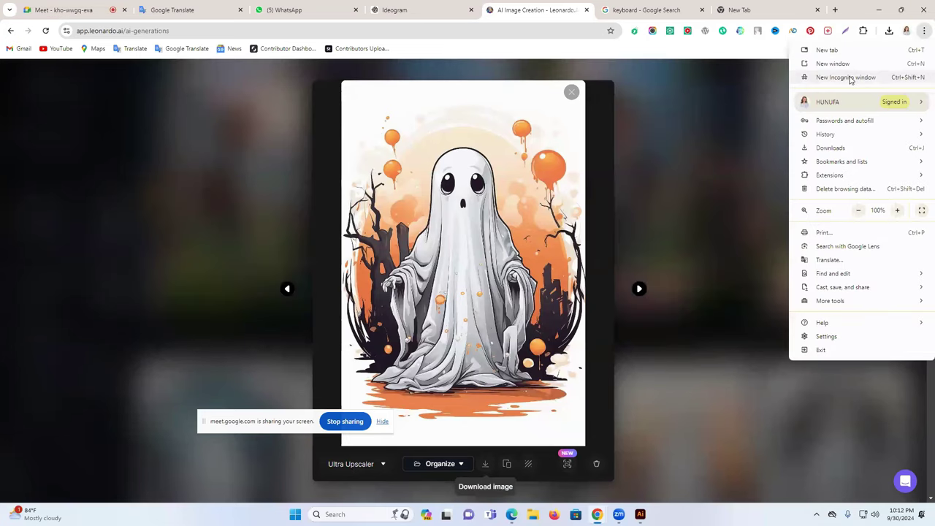
left_click(848, 78)
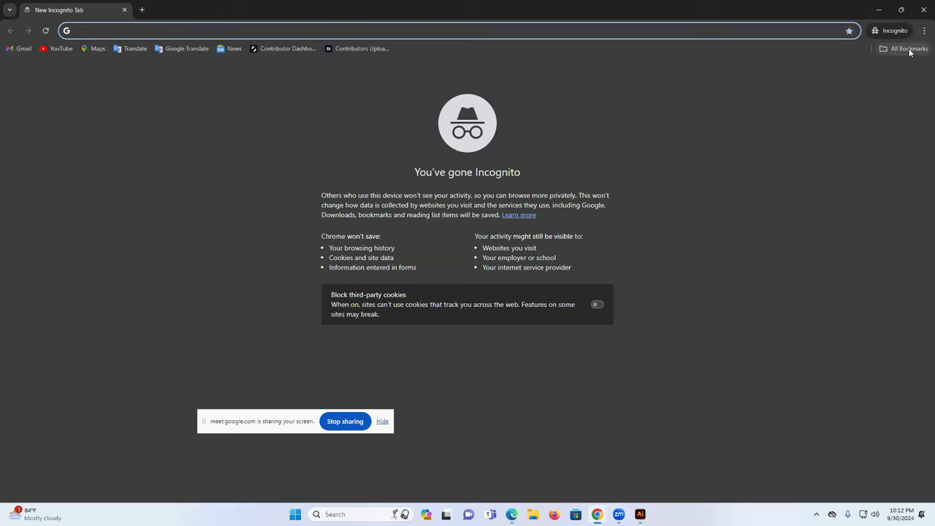
left_click(906, 49)
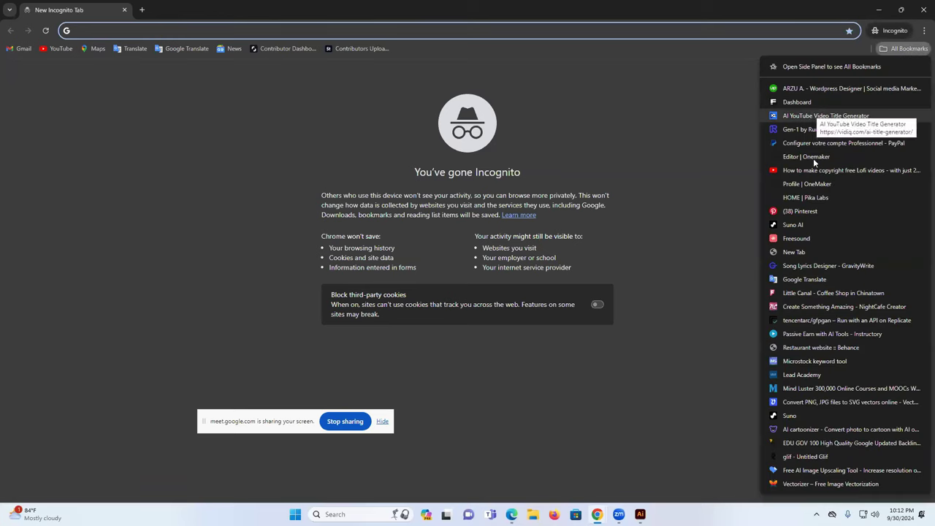
left_click(807, 470)
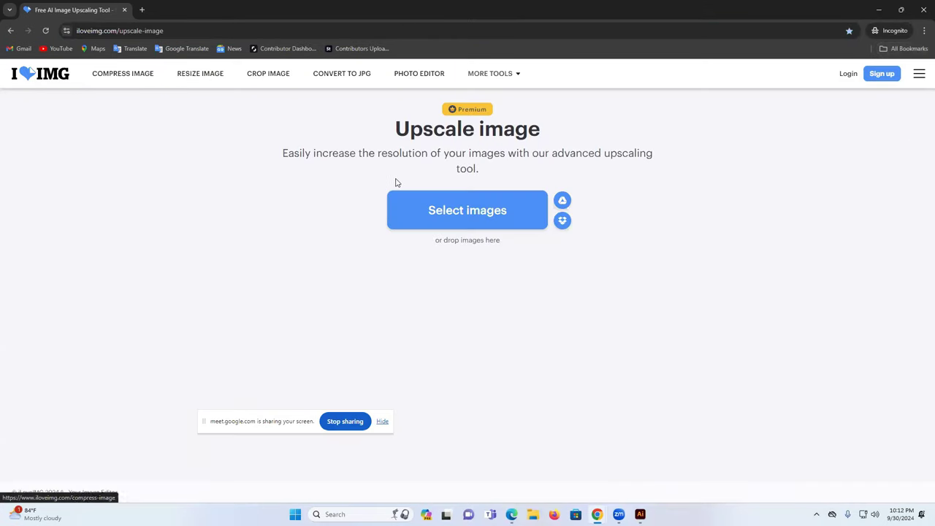
- Upload the first universal_upscale ghost JPG from Downloads into iLoveIMG's Upscale image tool
left_click(449, 214)
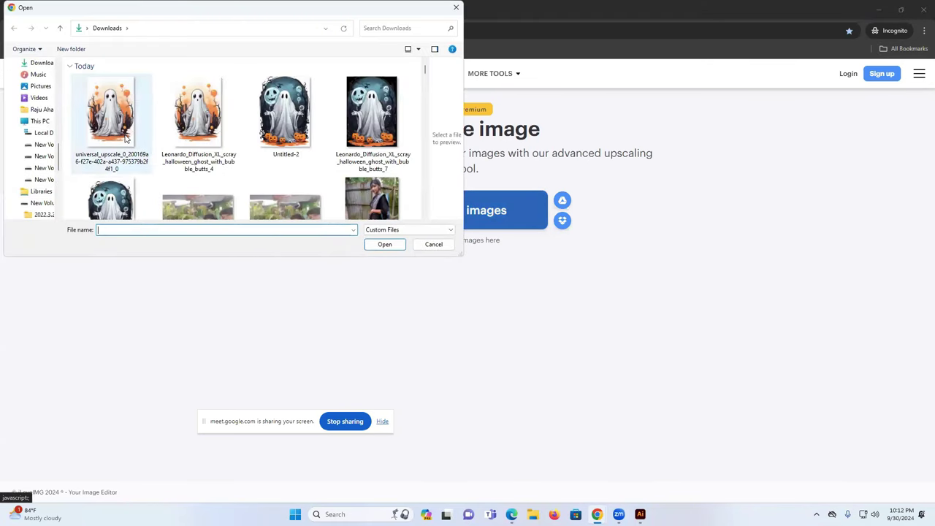
left_click(126, 139)
left_click(385, 244)
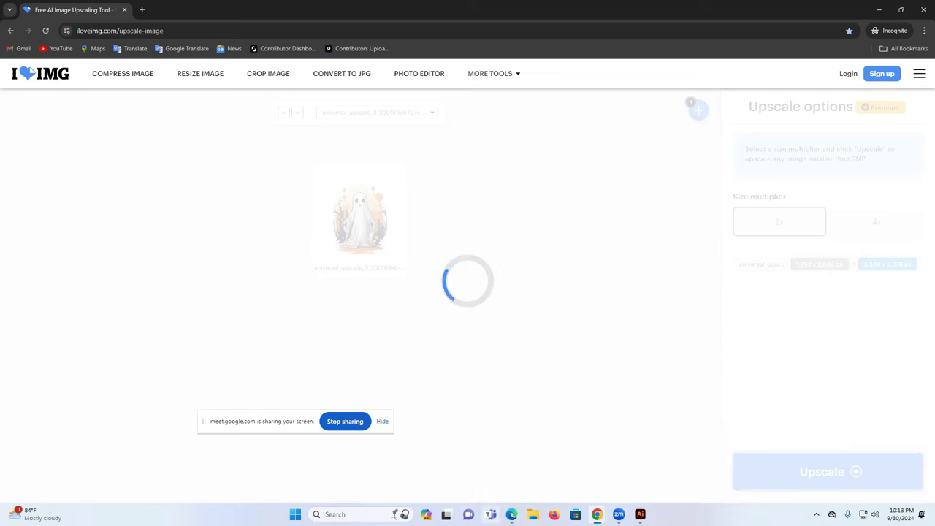
key("super+e")
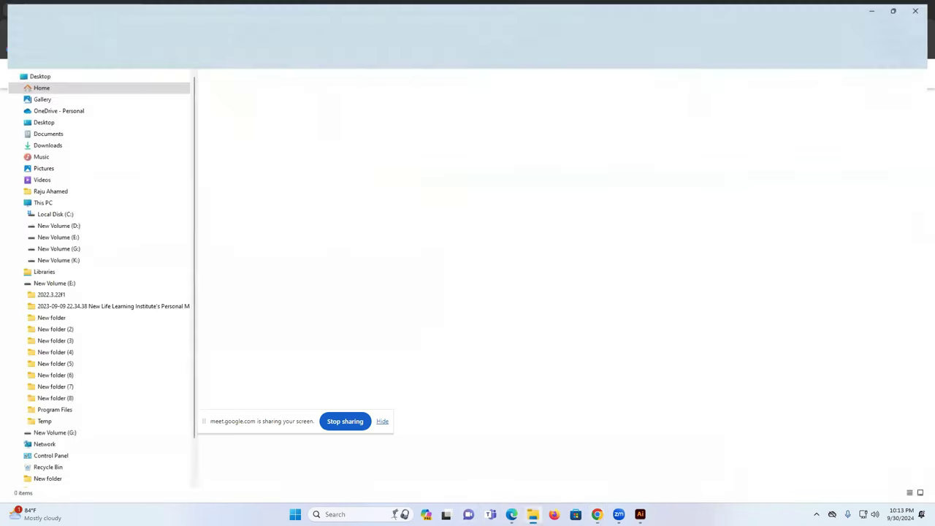
double_click(277, 113)
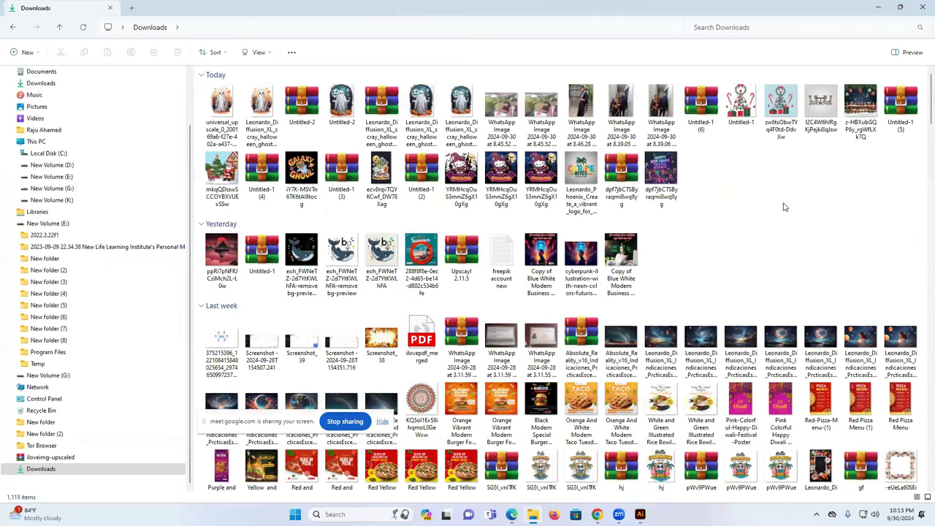
left_click(922, 8)
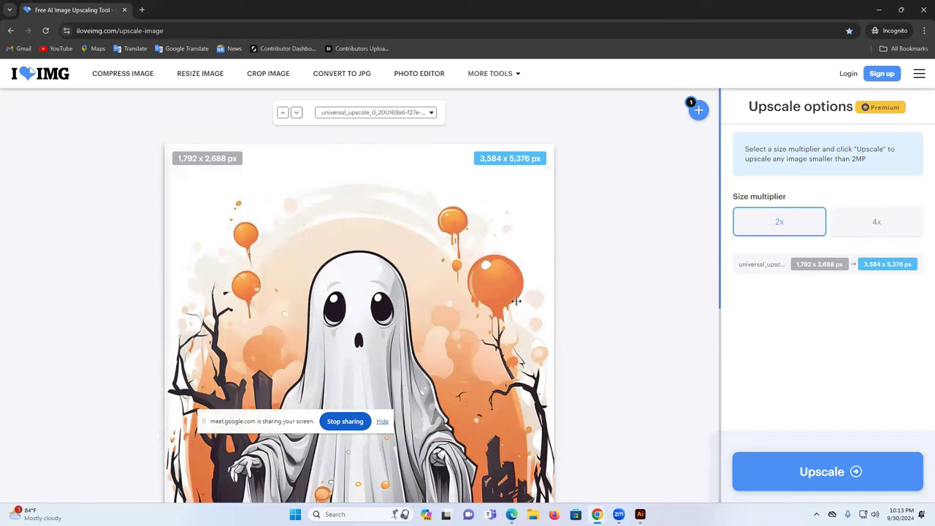
- Choose the 4x multiplier and upscale the ghost image to 4,703 × 7,054 px
scroll(601, 378, "down", 3)
scroll(537, 342, "up", 3)
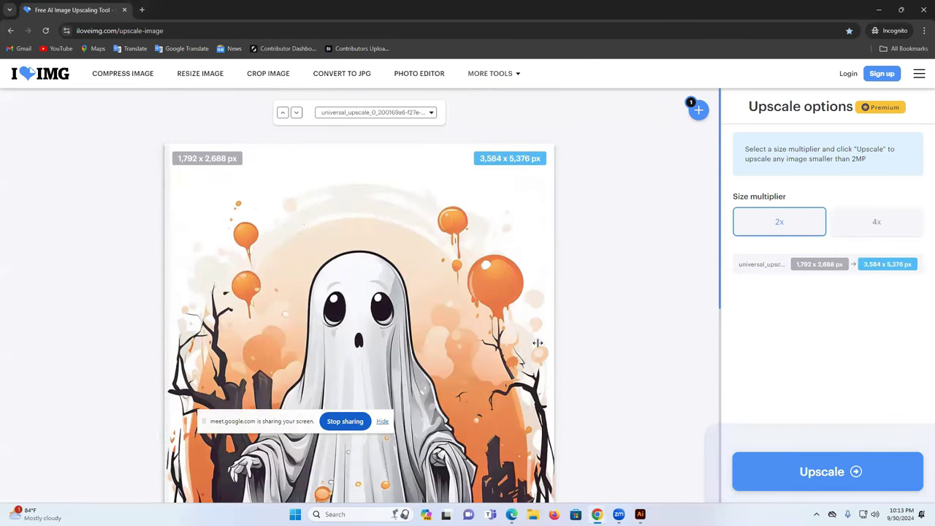
scroll(537, 343, "down", 5)
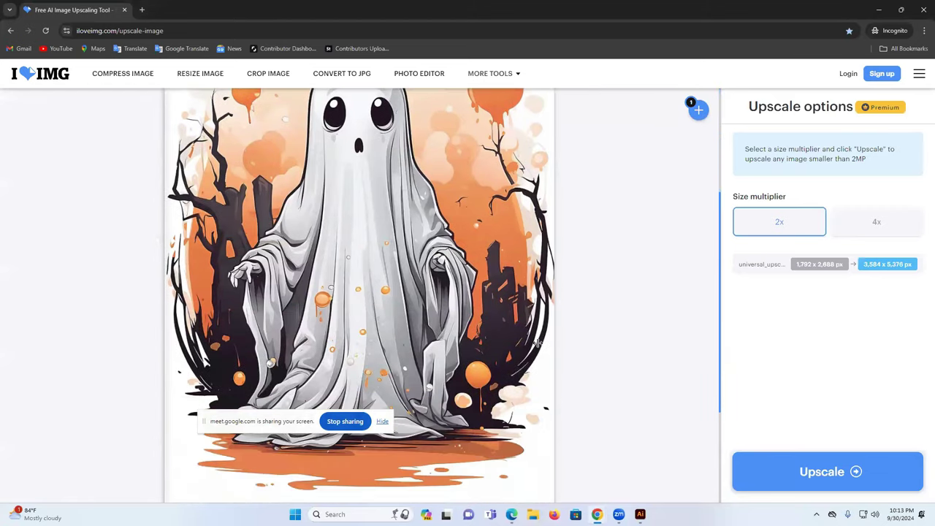
scroll(537, 342, "up", 5)
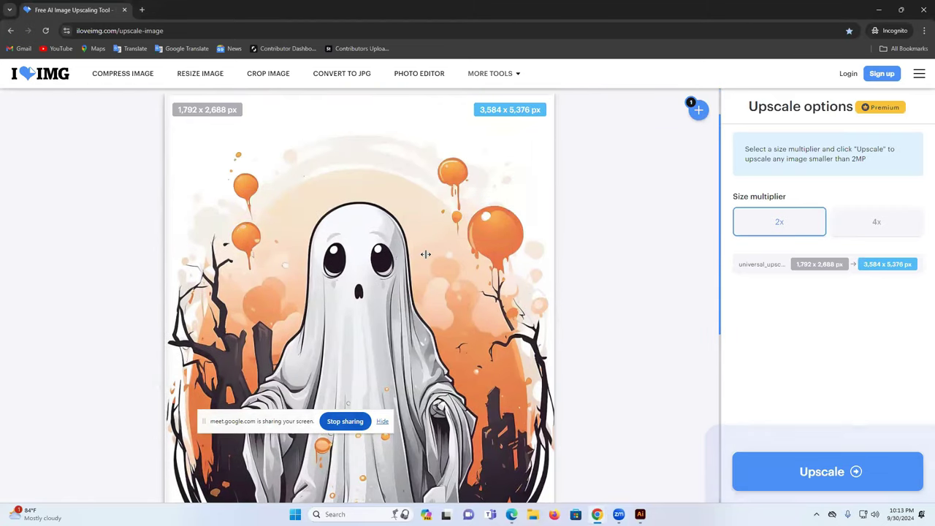
left_click(891, 223)
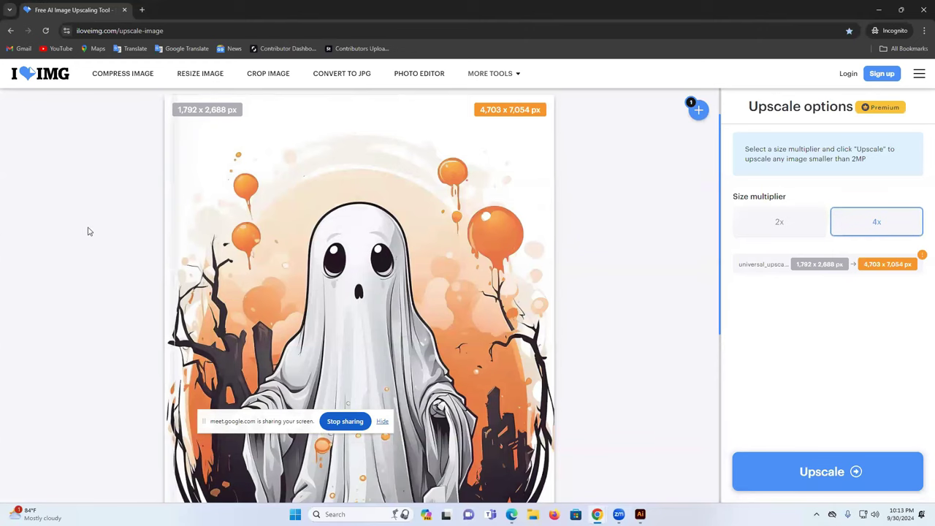
left_click(820, 475)
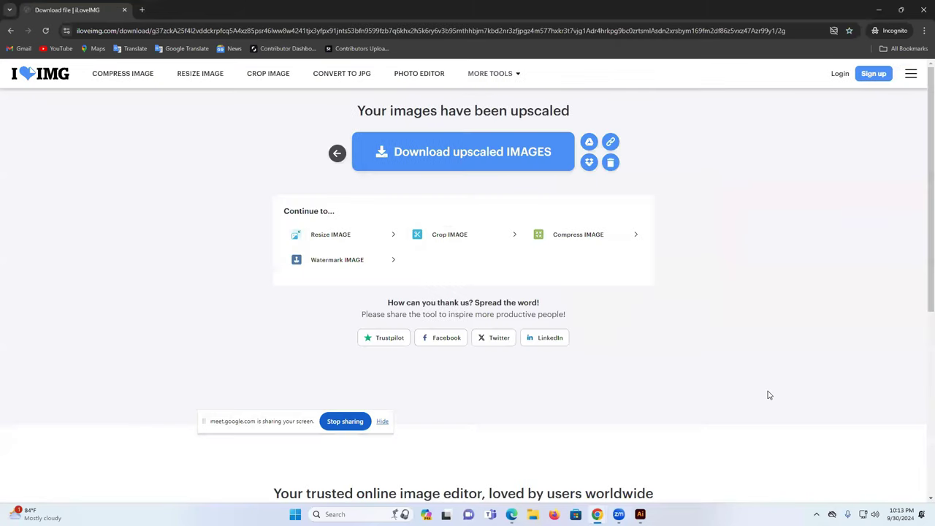
- Save the 3584 × 5376 px upscaled ghost JPG from iLoveIMG to Downloads and browse to that folder
left_click(434, 155)
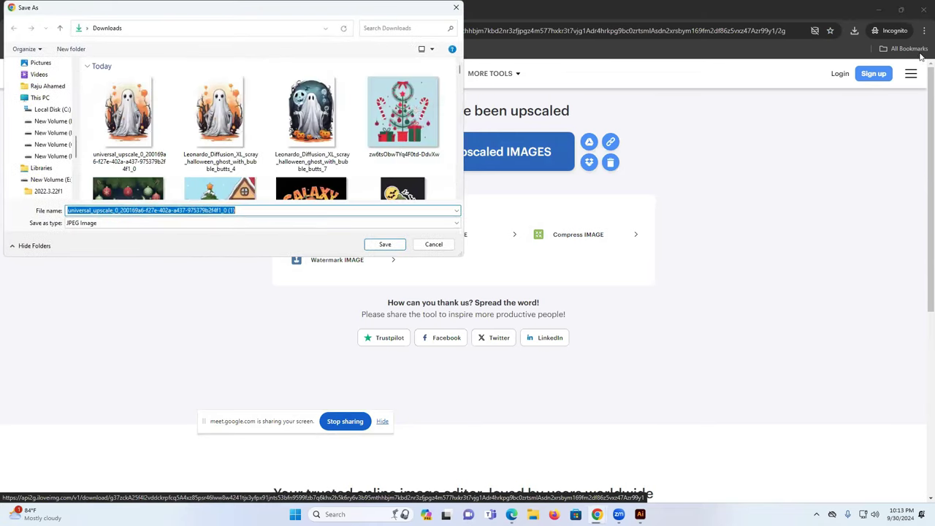
left_click(385, 244)
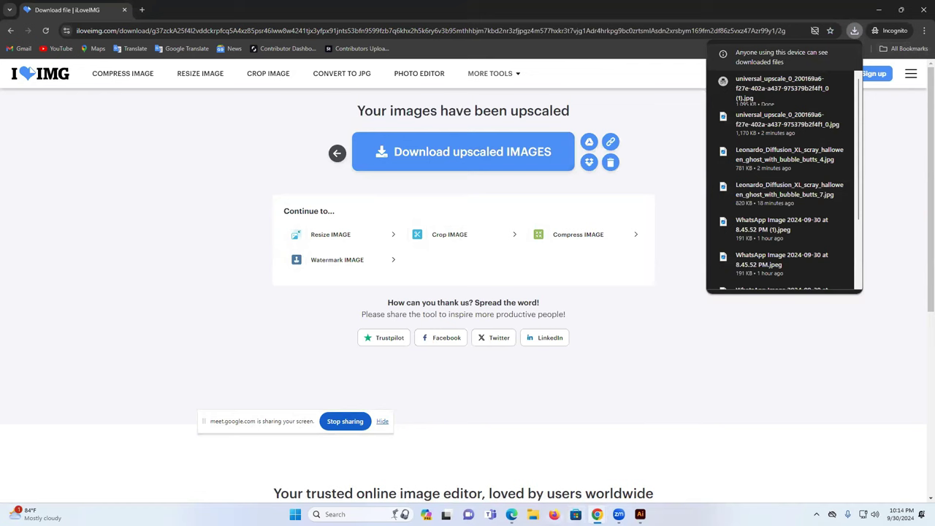
left_click(533, 515)
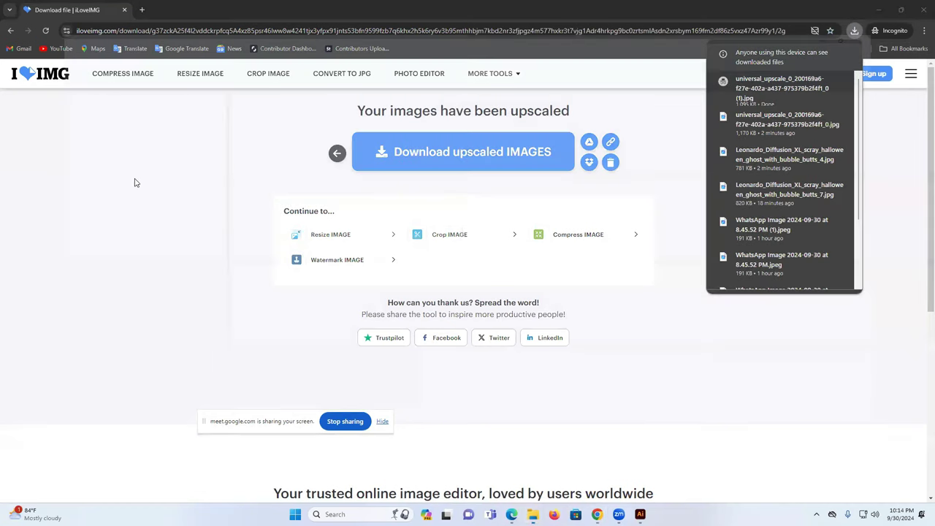
double_click(268, 109)
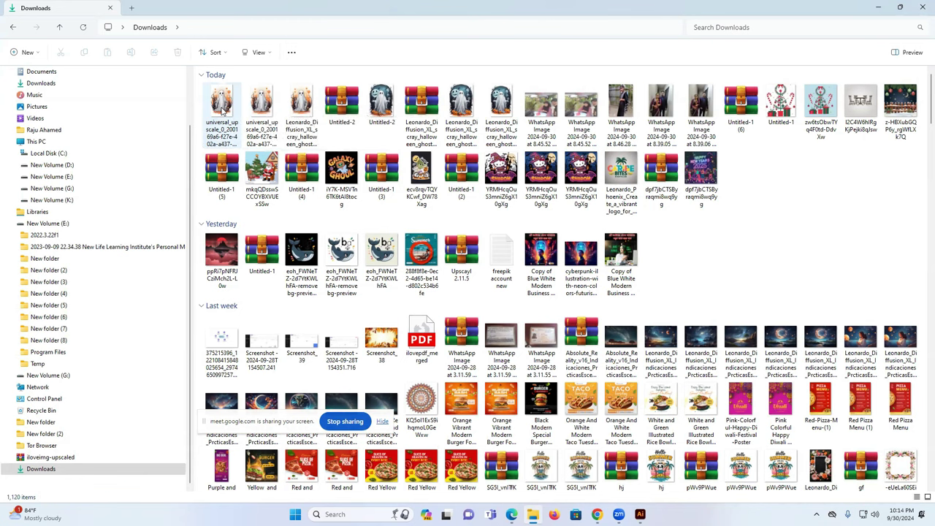
- Preview the newest upscaled ghost JPG, close it, and return to Illustrator's Untitled-2 document
double_click(222, 108)
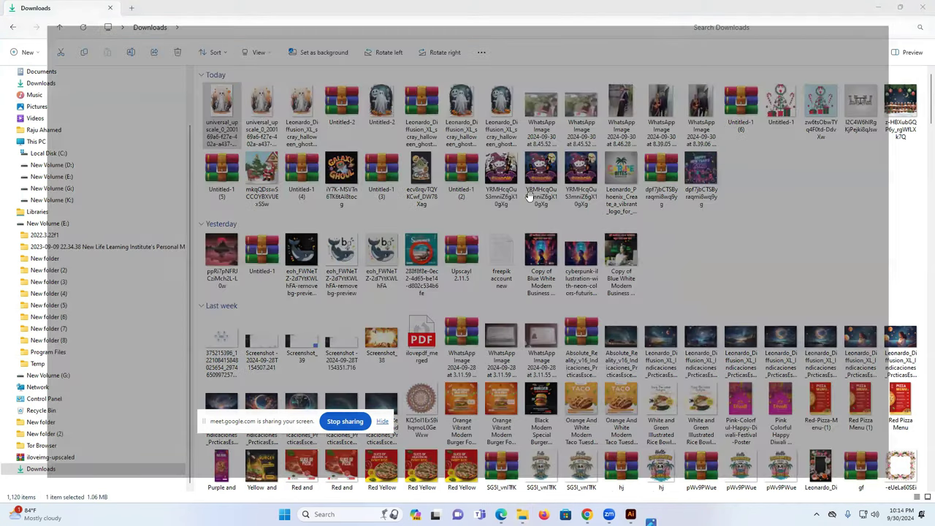
scroll(510, 259, "up", 2)
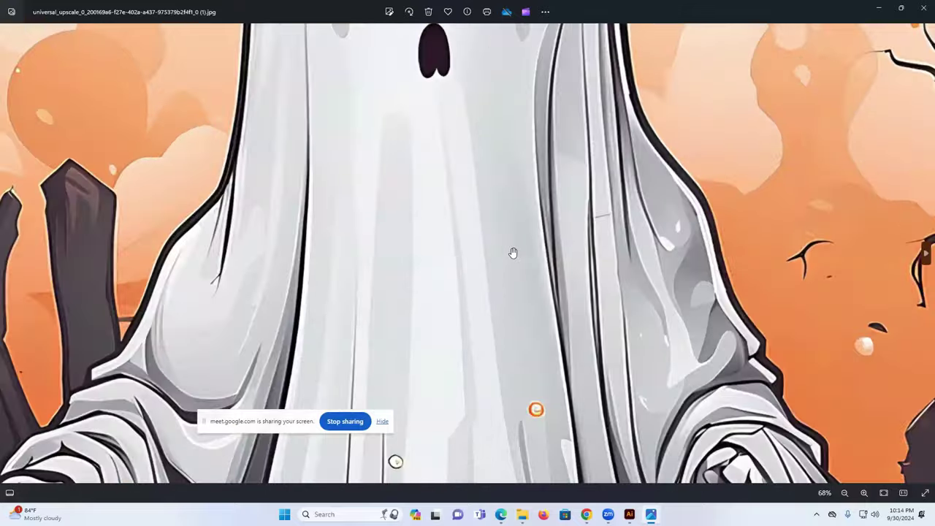
scroll(511, 253, "down", 5)
key("alt+F4")
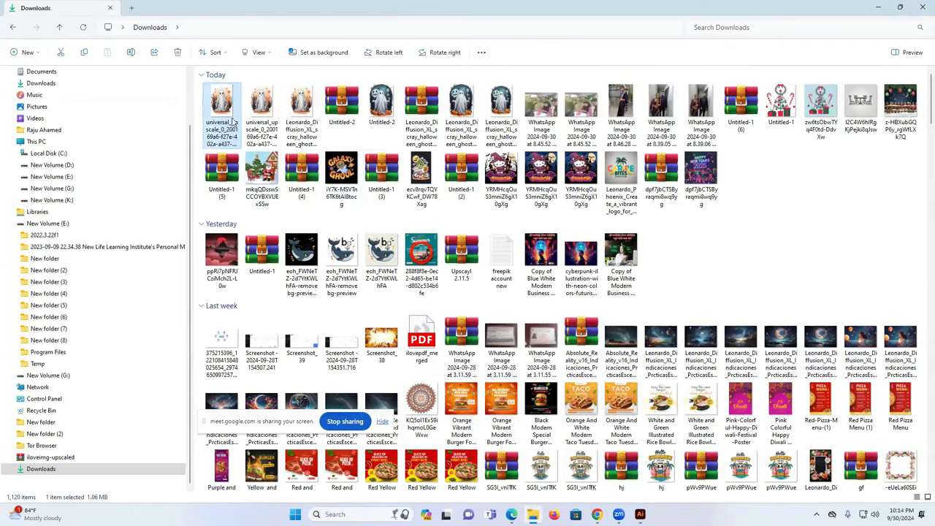
key("alt+Tab")
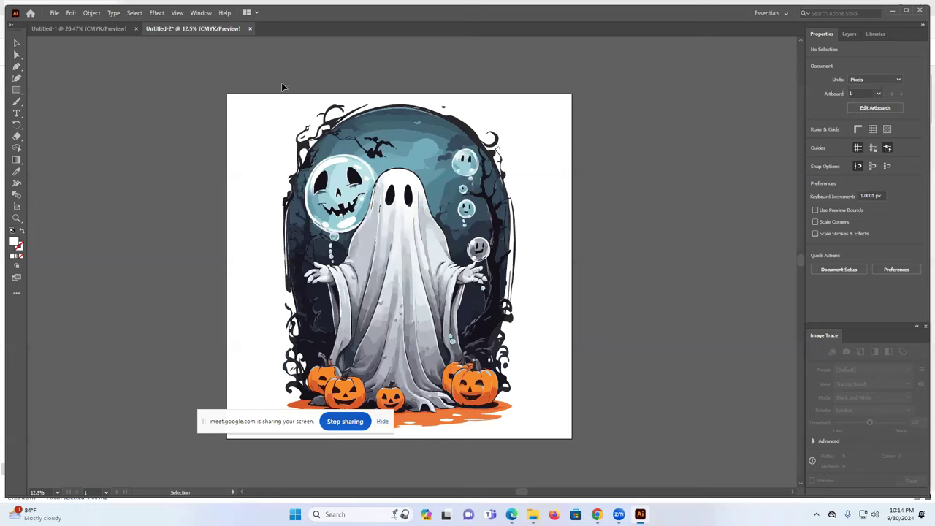
- Open the upscaled ghost JPG as its own Illustrator document and zoom out to see it whole
left_click(54, 14)
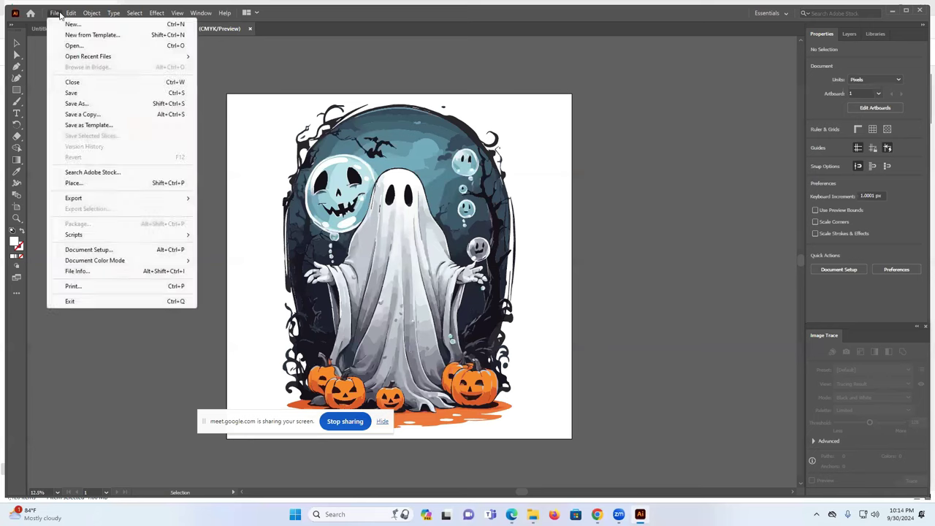
left_click(81, 46)
left_click(116, 117)
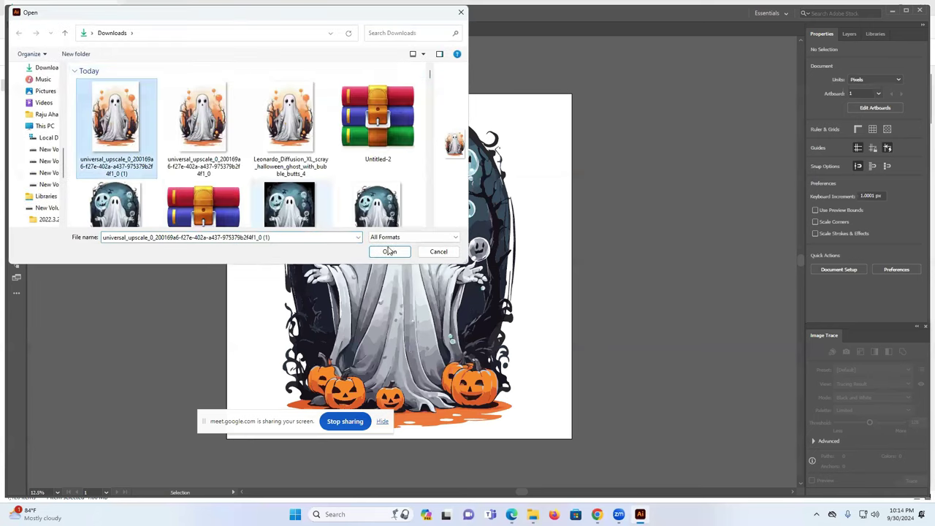
left_click(390, 252)
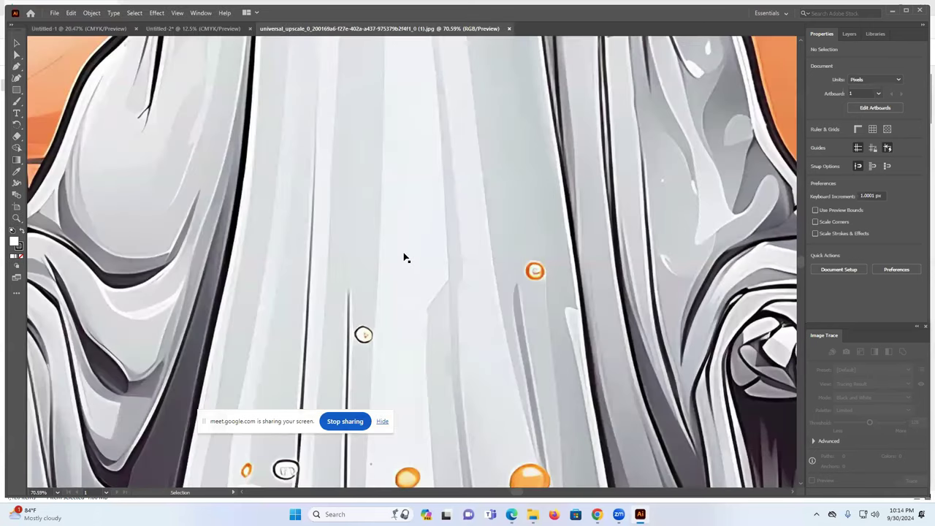
key("ctrl+minus")
key("ctrl+minus")
key("ctrl+minus")
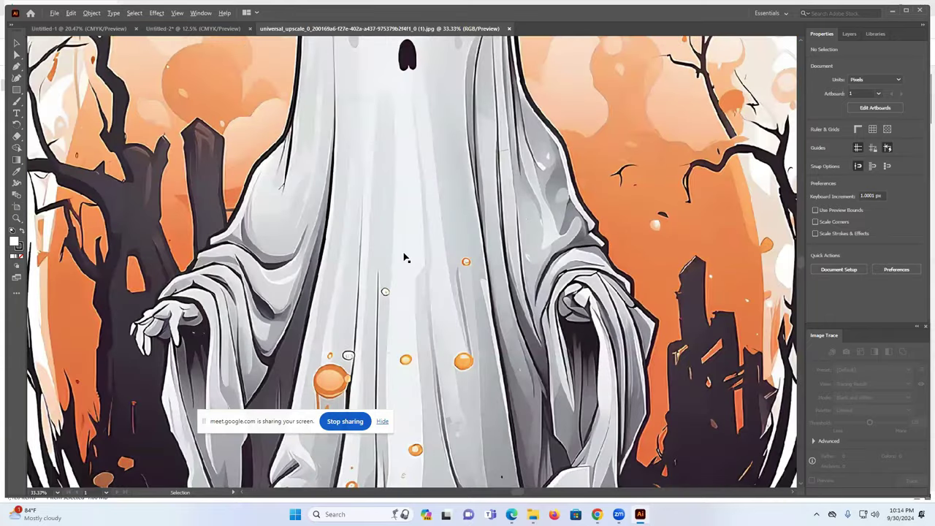
key("ctrl+minus")
key("ctrl+minus")
key("ctrl+minus")
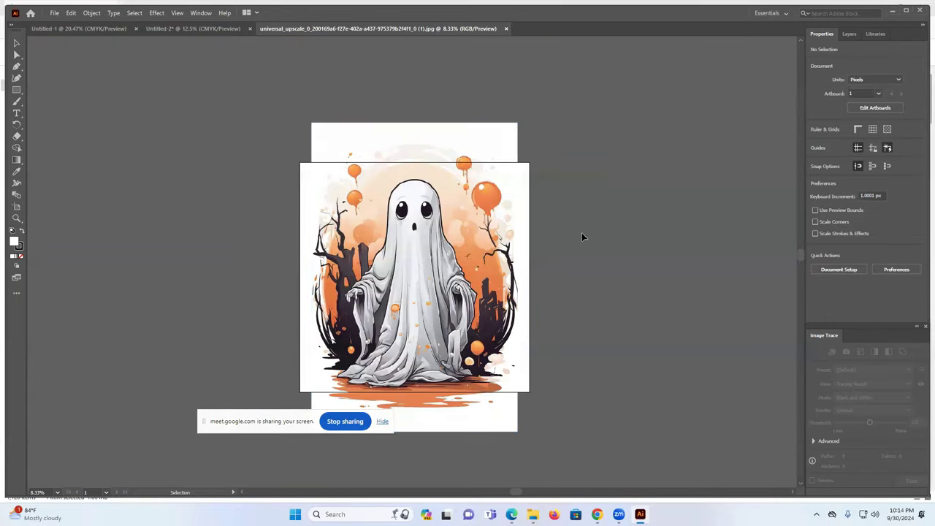
left_click_drag(489, 238, 714, 233)
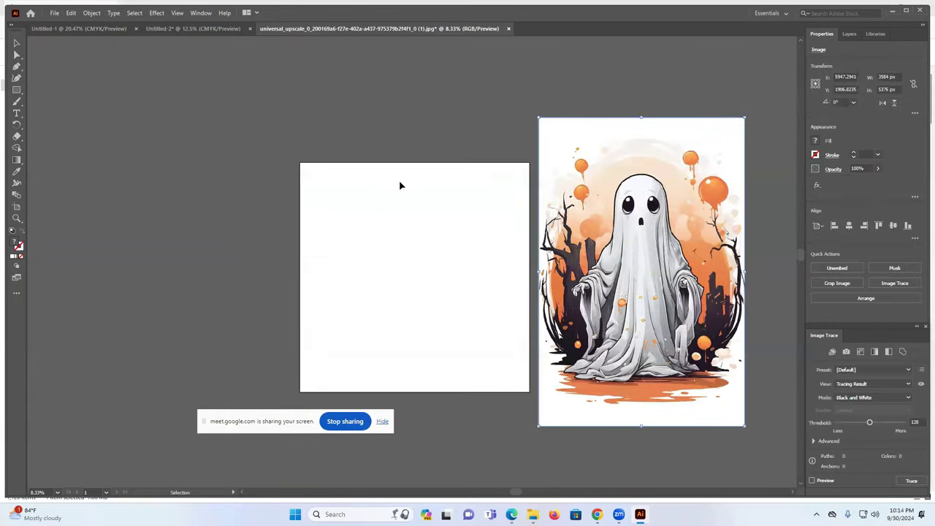
left_click_drag(603, 174, 376, 219)
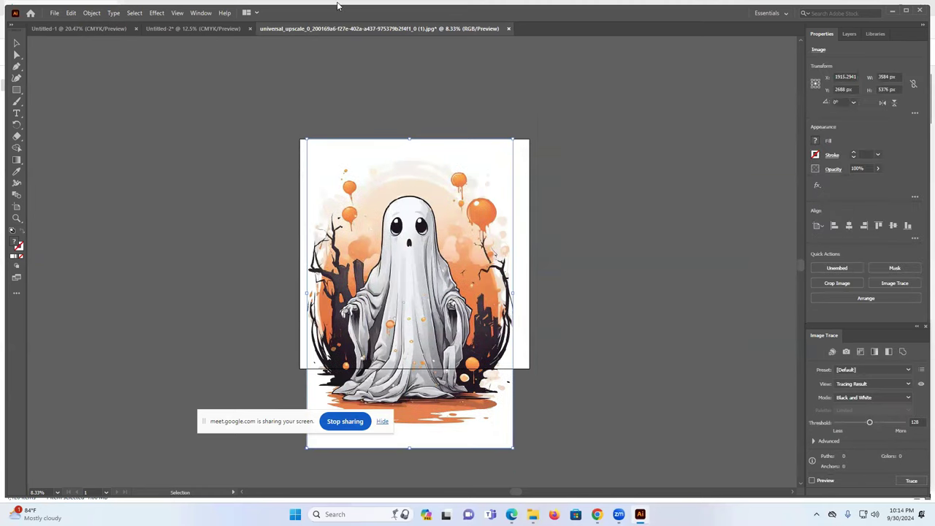
- Marquee-select and cut the old ghost artwork from the Untitled-2 artboard
left_click(204, 31)
left_click_drag(225, 92, 573, 468)
key("ctrl+x")
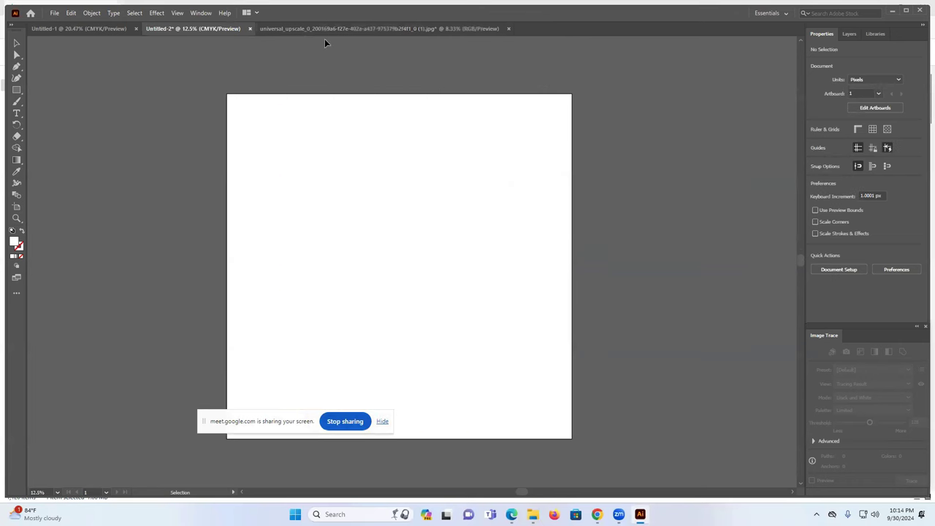
- Bring the upscaled ghost into Untitled-2 and scale it to about 2616 × 3924 px on the artboard
left_click(340, 29)
left_click_drag(408, 244, 487, 219)
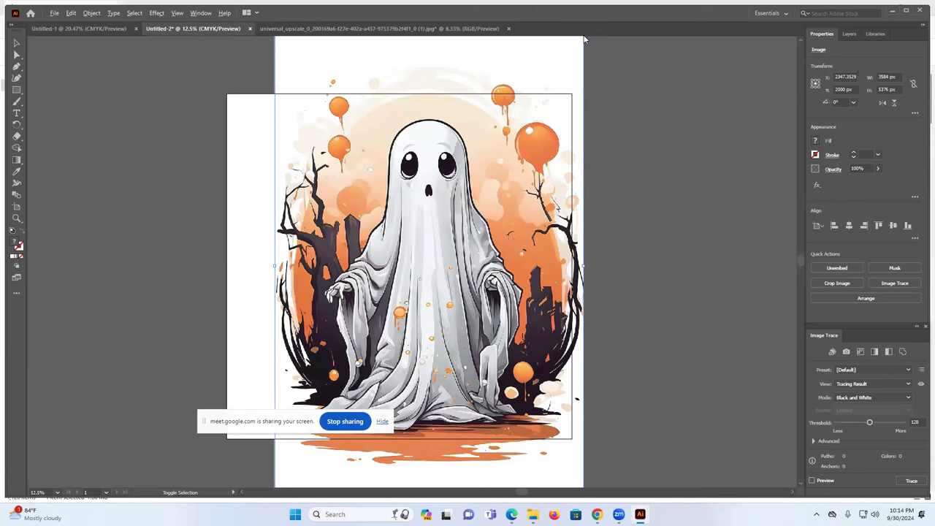
left_click_drag(581, 36, 534, 110)
left_click(634, 160)
left_click_drag(413, 252, 381, 252)
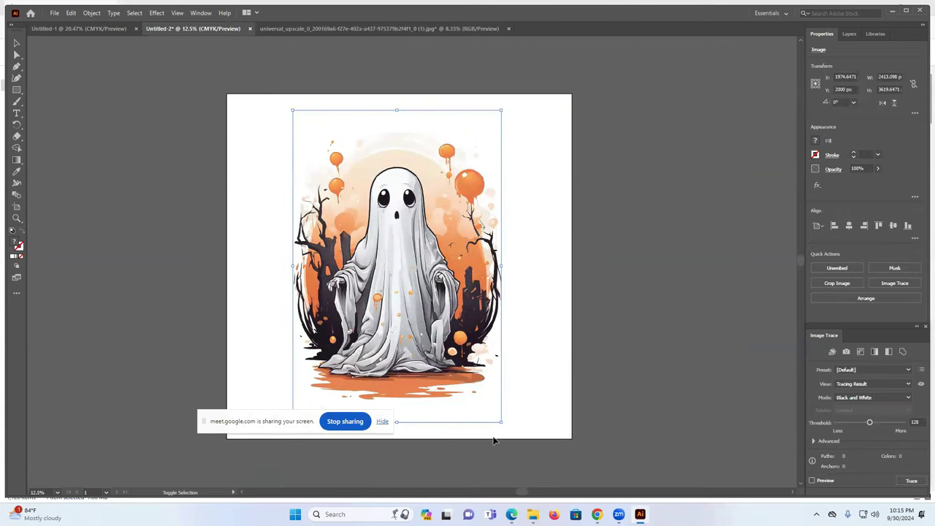
left_click_drag(503, 423, 511, 436)
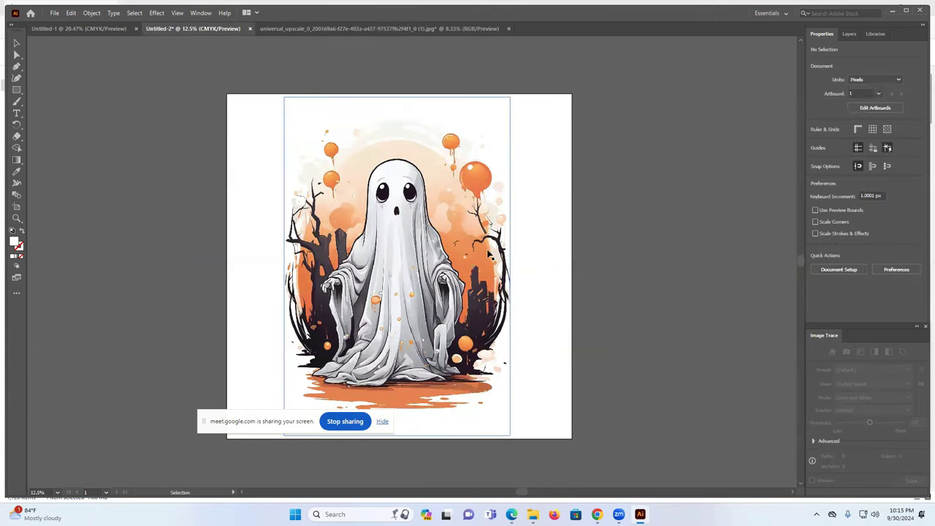
- Trace the ghost in Color mode with 30 colours, then expand and ungroup the result
left_click(870, 398)
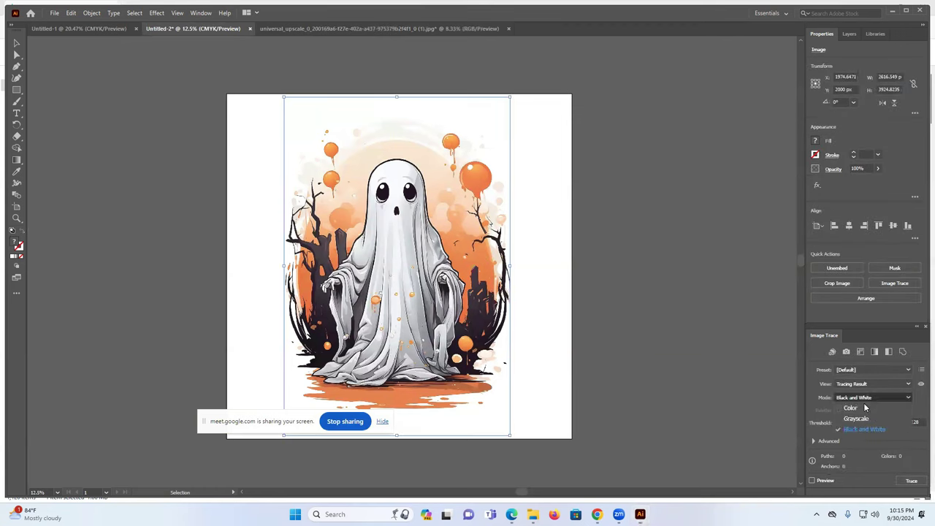
left_click(876, 404)
left_click(912, 481)
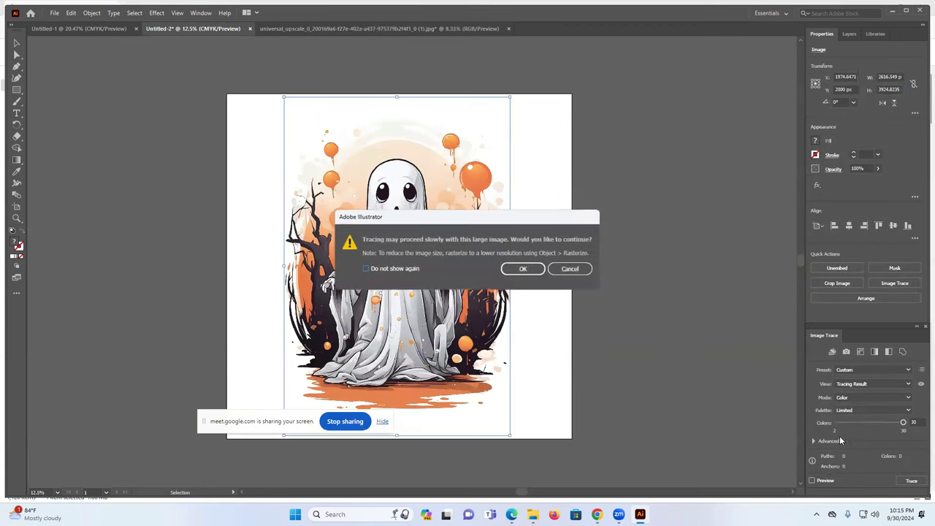
left_click(523, 271)
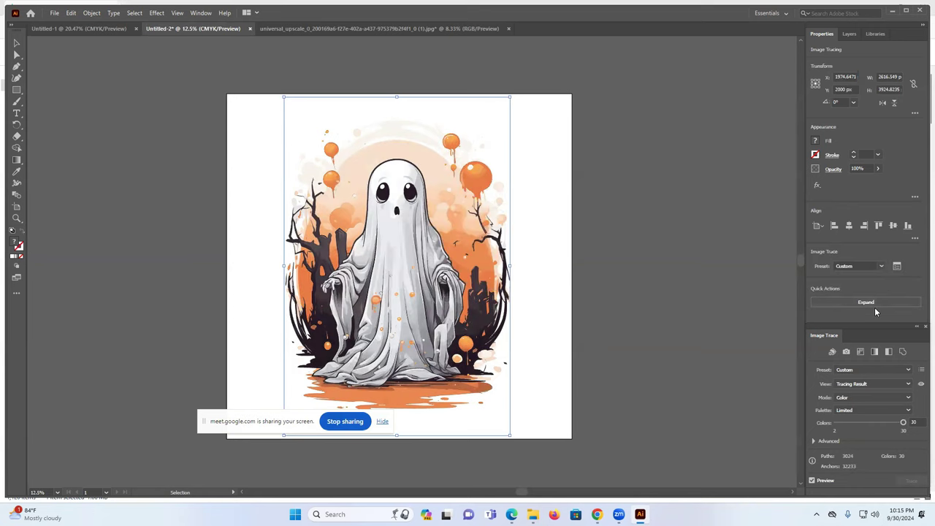
left_click(875, 303)
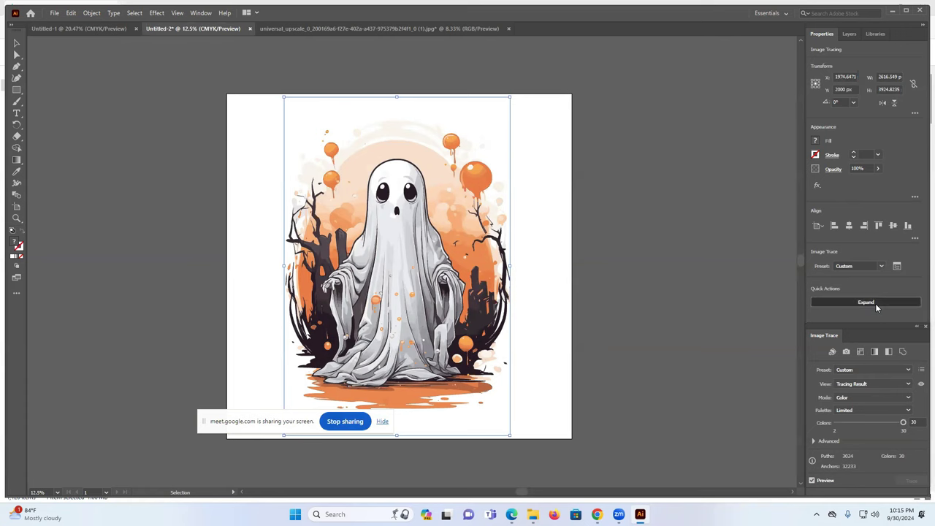
left_click(850, 304)
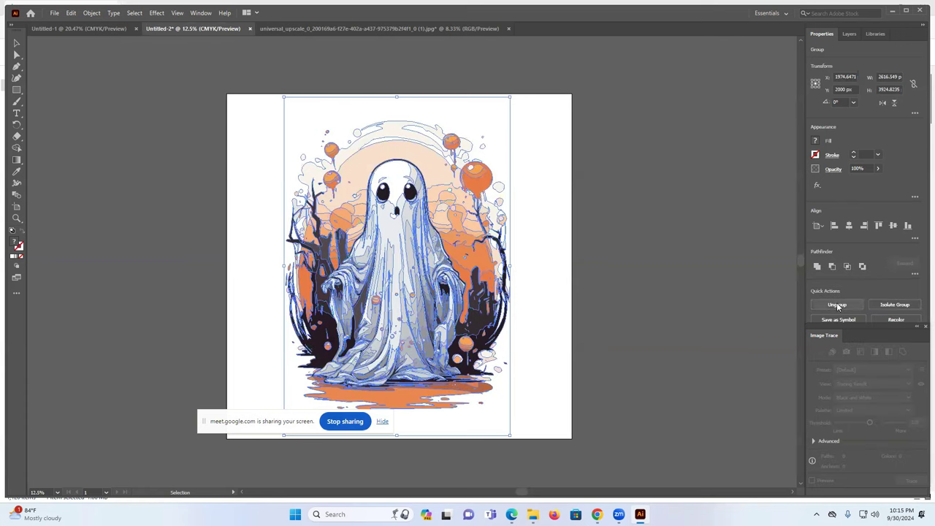
- Move the traced ghost beside the artboard, ungroup it, and delete the white background shape
left_click(670, 209)
left_click_drag(674, 195, 726, 196)
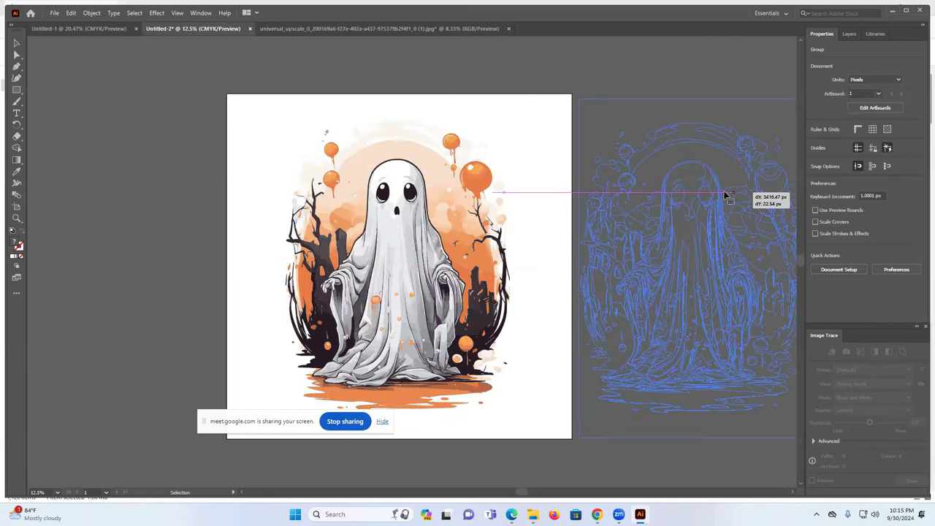
left_click_drag(678, 260, 678, 262)
left_click_drag(521, 495, 585, 495)
left_click(833, 306)
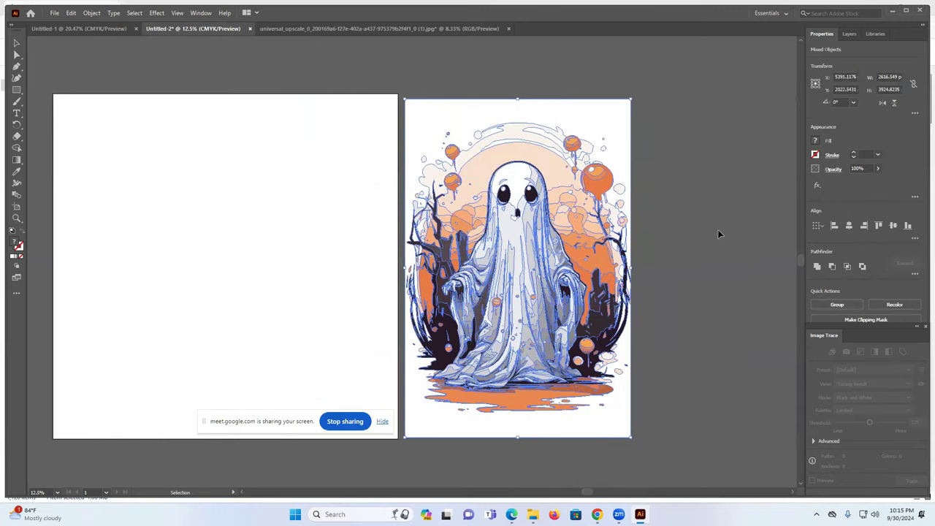
left_click(741, 247)
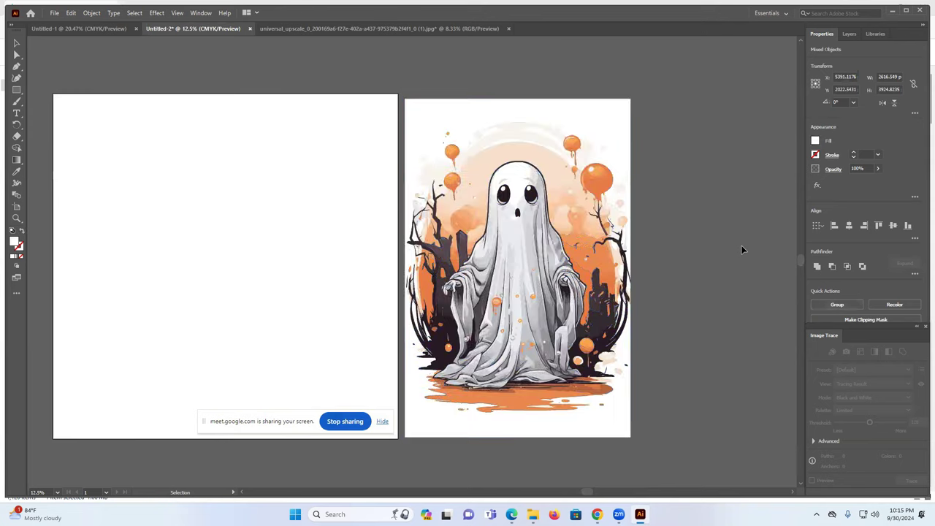
left_click(613, 109)
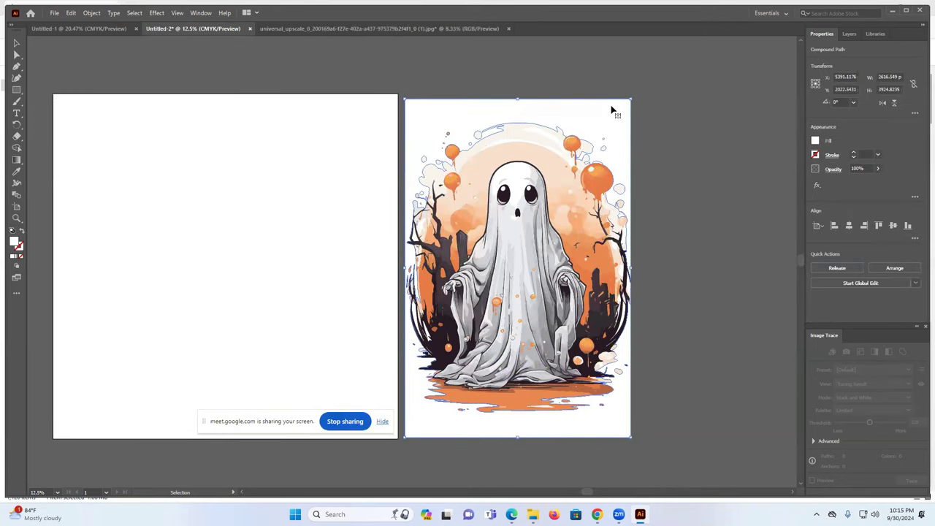
key("Delete")
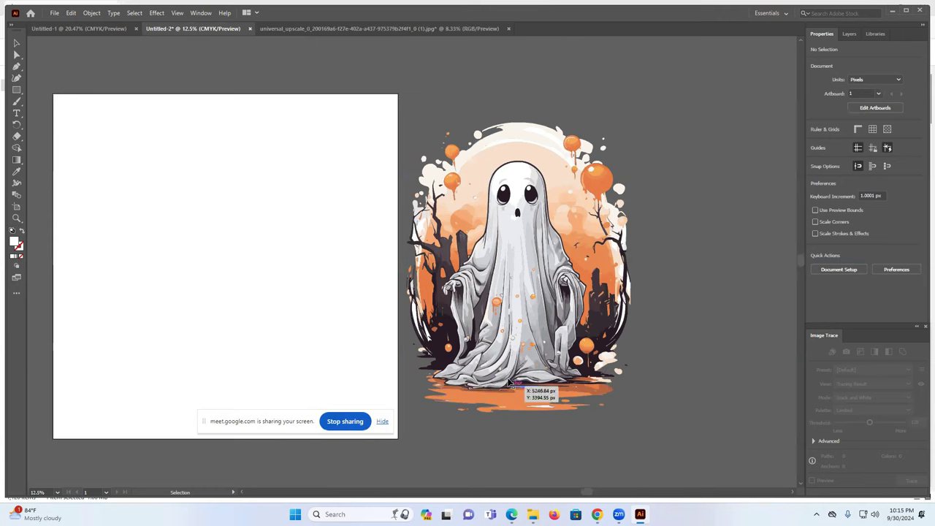
- Zoom in and delete the four white sliver paths along the ghost's dark right-side curve
scroll(433, 288, "up", 1)
scroll(435, 290, "up", 1)
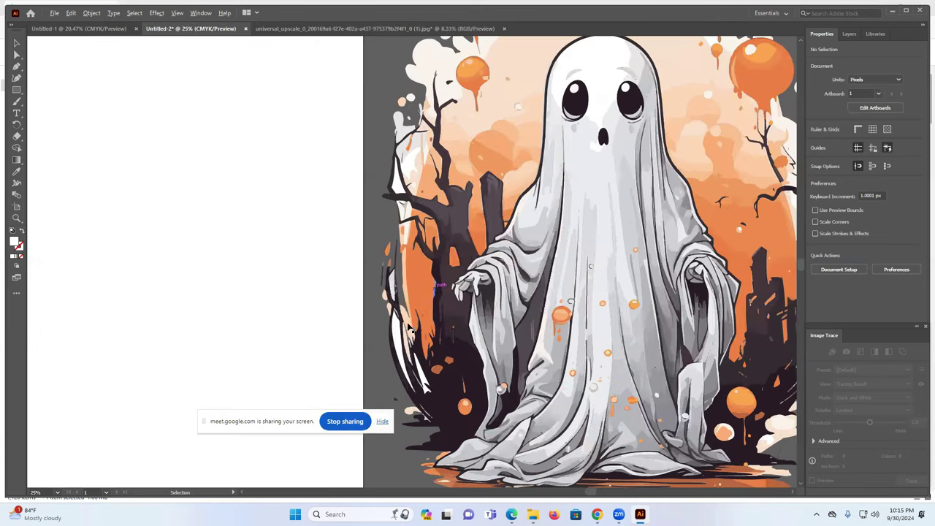
scroll(415, 314, "up", 1)
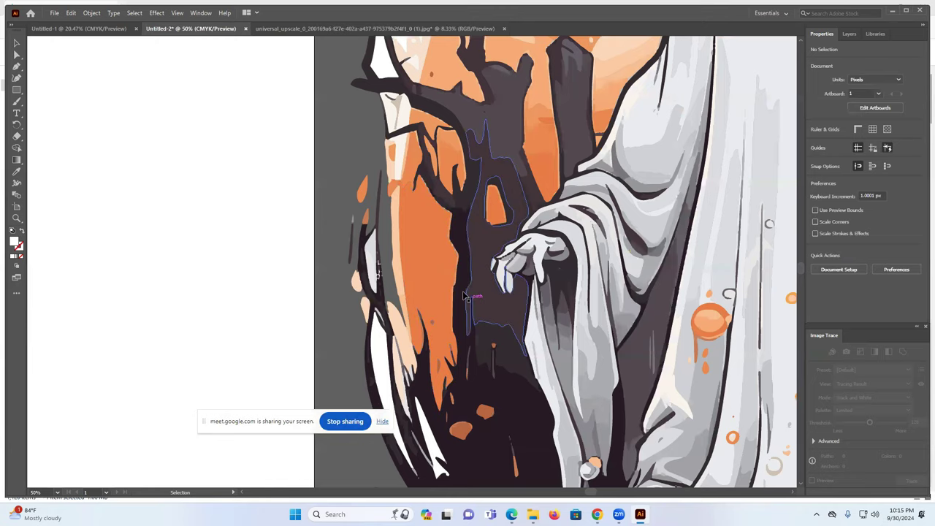
scroll(468, 307, "up", 5)
scroll(463, 316, "up", 1)
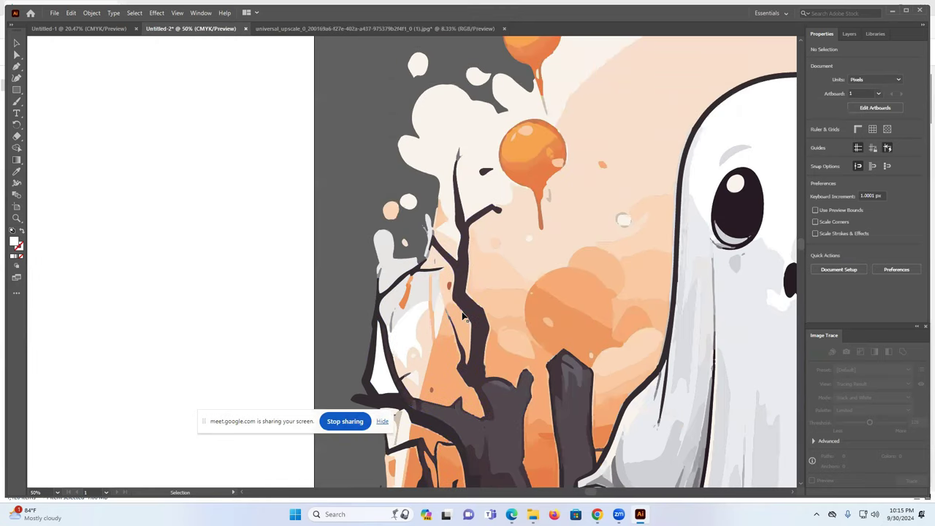
scroll(463, 316, "down", 1)
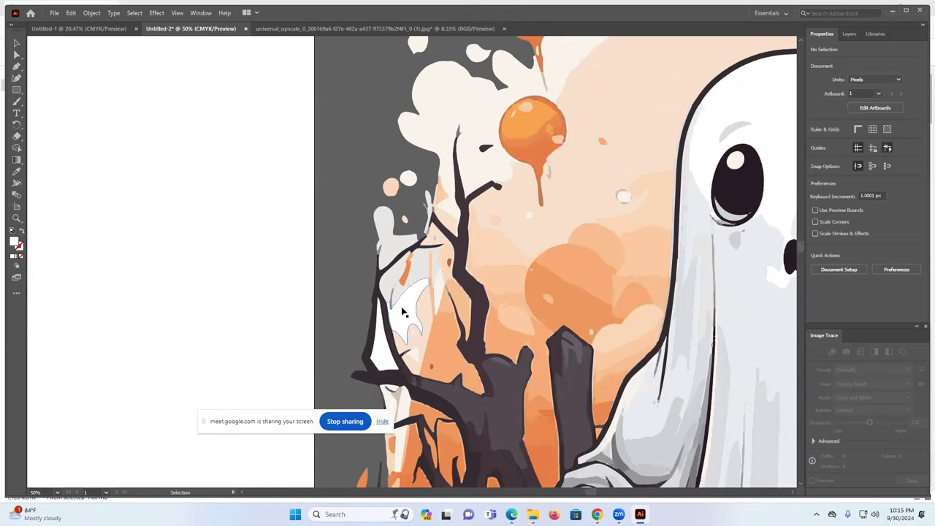
scroll(371, 347, "down", 1)
scroll(510, 354, "down", 2)
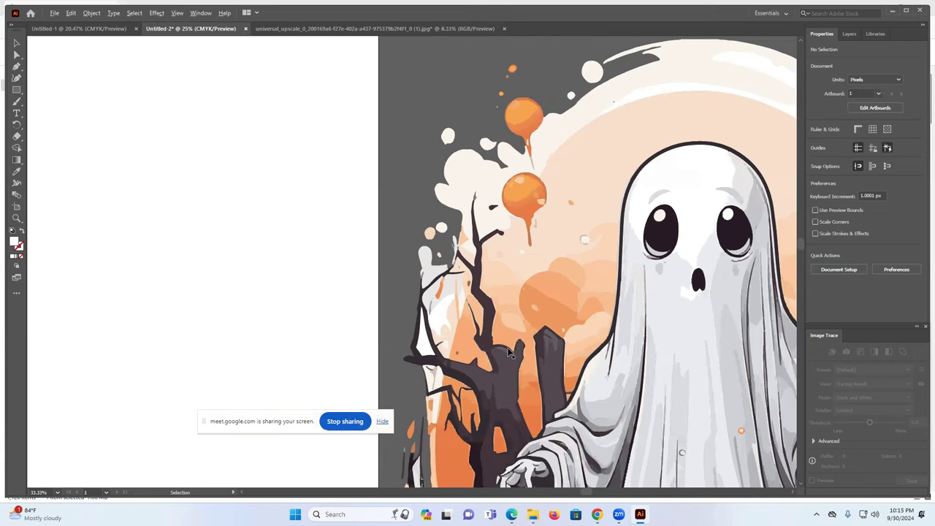
scroll(509, 353, "down", 1)
scroll(710, 392, "down", 1)
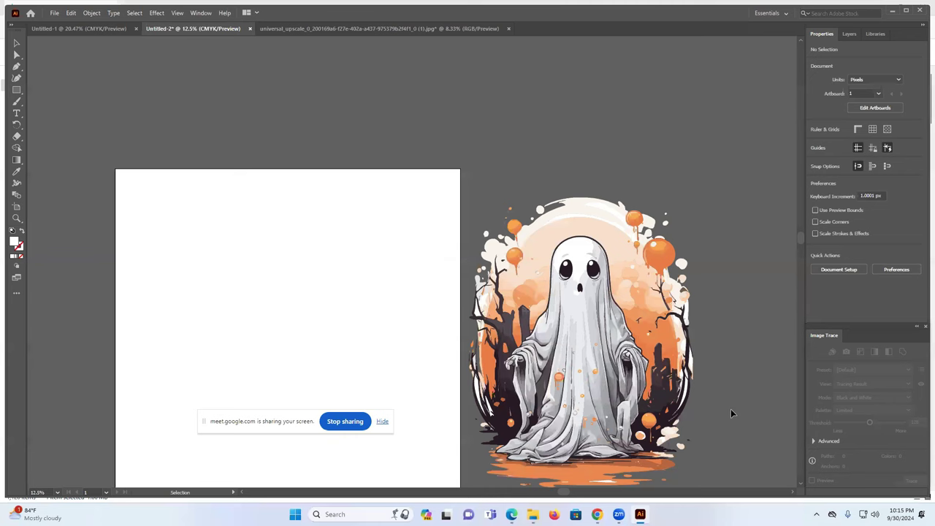
scroll(687, 408, "up", 4)
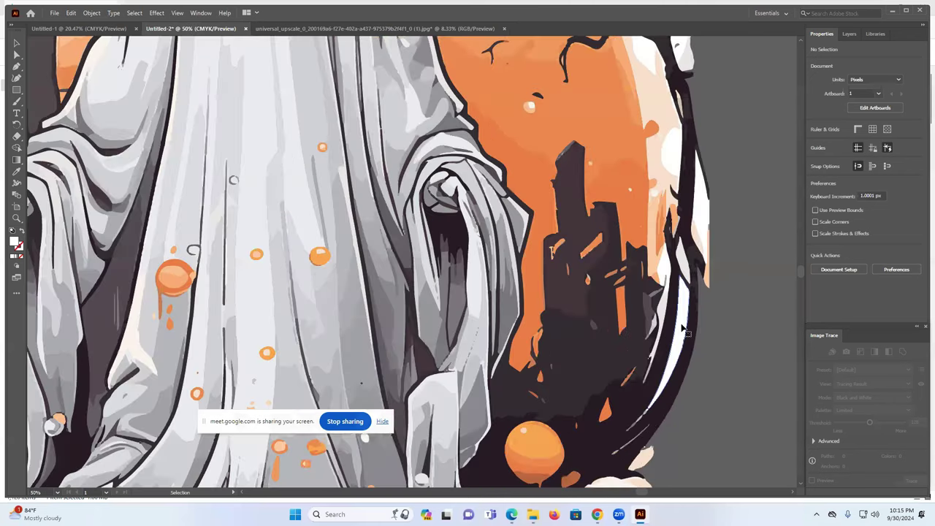
left_click(683, 330)
key("Delete")
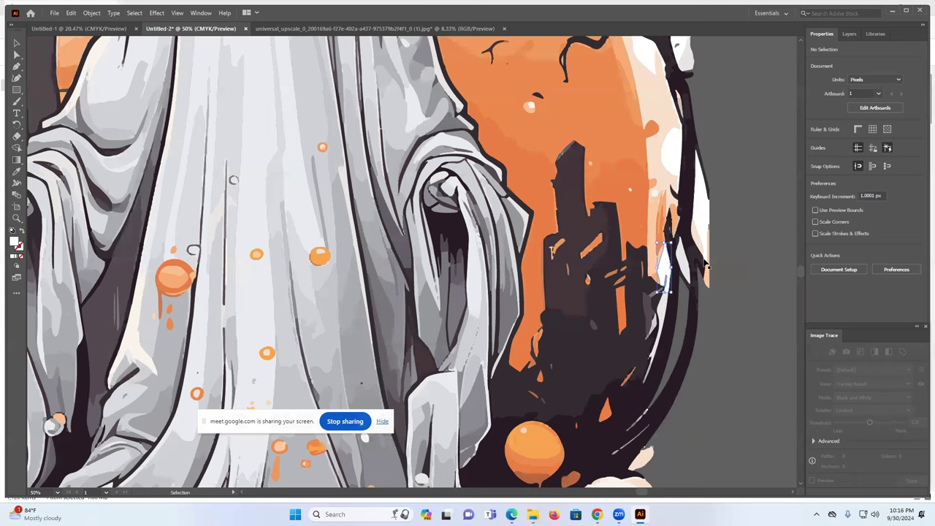
left_click(690, 263)
key("Delete")
left_click(667, 325)
key("Delete")
left_click(695, 263)
key("Delete")
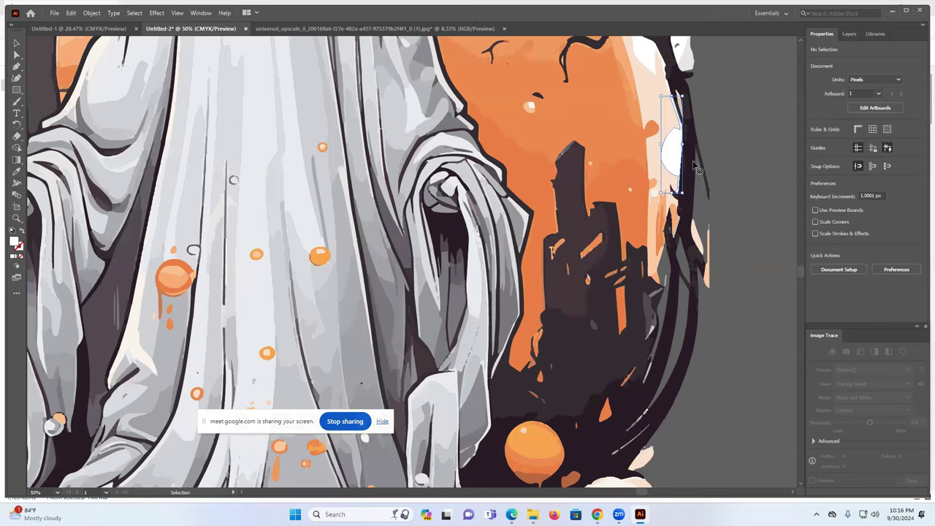
- Undo the last sliver deletion, zoom out to the whole canvas and select all the traced artwork
scroll(728, 196, "up", 2)
scroll(728, 198, "up", 1)
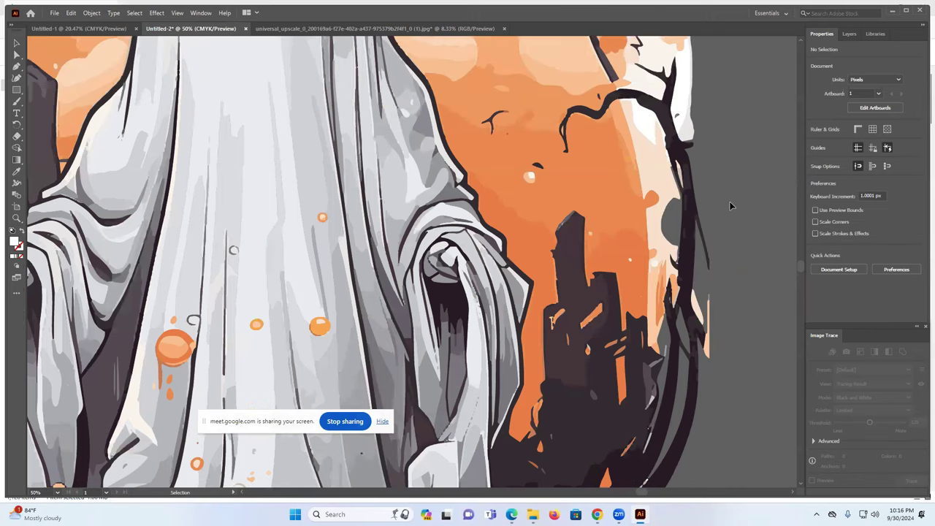
key("ctrl+z")
key("ctrl+z")
key("ctrl+z")
key("ctrl+z")
key("v")
key("ctrl+minus")
key("ctrl+minus")
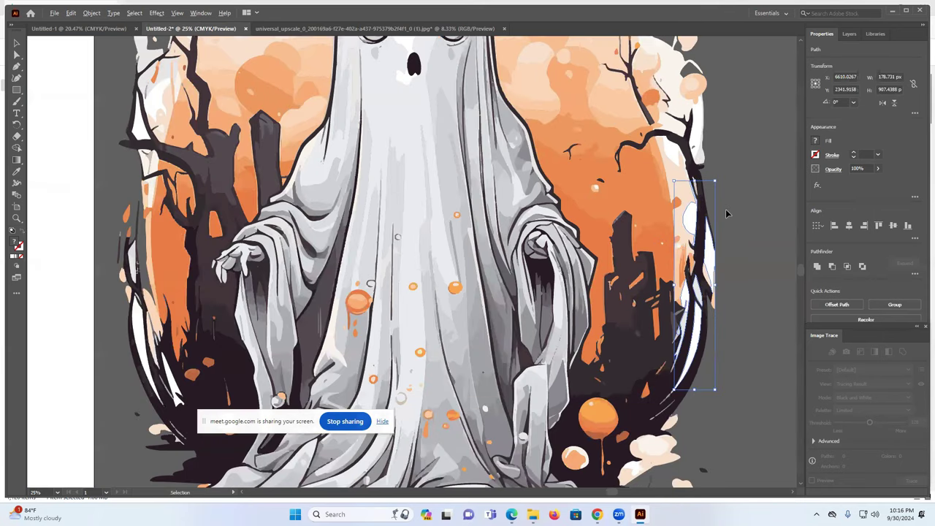
key("ctrl+minus")
key("ctrl+minus")
key("ctrl+minus")
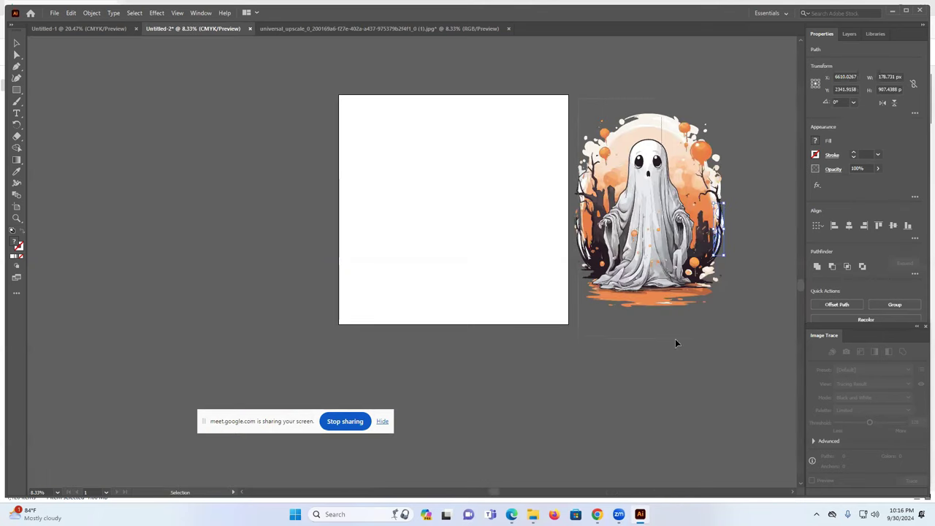
key("ctrl+a")
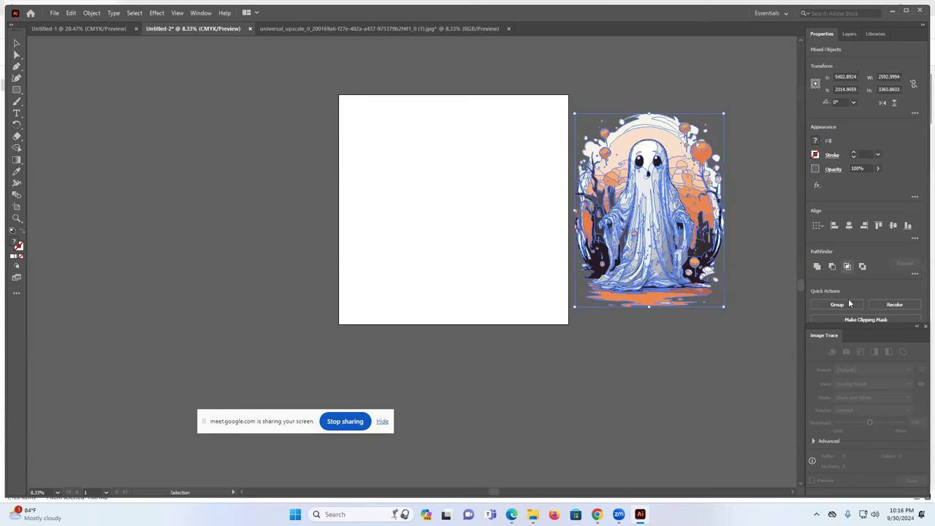
- Group the traced ghost, move it onto the white artboard, and delete the leftover stroke beside it
left_click(838, 304)
left_click(779, 265)
left_click_drag(678, 200, 479, 197)
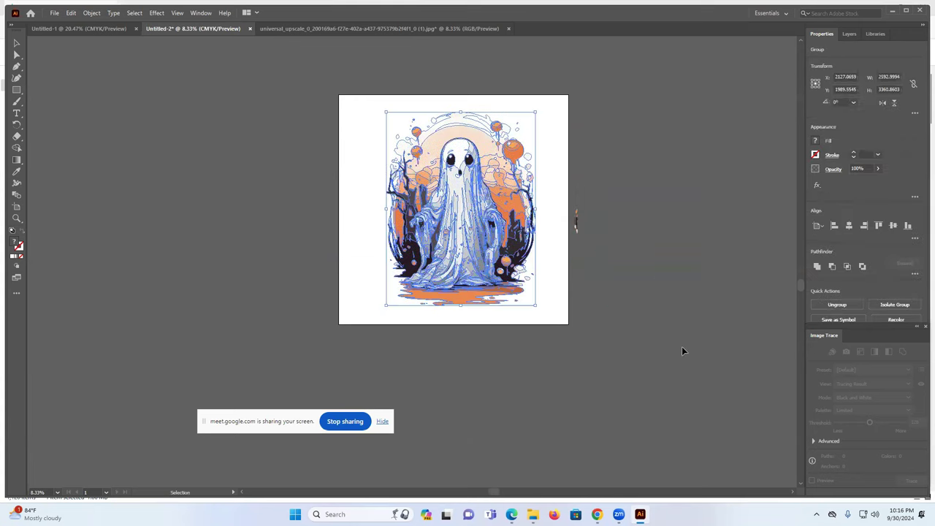
left_click(652, 307)
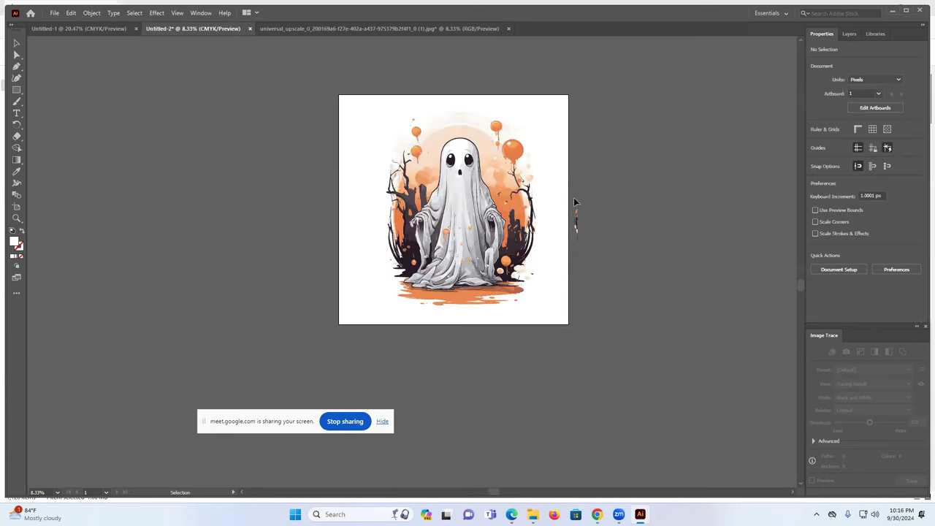
left_click_drag(573, 200, 595, 253)
key("Delete")
- Centre the ghost group horizontally on the artboard at X 2000, Y 2000 px
left_click(478, 235)
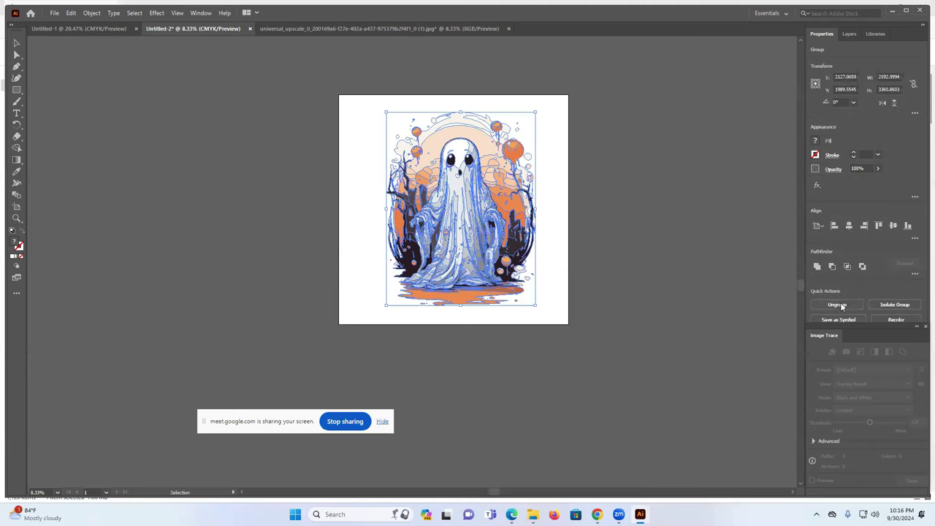
left_click(848, 227)
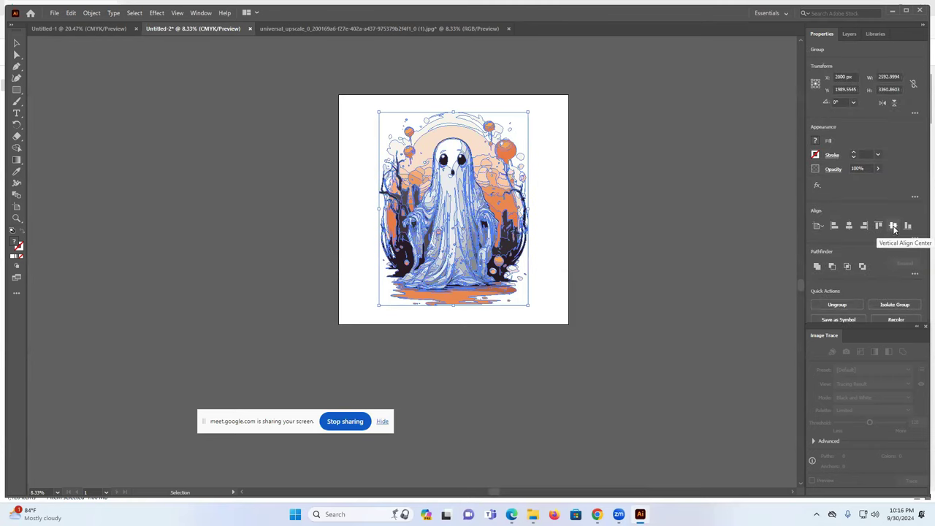
left_click(690, 218)
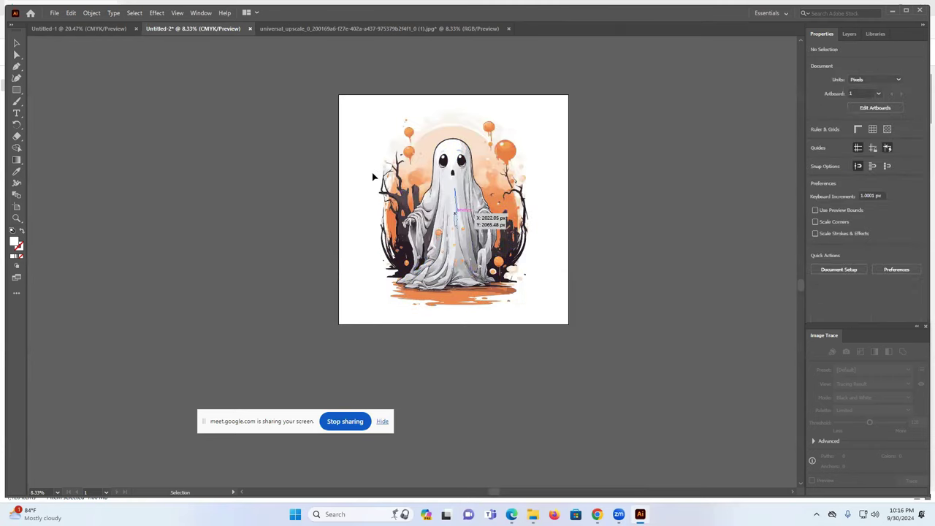
left_click(508, 161)
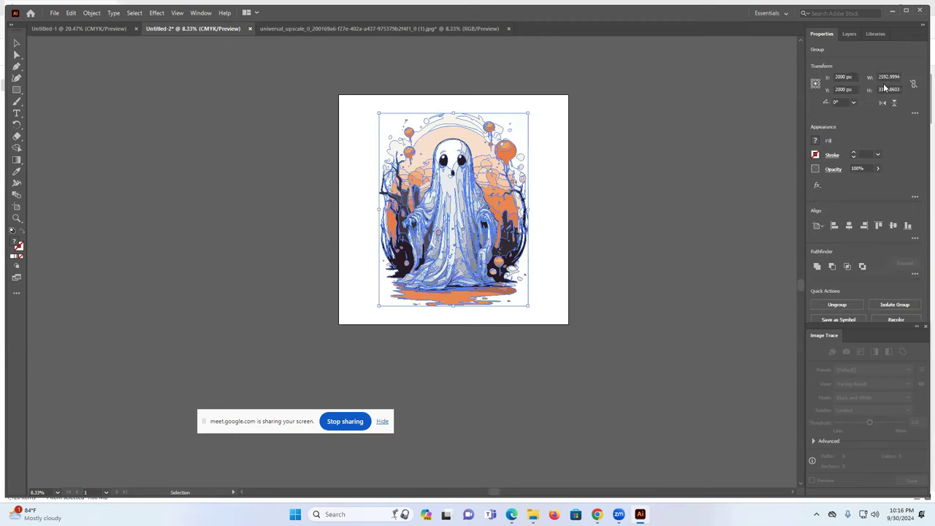
left_click(661, 153)
- Export the artwork as PNG 'Untitled-2', replacing the existing file and accepting the PNG options
left_click(54, 14)
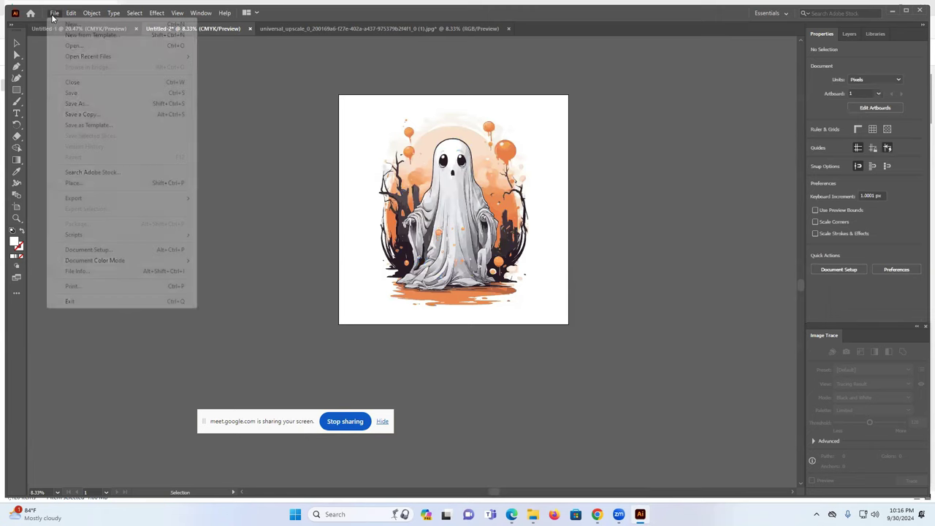
mouse_move(87, 202)
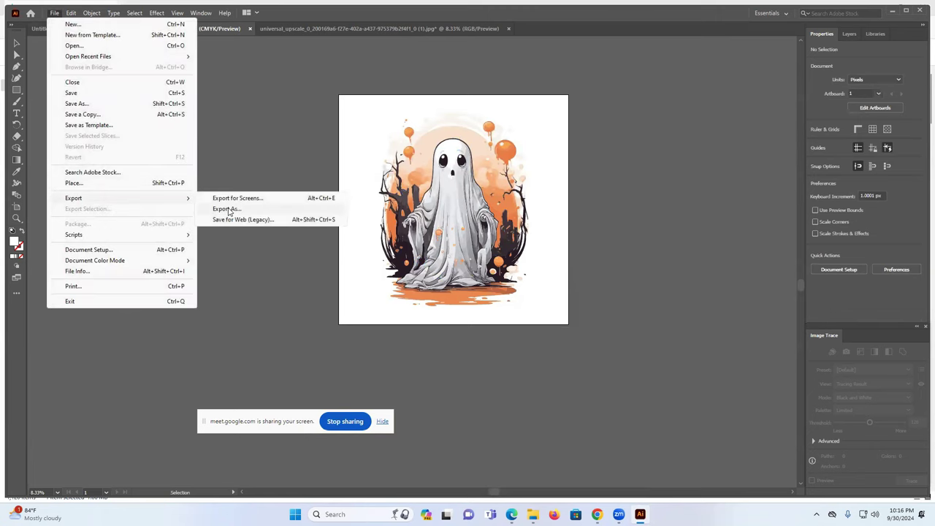
left_click(228, 210)
left_click(388, 298)
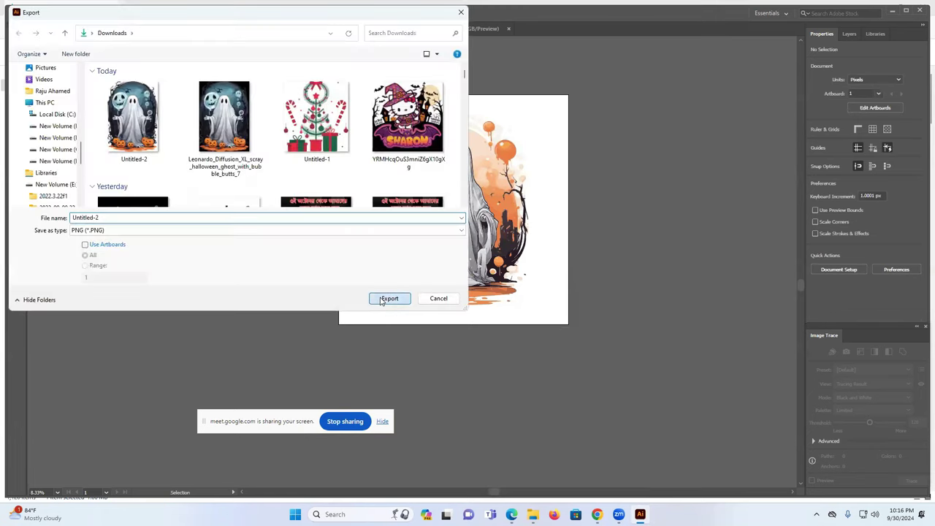
left_click(497, 290)
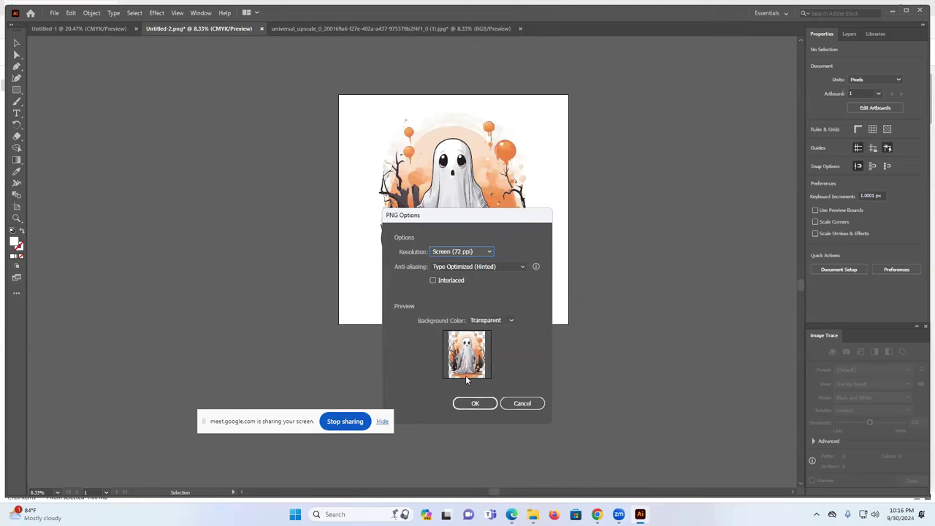
left_click(472, 404)
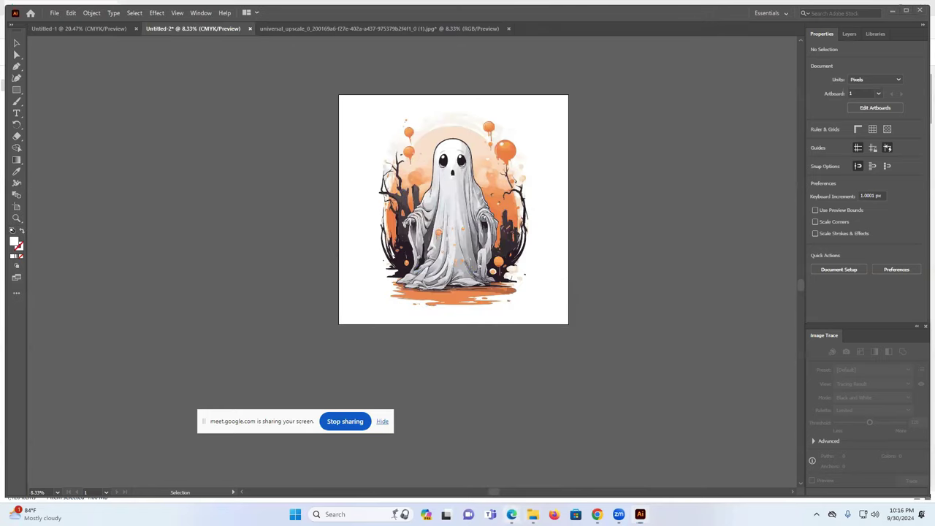
left_click(511, 515)
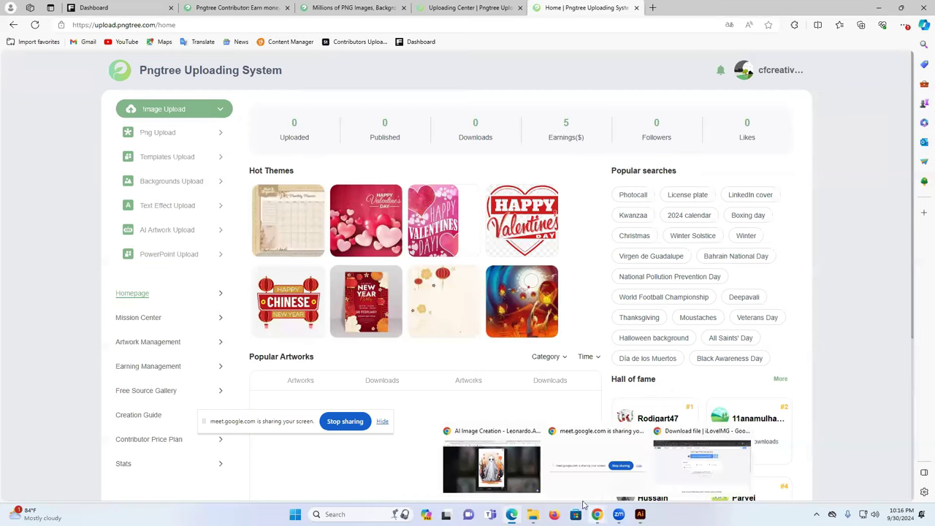
- Open Pngtree's AI artwork upload, then compress the exported ghost PNG into a zip in Downloads
left_click(155, 231)
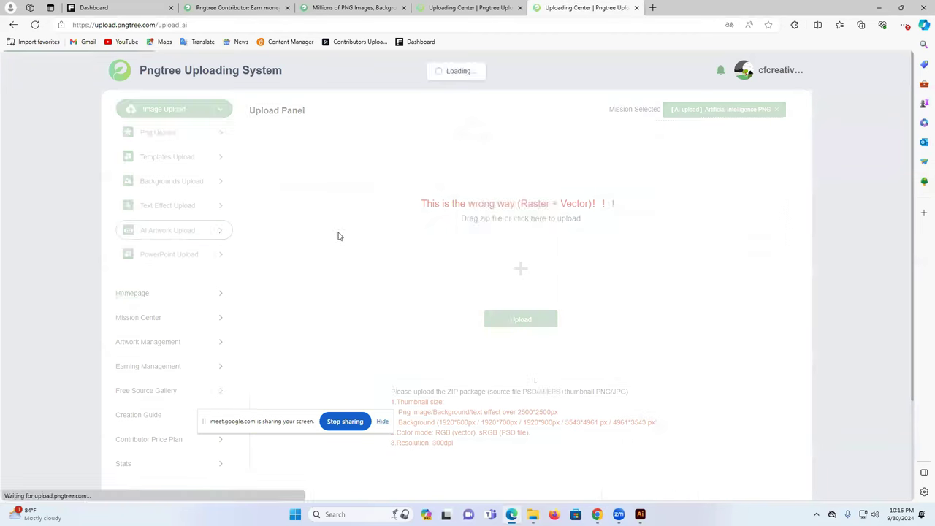
left_click(521, 319)
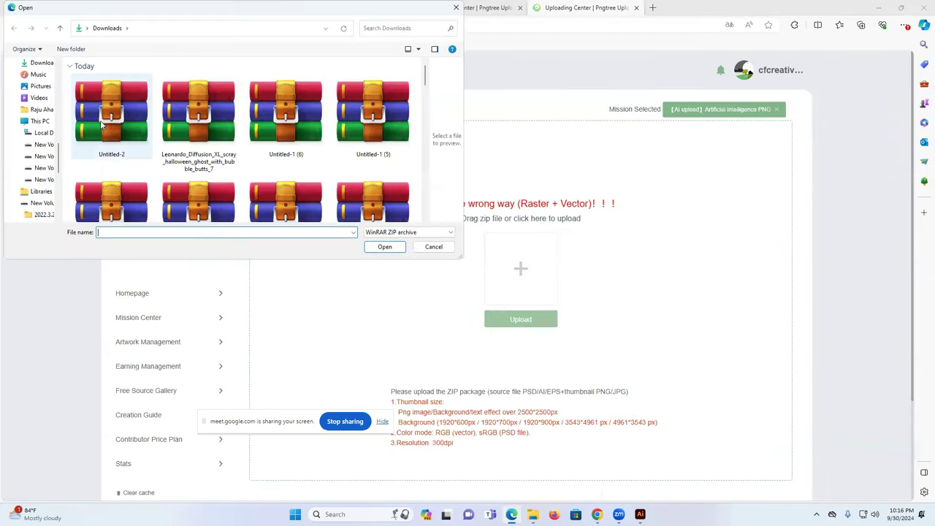
left_click(456, 7)
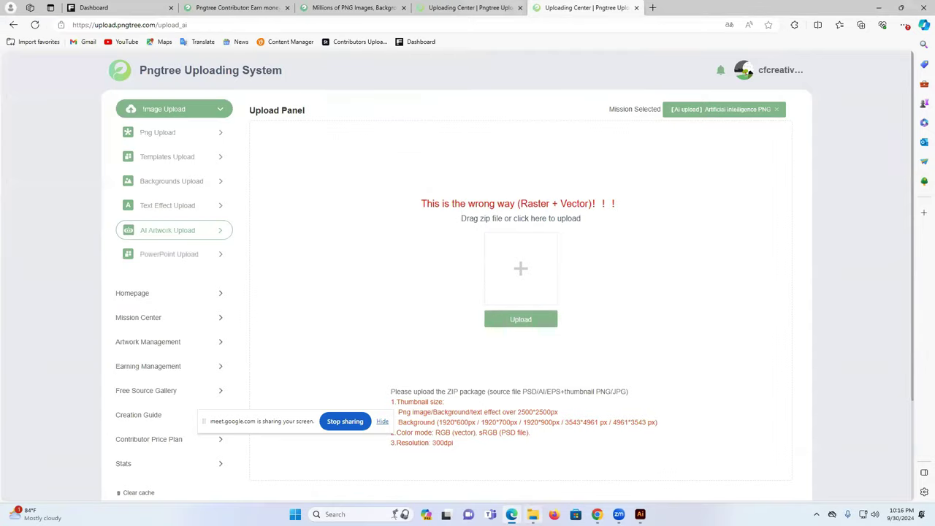
left_click(532, 514)
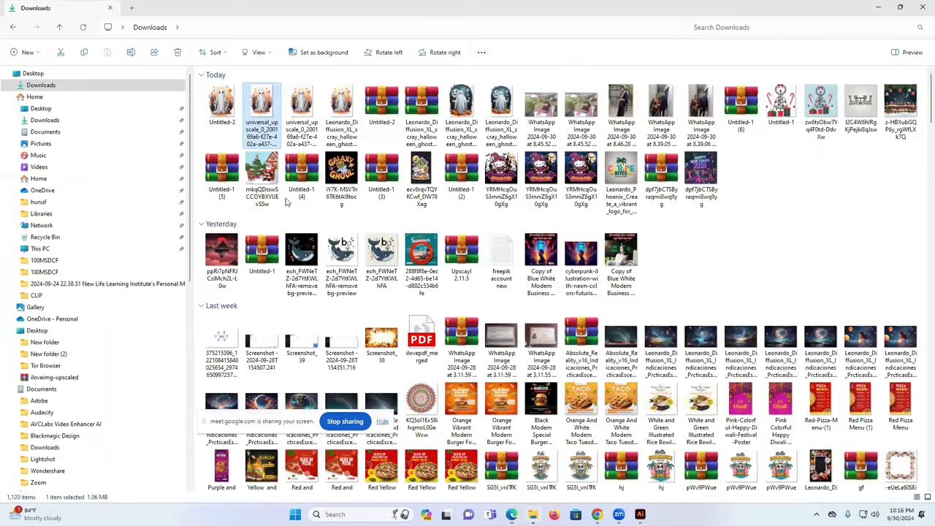
right_click(271, 235)
left_click(271, 242)
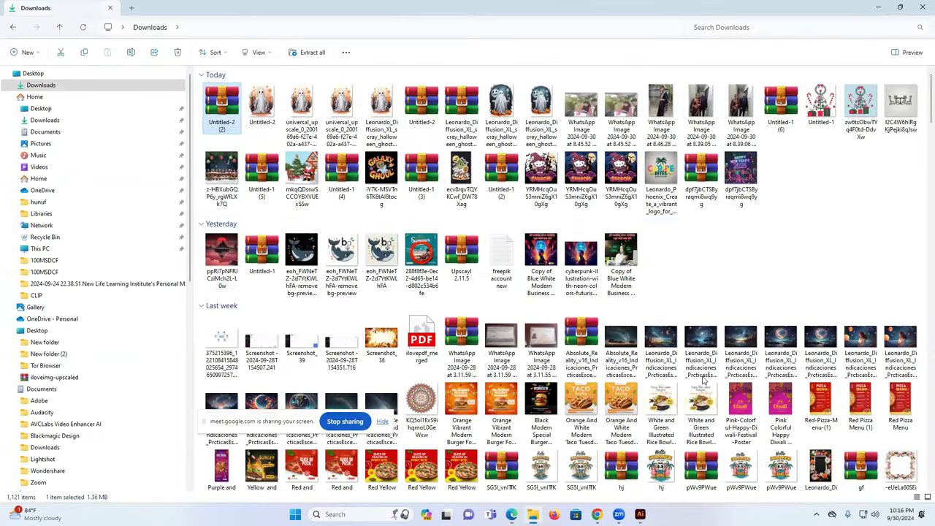
- Upload the 'Untitled-2 (2)' zip to Pngtree and continue to adding work information
left_click(512, 515)
left_click(516, 273)
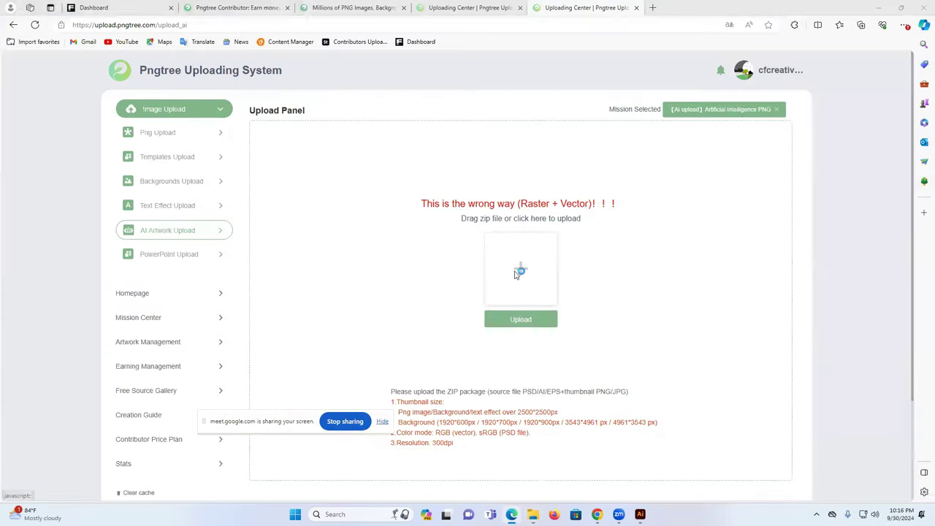
left_click(117, 117)
left_click(382, 246)
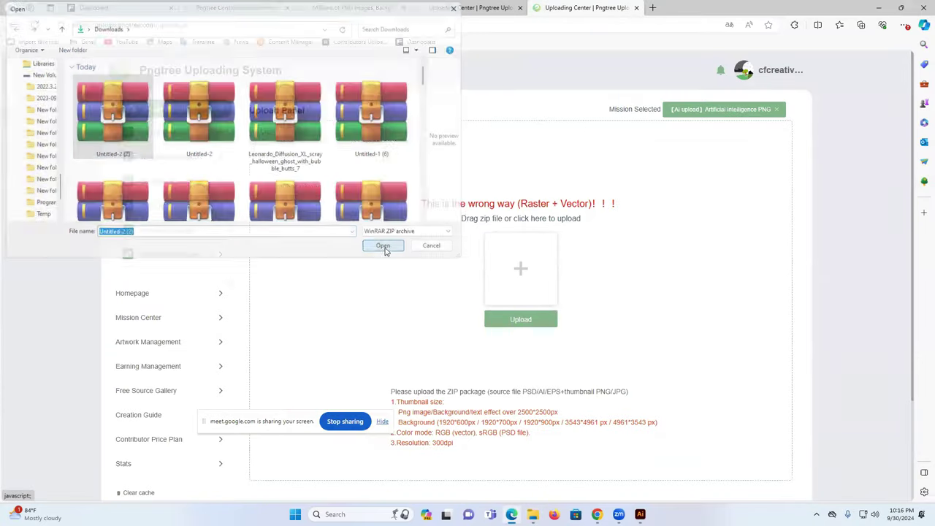
left_click(761, 149)
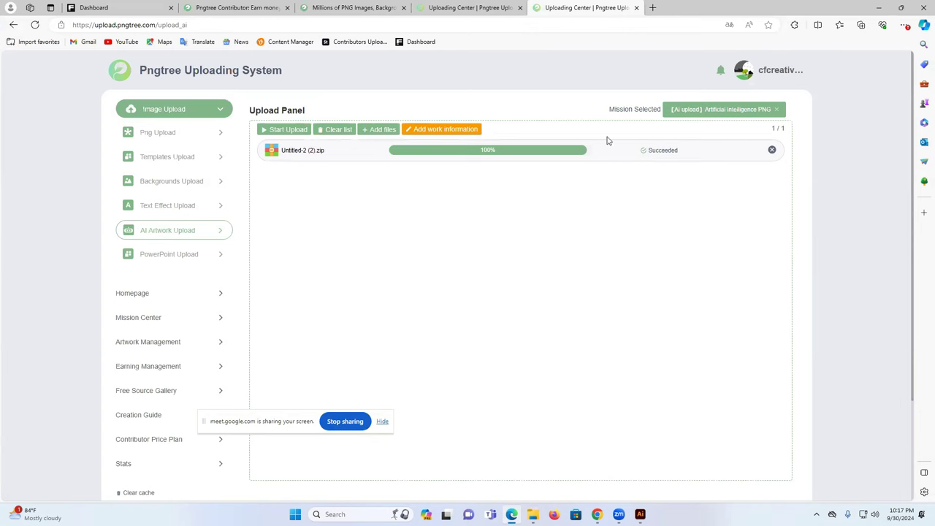
left_click(453, 129)
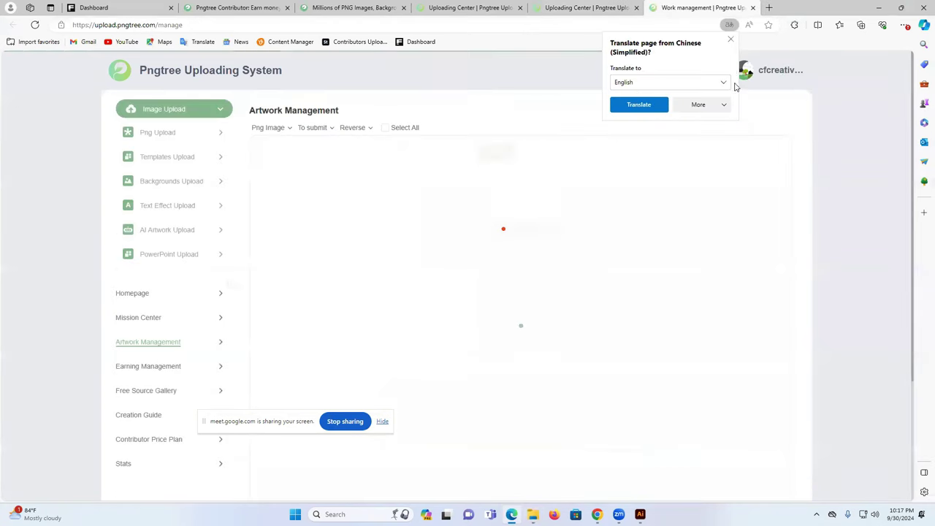
- Open the To Submit ghost artwork's Work details panel and focus its Title field
left_click(731, 39)
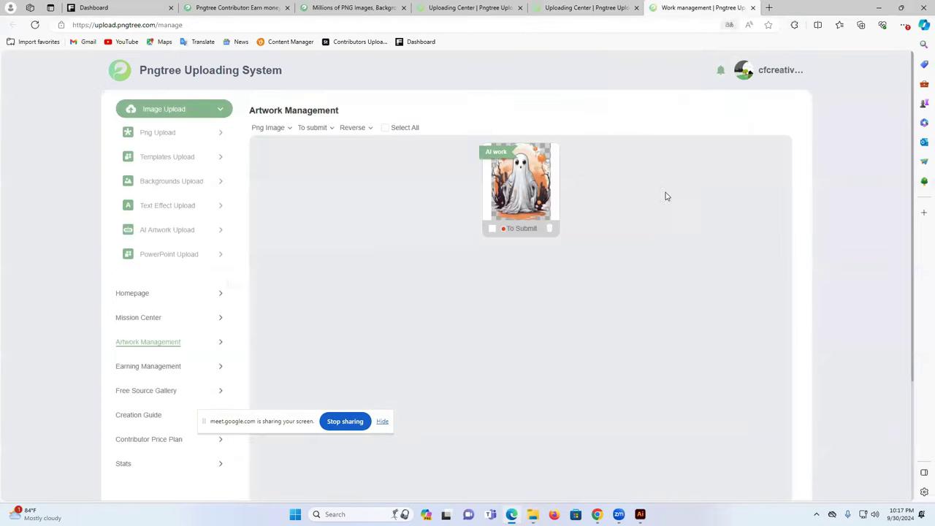
left_click(500, 180)
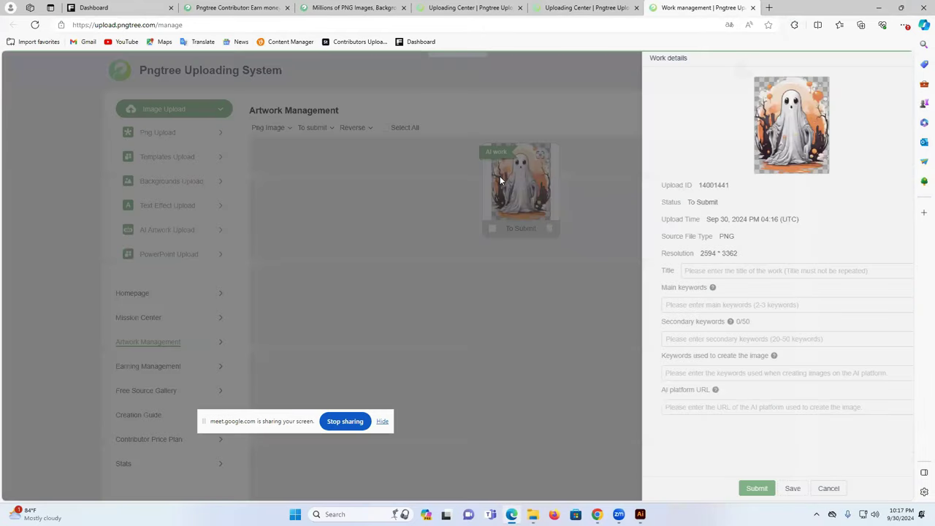
left_click(666, 271)
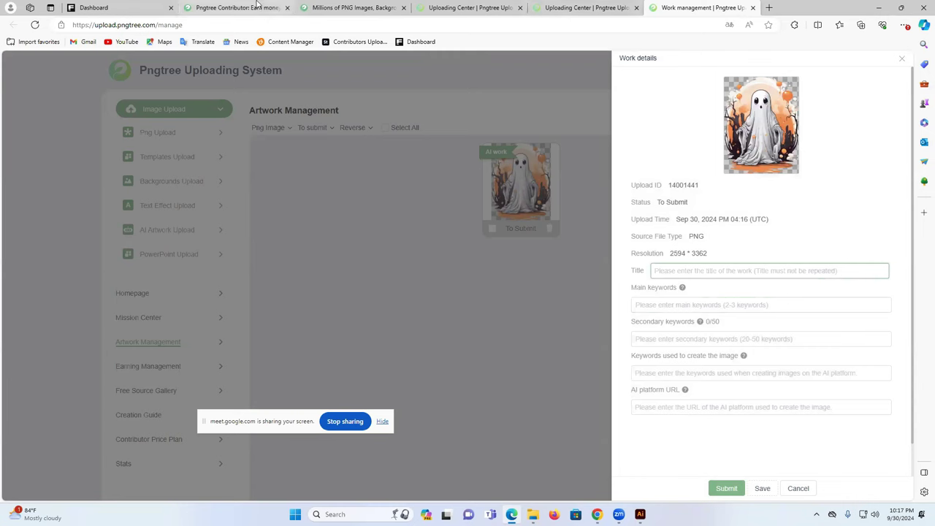
left_click(597, 515)
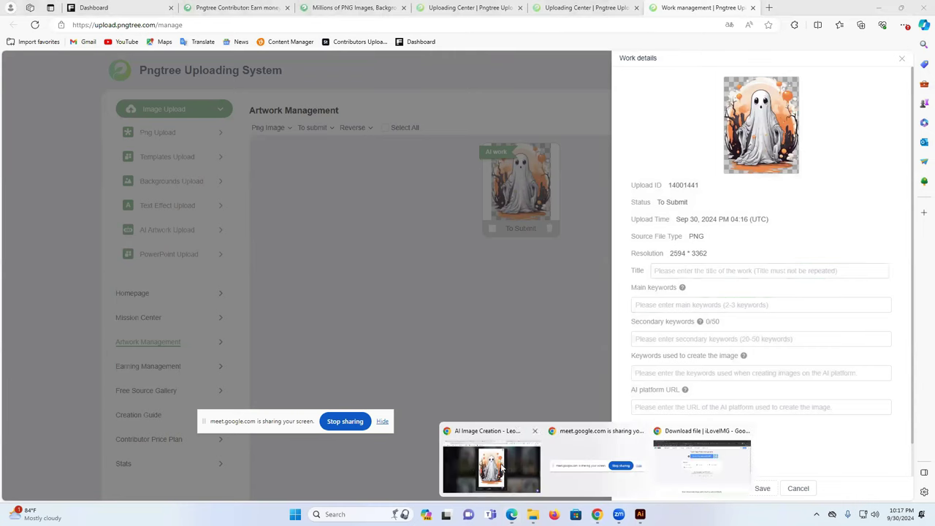
left_click(699, 476)
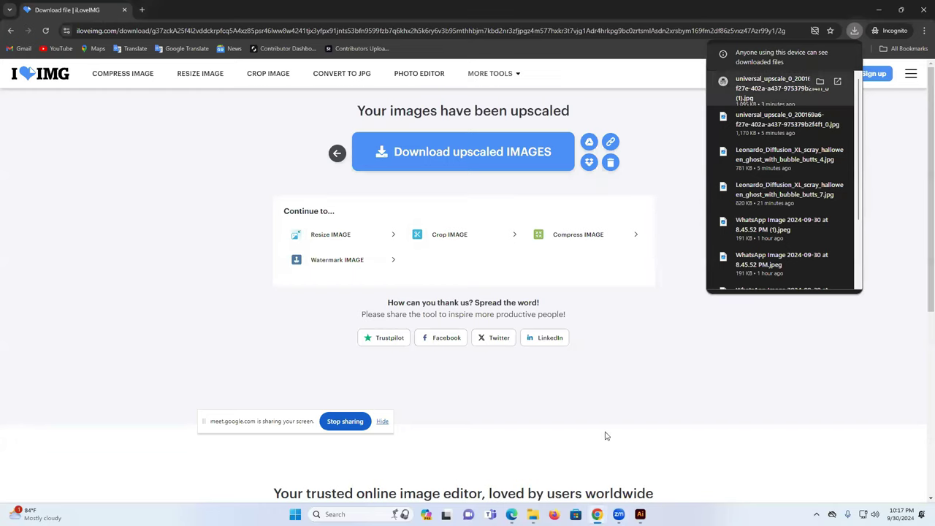
- Paste the Leonardo.Ai prompt 'halloween ghost with bubble butts t-shirt design on a white background' as the Pngtree title
left_click(619, 514)
mouse_move(597, 515)
left_click(494, 468)
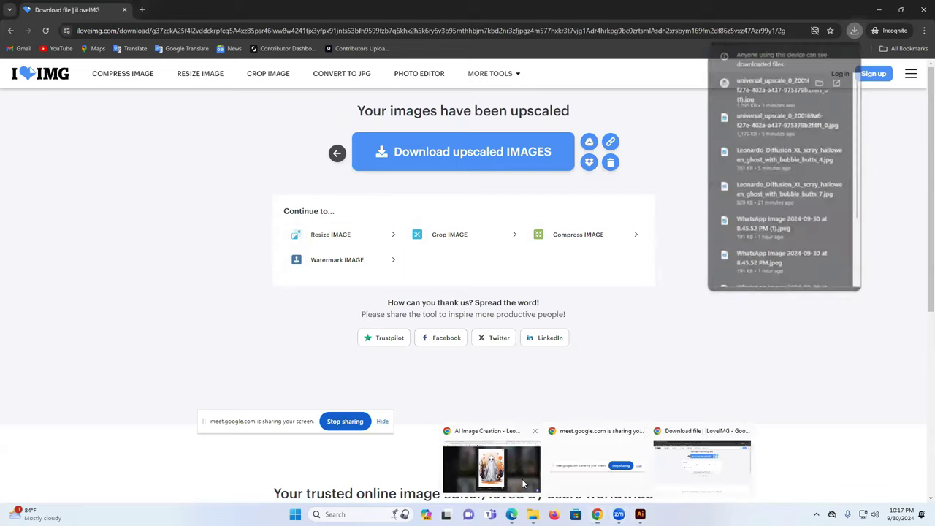
left_click(571, 94)
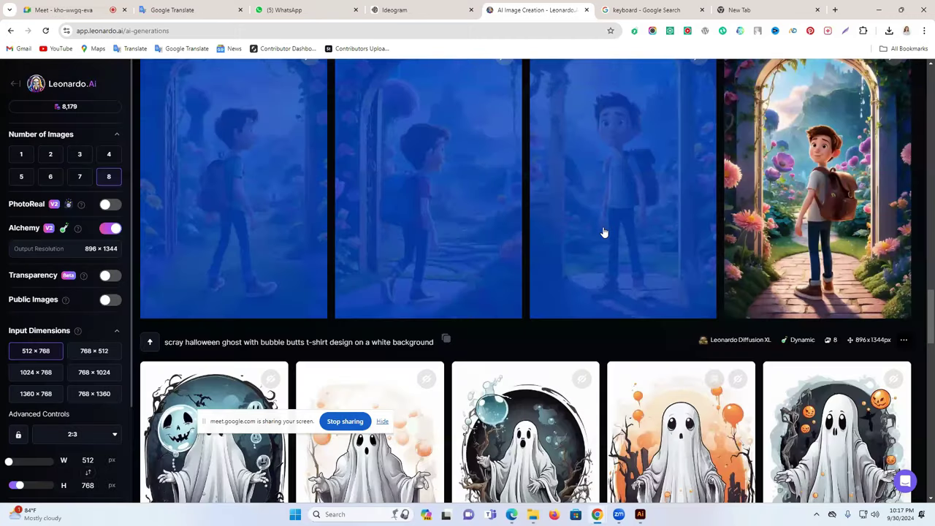
scroll(351, 313, "down", 2)
left_click_drag(185, 196, 435, 199)
key("ctrl+c")
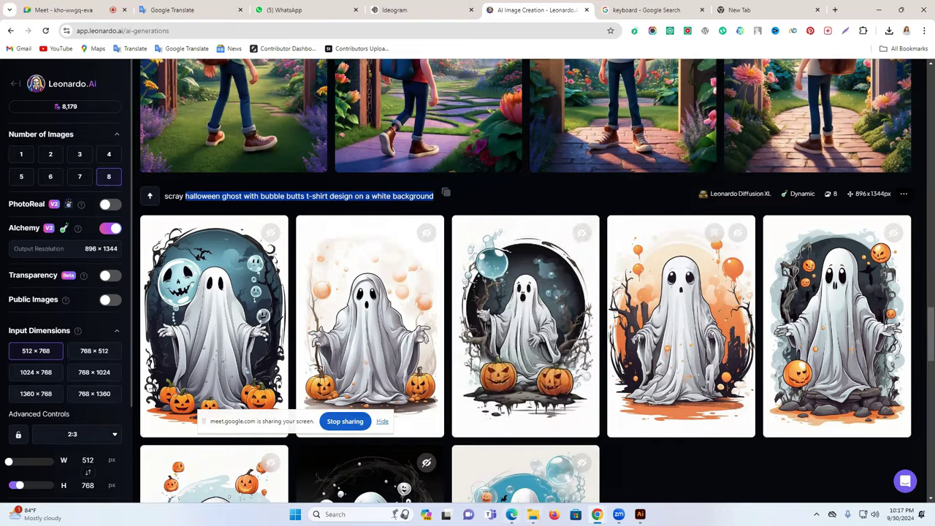
key("alt+Tab")
key("ctrl+v")
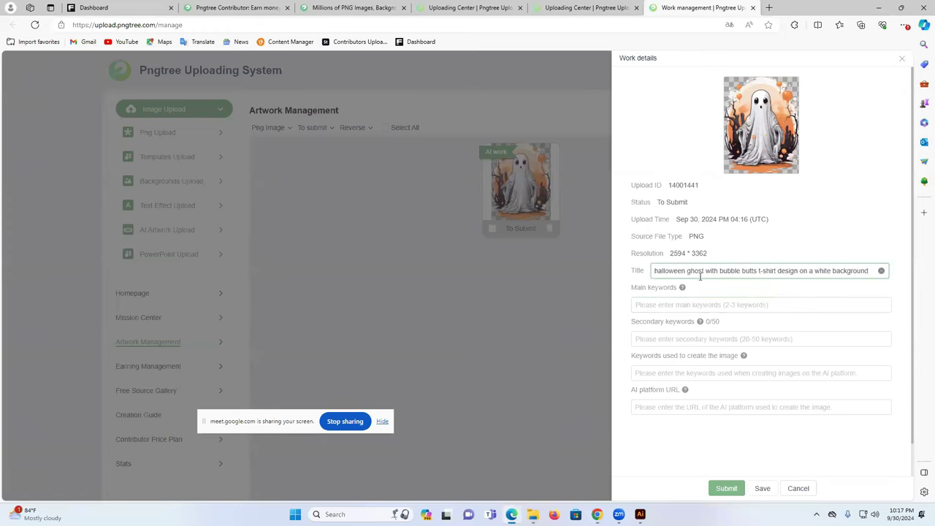
- Add the main keywords halloween ghost, halloween ghost art and ghost, copied from the title
mouse_move(656, 271)
left_mouse_down()
mouse_move(704, 271)
mouse_move(653, 270)
left_mouse_up()
left_click(704, 271)
key("ctrl+c")
left_click(661, 304)
key("ctrl+v")
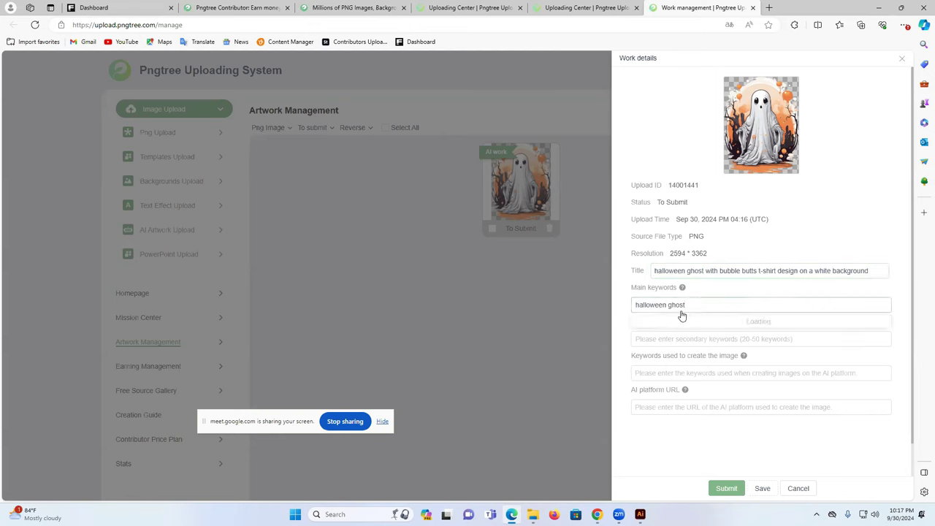
left_click(685, 326)
key("ctrl+v")
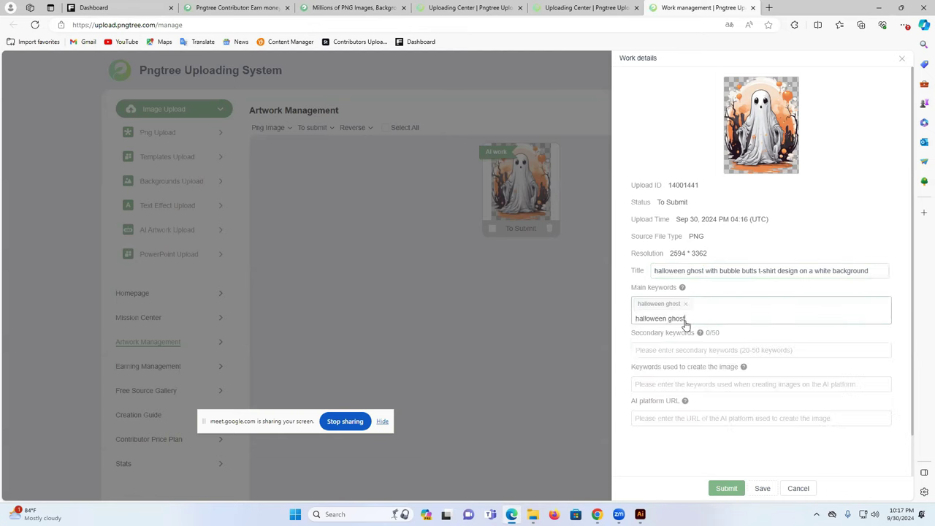
left_click(710, 352)
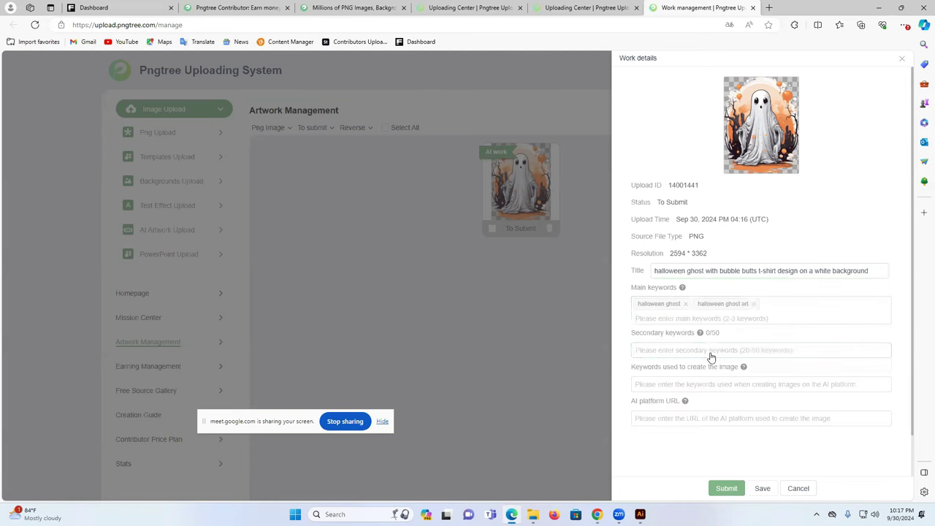
key("ctrl+v")
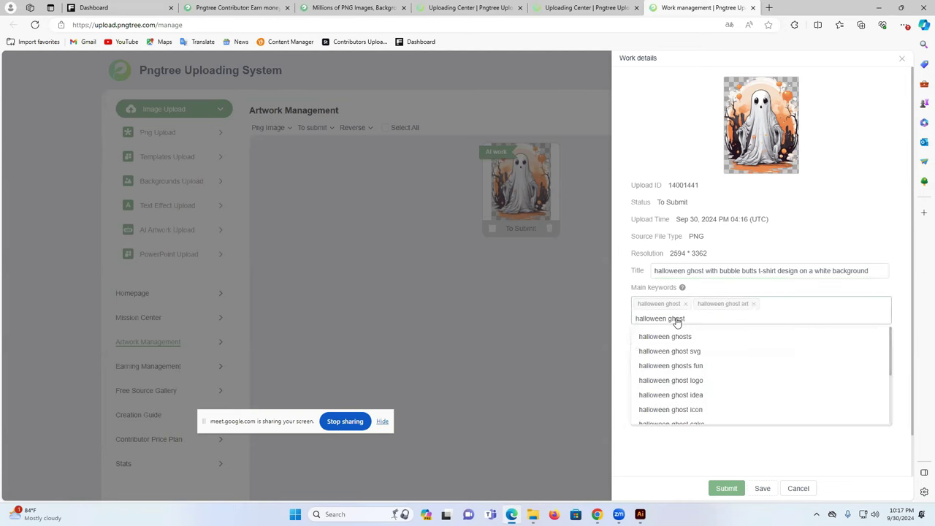
left_click(669, 320)
key("BackSpace")
key("BackSpace")
key("BackSpace")
key("BackSpace")
key("BackSpace")
key("BackSpace")
key("BackSpace")
key("BackSpace")
key("BackSpace")
key("BackSpace")
key("Return")
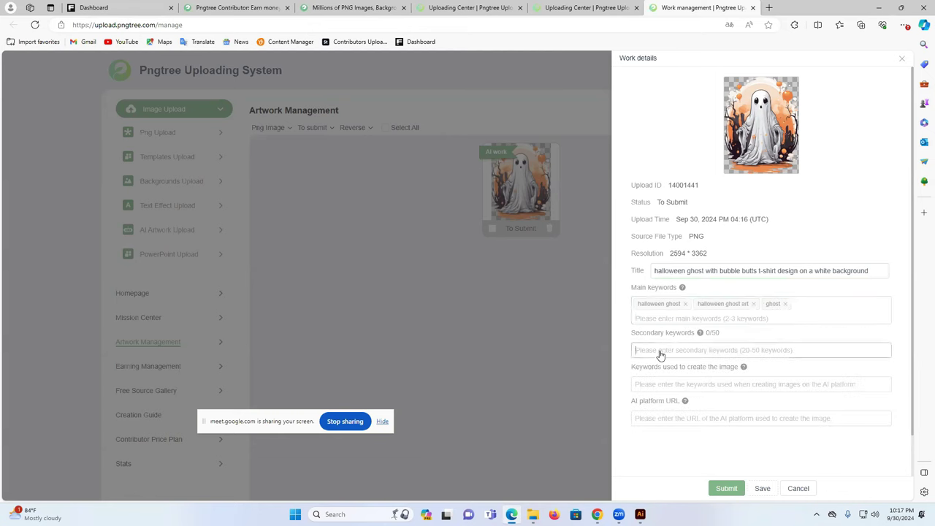
- Add all 25 suggested secondary keywords
left_click(659, 352)
left_click(585, 232)
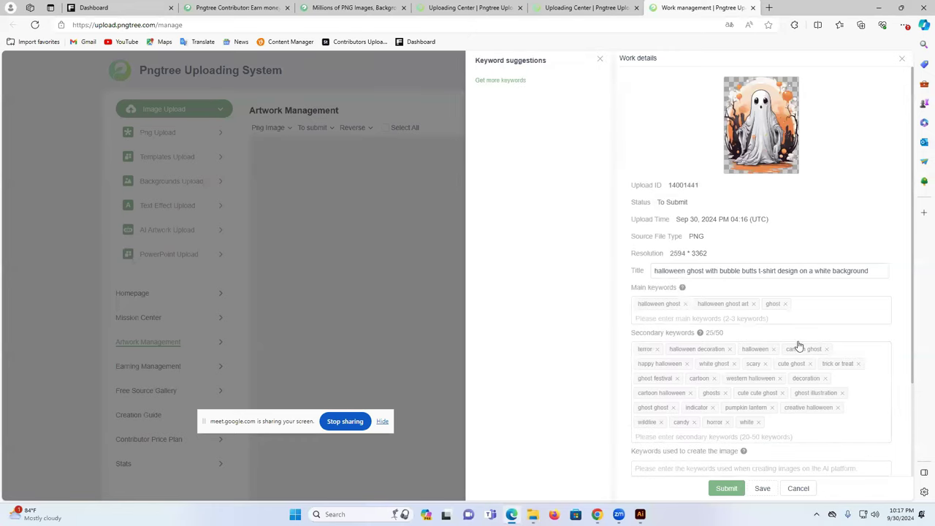
scroll(796, 344, "down", 3)
- Paste the Leonardo.Ai generation prompt into the creation keywords field
left_click(671, 307)
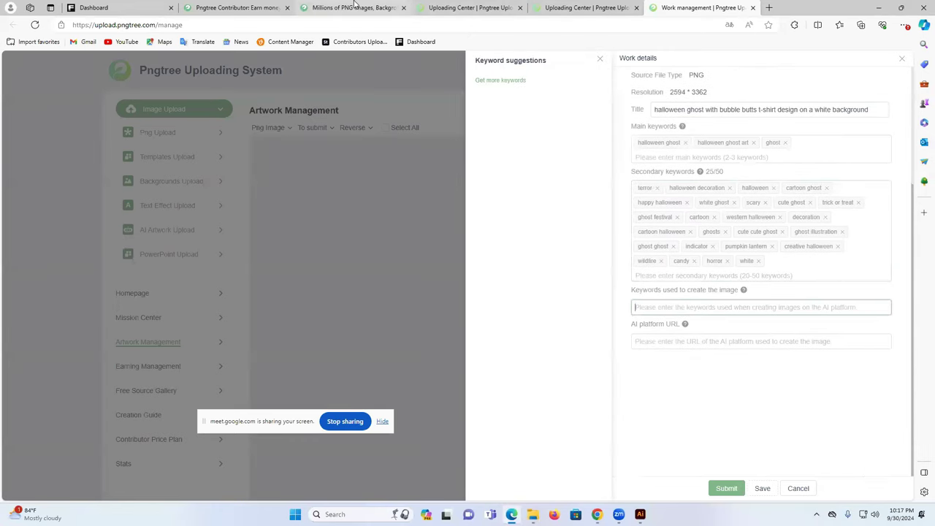
mouse_move(597, 515)
left_click(520, 468)
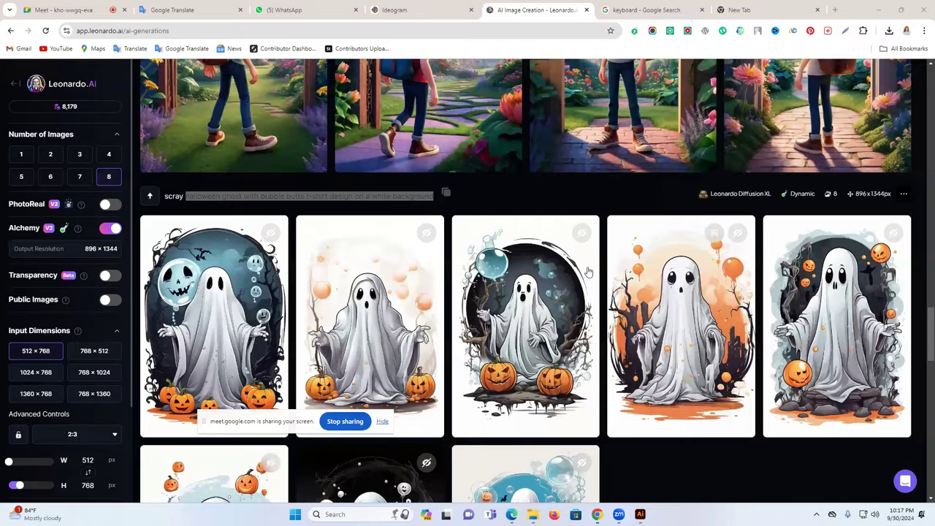
left_click(512, 514)
left_click(664, 305)
key("ctrl+v")
- Copy leonardo.ai from the Leonardo site address and paste it as the AI platform URL
left_click(679, 349)
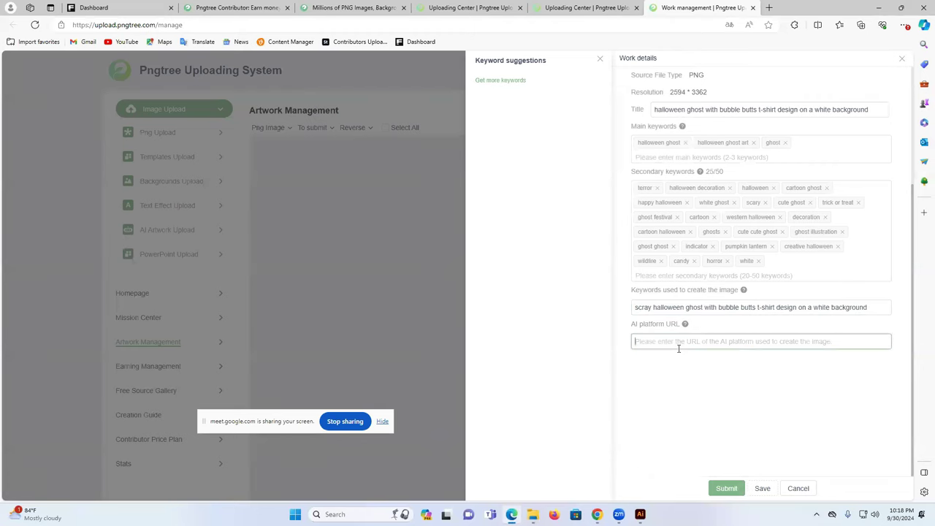
mouse_move(597, 514)
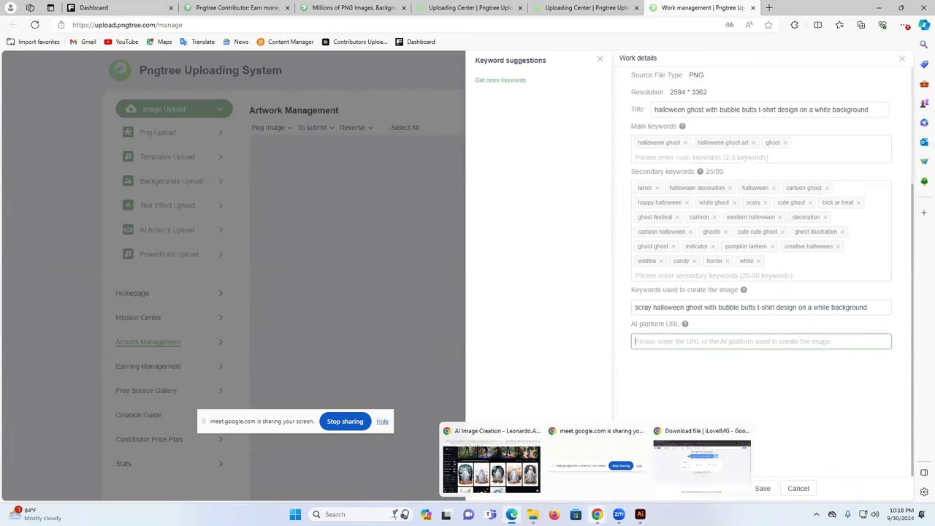
left_click(537, 495)
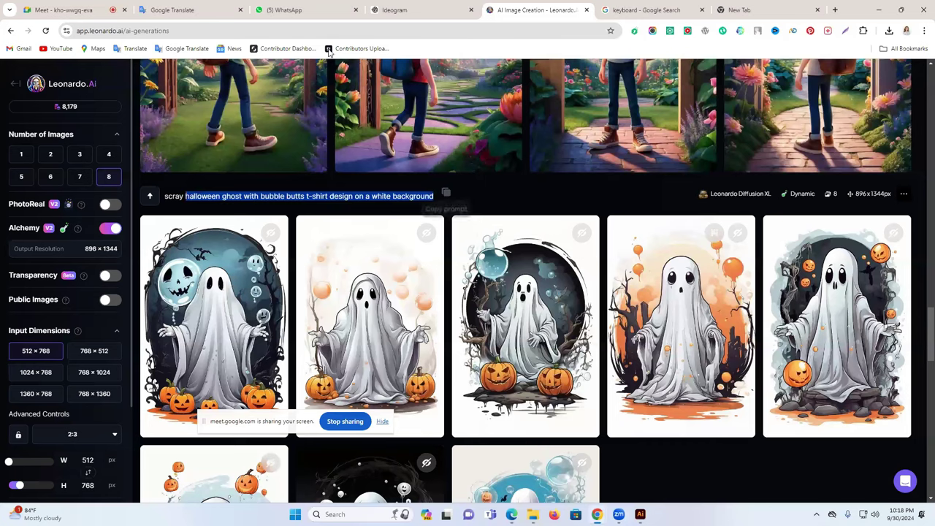
double_click(112, 31)
left_click_drag(145, 31, 113, 30)
key("ctrl+c")
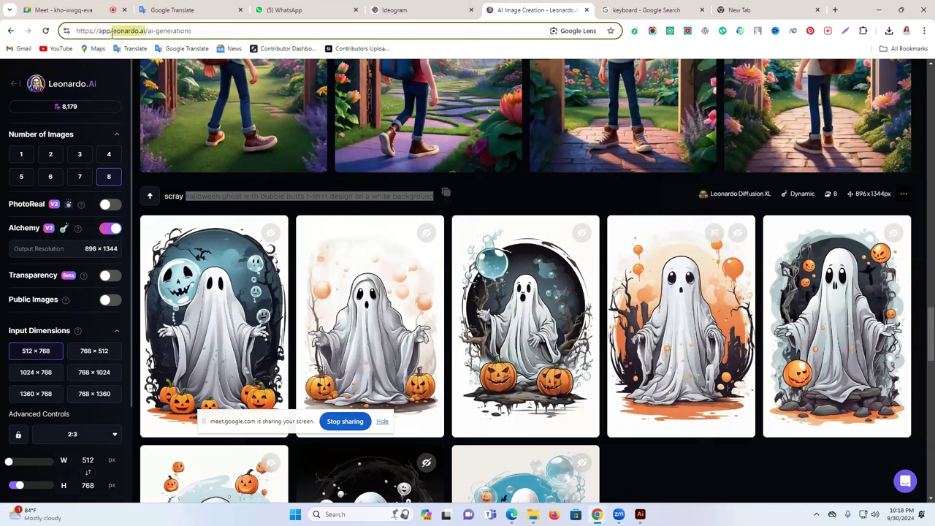
left_click(533, 464)
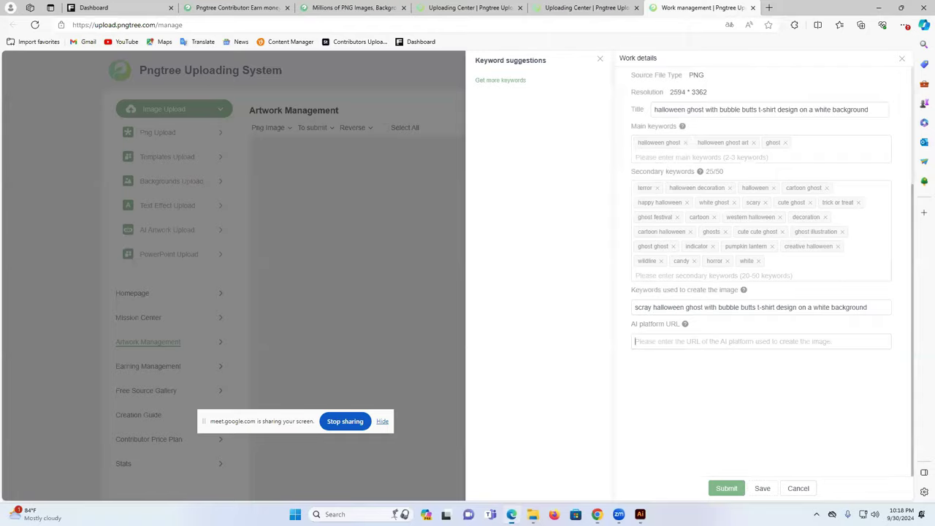
left_click(650, 342)
key("ctrl+v")
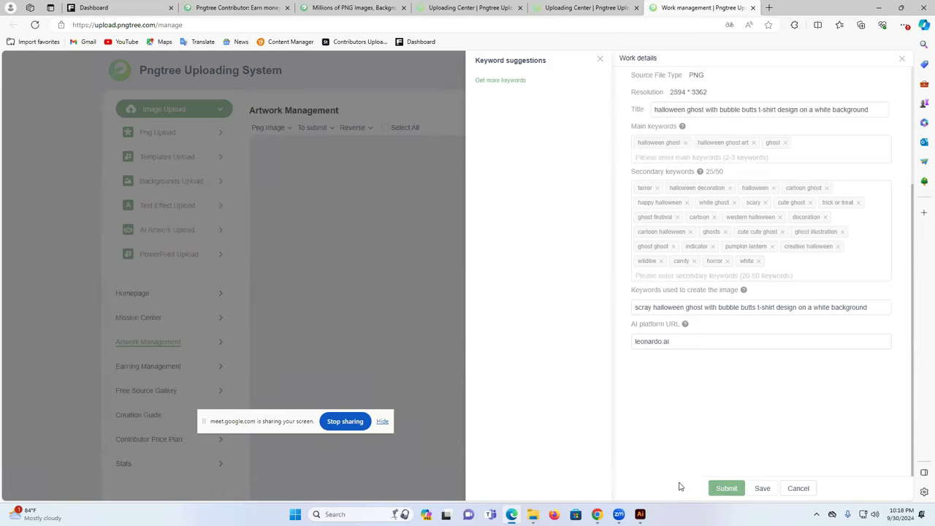
- Marquee-select the traced ghost artwork on the Untitled-2 artboard and delete it
left_click(640, 514)
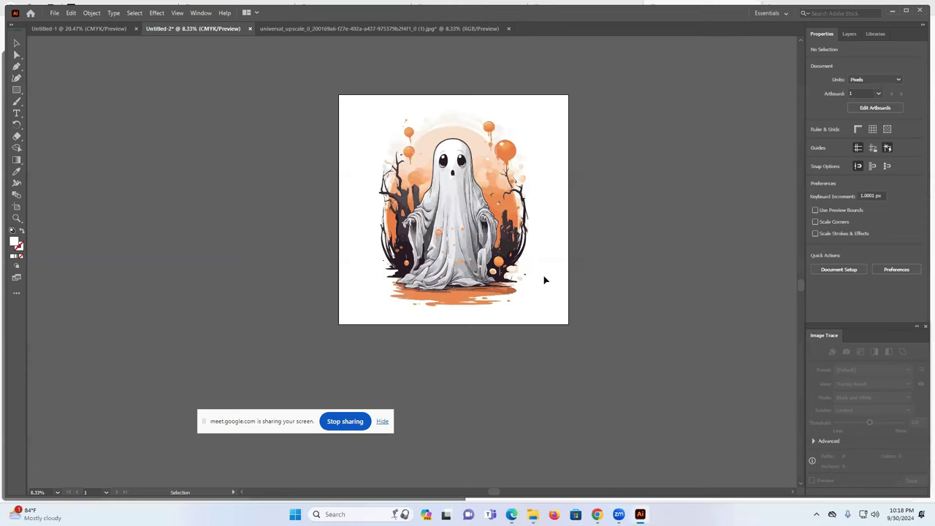
left_click_drag(358, 97, 560, 299)
left_click(608, 262)
scroll(497, 239, "up", 4)
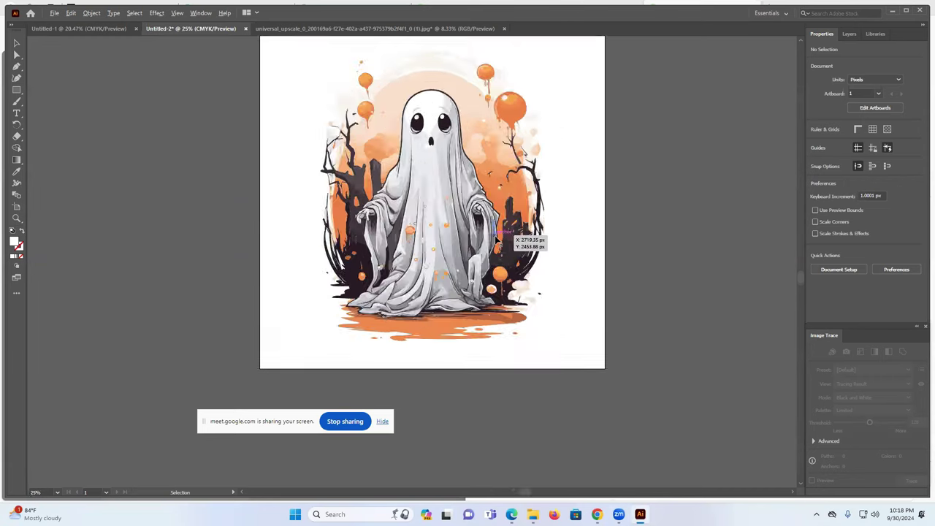
scroll(496, 239, "up", 3)
scroll(496, 239, "down", 8)
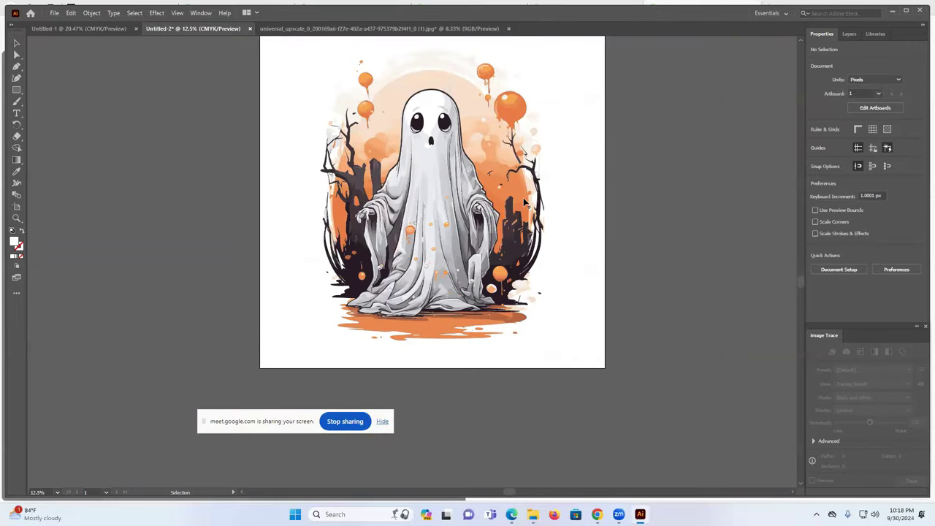
left_click_drag(319, 51, 583, 379)
key("Delete")
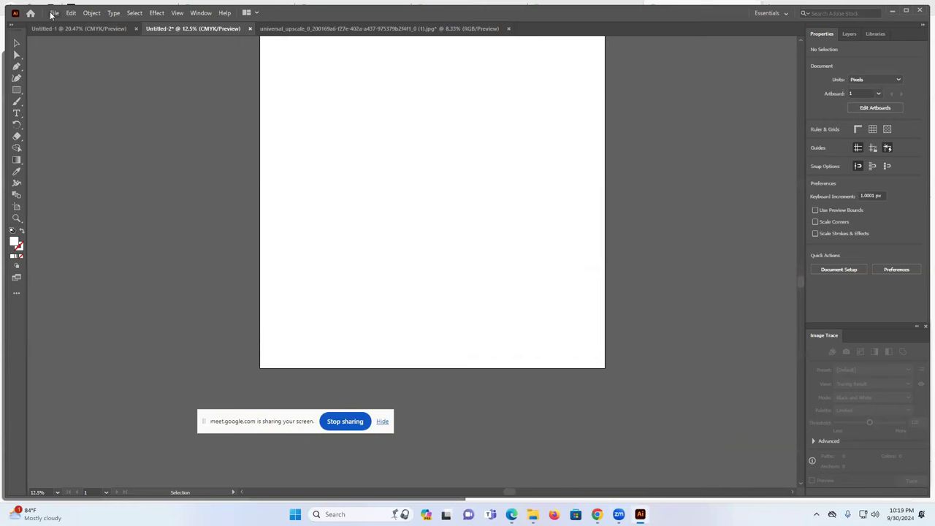
- Open the goblin-on-a-bicycle image ecv8rqvTQYKCwf_DW78Xag.jpg
left_click(53, 13)
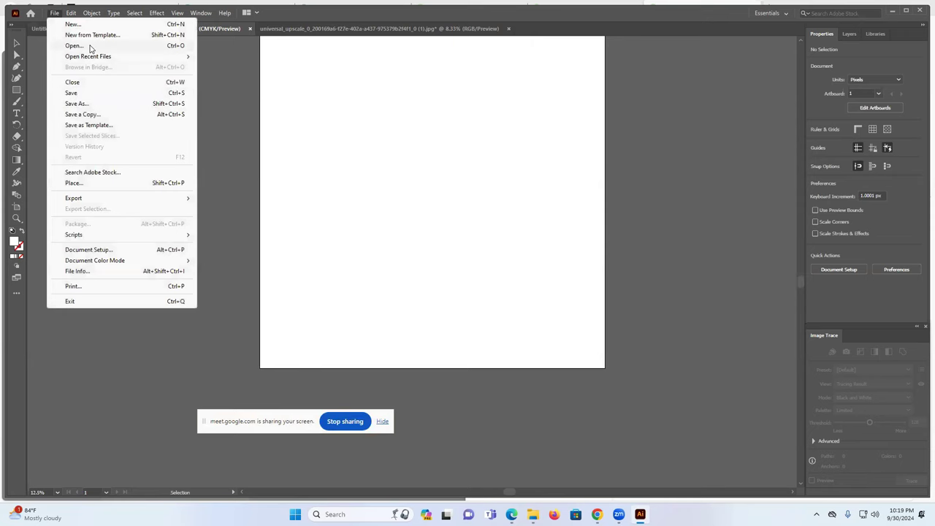
left_click(89, 46)
scroll(341, 201, "down", 3)
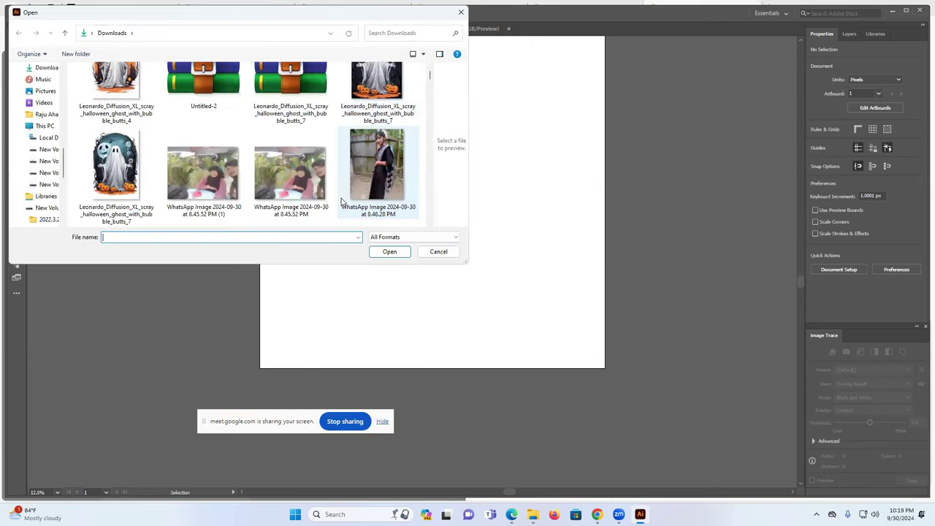
scroll(341, 198, "down", 3)
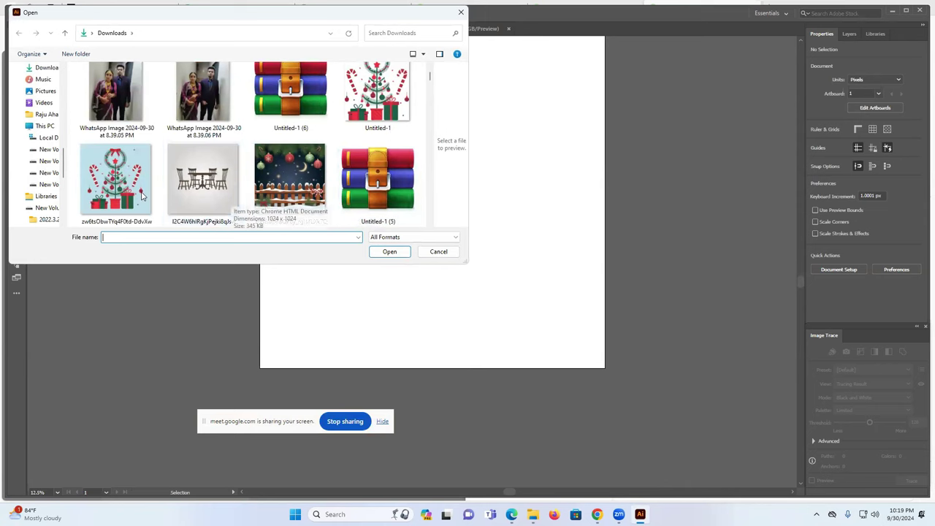
scroll(144, 190, "down", 3)
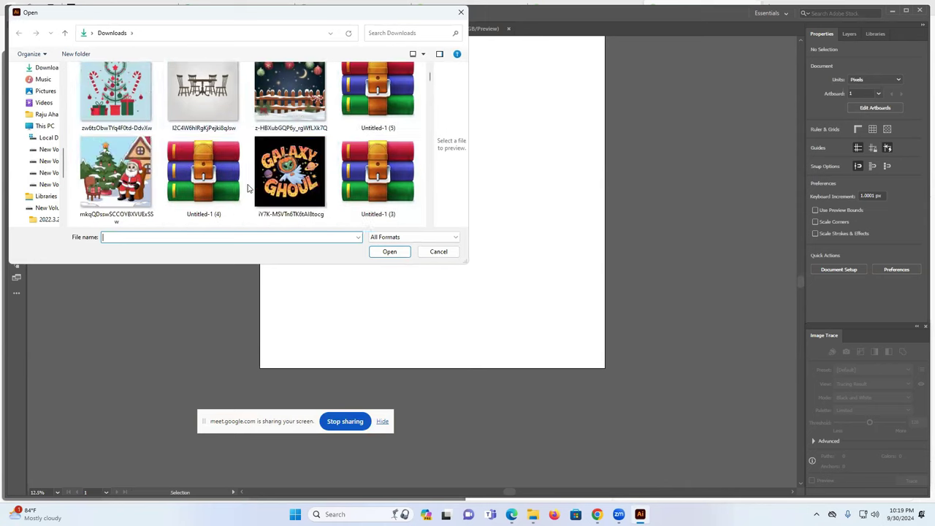
left_click(389, 252)
left_click(401, 256)
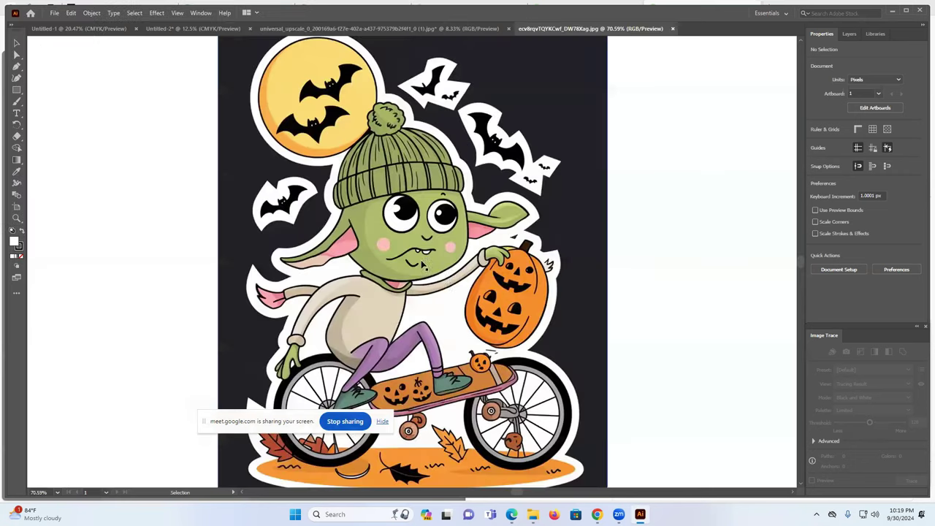
- Enlarge the goblin image to about 2452 × 3923 px, then deselect it
scroll(464, 287, "up", 5)
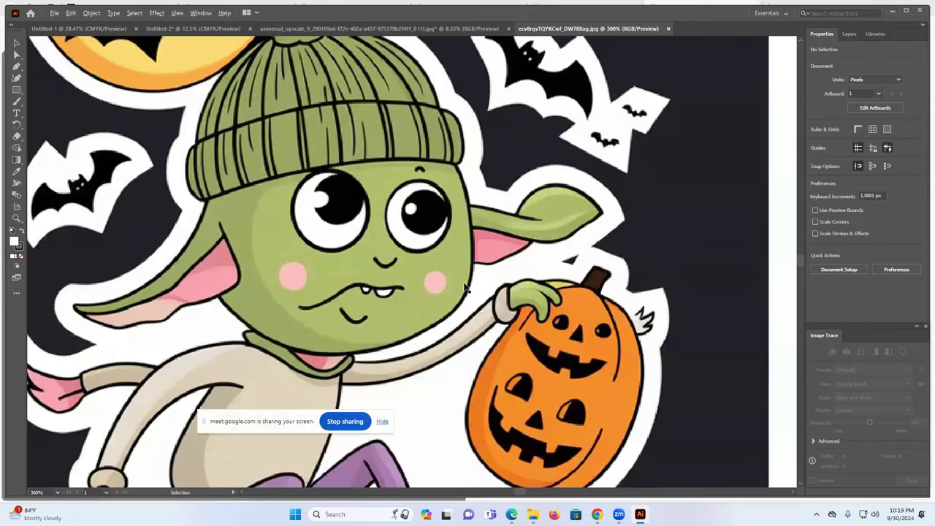
scroll(465, 287, "down", 8)
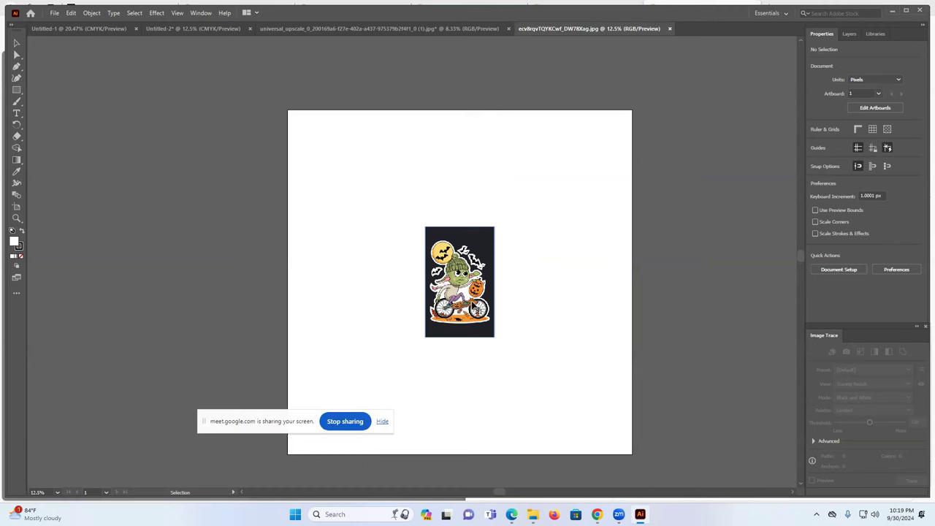
left_click(474, 306)
left_click_drag(497, 340, 570, 451)
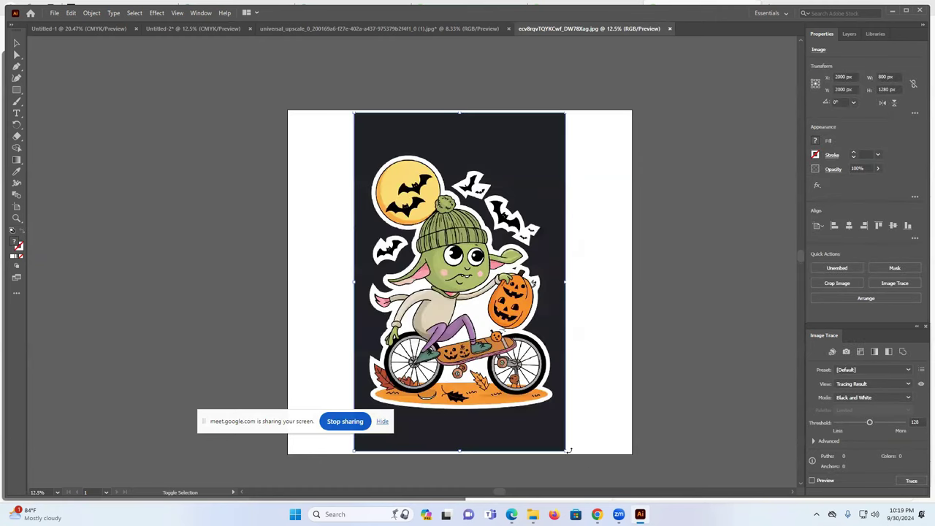
left_click(691, 344)
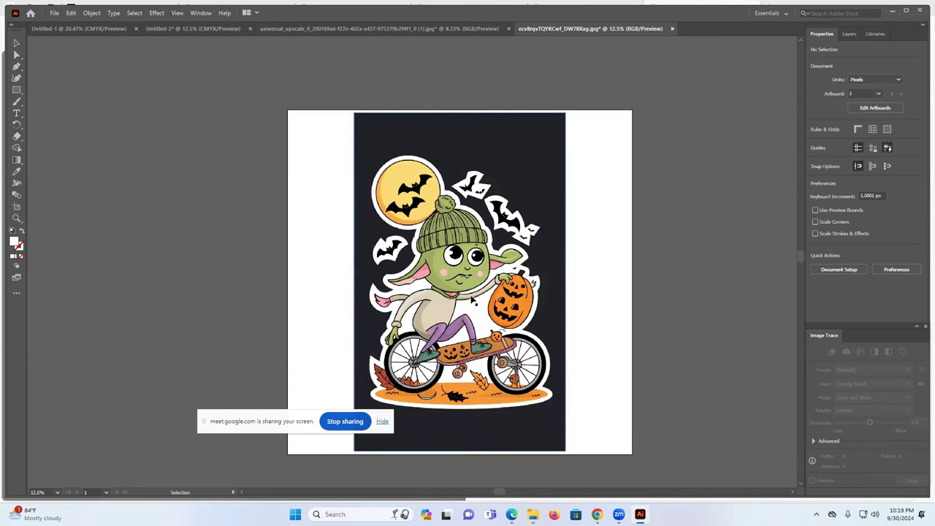
scroll(665, 300, "down", 2)
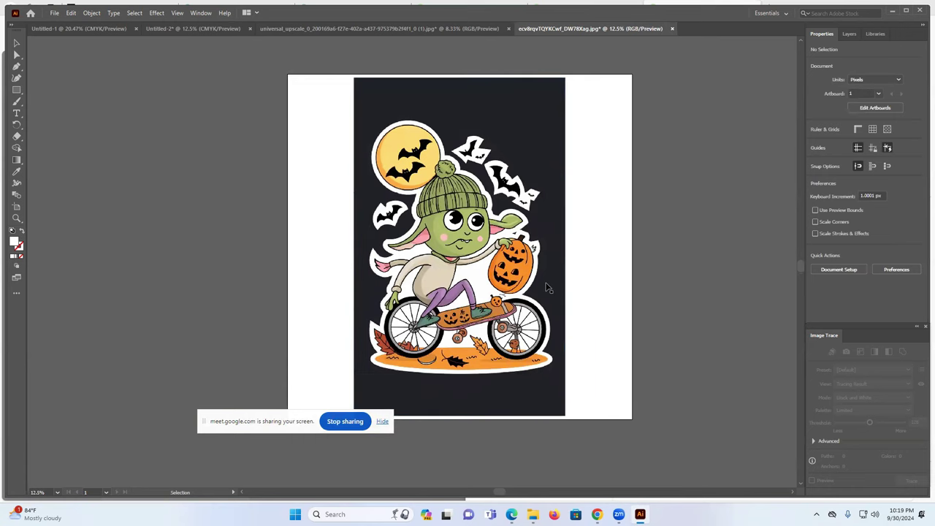
scroll(545, 286, "up", 2)
scroll(545, 287, "down", 3)
left_click(544, 285)
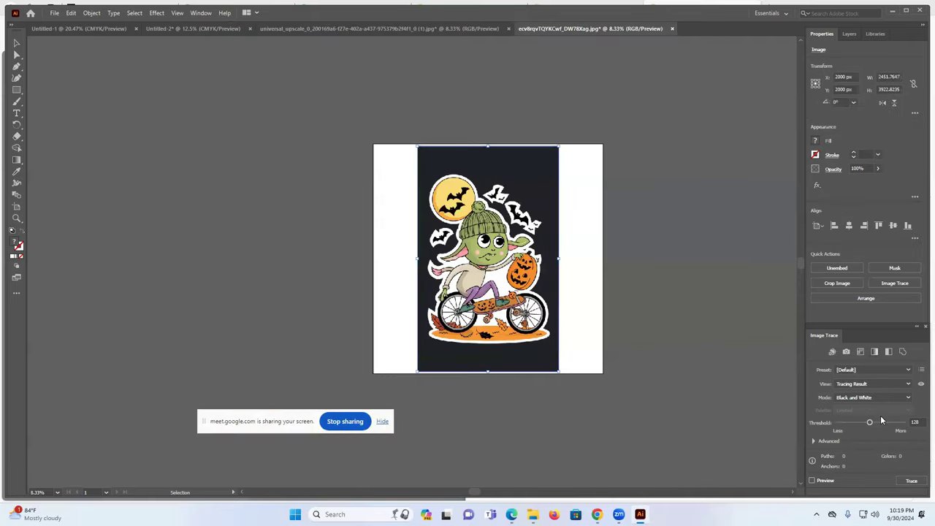
left_click(869, 397)
left_click(860, 411)
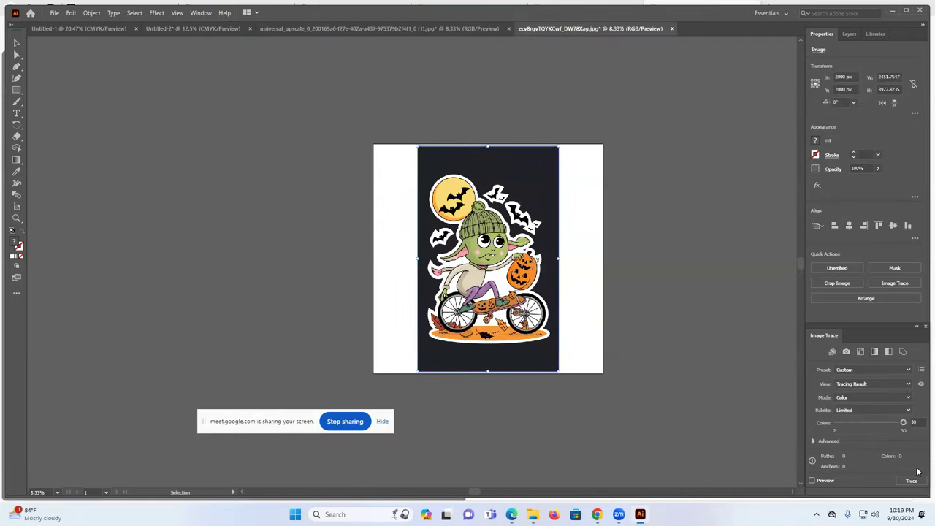
left_click(914, 482)
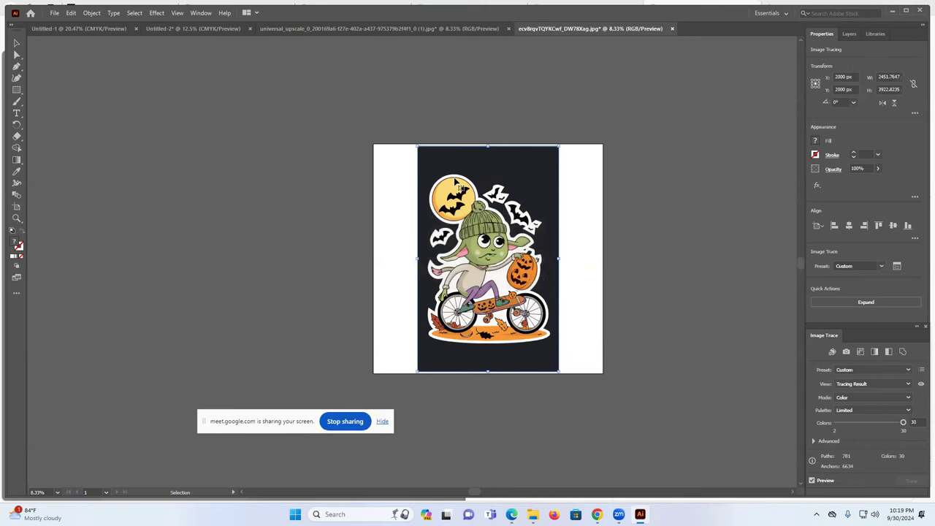
key("a")
key("ctrl+z")
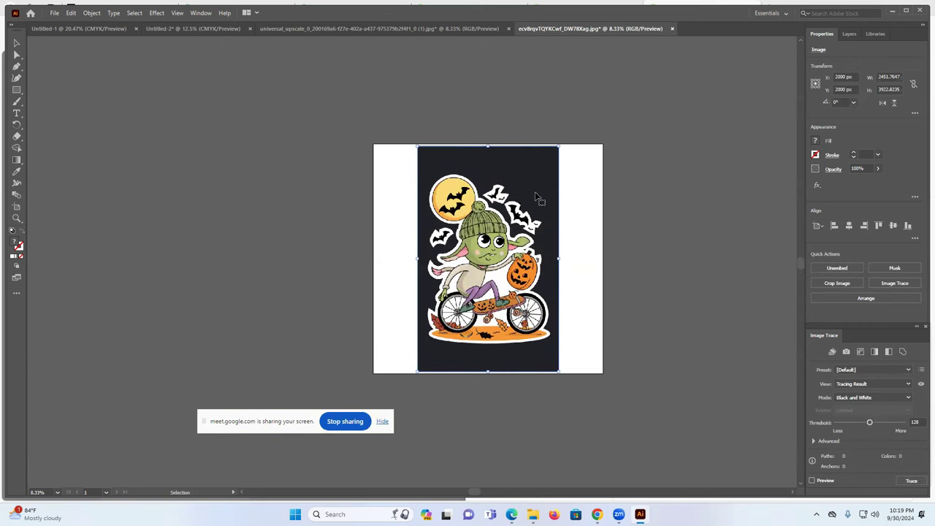
left_click(704, 259)
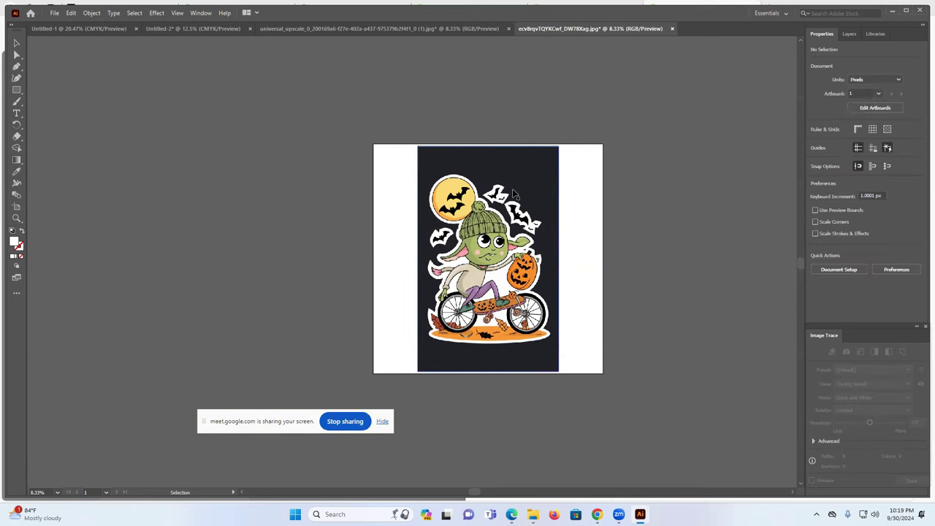
scroll(543, 271, "up", 1)
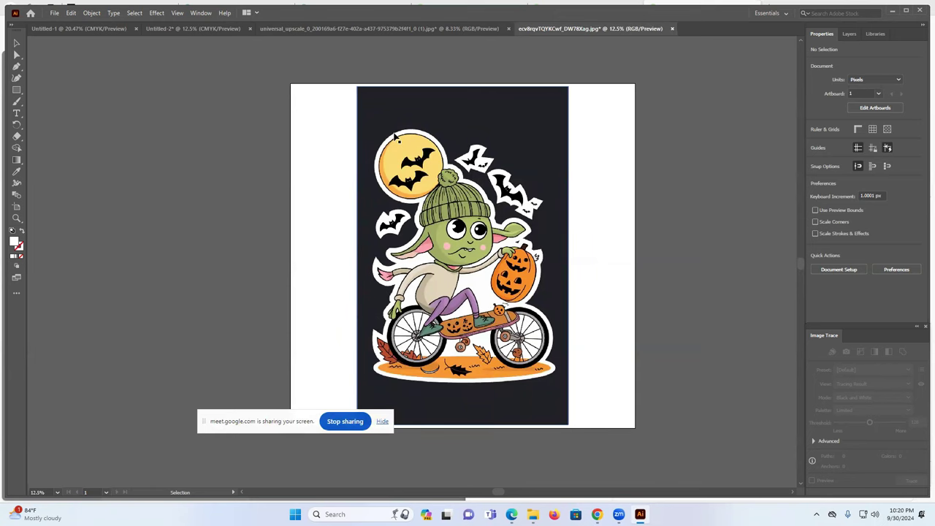
scroll(395, 136, "down", 1)
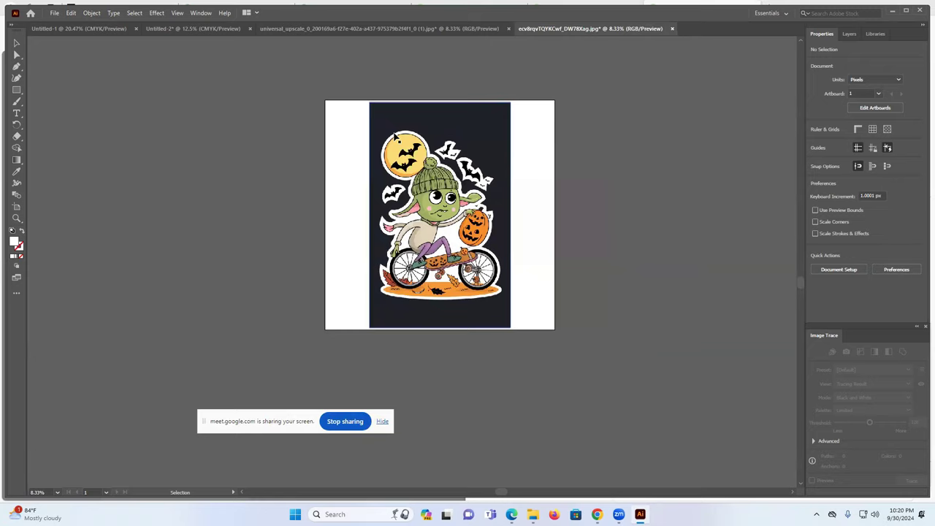
scroll(395, 136, "up", 4)
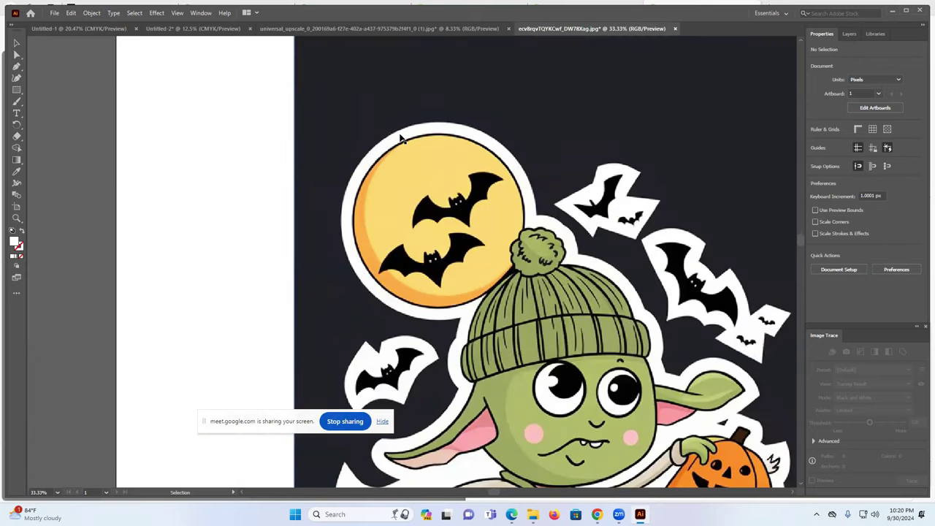
left_click(558, 142)
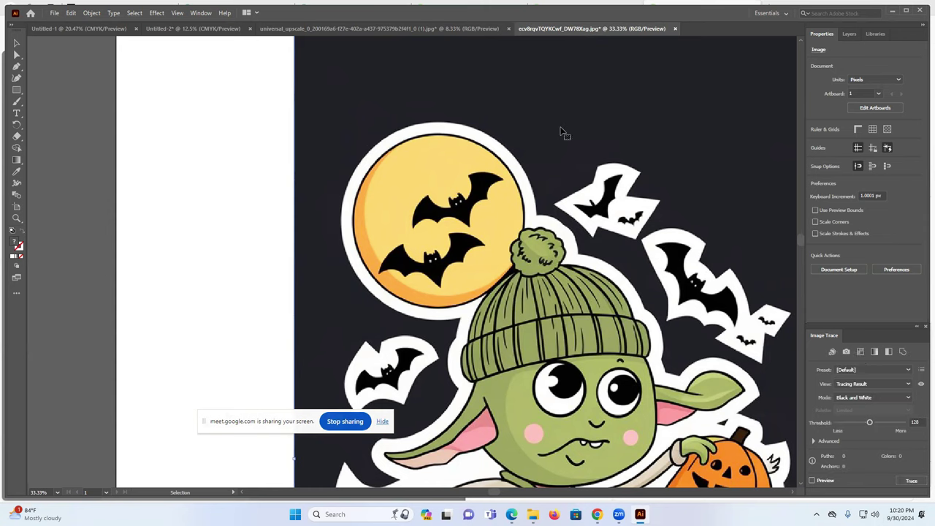
left_click(910, 480)
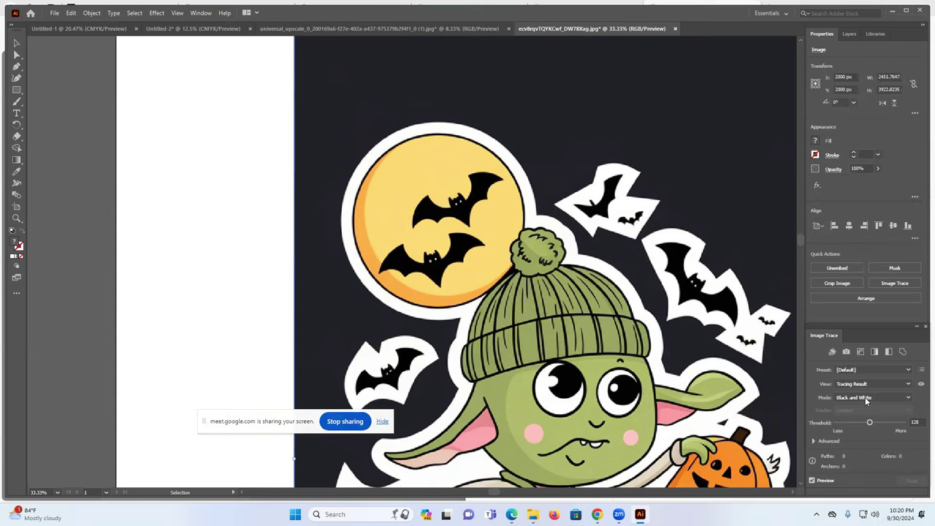
key("ctrl+z")
left_click(865, 397)
left_click(862, 409)
left_click(912, 481)
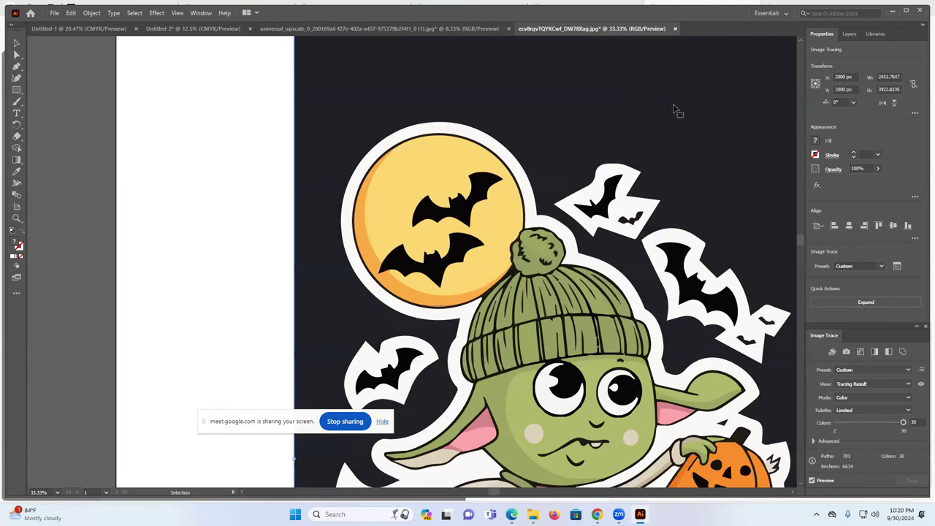
key("a")
key("ctrl+z")
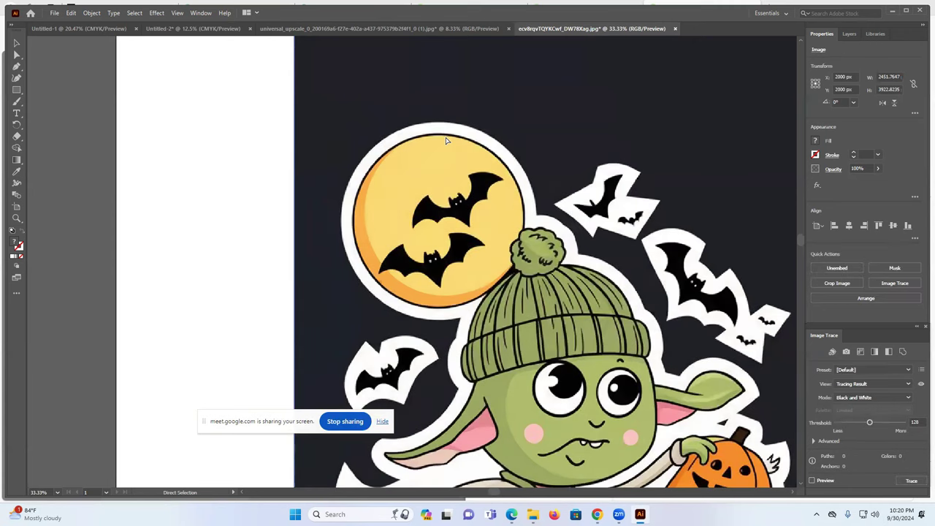
key("v")
- Close the goblin document and quit Illustrator without saving any open documents
left_click(675, 28)
key("n")
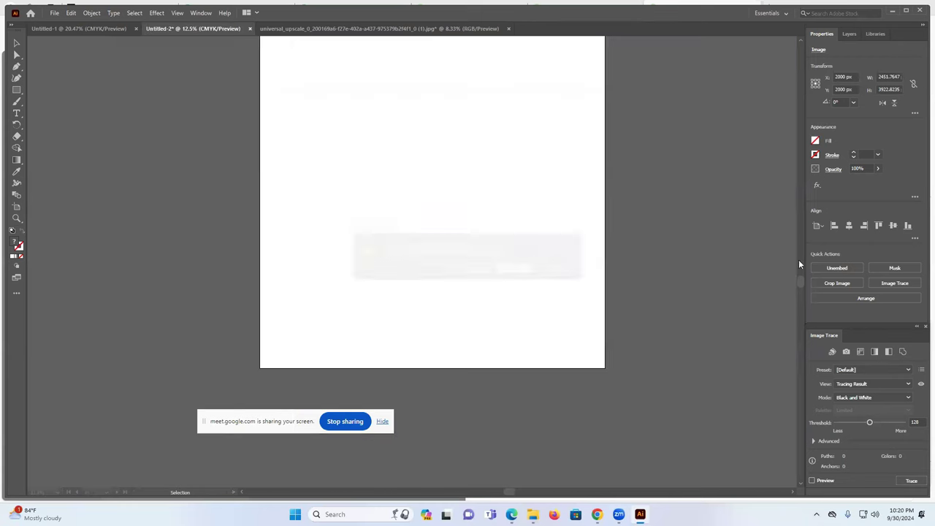
left_click(919, 14)
left_click(515, 270)
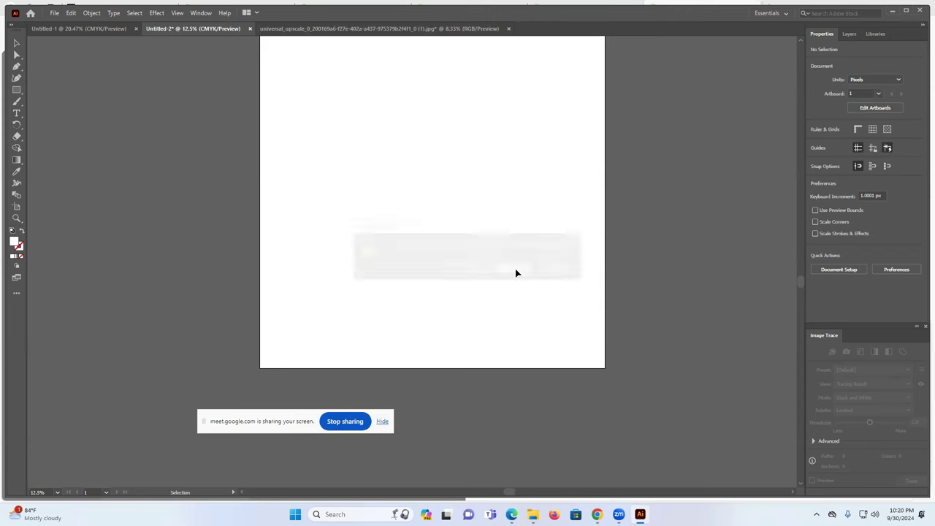
left_click(516, 272)
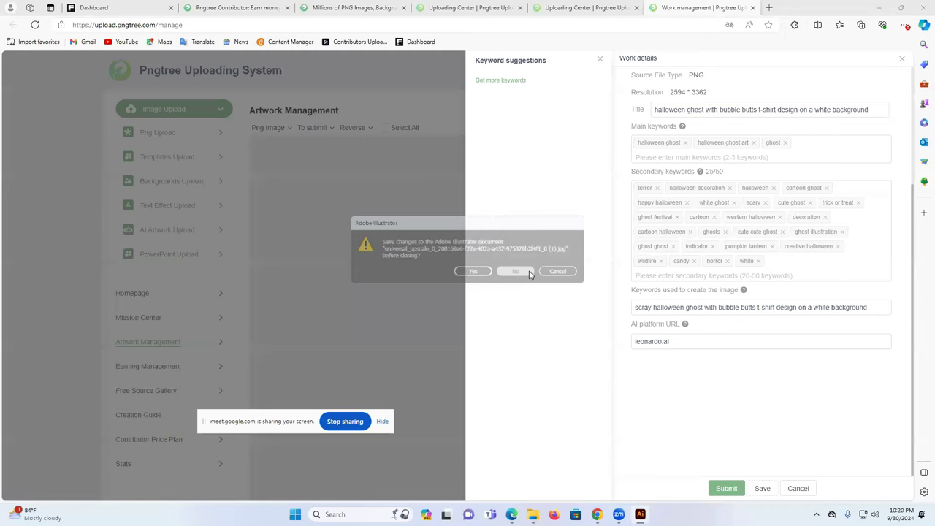
- Submit the ghost artwork for review, return to the contributor homepage and stop sharing
left_click(725, 488)
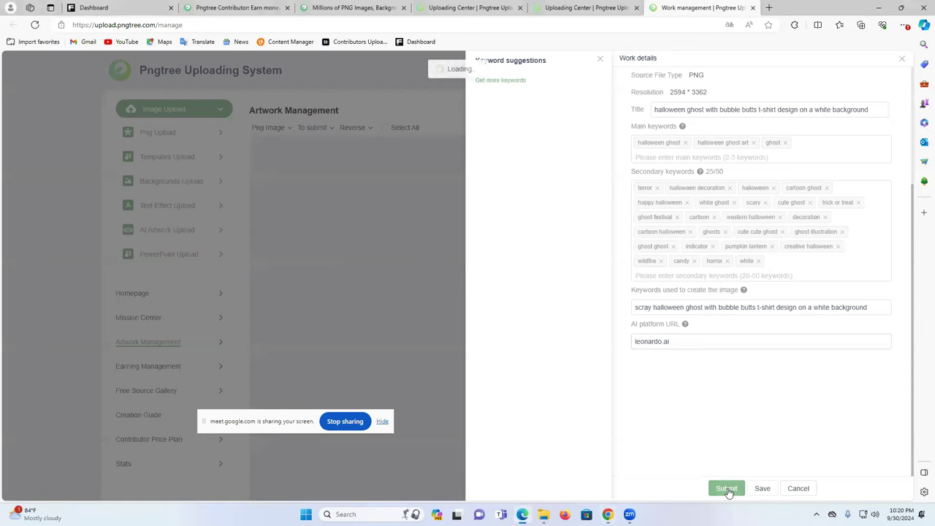
left_click(600, 59)
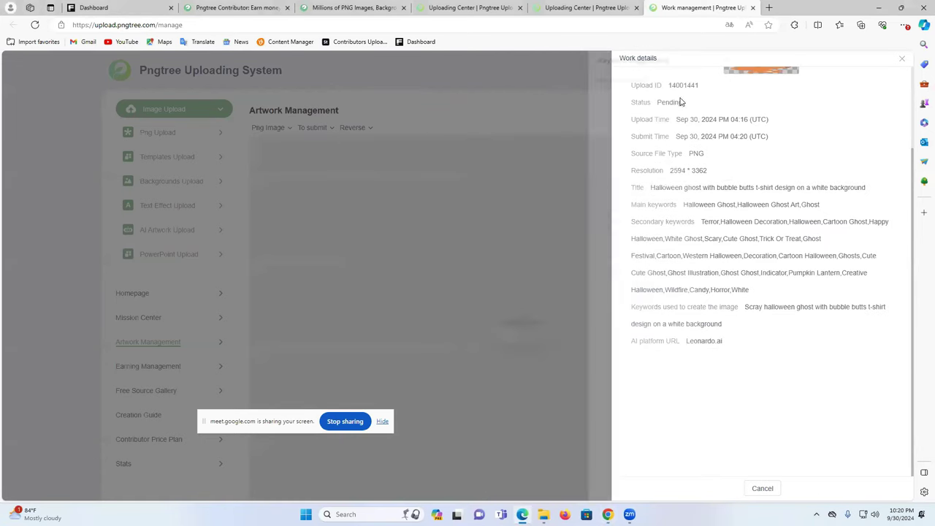
left_click(902, 58)
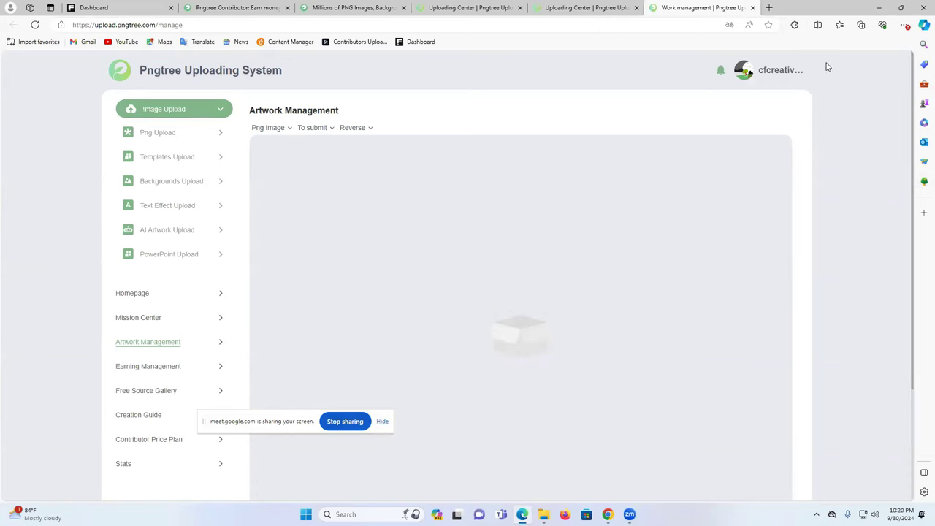
left_click(127, 293)
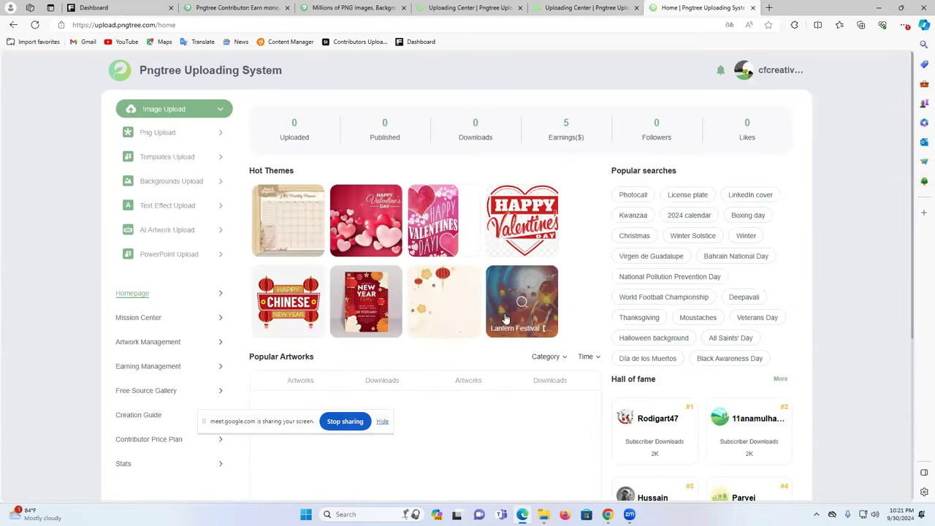
left_click(349, 424)
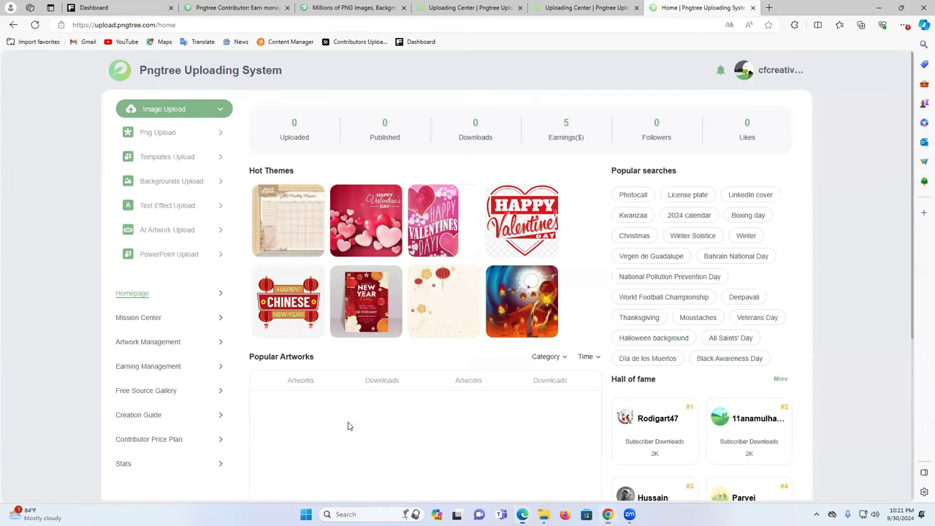